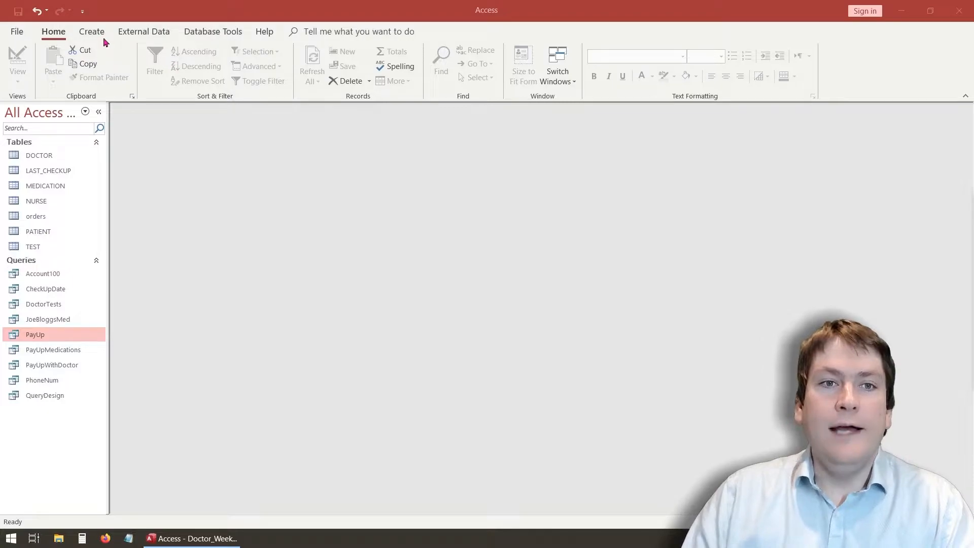
# - Open the PATIENT table, create a basic report from it, and make the report window narrower
pyautogui.click(94, 35)
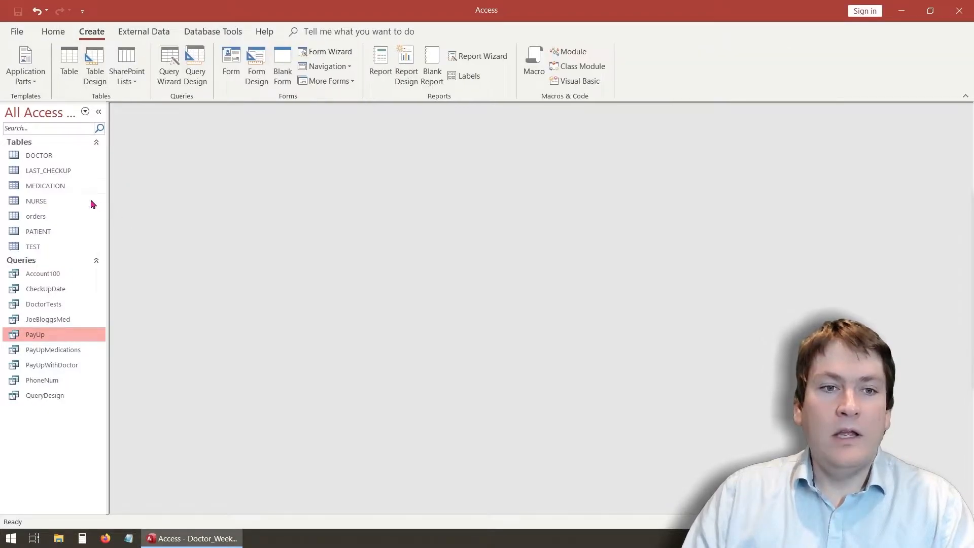
pyautogui.doubleClick(51, 231)
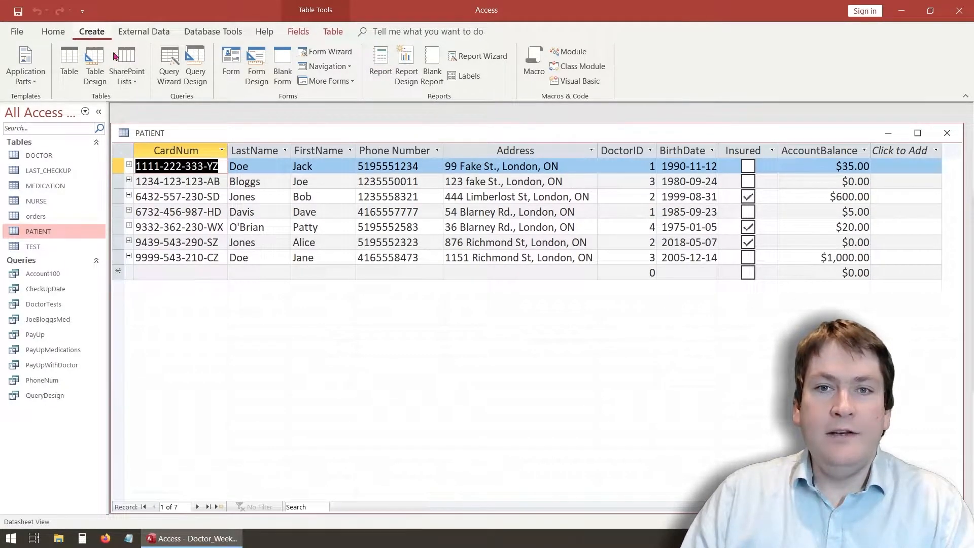
pyautogui.click(383, 60)
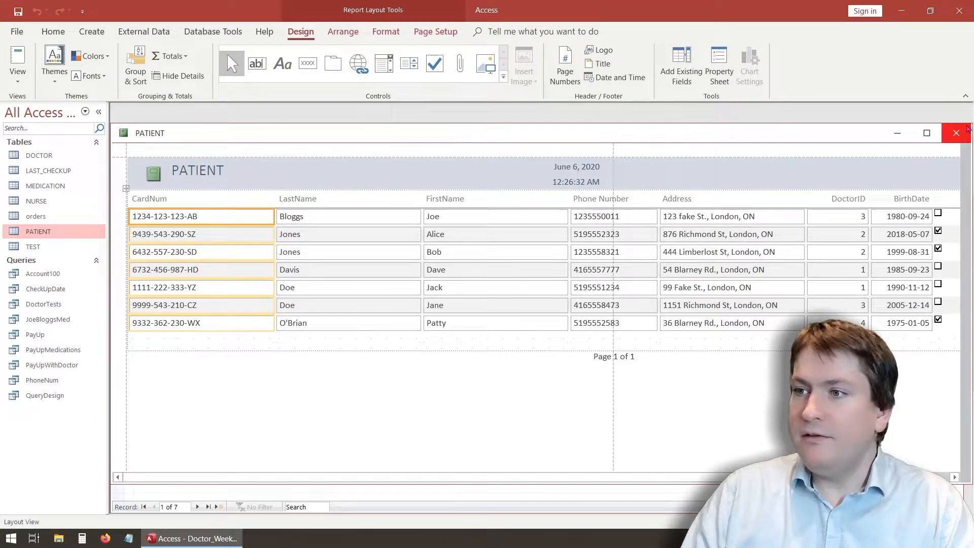
pyautogui.moveTo(970, 124); pyautogui.dragTo(887, 104)
pyautogui.moveTo(348, 477); pyautogui.dragTo(240, 484)
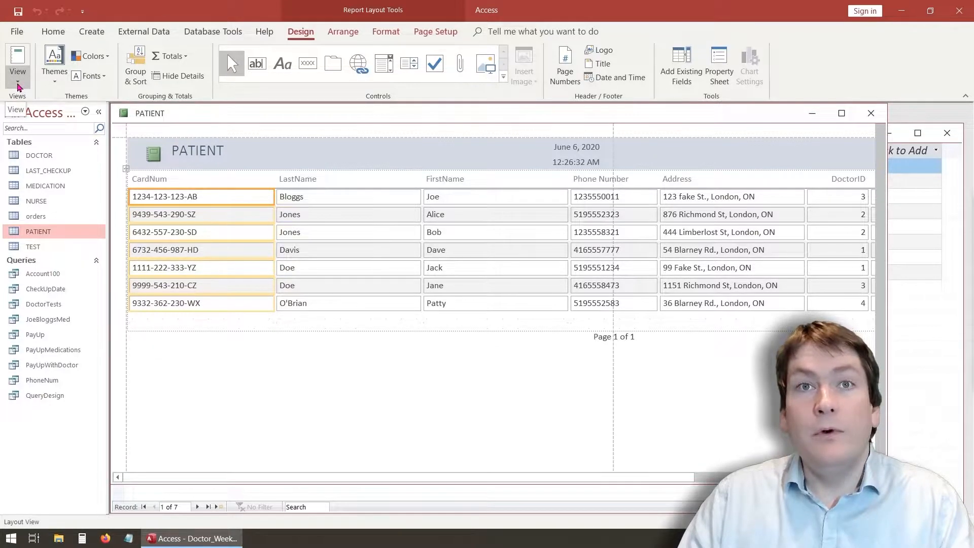
# - Examine the PATIENT report's page layout in Print Preview, then close the preview
pyautogui.click(19, 66)
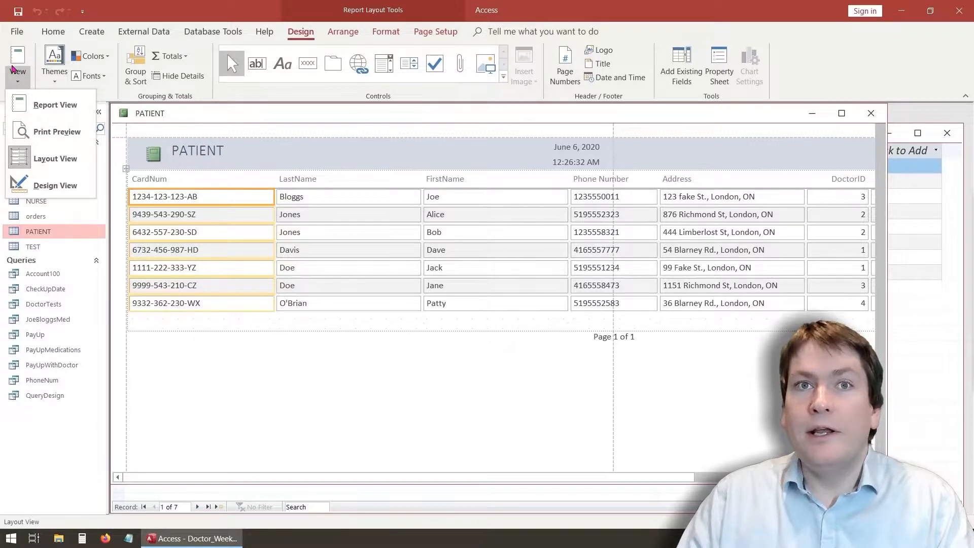
pyautogui.click(74, 136)
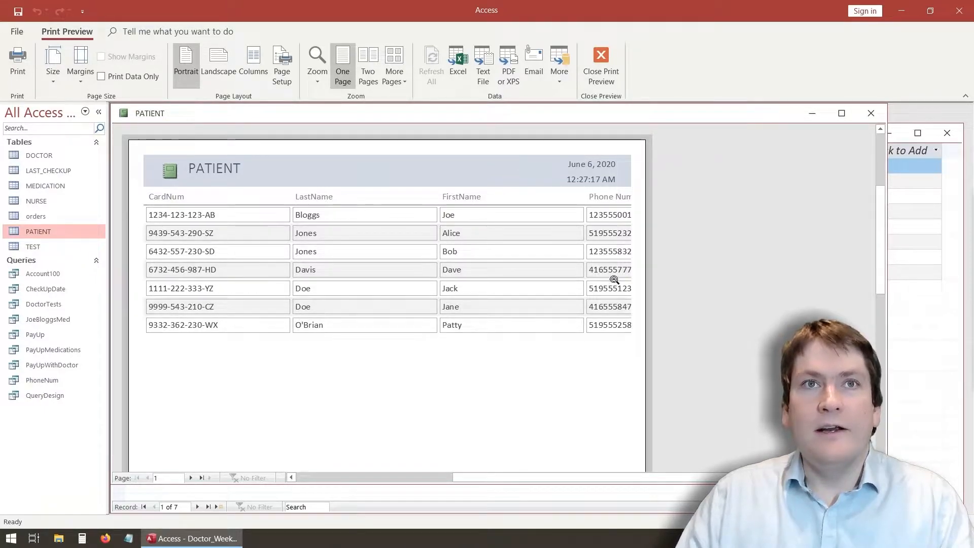
pyautogui.scroll(-10, 606, 280)
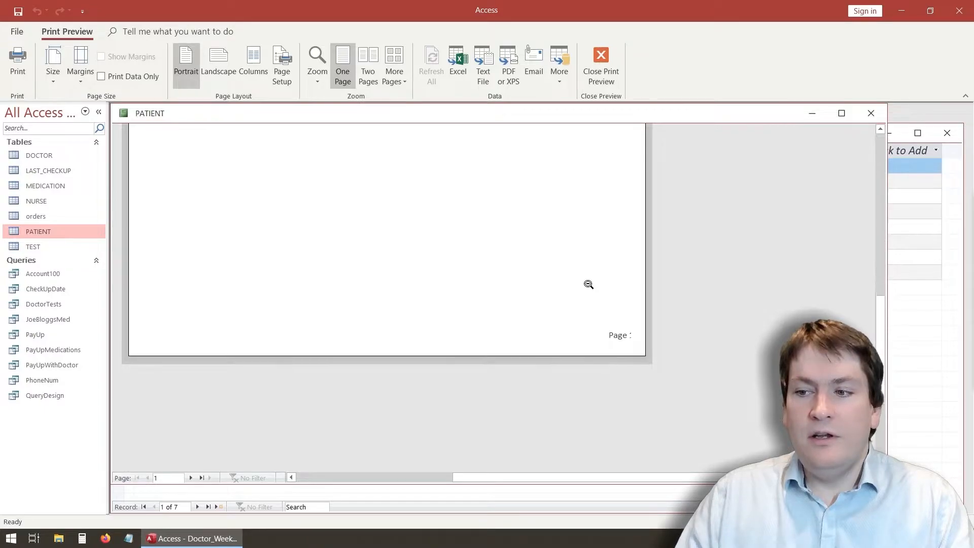
pyautogui.scroll(10, 424, 311)
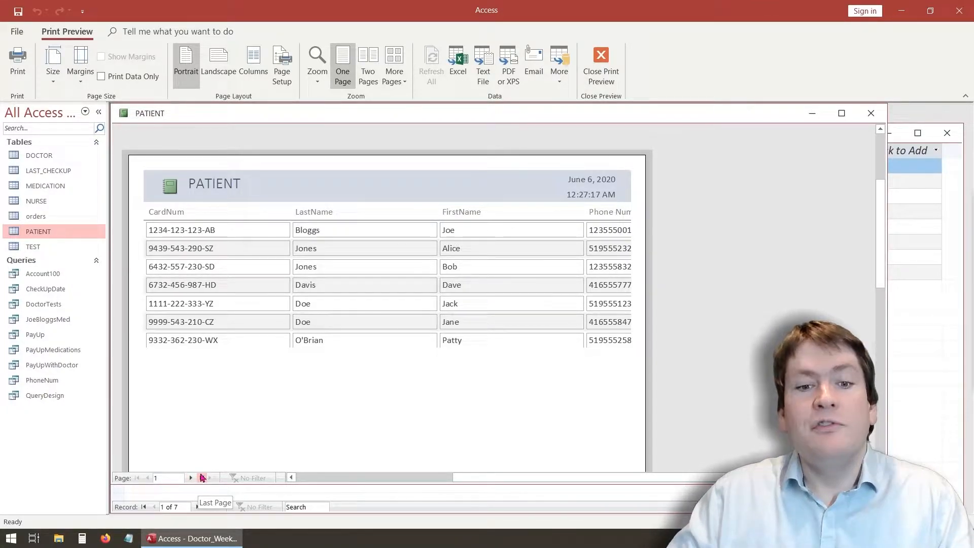
pyautogui.click(191, 478)
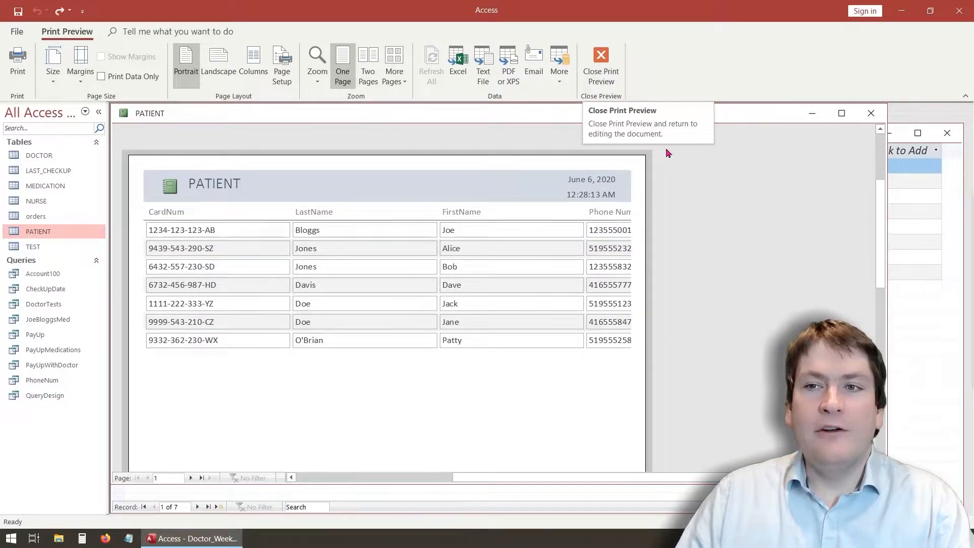
pyautogui.click(599, 65)
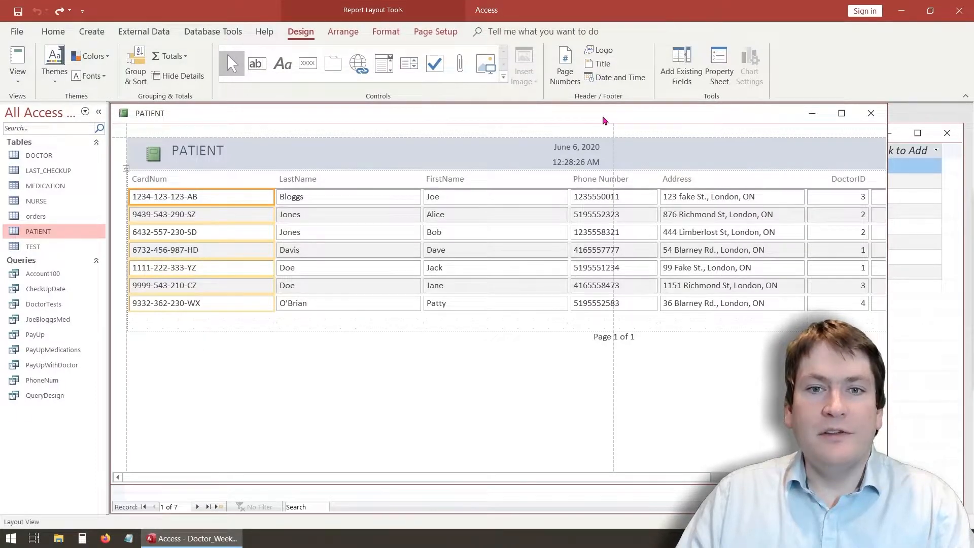
# - View the report in Report View, check whether a LastName entry can be edited, and return to Layout View
pyautogui.click(18, 82)
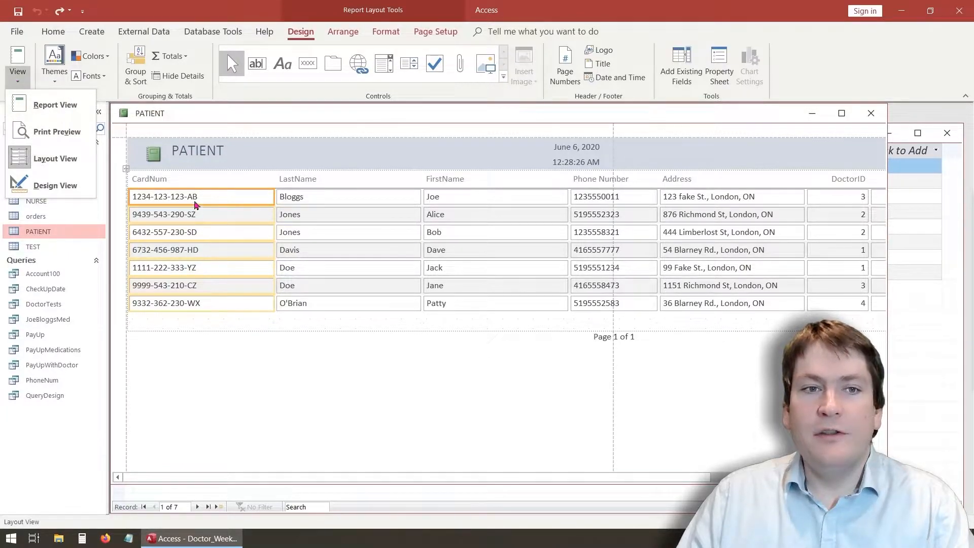
pyautogui.click(49, 108)
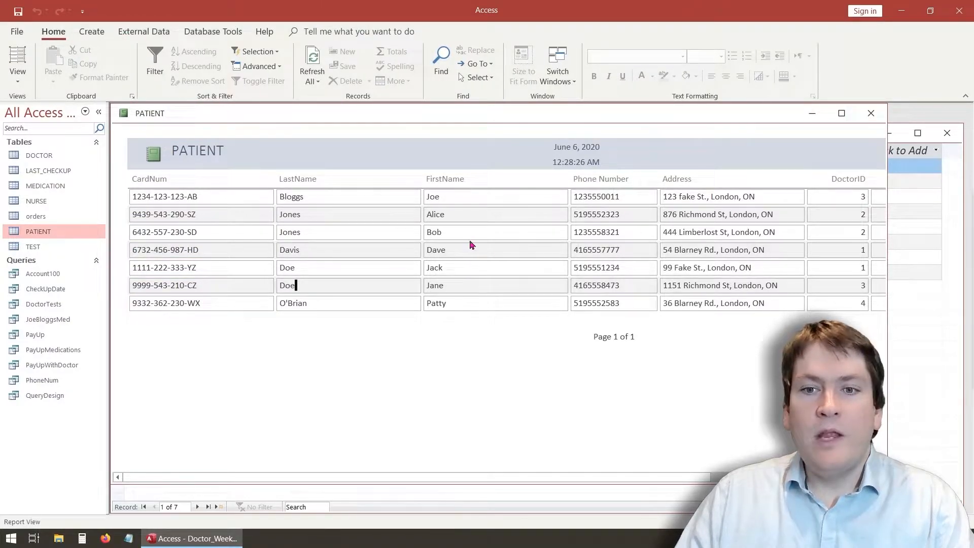
pyautogui.click(303, 233)
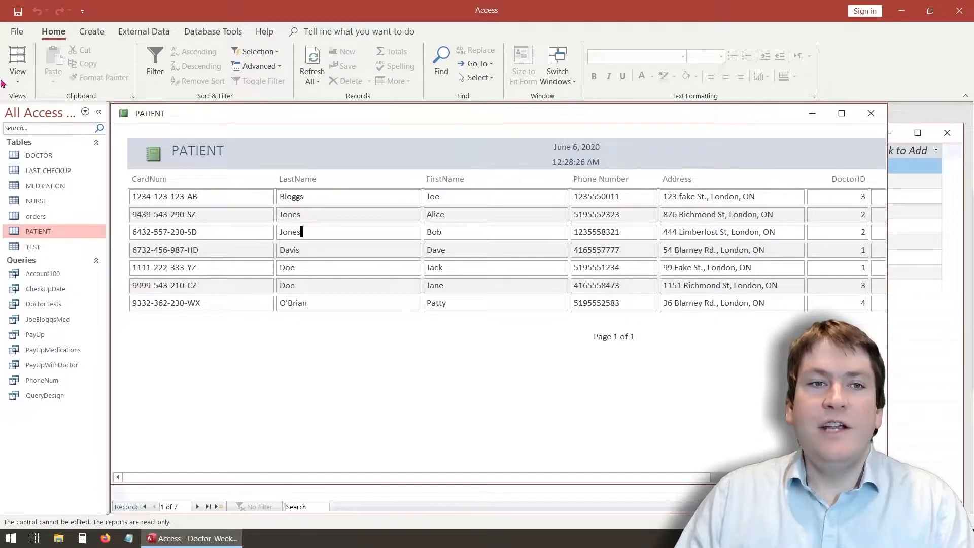
pyautogui.click(17, 76)
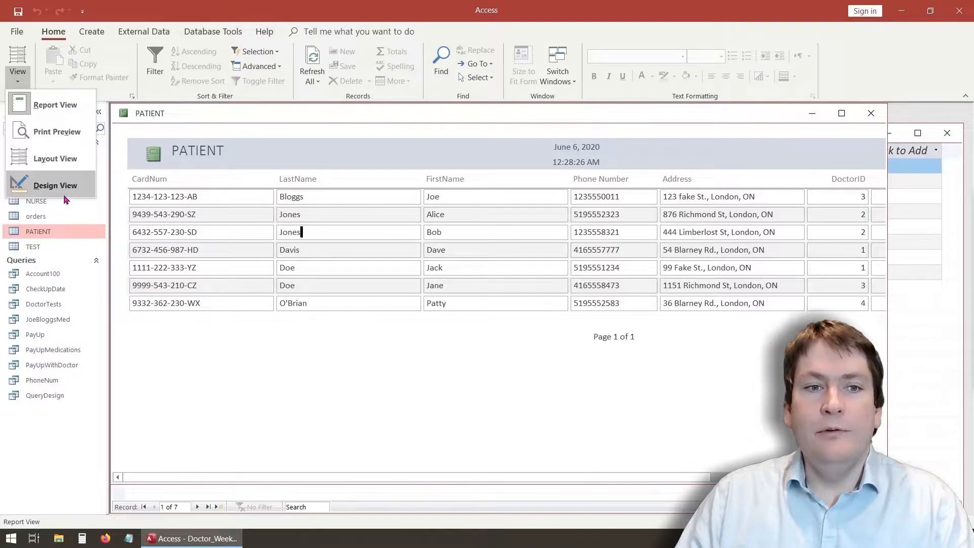
pyautogui.click(76, 162)
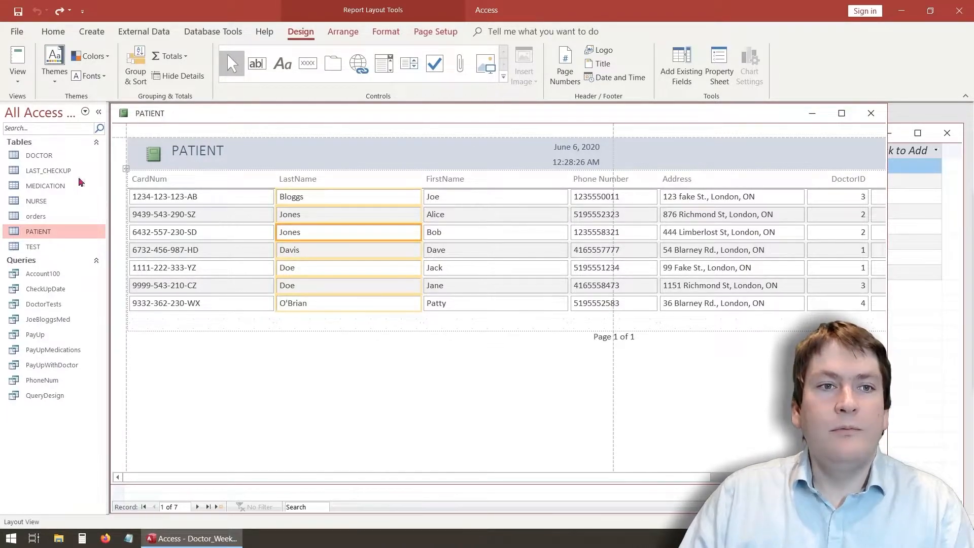
# - Look at the report's sections in Design View and switch back to Layout View
pyautogui.click(18, 77)
pyautogui.click(74, 189)
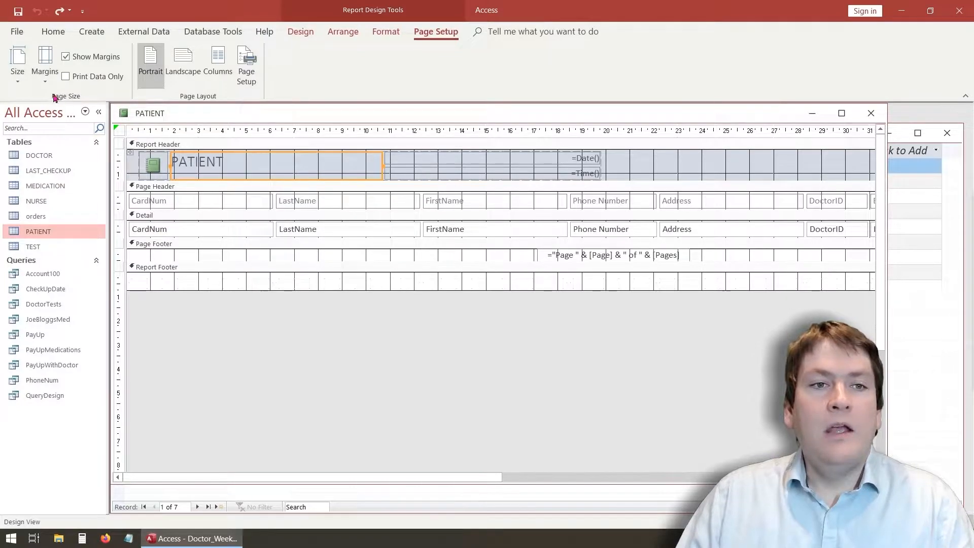
pyautogui.click(67, 33)
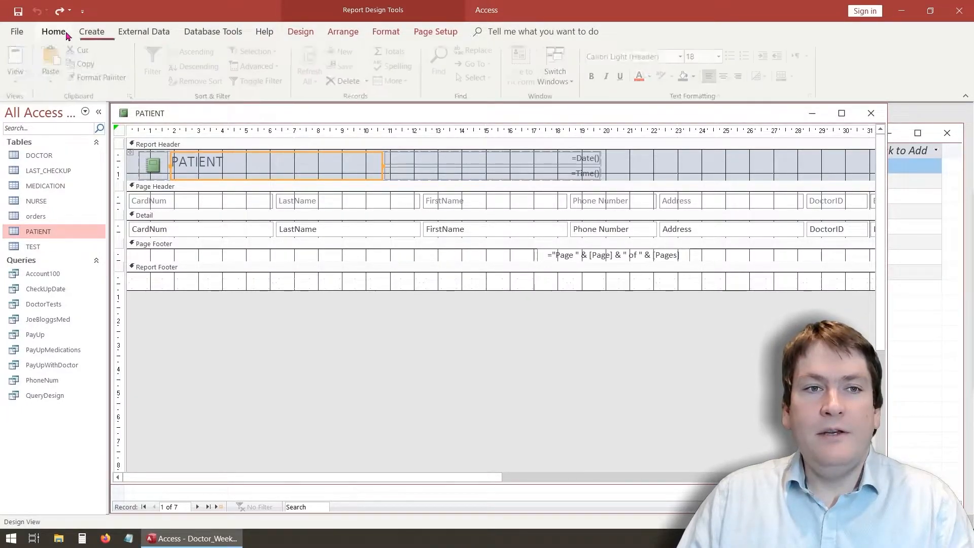
pyautogui.click(17, 84)
pyautogui.click(76, 162)
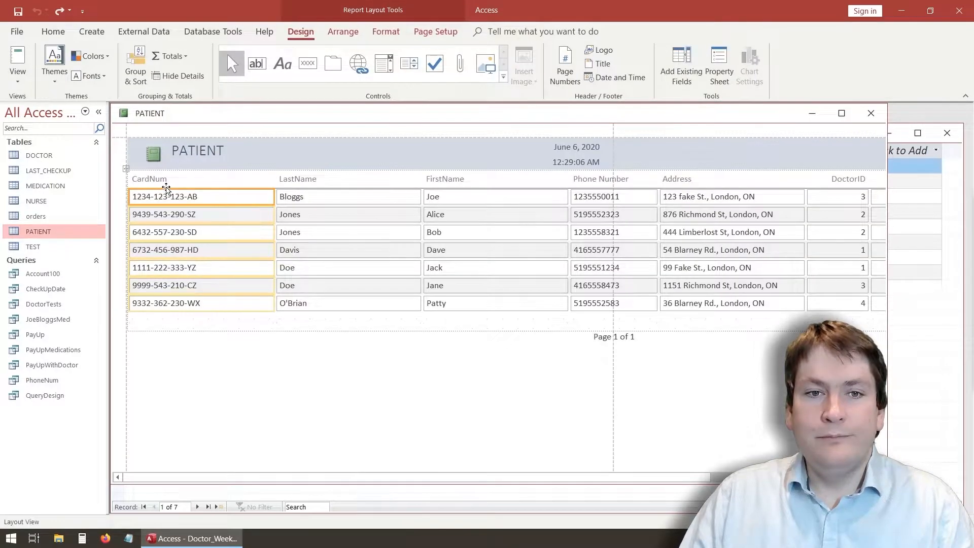
# - Delete the CardNum column from the PATIENT report
pyautogui.click(164, 180)
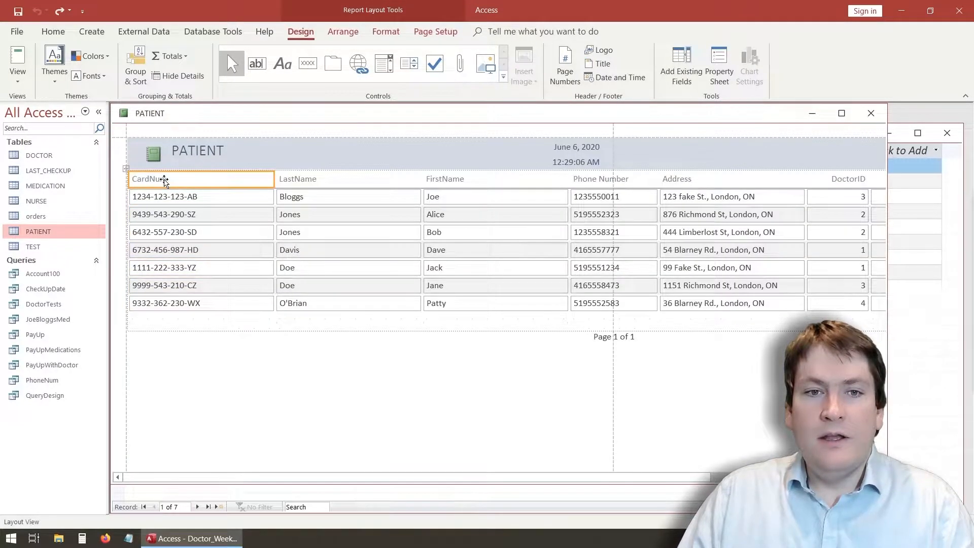
pyautogui.click(170, 198)
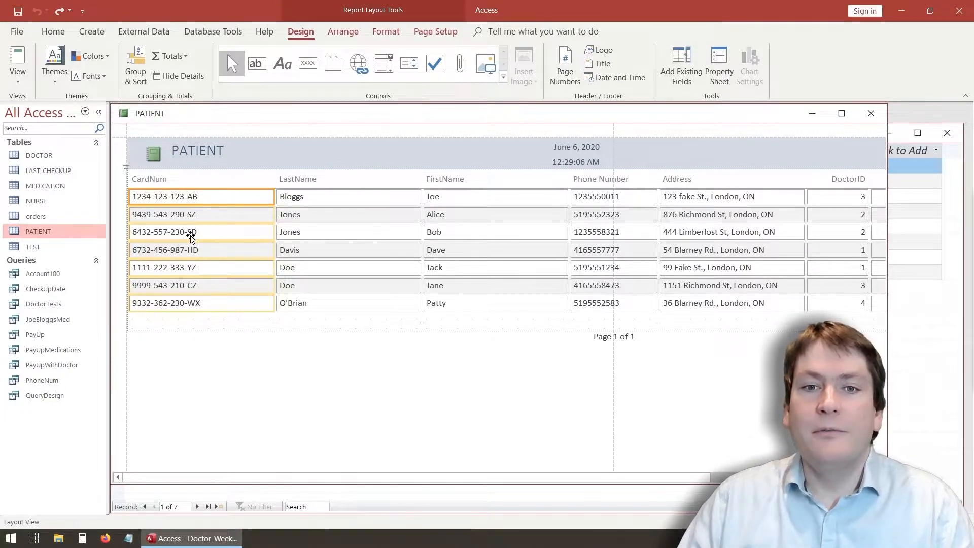
pyautogui.rightClick(204, 200)
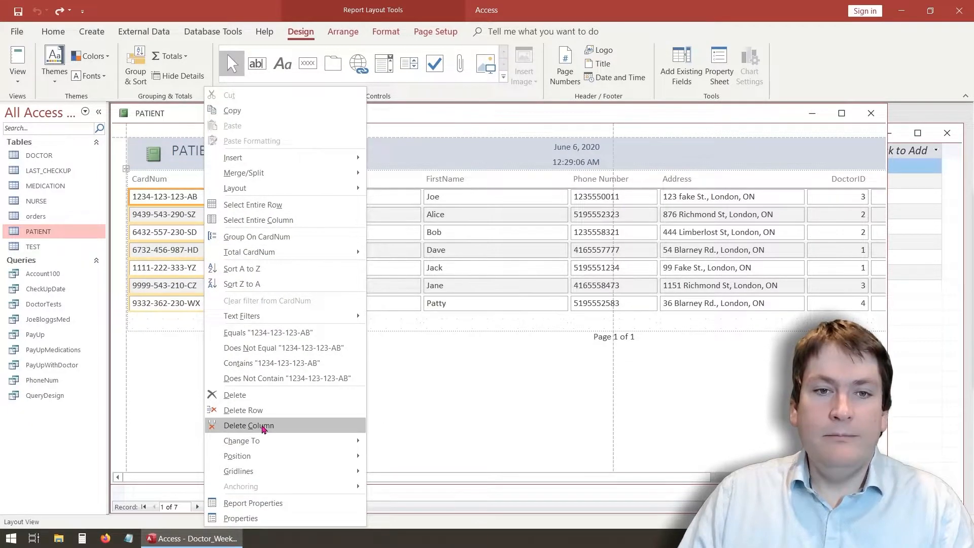
pyautogui.click(264, 429)
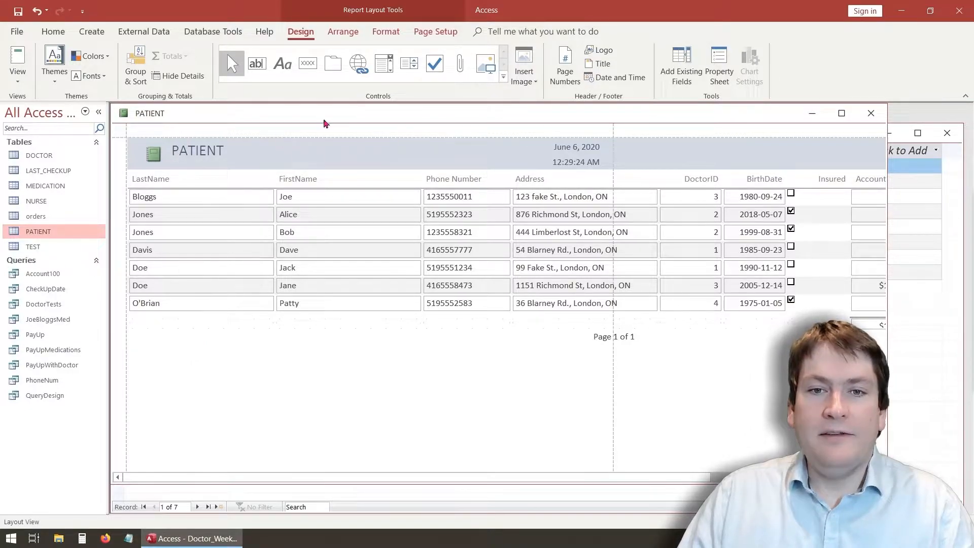
# - Select the LastName heading together with its data cells and narrow the column to fit the names
pyautogui.click(238, 201)
pyautogui.rightClick(230, 201)
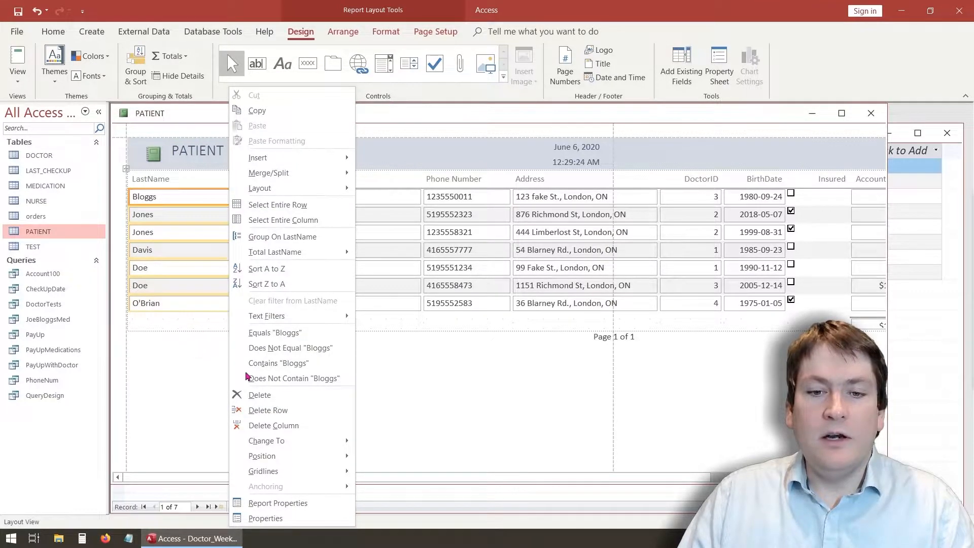
pyautogui.click(187, 347)
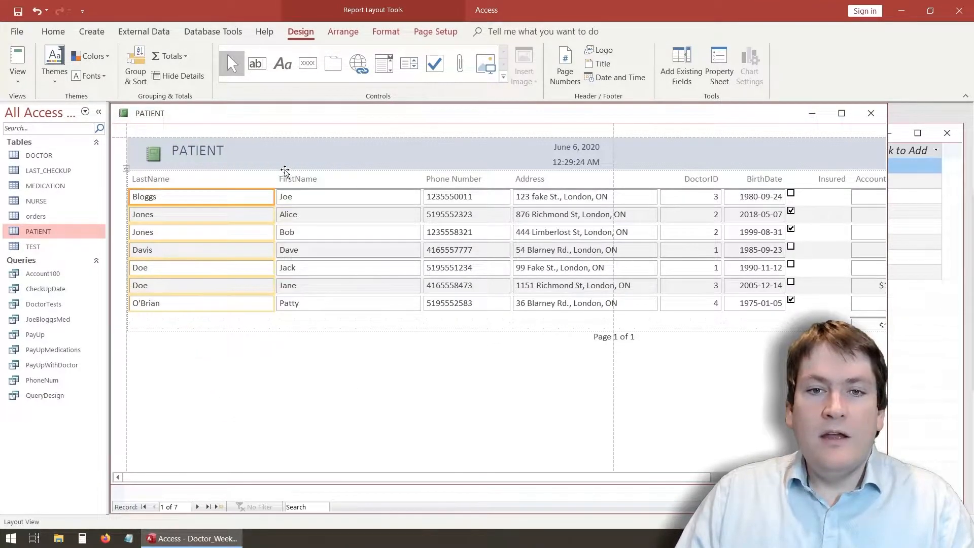
pyautogui.click(250, 182)
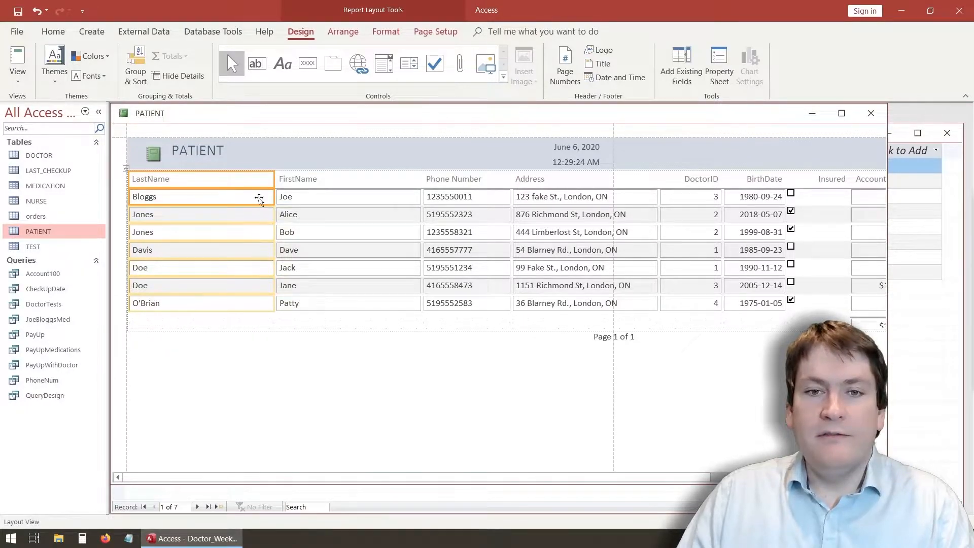
pyautogui.moveTo(274, 181); pyautogui.dragTo(188, 189)
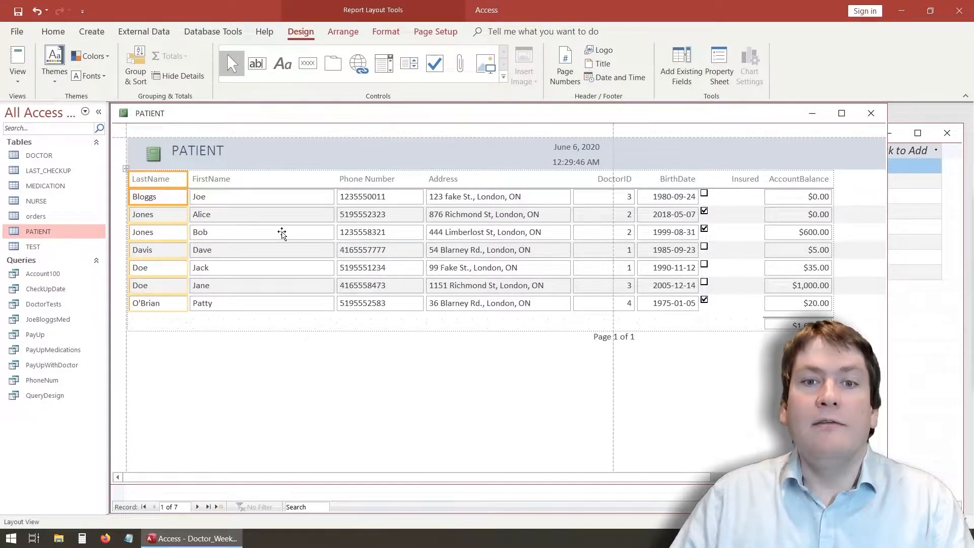
# - Narrow the FirstName column, heading and data together, to just wider than its heading text
pyautogui.press('alt')
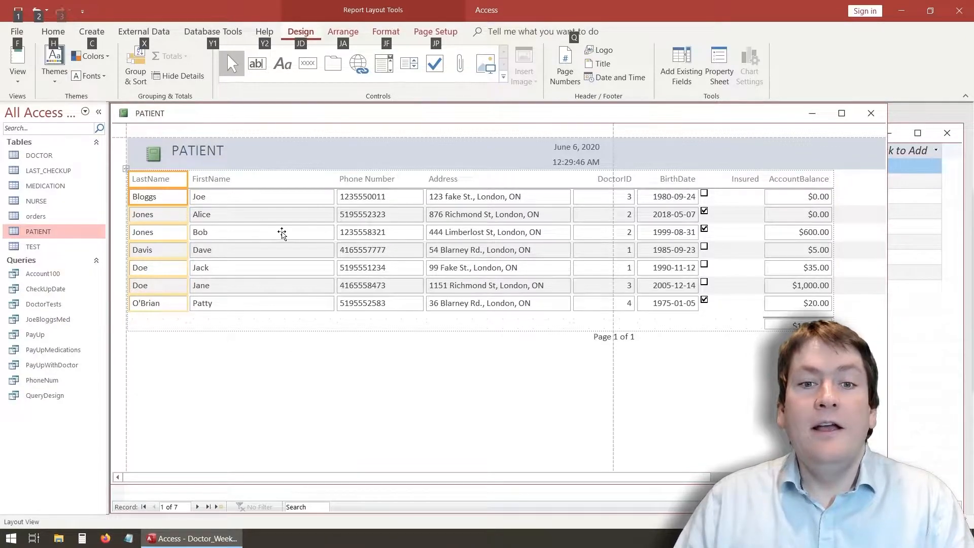
pyautogui.click(287, 201)
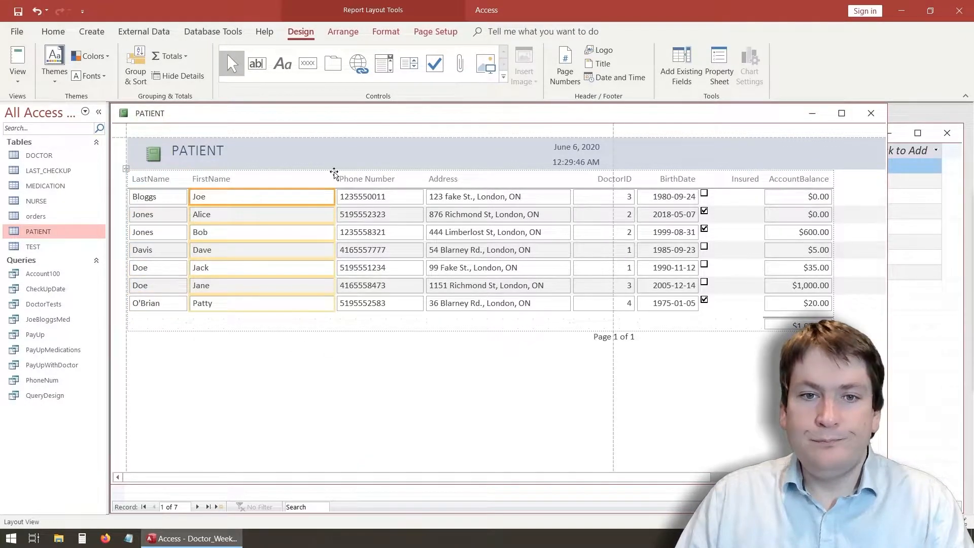
pyautogui.click(309, 182)
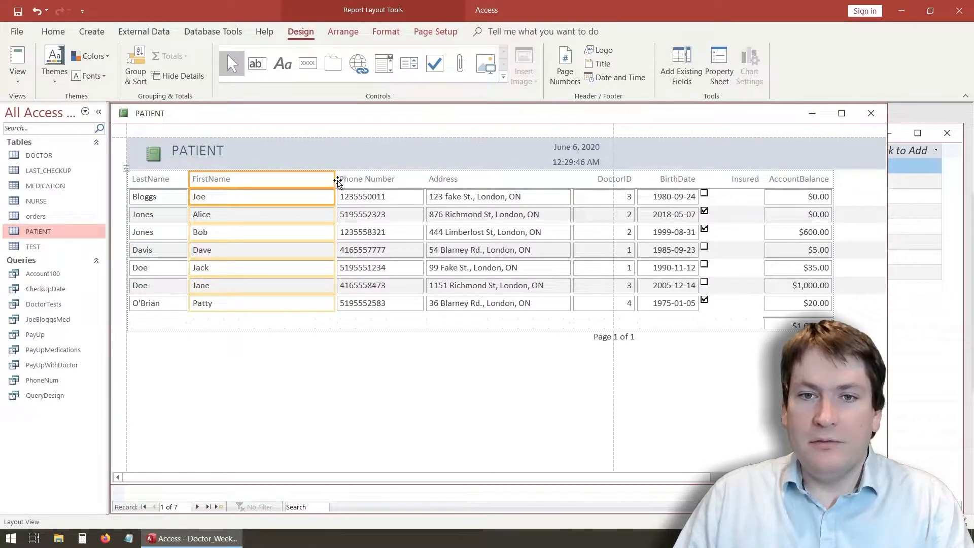
pyautogui.moveTo(337, 182); pyautogui.dragTo(244, 182)
# - Narrow the Phone Number and Address columns slightly, resizing each heading together with its data cells
pyautogui.click(312, 199)
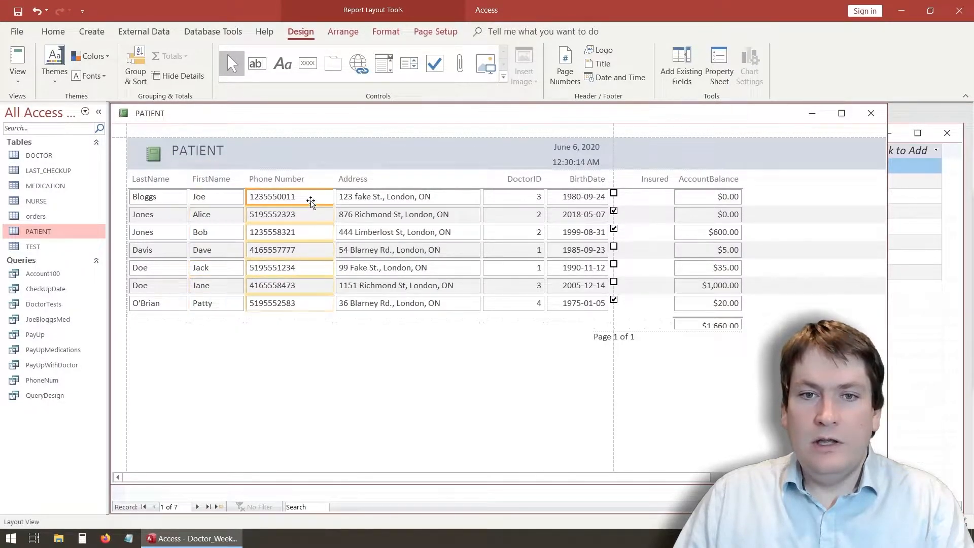
pyautogui.click(321, 180)
pyautogui.moveTo(331, 181); pyautogui.dragTo(316, 182)
pyautogui.click(432, 178)
pyautogui.click(434, 197)
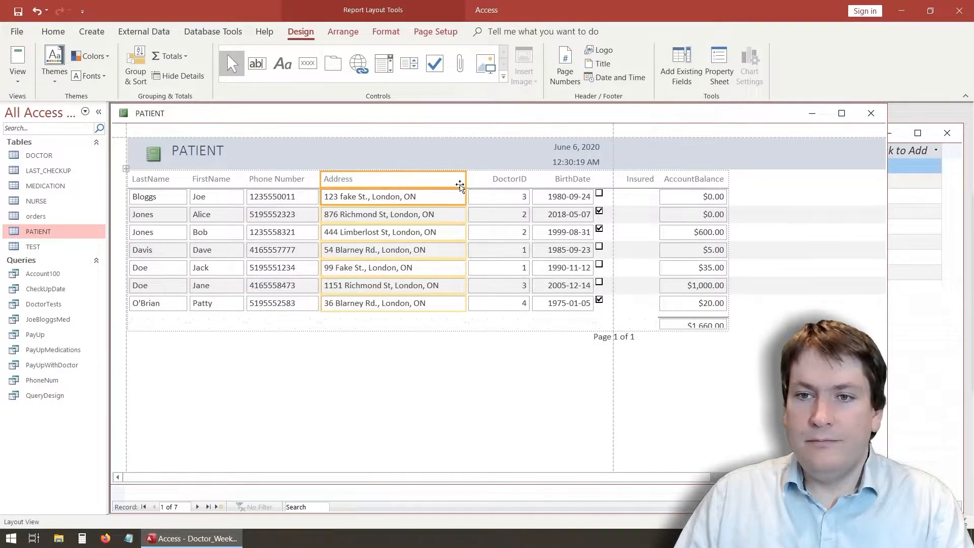
pyautogui.moveTo(465, 178); pyautogui.dragTo(450, 179)
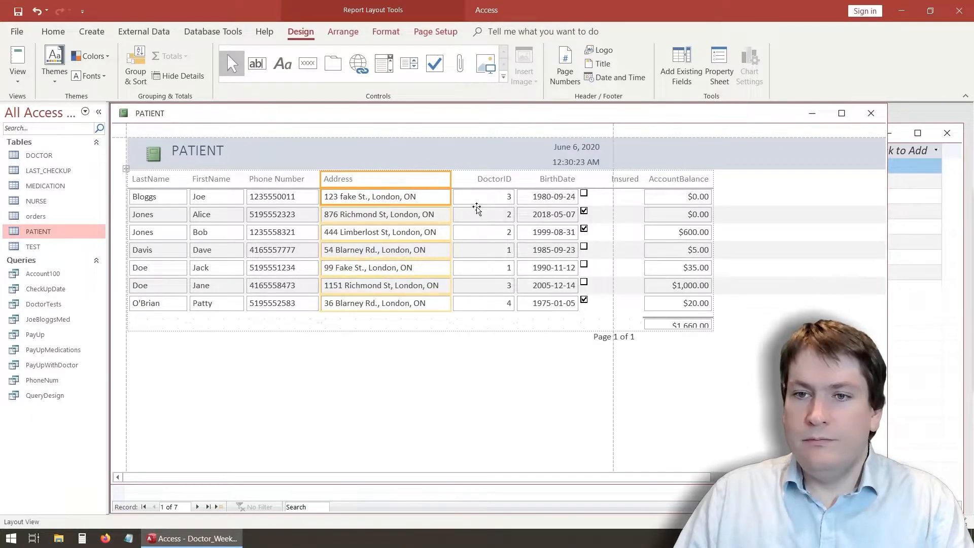
# - Delete the BirthDate column from the PATIENT report
pyautogui.click(506, 180)
pyautogui.click(556, 179)
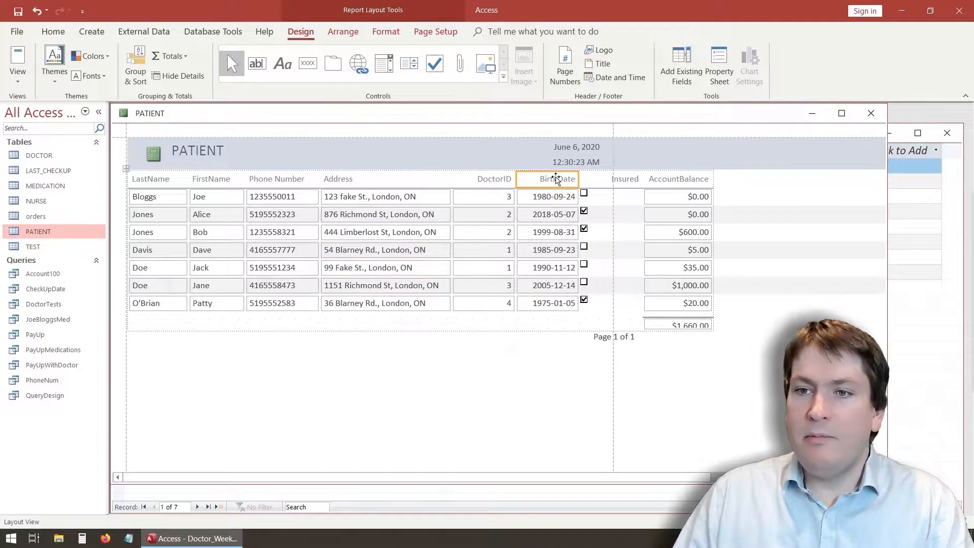
pyautogui.click(555, 199)
pyautogui.rightClick(554, 200)
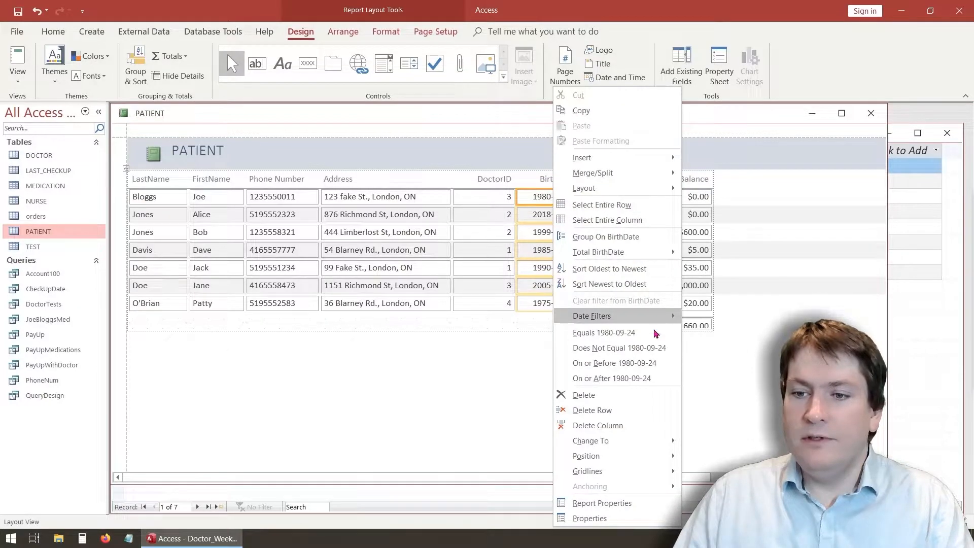
pyautogui.click(611, 430)
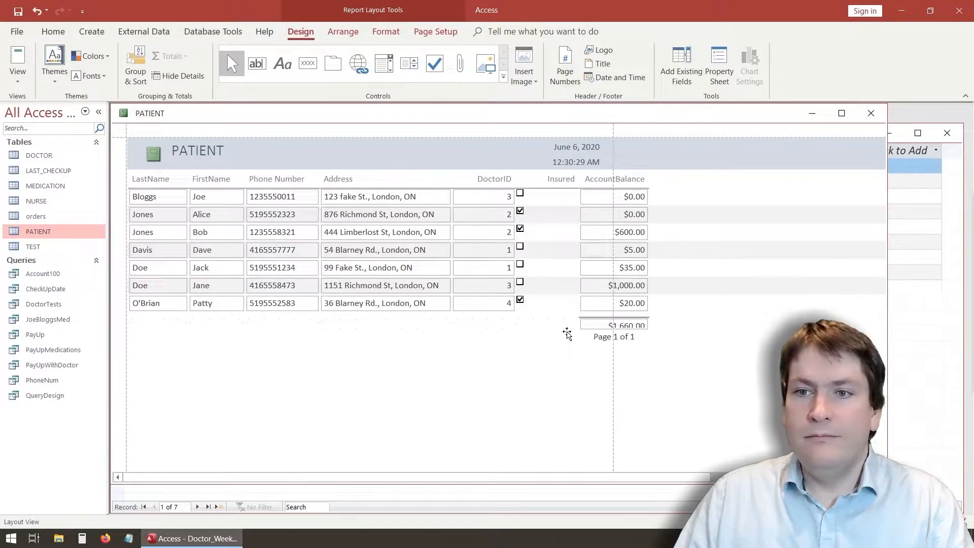
# - Delete the Insured column from the PATIENT report
pyautogui.click(557, 198)
pyautogui.rightClick(558, 198)
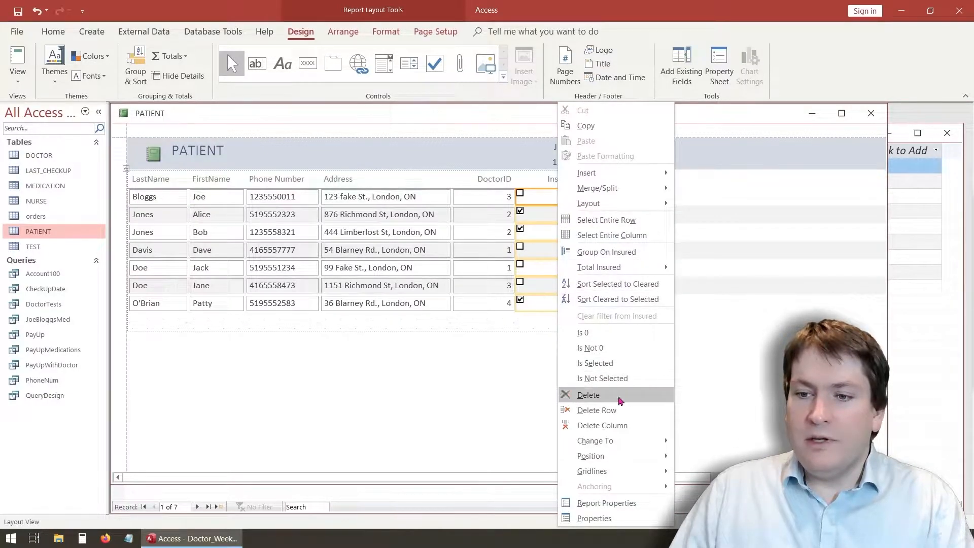
pyautogui.click(612, 427)
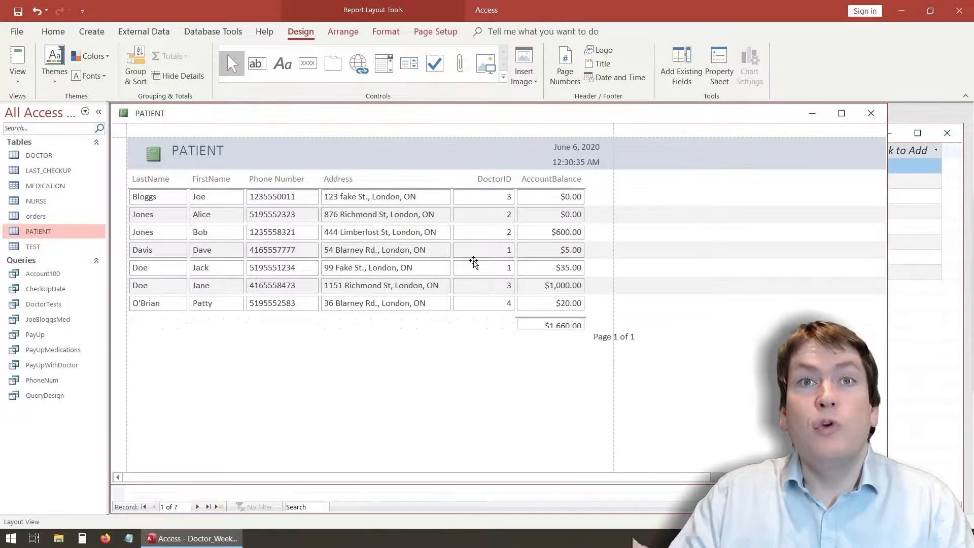
# - Move the page number control below the table to the middle of the page, inside the page width
pyautogui.moveTo(652, 478); pyautogui.dragTo(493, 466)
pyautogui.click(627, 339)
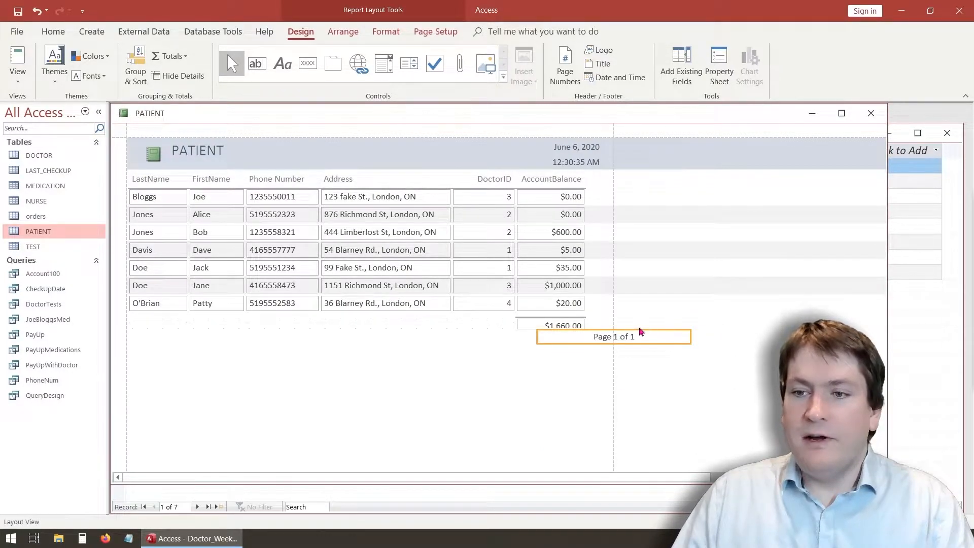
pyautogui.moveTo(626, 335); pyautogui.dragTo(363, 334)
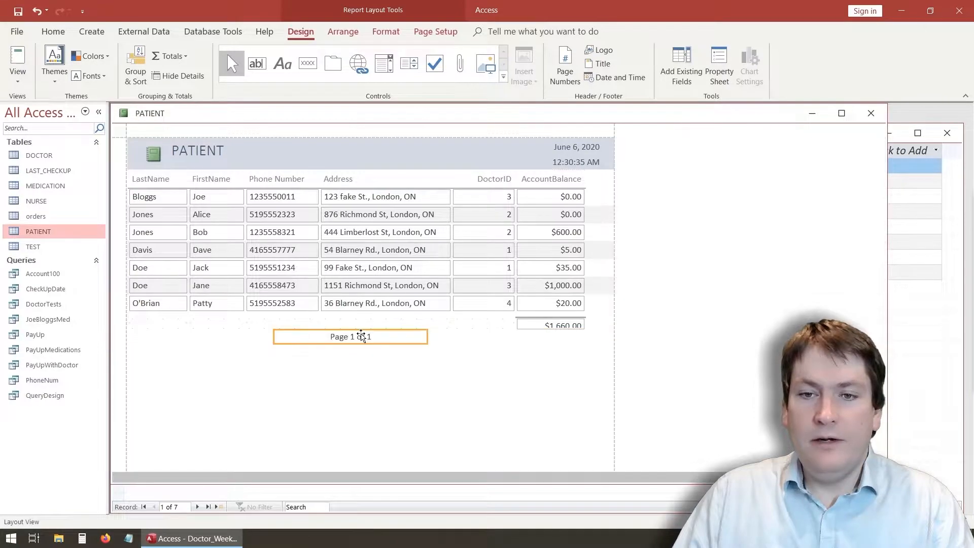
pyautogui.click(444, 382)
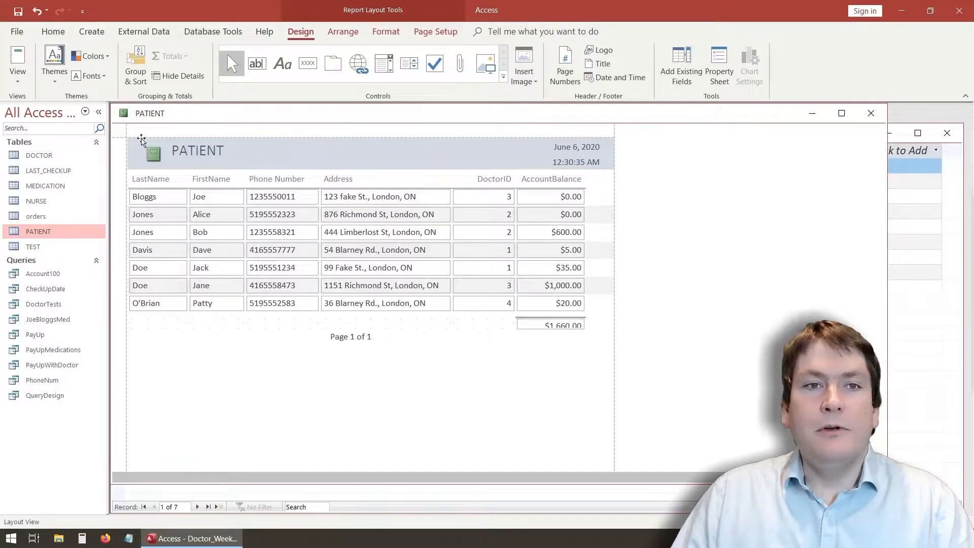
# - Check the report's printed page in Print Preview, then return to Layout View
pyautogui.click(18, 76)
pyautogui.click(65, 135)
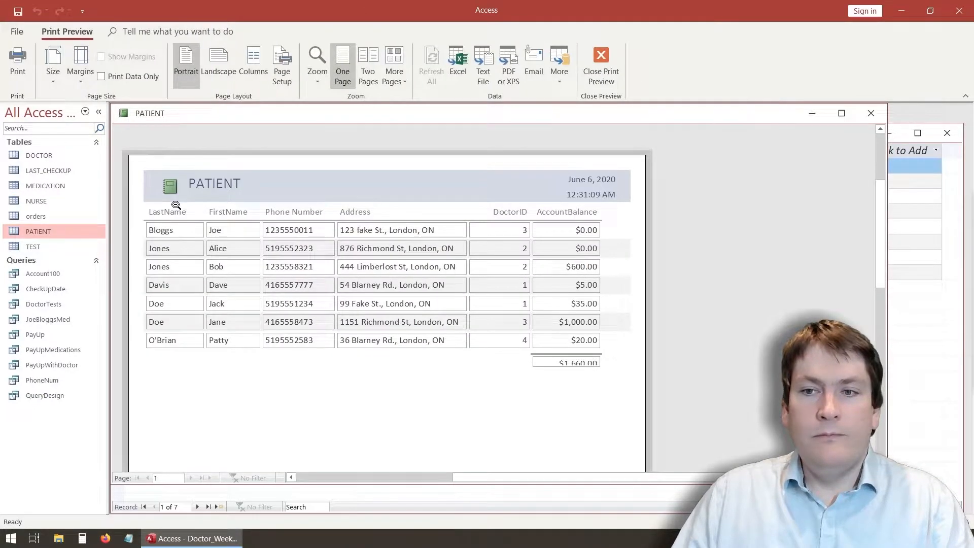
pyautogui.scroll(-5, 279, 221)
pyautogui.scroll(-2, 288, 256)
pyautogui.scroll(10, 368, 407)
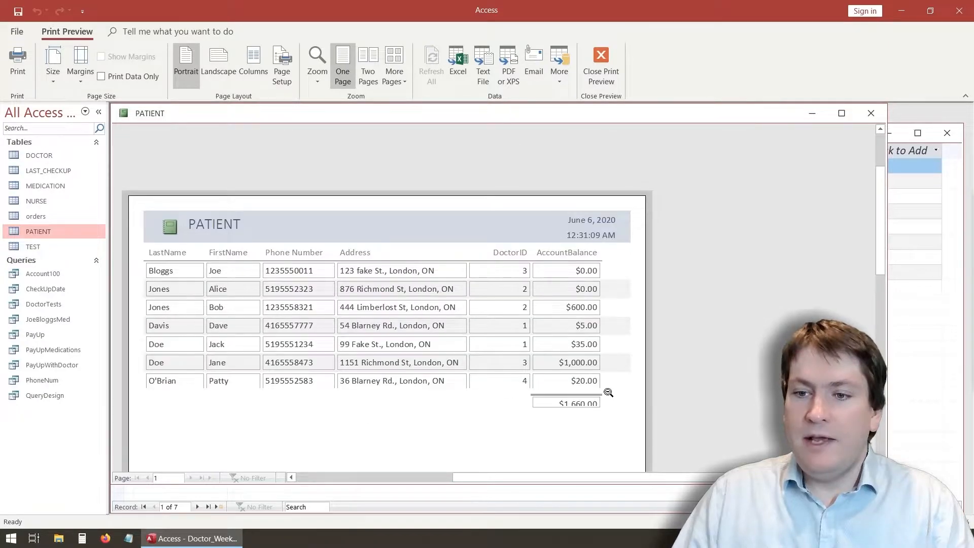
pyautogui.scroll(-1, 375, 315)
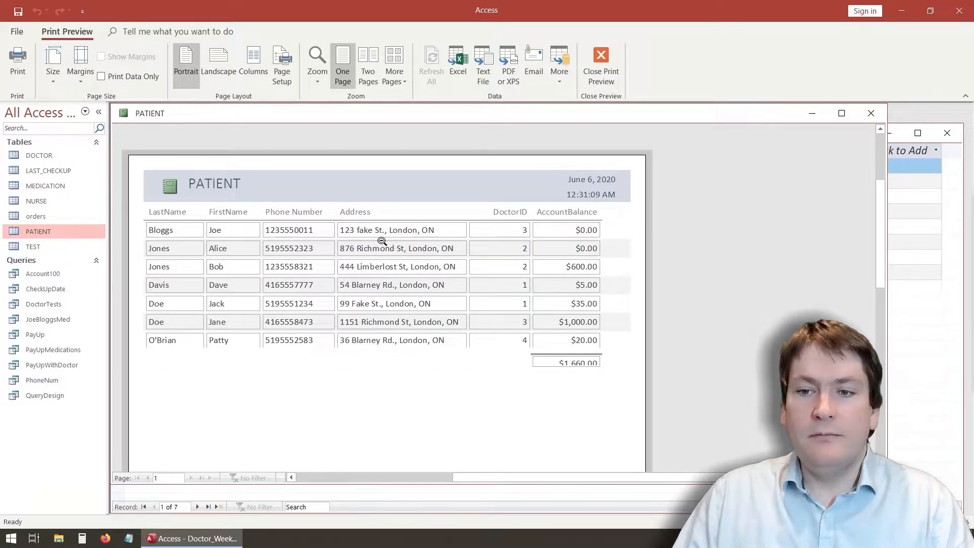
pyautogui.click(603, 62)
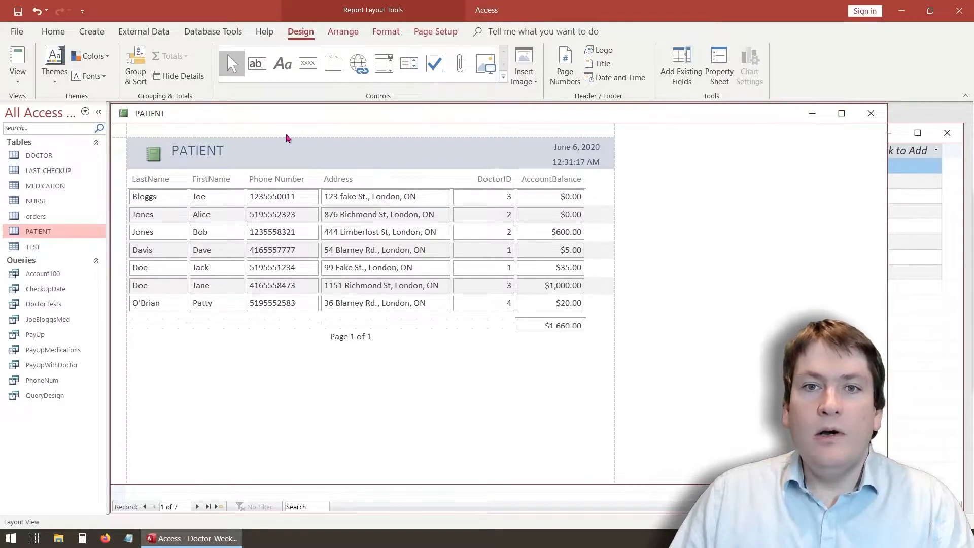
# - Change the font colour of the PATIENT title in the report header to red
pyautogui.click(384, 32)
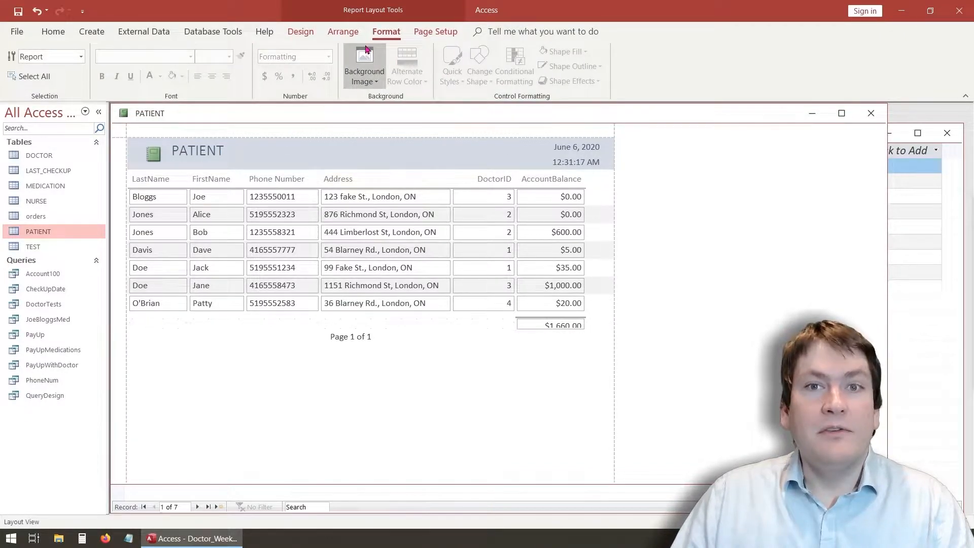
pyautogui.click(196, 150)
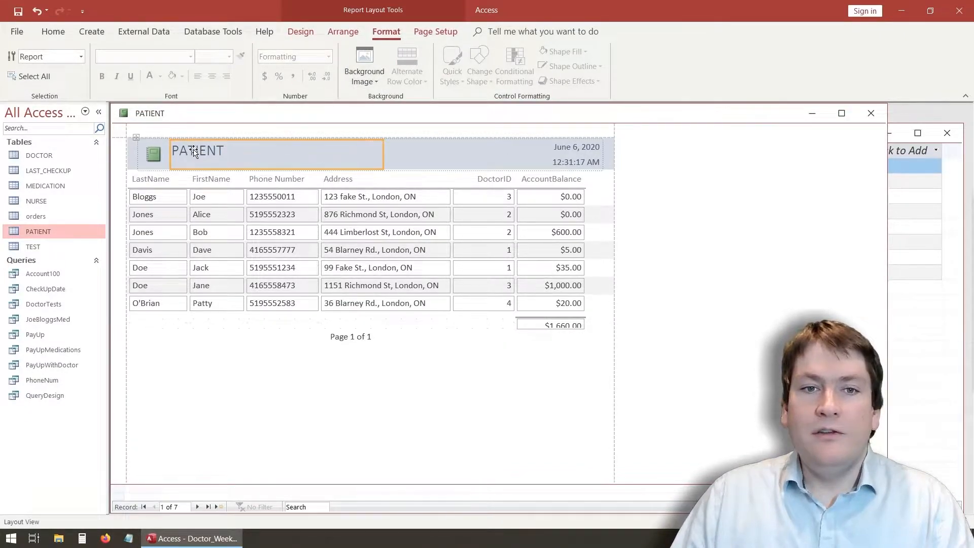
pyautogui.doubleClick(231, 152)
pyautogui.click(149, 76)
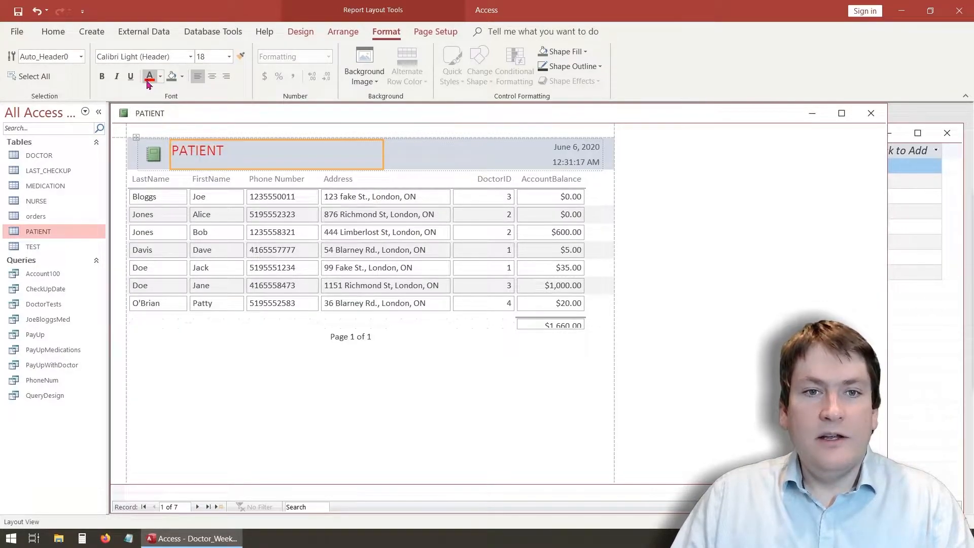
# - Make the PATIENT report title bold and set its font to Arial Black
pyautogui.click(208, 152)
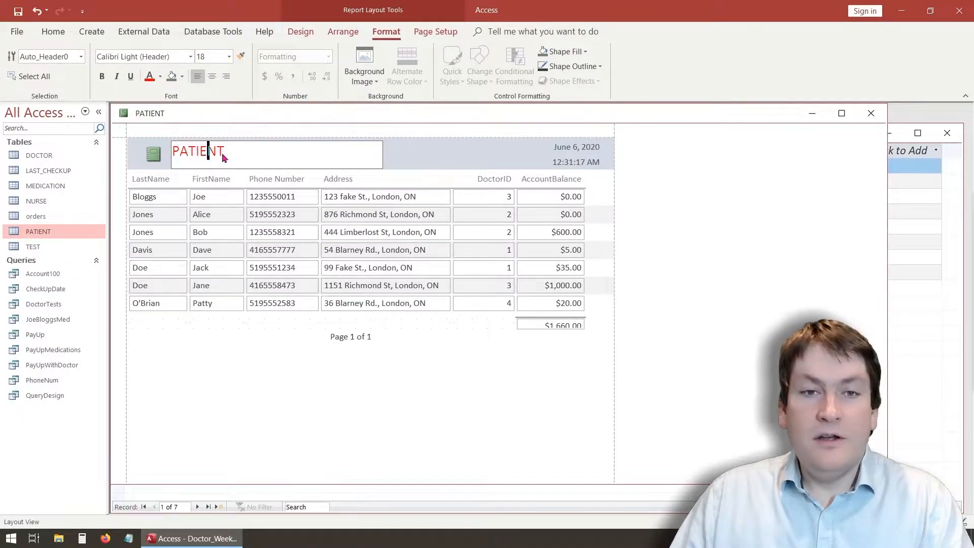
pyautogui.hotkey('ctrl', 's')
pyautogui.click(536, 213)
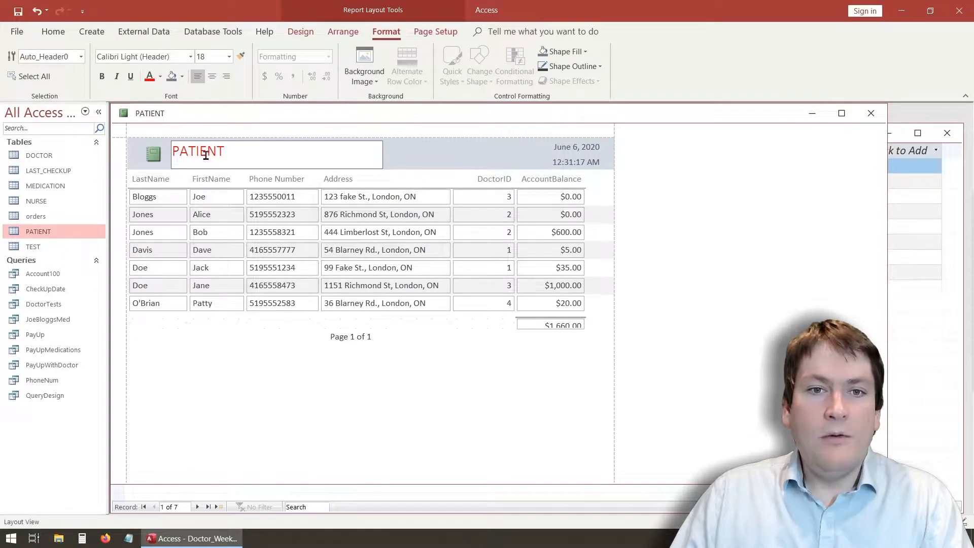
pyautogui.moveTo(228, 151); pyautogui.dragTo(130, 148)
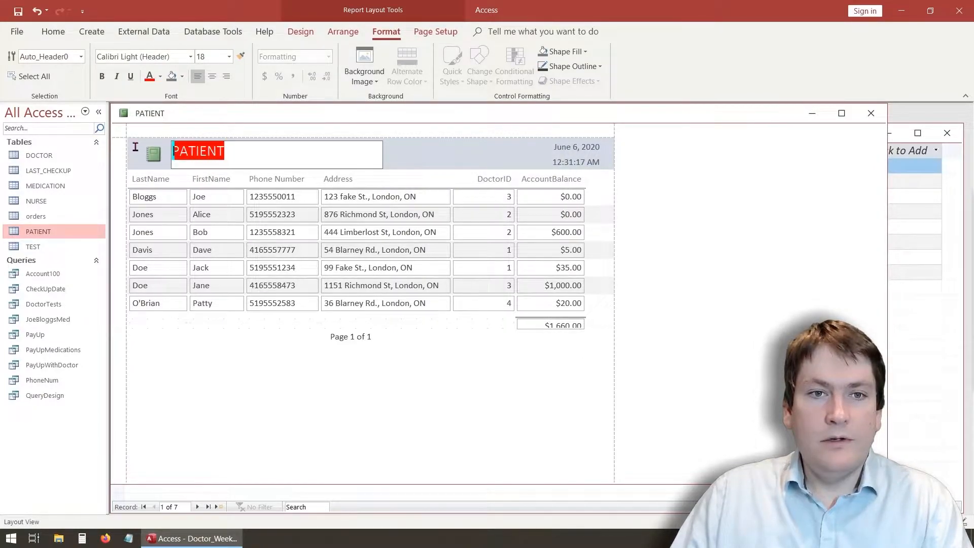
pyautogui.hotkey('ctrl', 'b')
pyautogui.click(227, 138)
pyautogui.click(223, 151)
pyautogui.moveTo(229, 151); pyautogui.dragTo(153, 112)
pyautogui.click(190, 57)
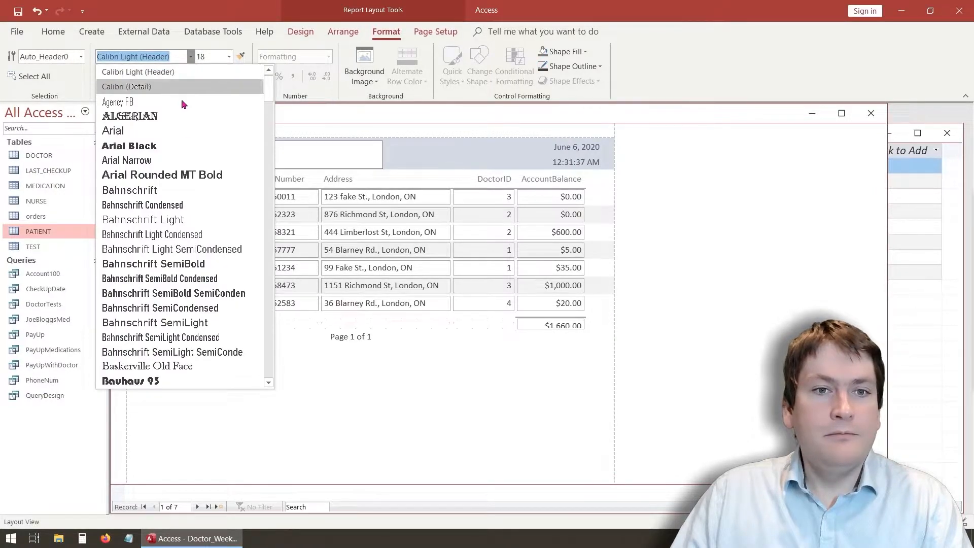
pyautogui.click(183, 146)
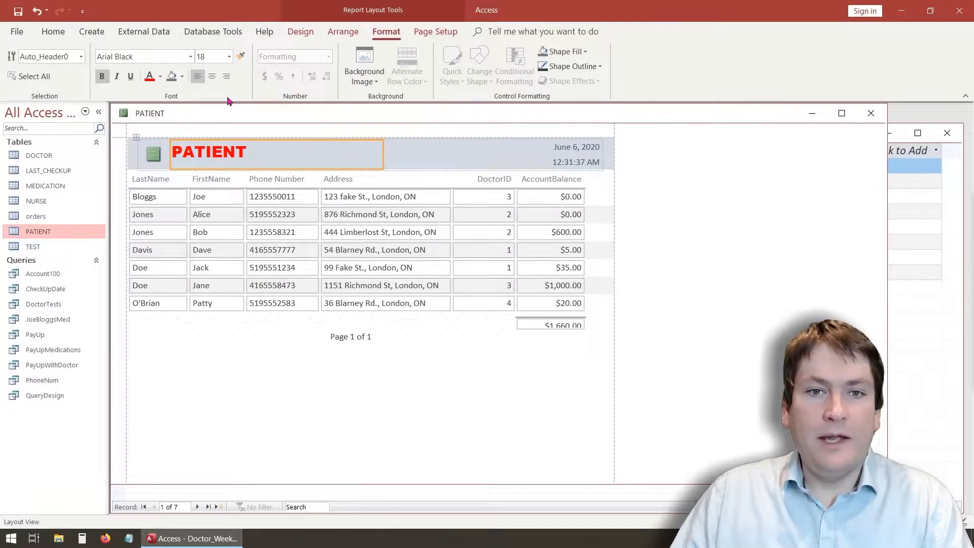
pyautogui.click(153, 151)
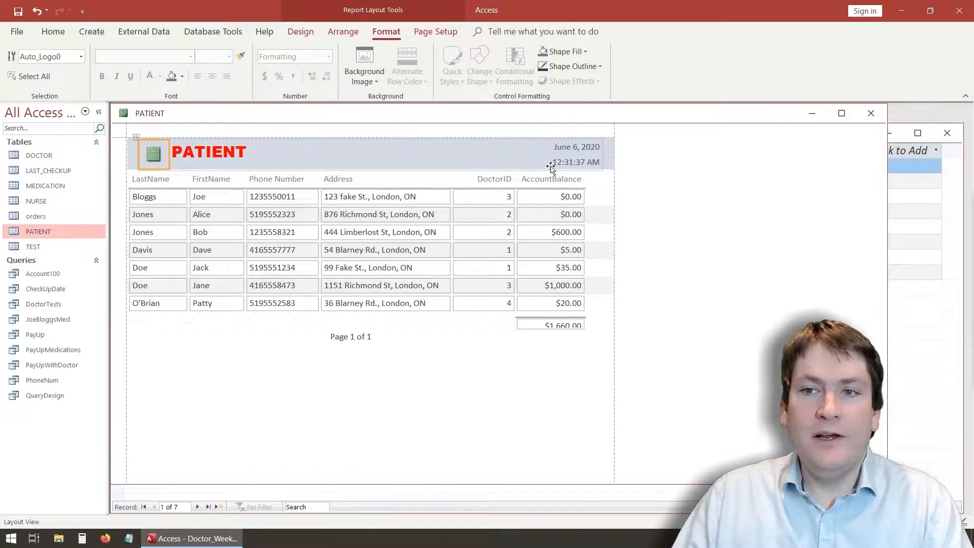
pyautogui.click(300, 32)
pyautogui.click(525, 73)
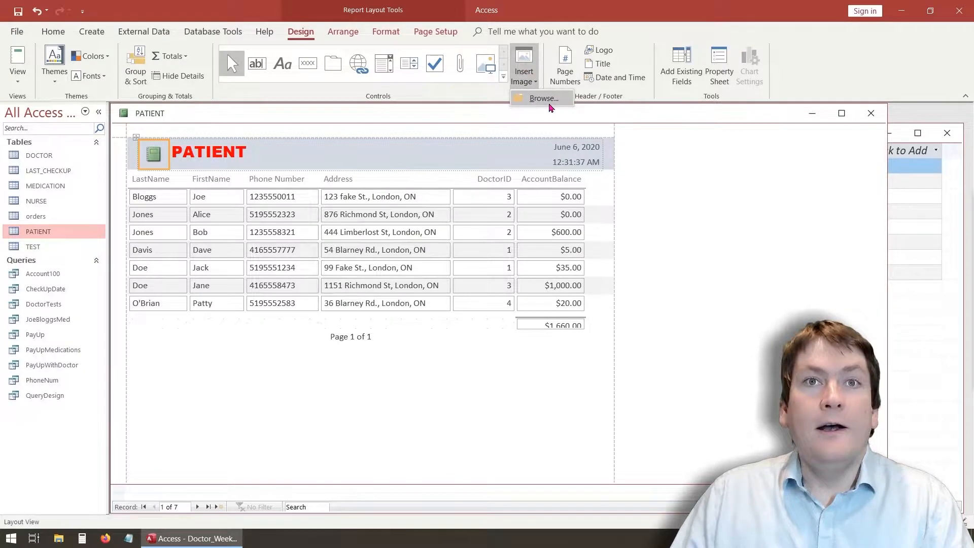
pyautogui.click(367, 143)
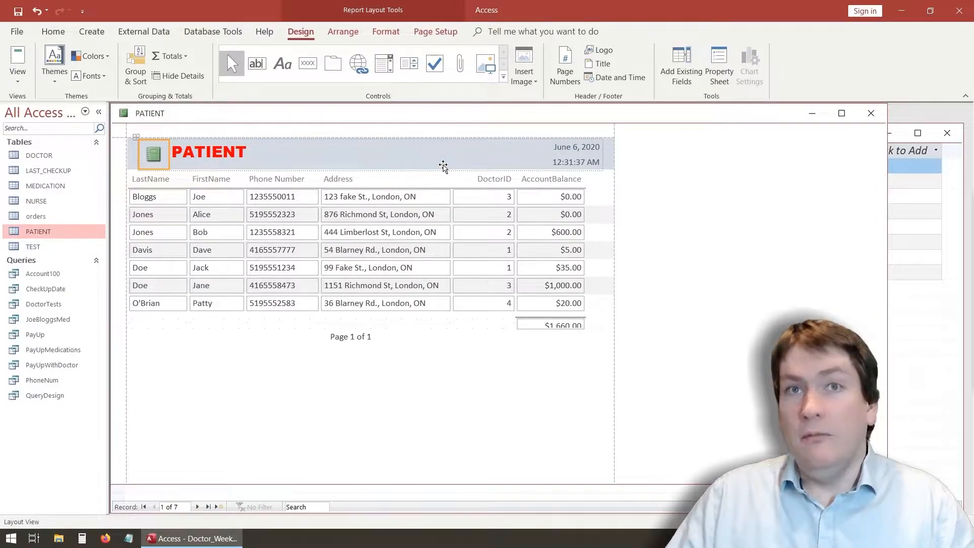
pyautogui.click(388, 162)
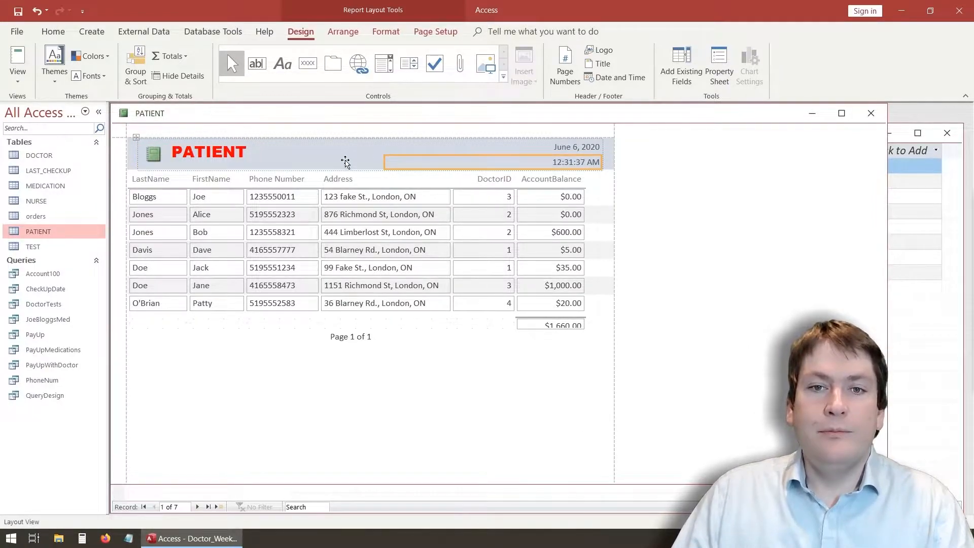
pyautogui.click(323, 154)
pyautogui.click(373, 336)
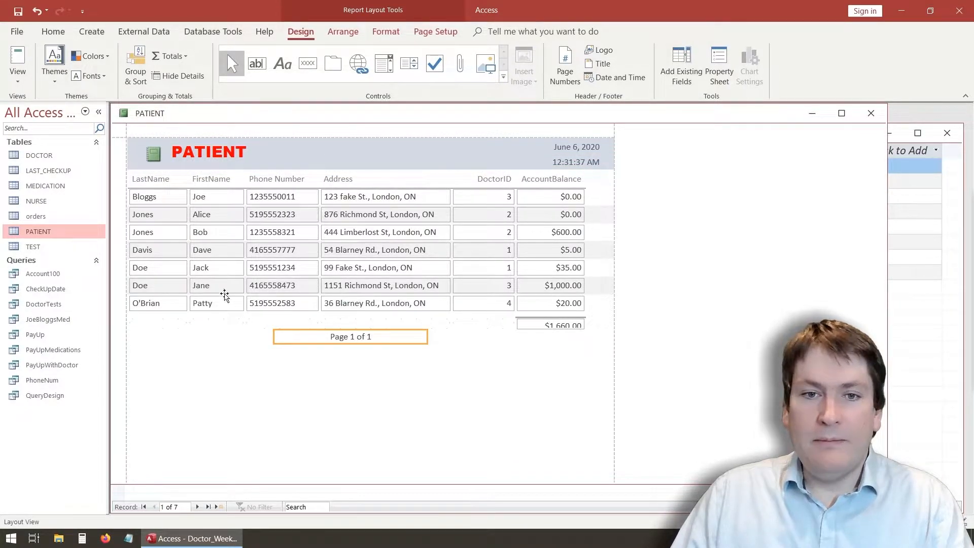
pyautogui.click(148, 198)
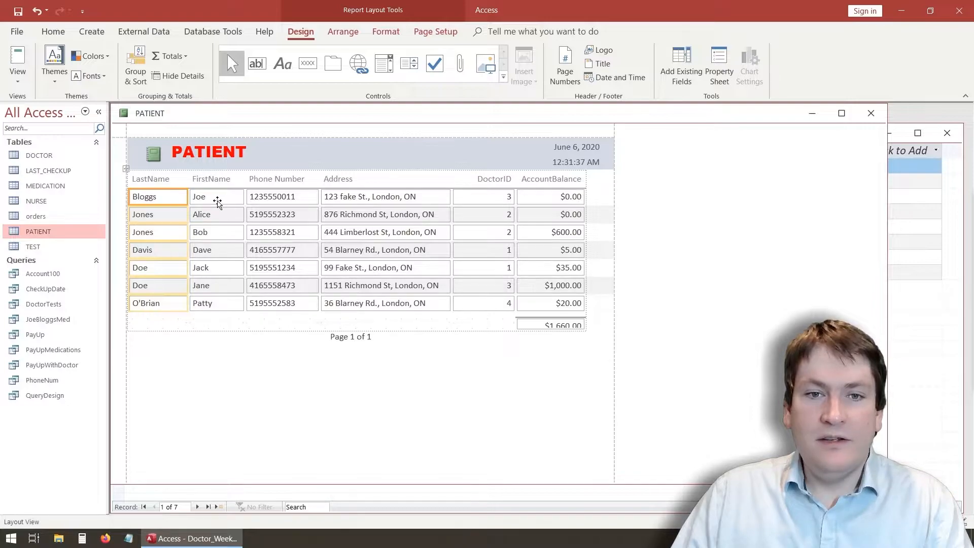
pyautogui.click(254, 325)
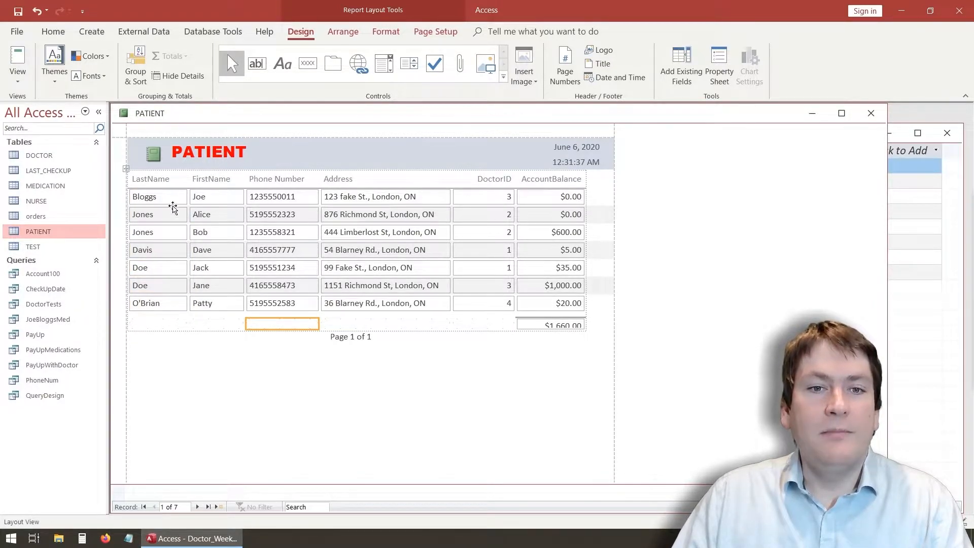
# - Make the outlines of all data cells from LastName through AccountBalance transparent
pyautogui.click(170, 197)
pyautogui.keyDown('shift'); pyautogui.click(222, 196); pyautogui.keyUp('shift')
pyautogui.keyDown('shift'); pyautogui.click(292, 197); pyautogui.keyUp('shift')
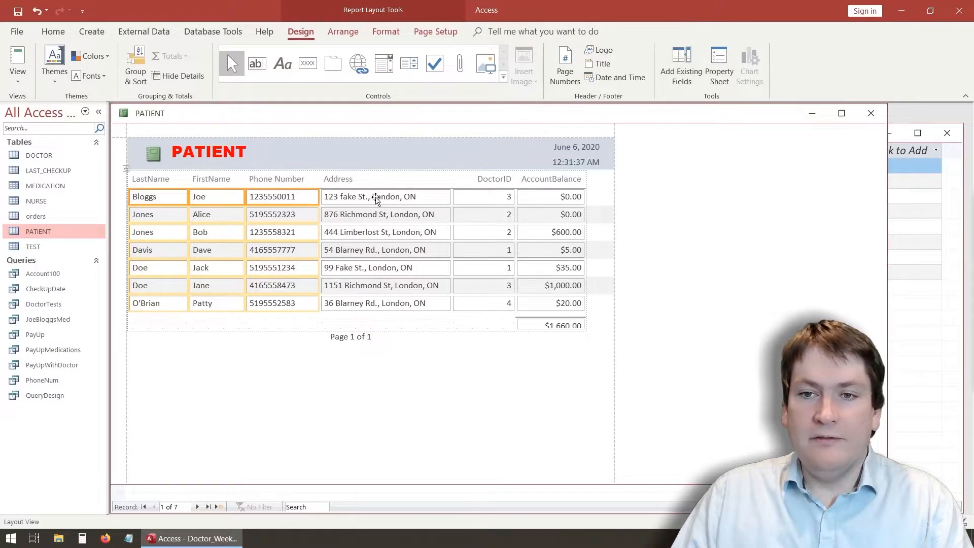
pyautogui.keyDown('shift'); pyautogui.click(386, 197); pyautogui.keyUp('shift')
pyautogui.keyDown('shift'); pyautogui.click(487, 203); pyautogui.keyUp('shift')
pyautogui.keyDown('shift'); pyautogui.click(559, 203); pyautogui.keyUp('shift')
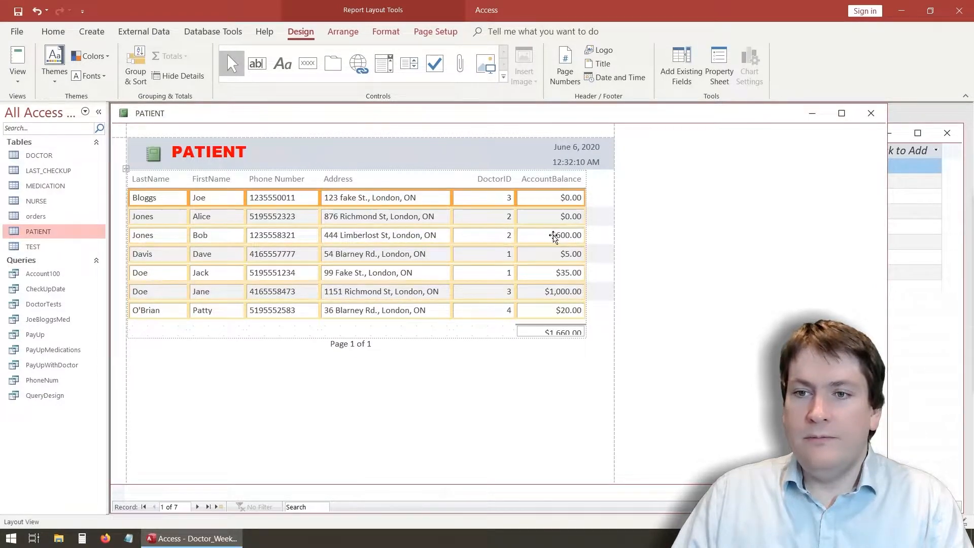
pyautogui.click(387, 31)
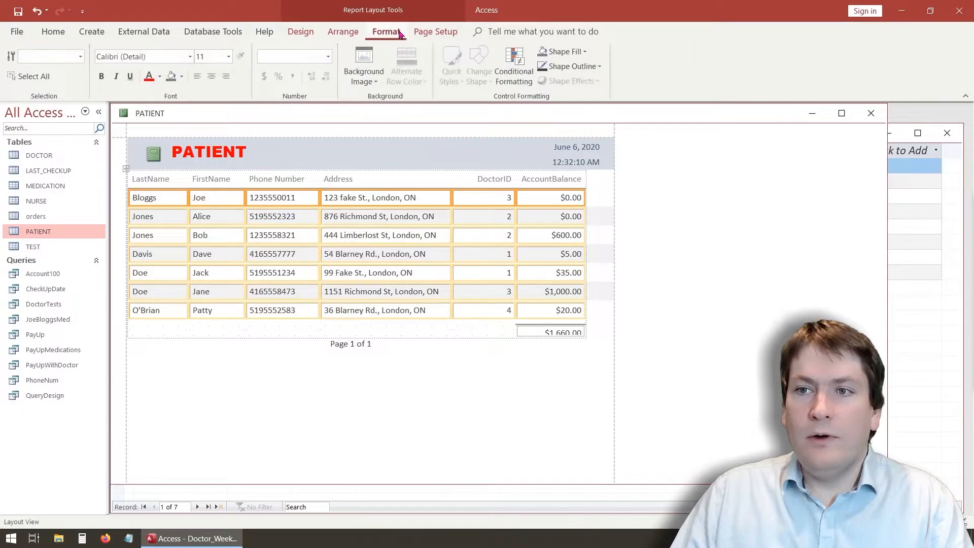
pyautogui.click(600, 66)
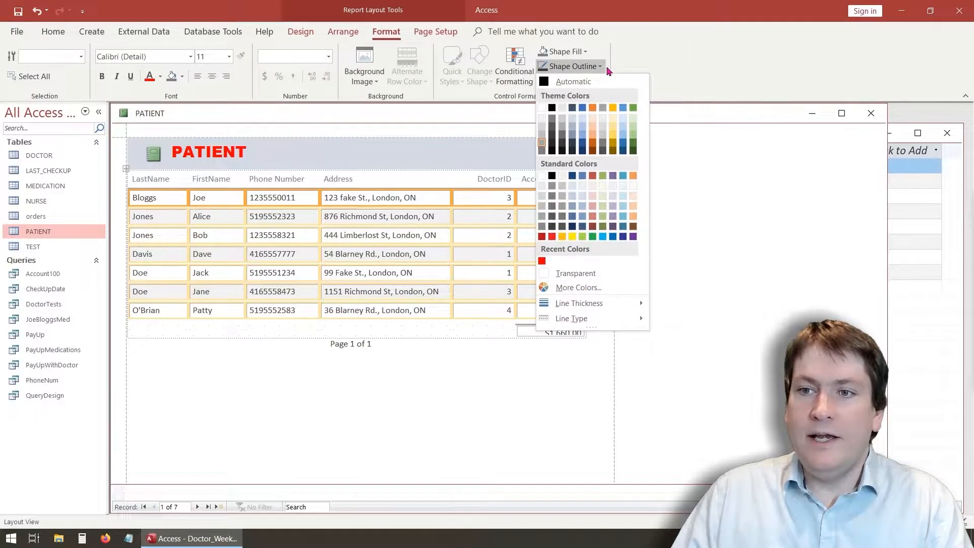
pyautogui.click(576, 277)
pyautogui.click(486, 363)
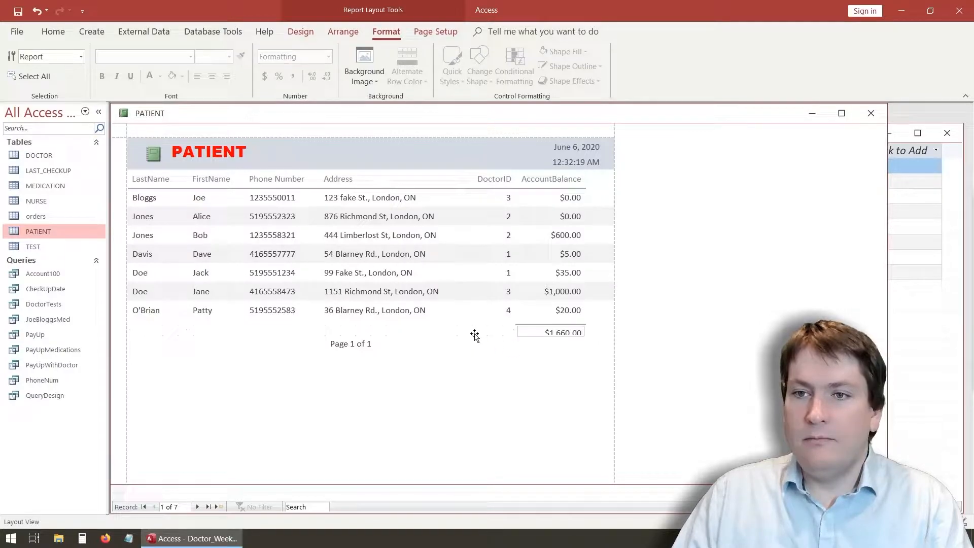
# - Fill the report header band behind the title with the light green theme colour
pyautogui.click(437, 161)
pyautogui.click(405, 151)
pyautogui.click(334, 155)
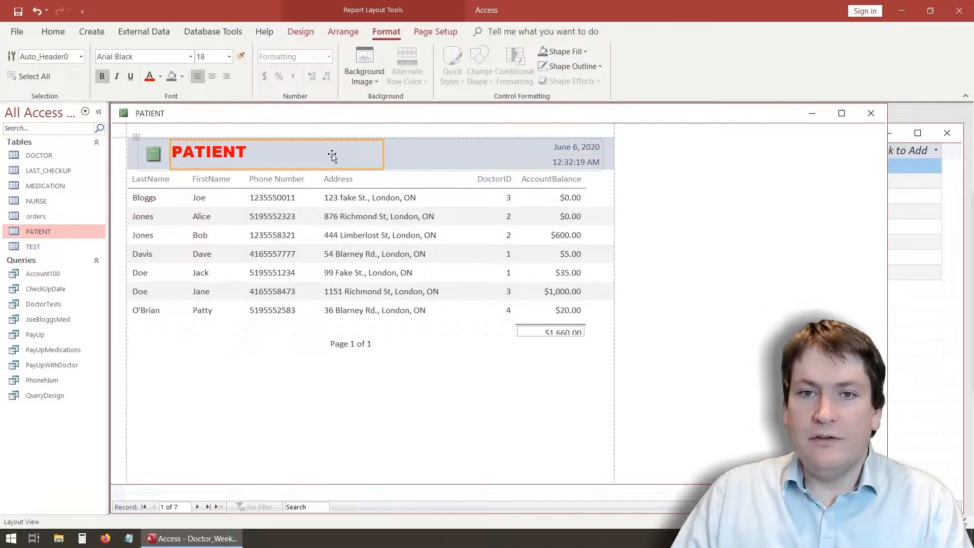
pyautogui.click(136, 154)
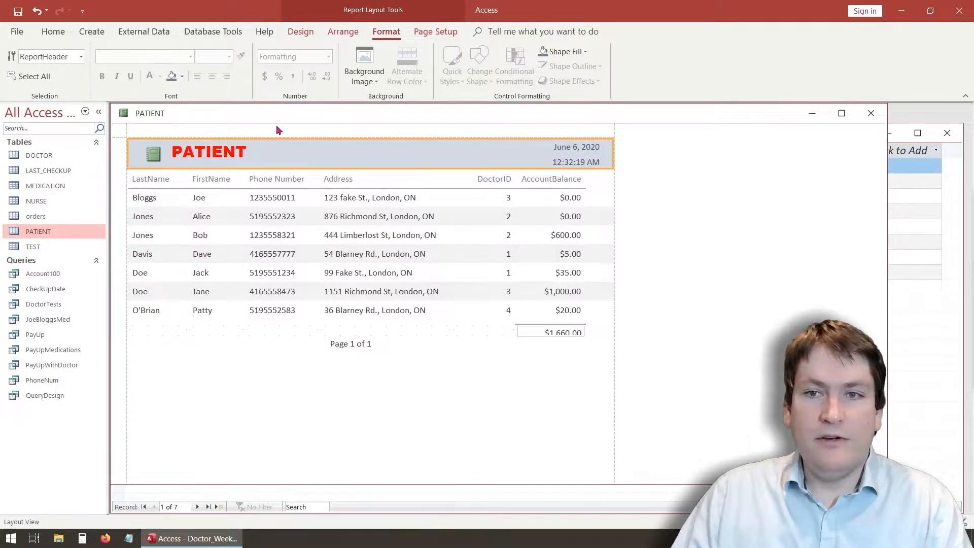
pyautogui.click(565, 52)
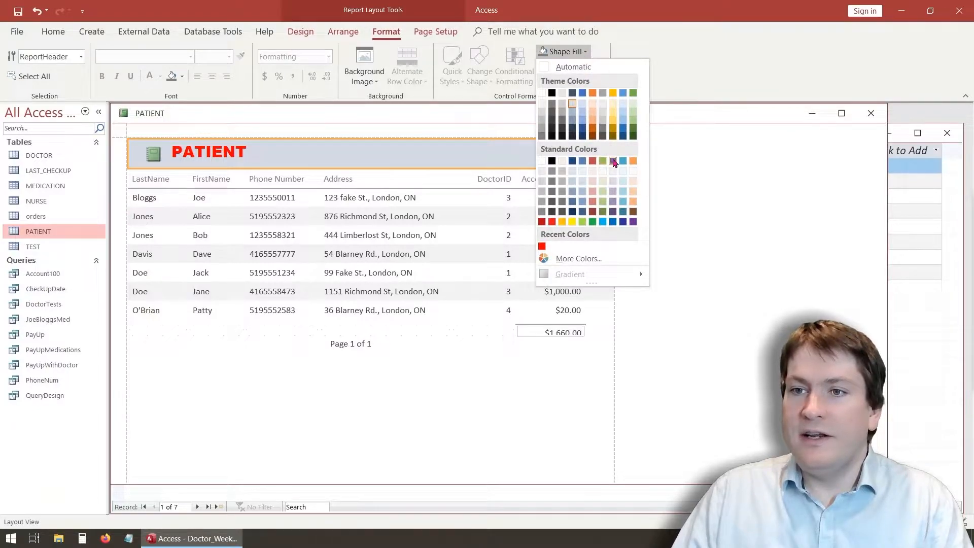
pyautogui.click(634, 104)
pyautogui.click(476, 348)
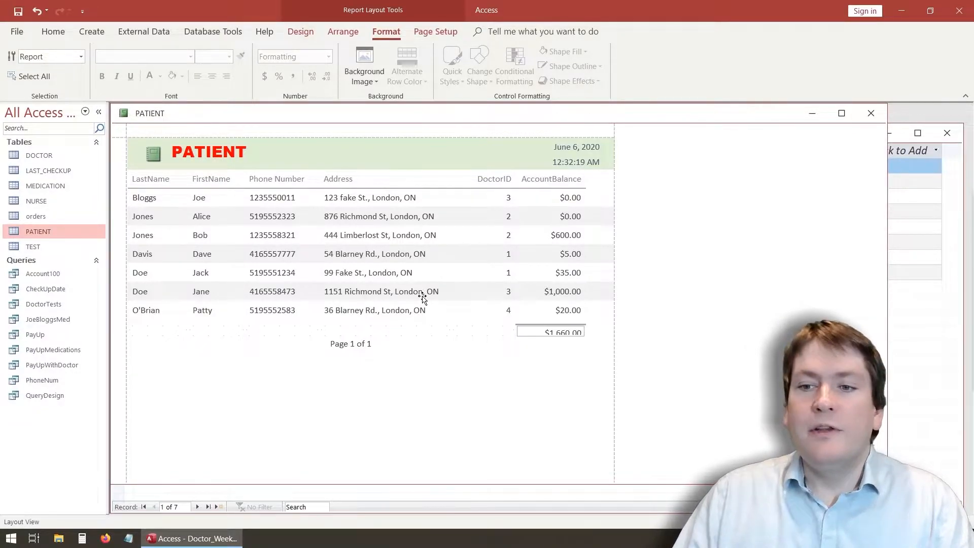
# - Make the outline of the AccountBalance total transparent and increase the cell's height so the full amount fits
pyautogui.click(533, 332)
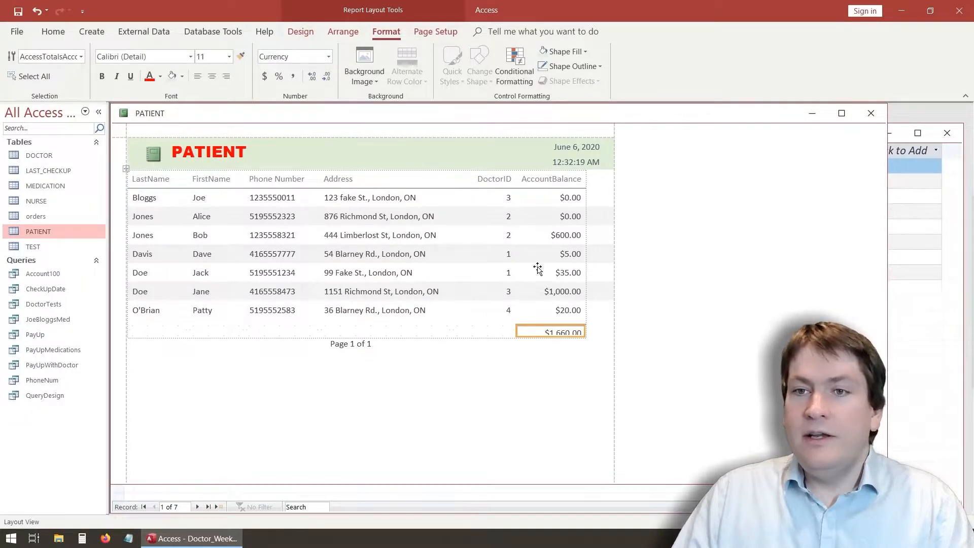
pyautogui.click(596, 66)
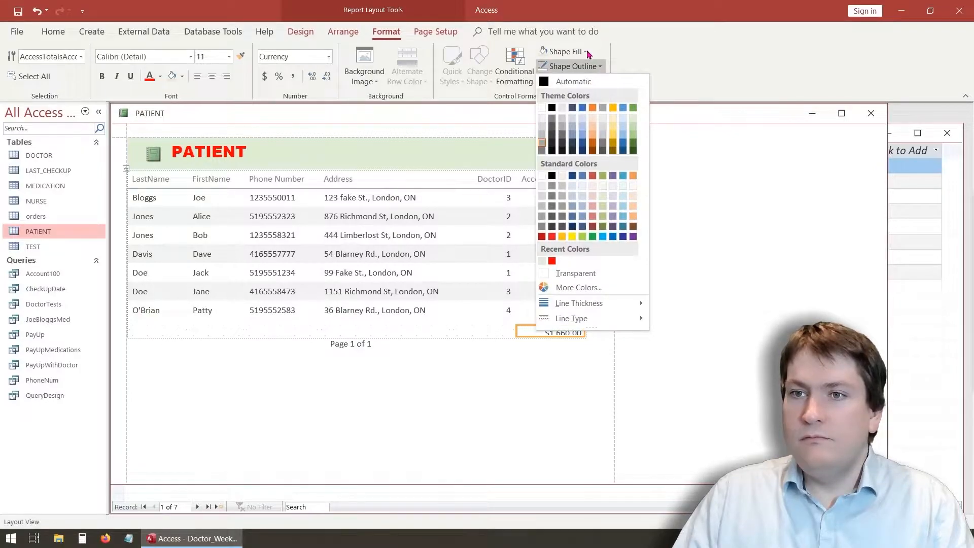
pyautogui.click(574, 274)
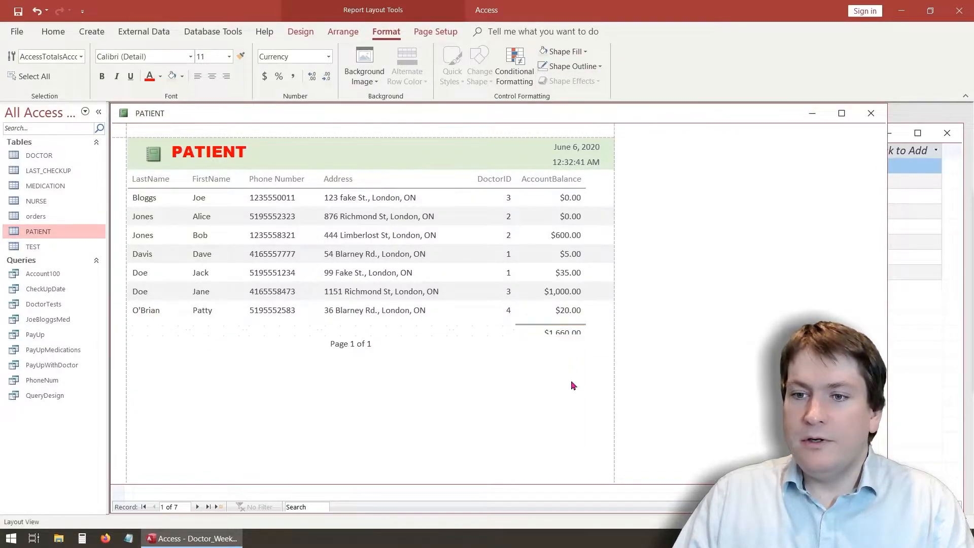
pyautogui.click(571, 380)
pyautogui.click(555, 332)
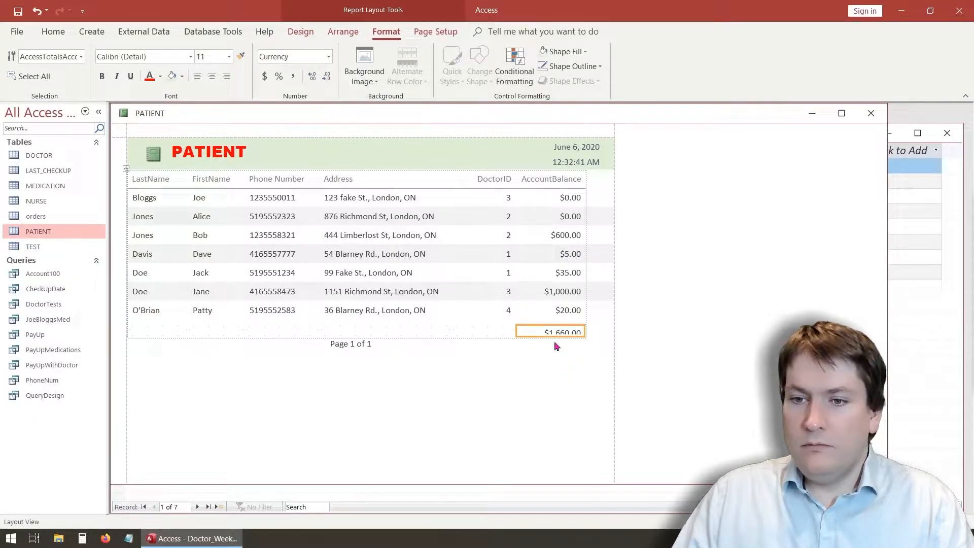
pyautogui.moveTo(556, 336); pyautogui.dragTo(556, 343)
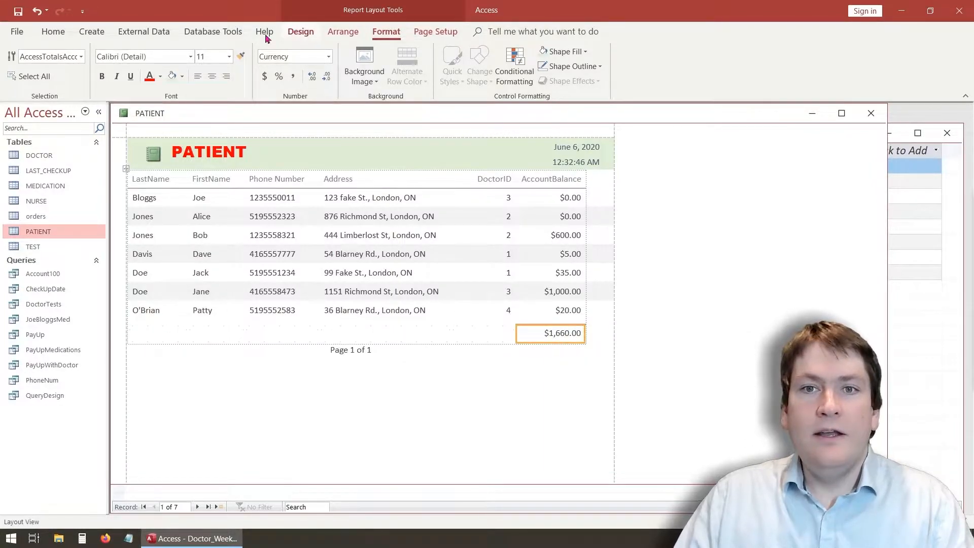
# - Make the AccountBalance total bold and set its font colour to the standard green
pyautogui.click(301, 32)
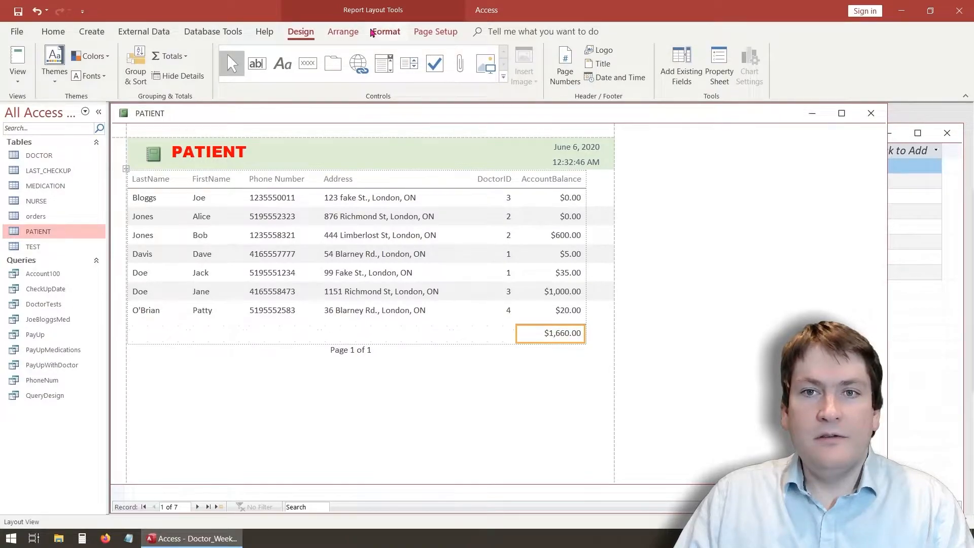
pyautogui.click(386, 32)
pyautogui.click(101, 76)
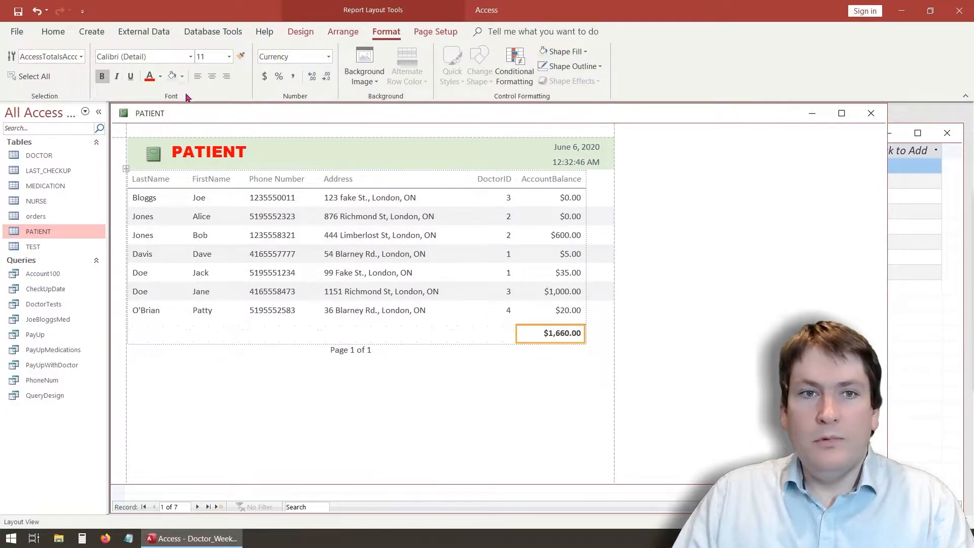
pyautogui.click(160, 77)
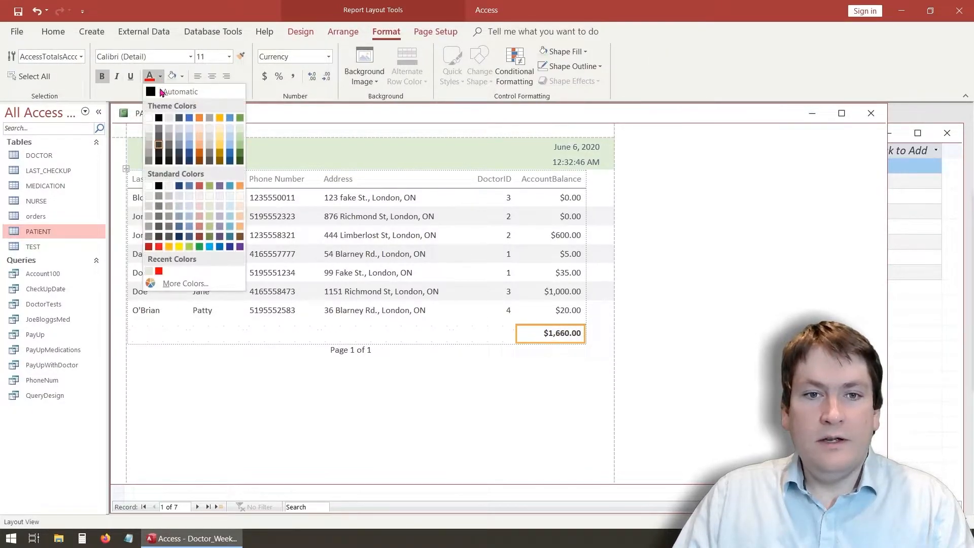
pyautogui.click(199, 247)
pyautogui.click(341, 415)
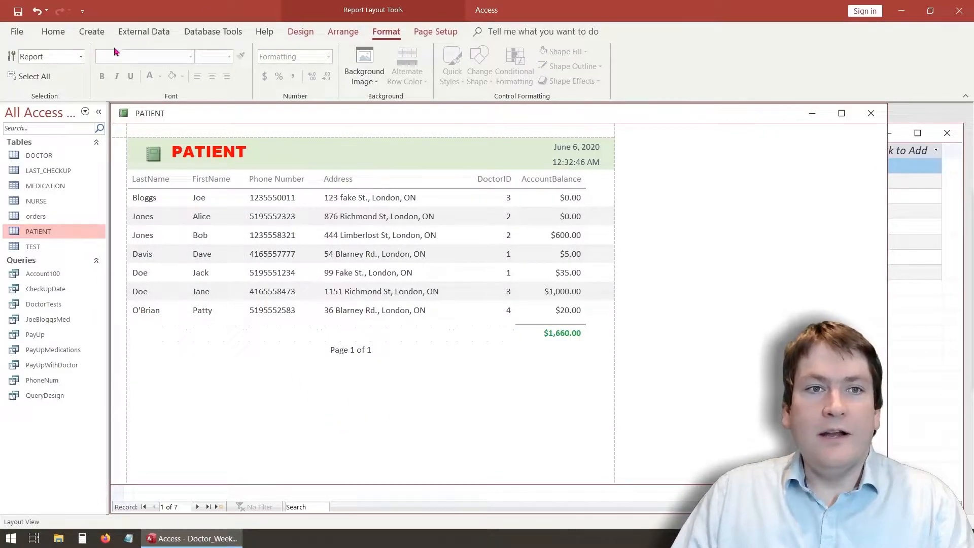
# - Check the formatted PATIENT report in Print Preview, looking over the whole page, and close the preview
pyautogui.click(61, 32)
pyautogui.click(18, 73)
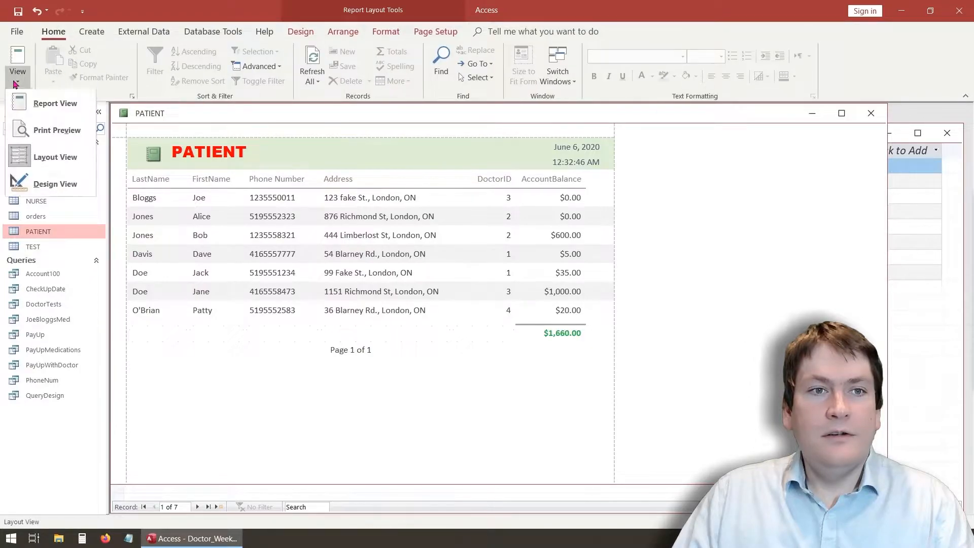
pyautogui.click(70, 137)
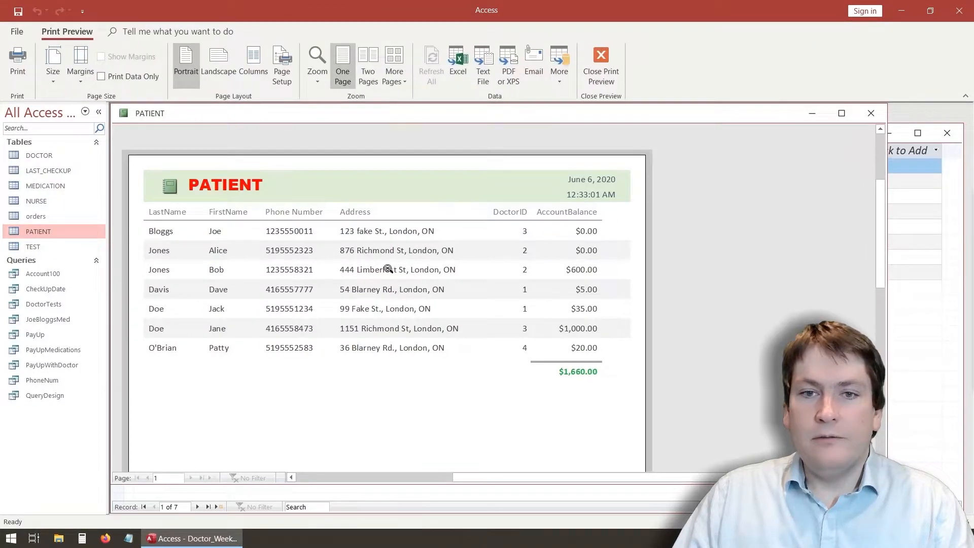
pyautogui.scroll(-5, 391, 253)
pyautogui.scroll(6, 413, 262)
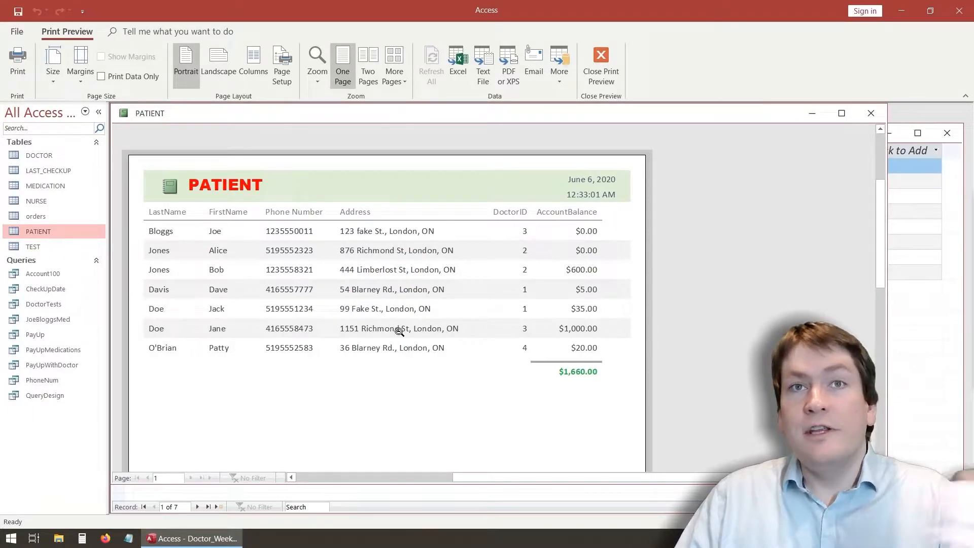
pyautogui.click(584, 71)
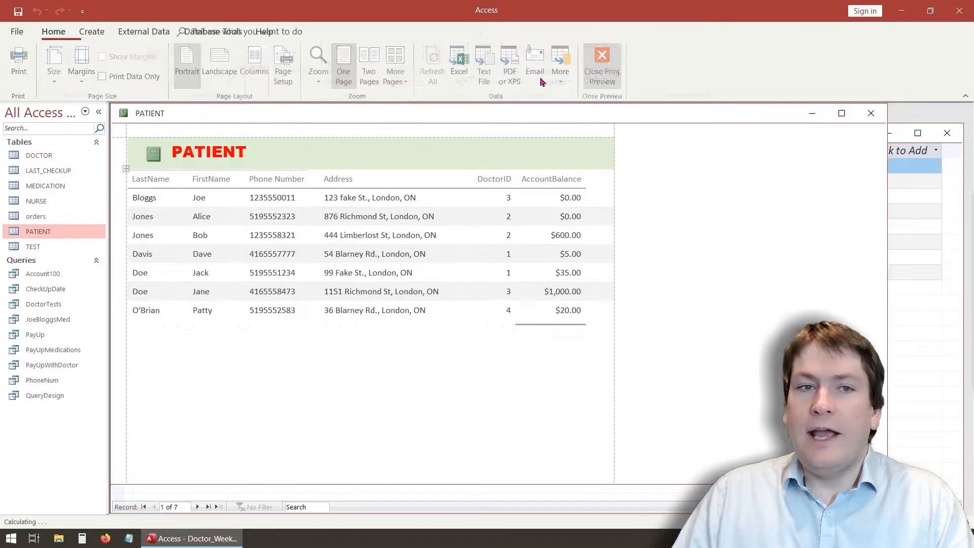
# - In Design View, draw two crossed lines forming an X beside the AccountBalance field in the Detail section
pyautogui.click(18, 66)
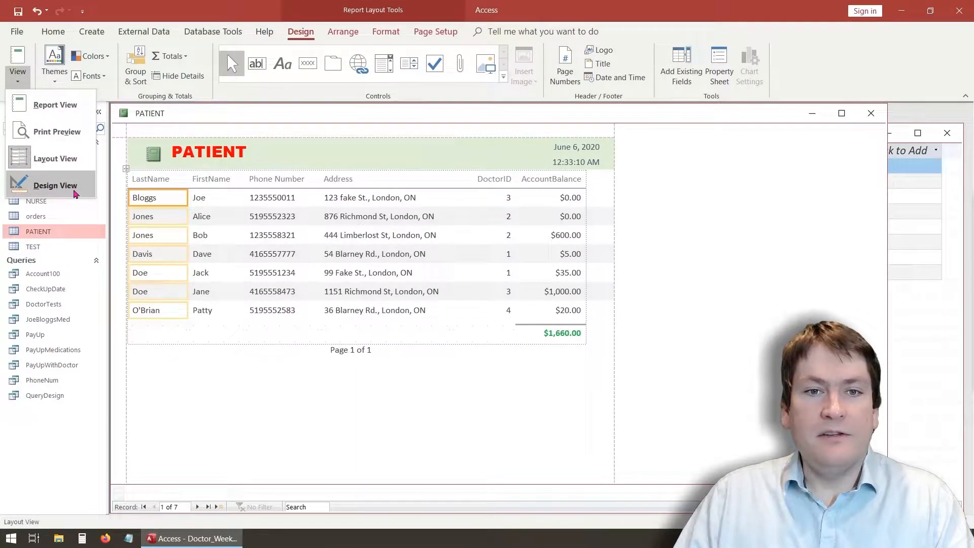
pyautogui.click(55, 186)
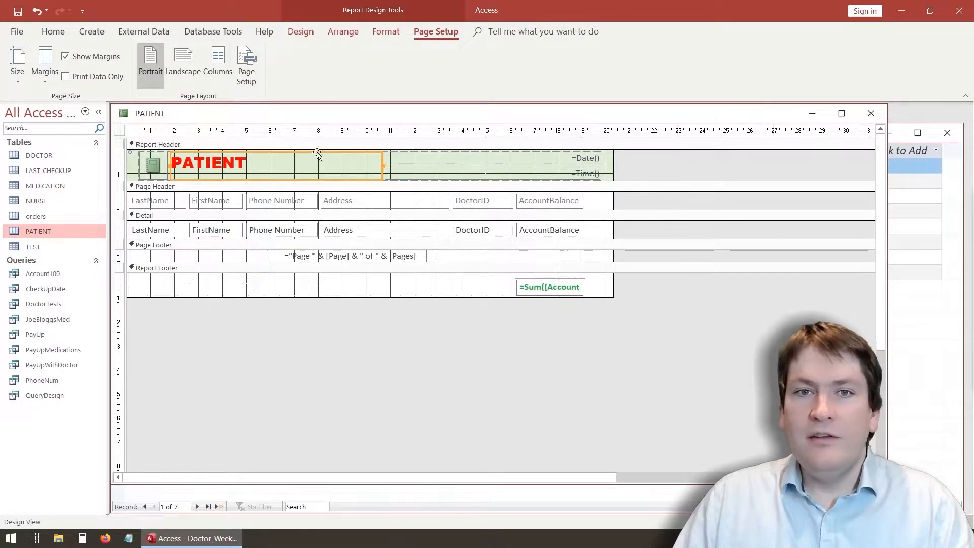
pyautogui.click(303, 31)
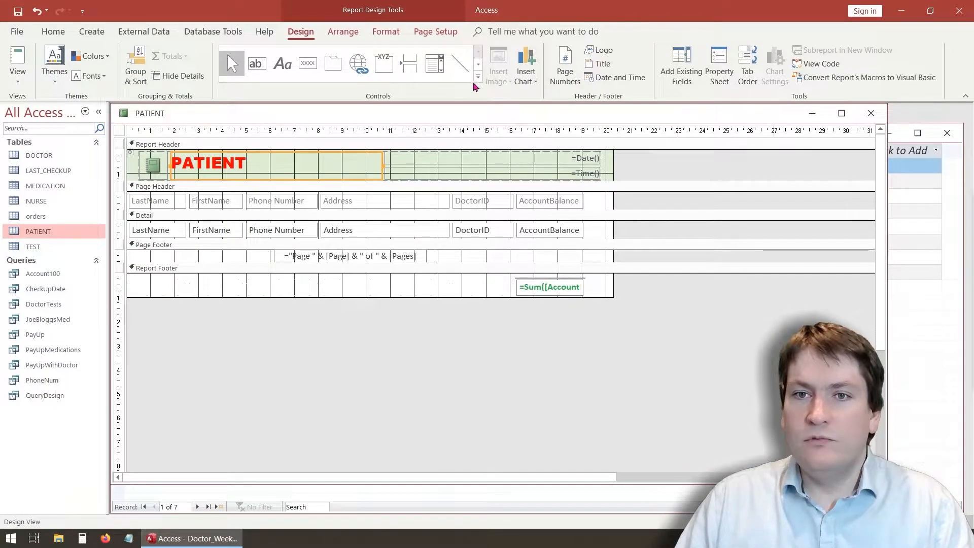
pyautogui.click(460, 63)
pyautogui.moveTo(612, 222)
pyautogui.mouseDown()
pyautogui.moveTo(588, 239)
pyautogui.moveTo(612, 238)
pyautogui.mouseUp()
pyautogui.click(453, 72)
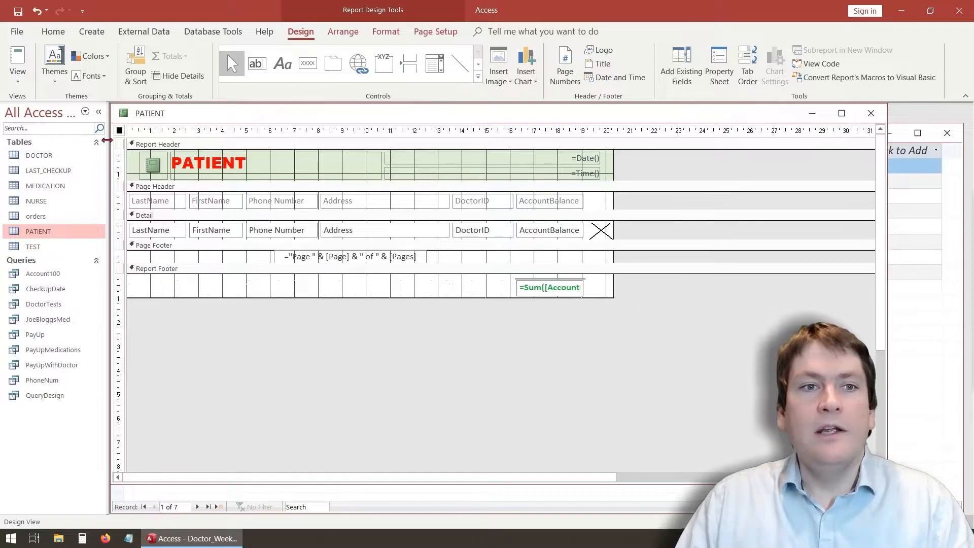
# - Check in Print Preview how the crossed lines repeat beside the records, and return to Design View
pyautogui.click(17, 83)
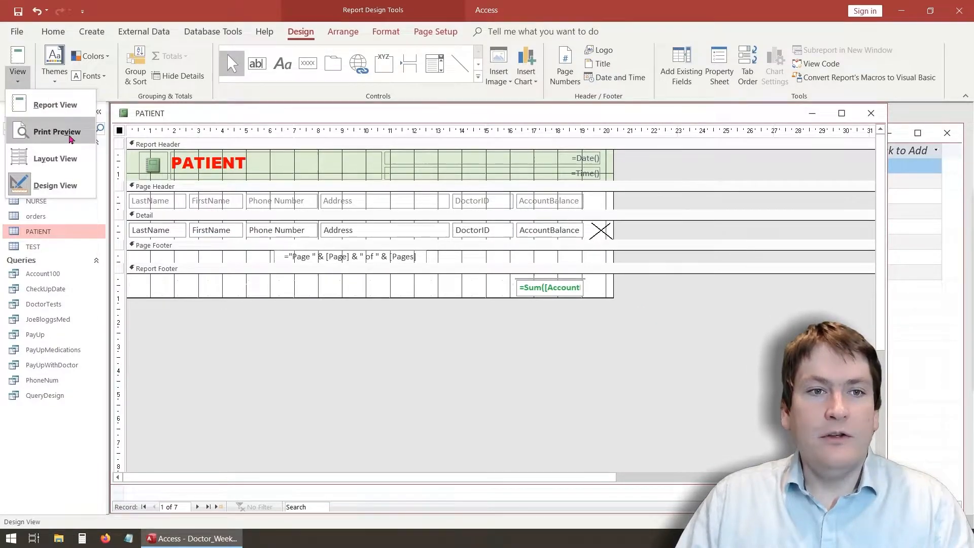
pyautogui.click(56, 131)
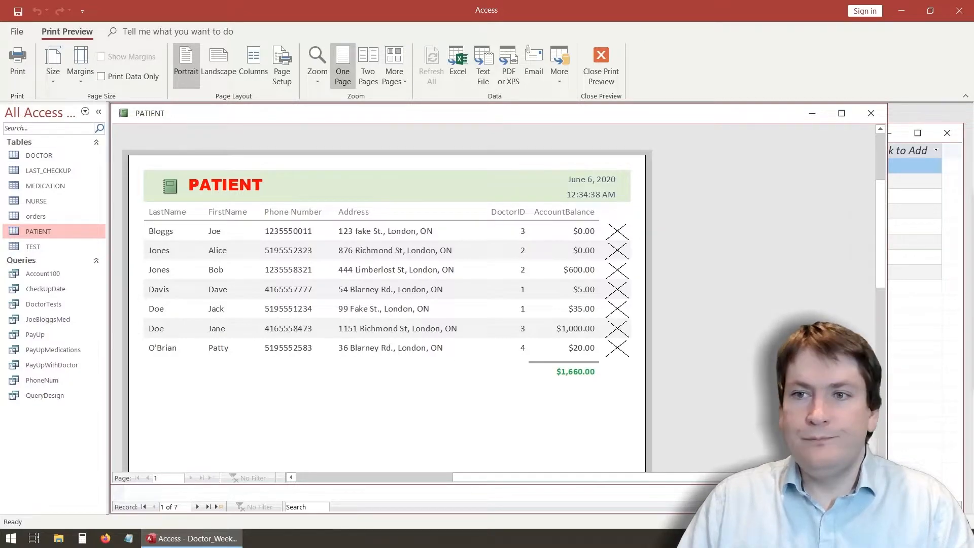
pyautogui.click(602, 75)
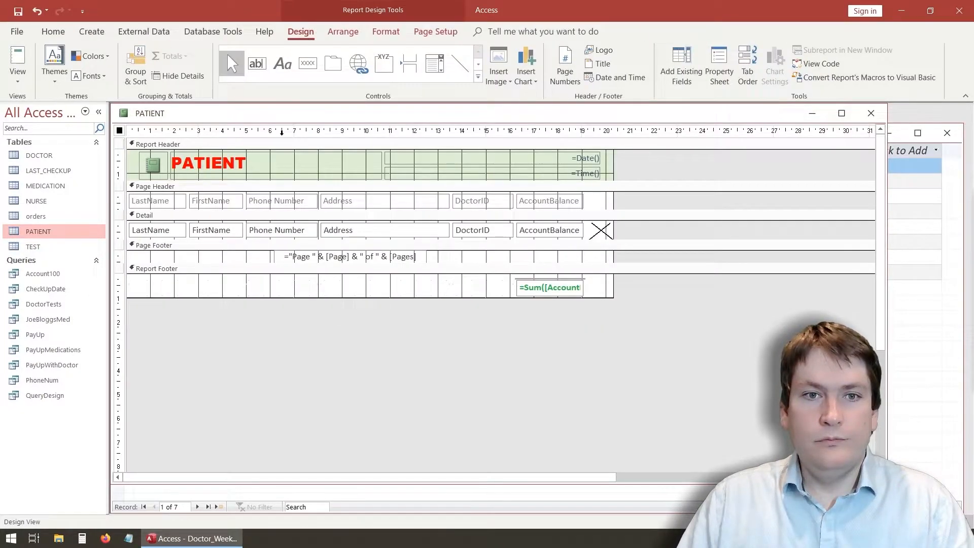
# - Delete both crossed lines beside the AccountBalance field from the Detail section
pyautogui.click(602, 232)
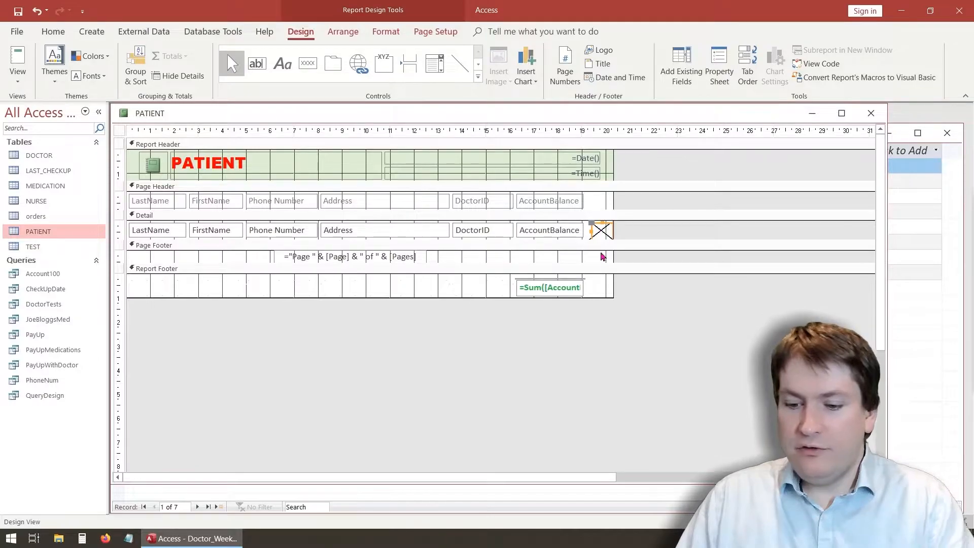
pyautogui.press('Delete')
pyautogui.click(600, 235)
pyautogui.press('Delete')
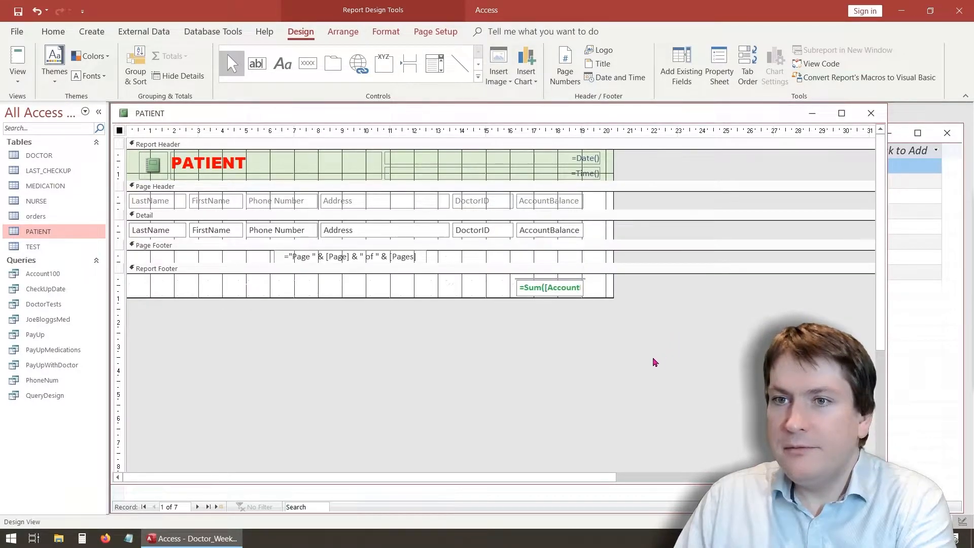
# - Switch the report to Layout View and delete the DoctorID column together with its header
pyautogui.click(18, 76)
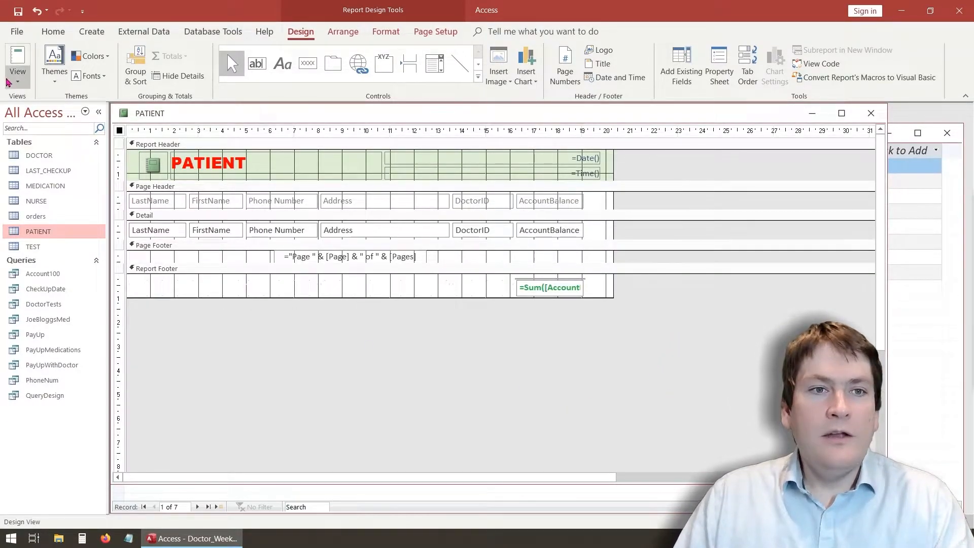
pyautogui.click(78, 158)
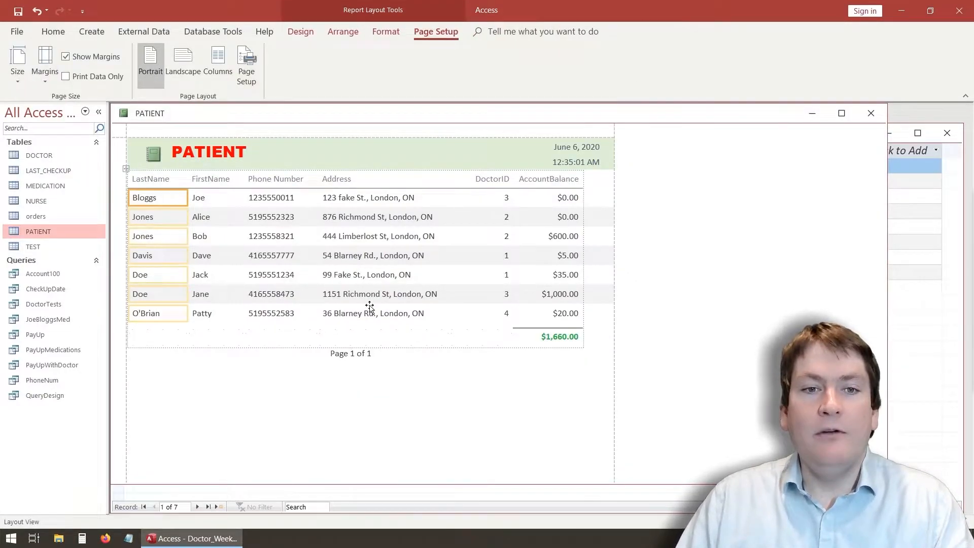
pyautogui.click(448, 417)
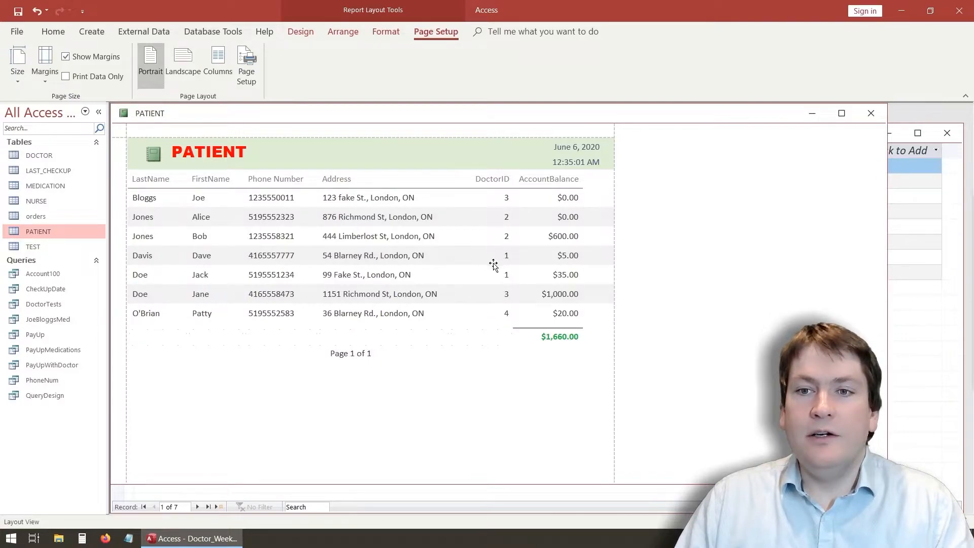
pyautogui.click(507, 217)
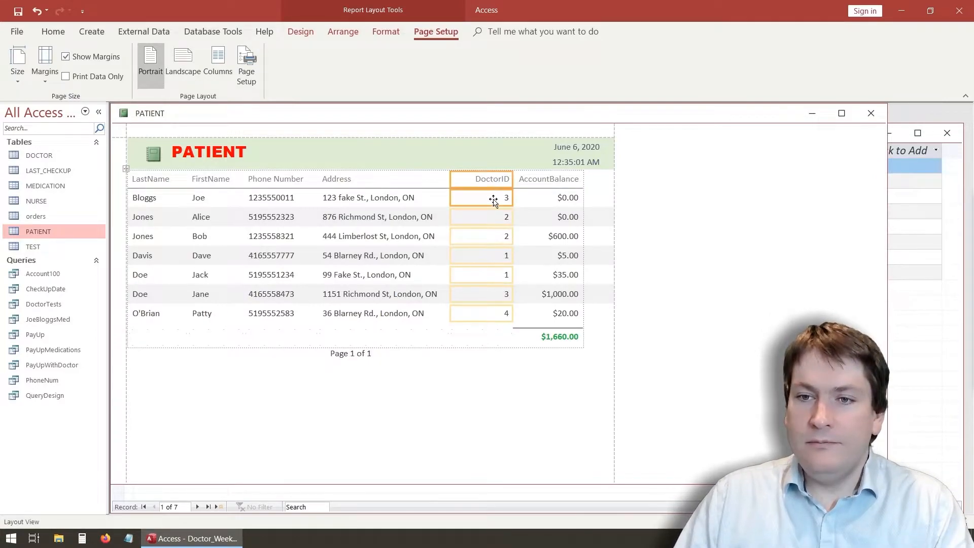
pyautogui.rightClick(494, 201)
pyautogui.click(513, 424)
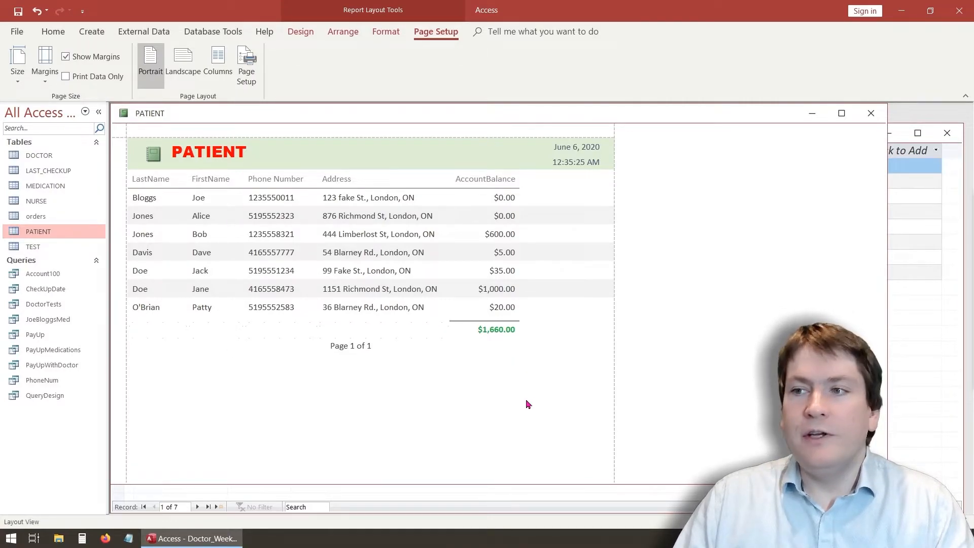
# - Show the list of existing fields that can be added to the report
pyautogui.click(301, 34)
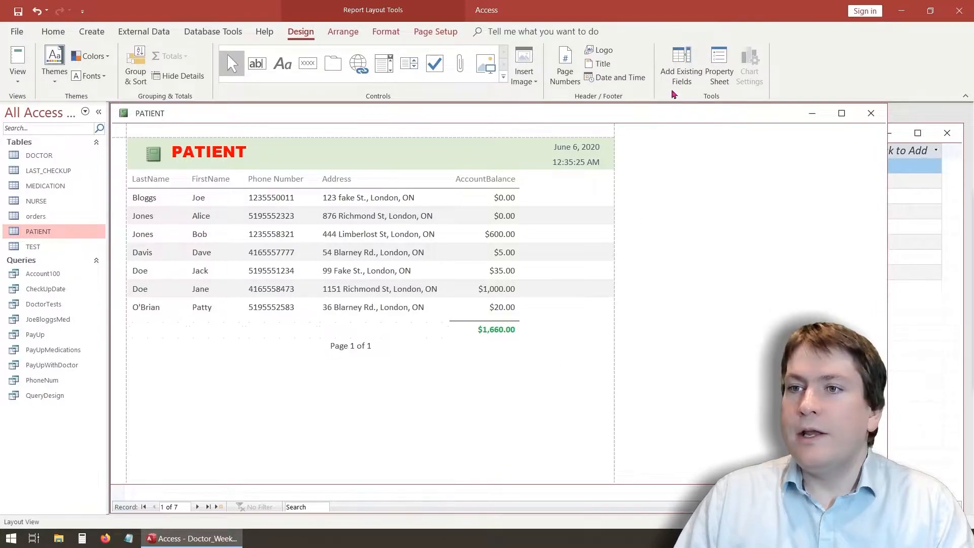
pyautogui.click(686, 82)
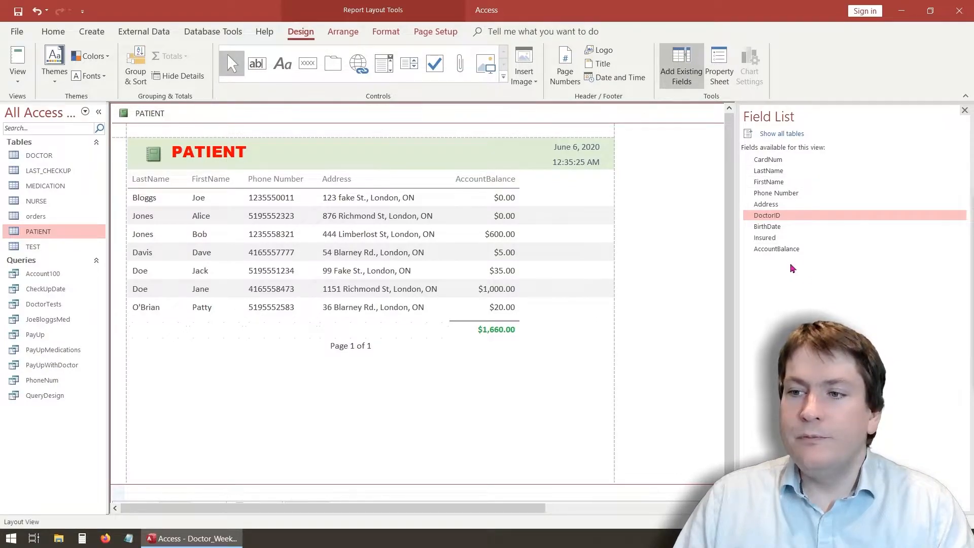
# - Try adding the Insured field as a column between Address and AccountBalance, and undo the insertion
pyautogui.moveTo(772, 238); pyautogui.dragTo(467, 220)
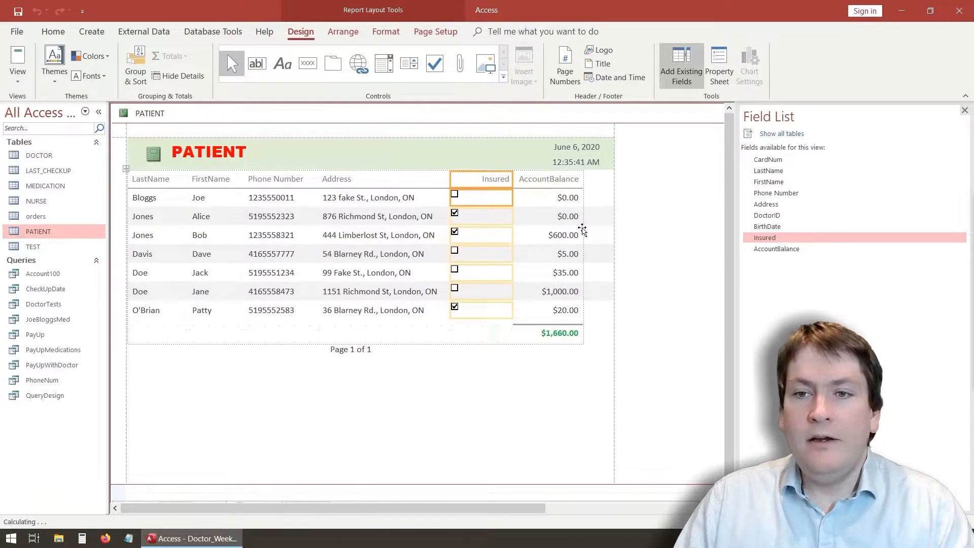
pyautogui.click(542, 383)
pyautogui.hotkey('ctrl', 'z')
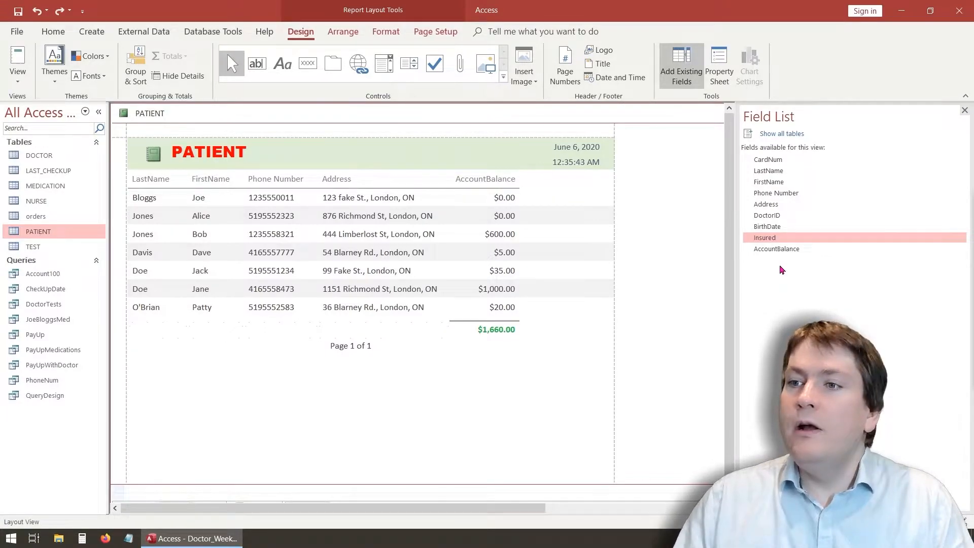
# - Show the fields of all tables and add LastName from the DOCTOR table between the Address and AccountBalance columns
pyautogui.click(794, 135)
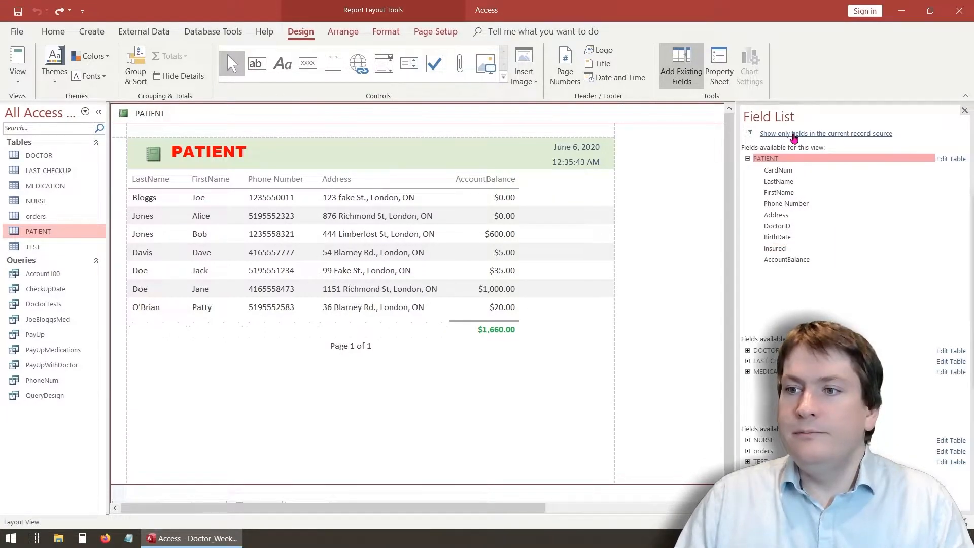
pyautogui.click(748, 351)
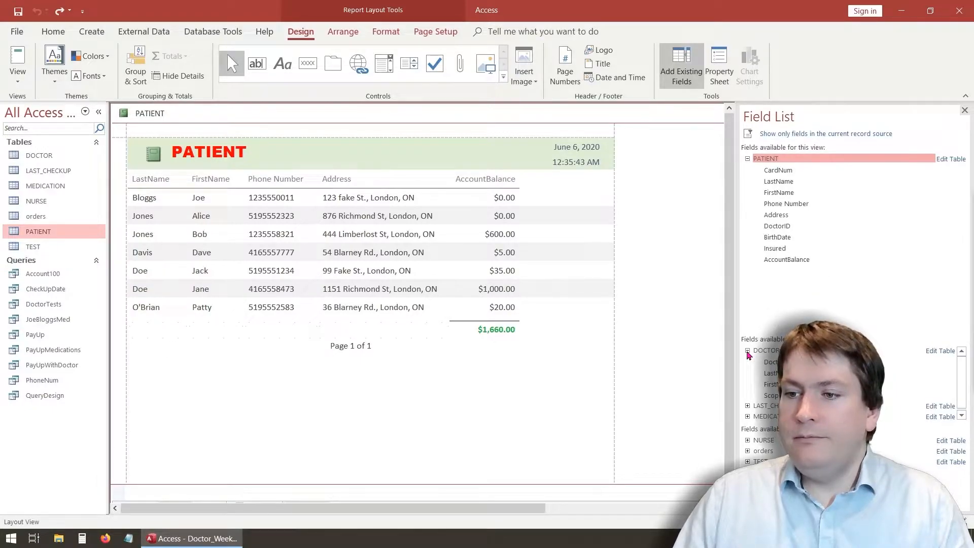
pyautogui.click(782, 373)
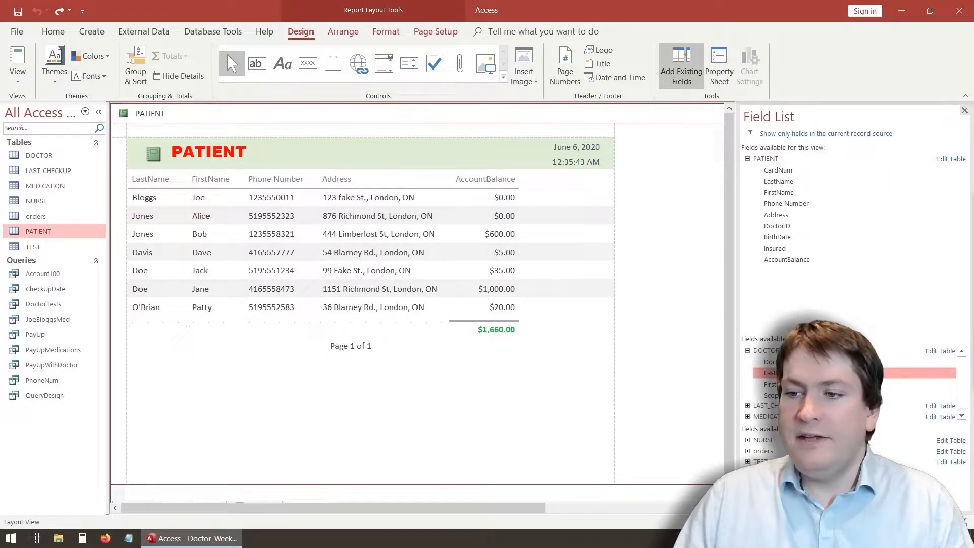
pyautogui.moveTo(781, 373); pyautogui.dragTo(450, 203)
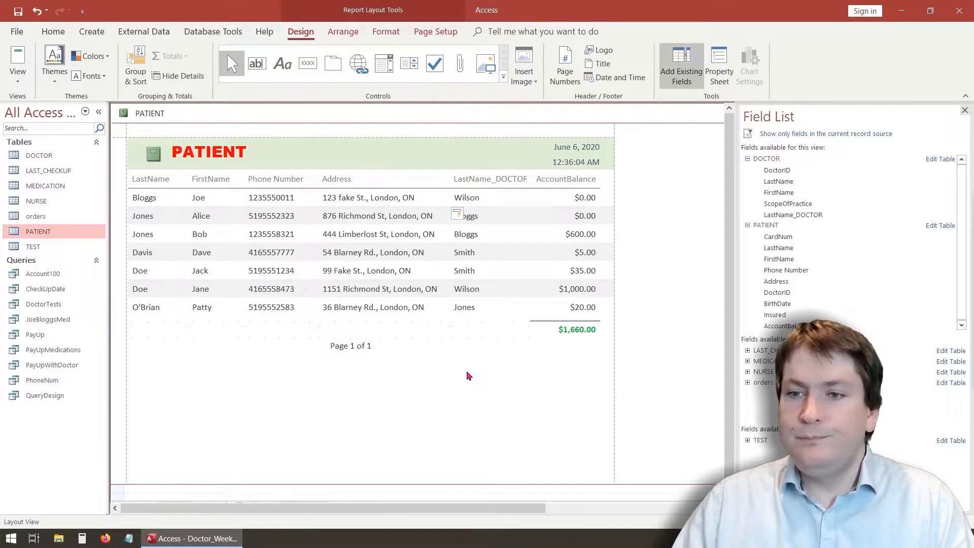
# - Close the field list and insert spaces in the first two column headers so they read Last Name and First Name
pyautogui.click(965, 110)
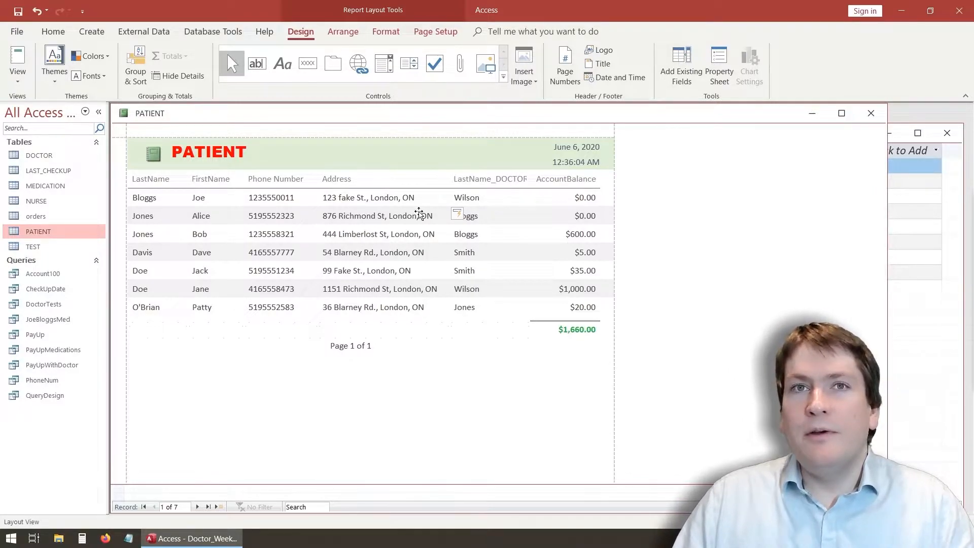
pyautogui.click(144, 178)
pyautogui.click(144, 178)
pyautogui.press('Right')
pyautogui.click(206, 179)
pyautogui.click(206, 179)
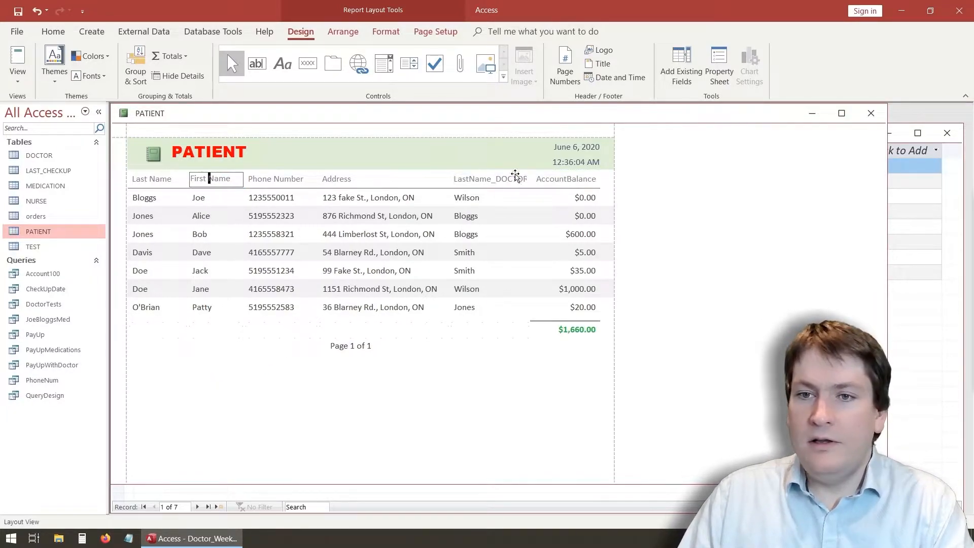
# - Rename the LastName_DOCTOR column header as Doctor and the AccountBalance header as Account Balance
pyautogui.click(486, 178)
pyautogui.click(486, 179)
pyautogui.press('Right')
pyautogui.press('Right')
pyautogui.press('Right')
pyautogui.press('Right')
pyautogui.press('Right')
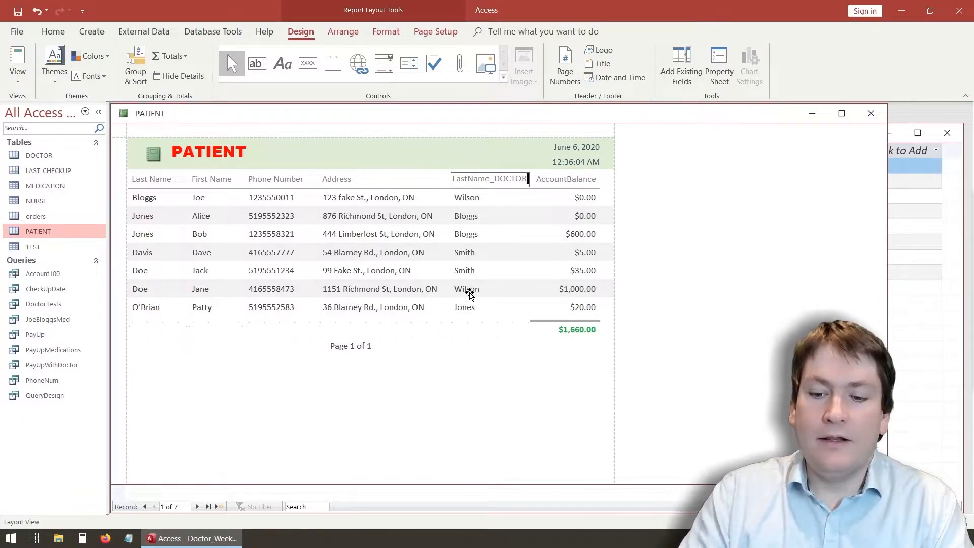
pyautogui.press('BackSpace')
pyautogui.press('BackSpace')
pyautogui.press('BackSpace')
pyautogui.press('BackSpace')
pyautogui.press('BackSpace')
pyautogui.press('BackSpace')
pyautogui.press('BackSpace')
pyautogui.press('BackSpace')
pyautogui.press('BackSpace')
pyautogui.press('BackSpace')
pyautogui.press('BackSpace')
pyautogui.press('BackSpace')
pyautogui.press('BackSpace')
pyautogui.press('BackSpace')
pyautogui.press('BackSpace')
pyautogui.write('Doctor')
pyautogui.click(487, 375)
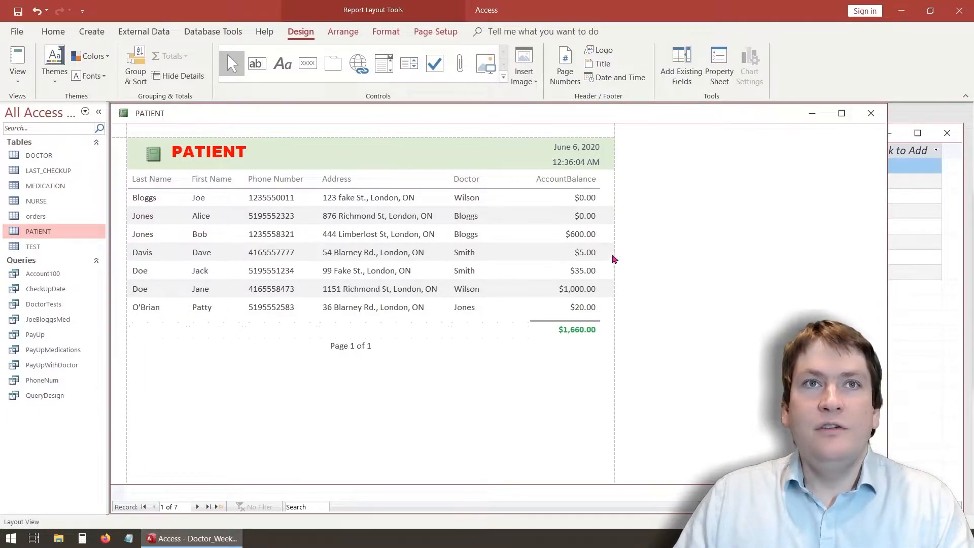
pyautogui.click(570, 178)
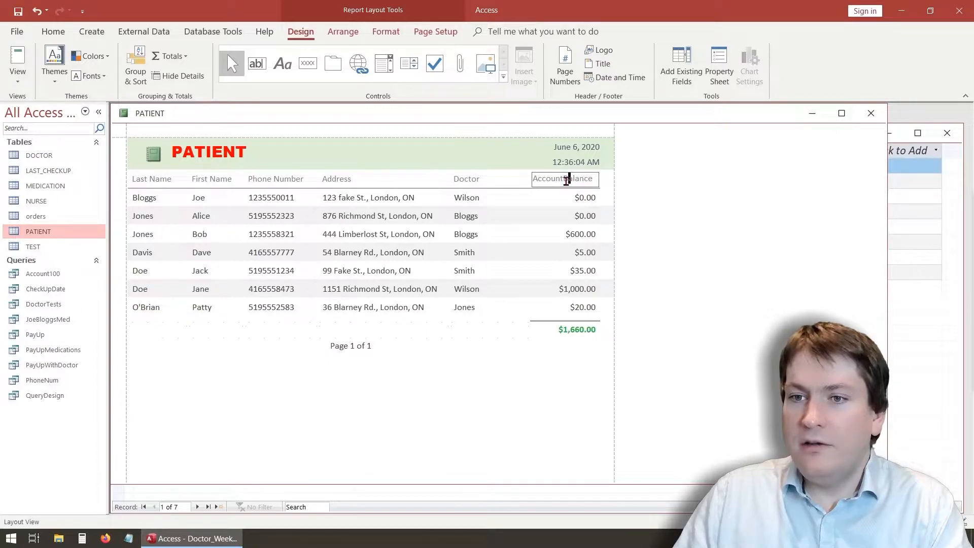
pyautogui.click(589, 386)
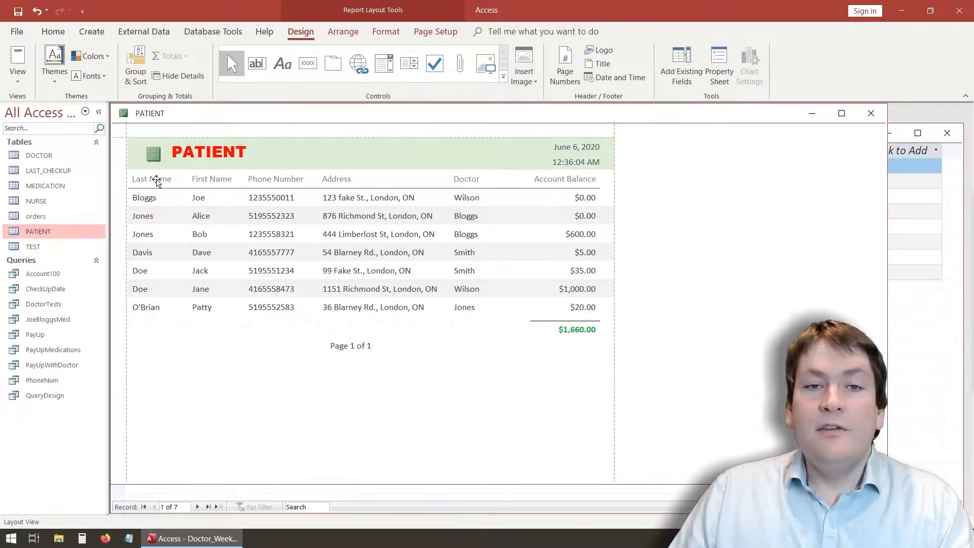
# - Save the report under the name Patients
pyautogui.click(17, 13)
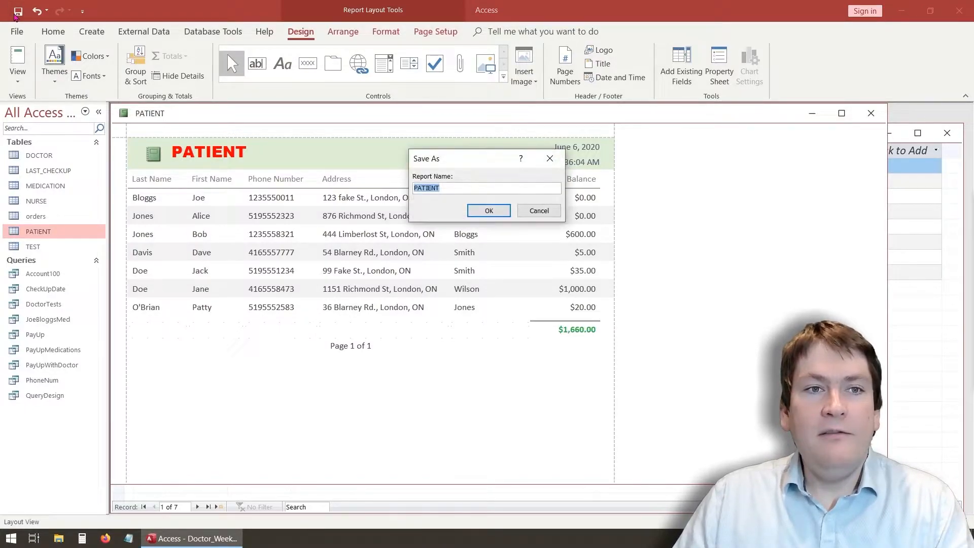
pyautogui.click(445, 188)
pyautogui.press('BackSpace')
pyautogui.press('BackSpace')
pyautogui.press('BackSpace')
pyautogui.press('BackSpace')
pyautogui.press('BackSpace')
pyautogui.press('BackSpace')
pyautogui.press('BackSpace')
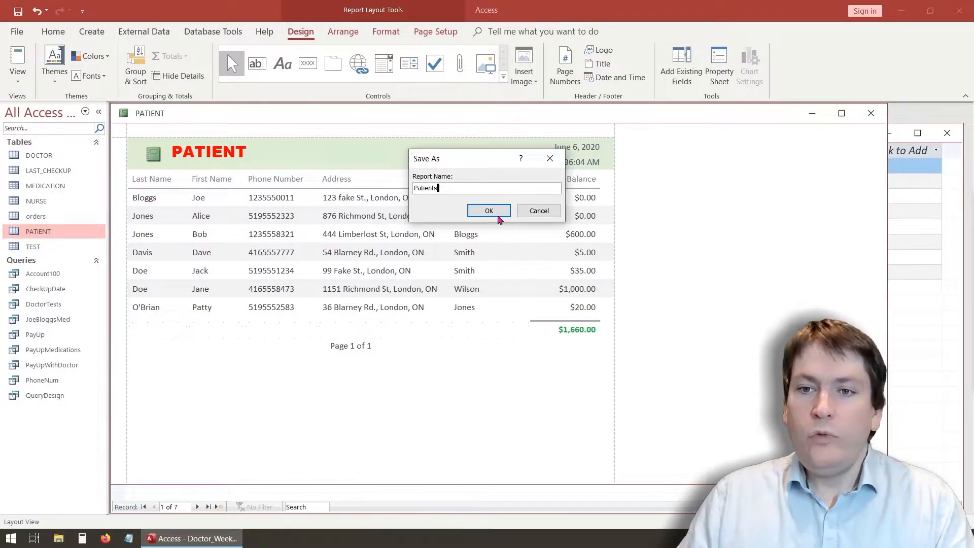
pyautogui.click(492, 212)
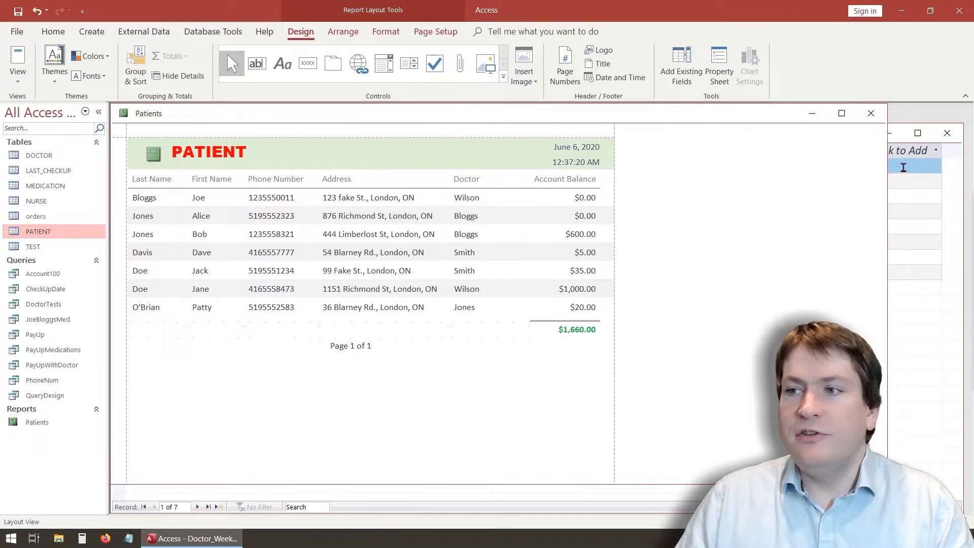
# - Close the report and the PATIENT table, reopen the saved Patients report to check it, and close it again
pyautogui.click(871, 113)
pyautogui.click(948, 133)
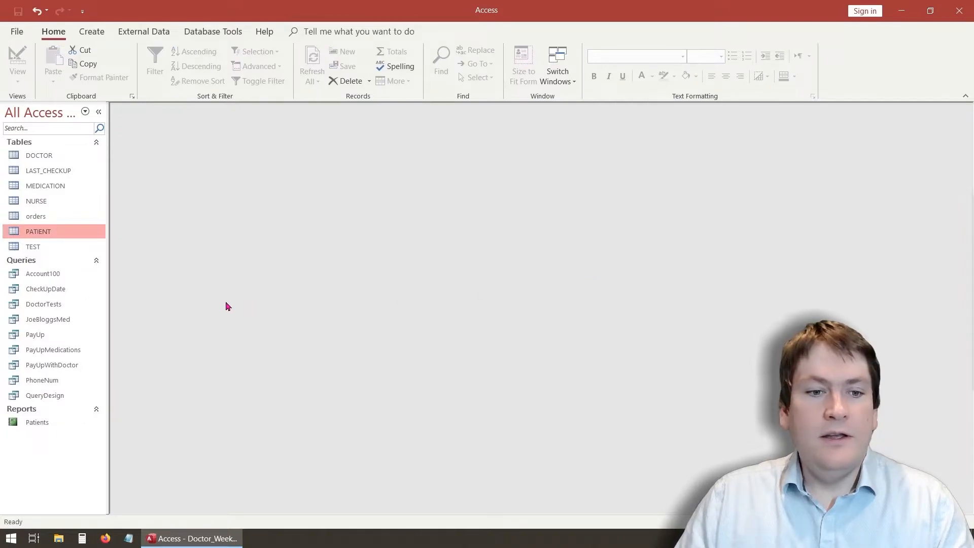
pyautogui.doubleClick(58, 423)
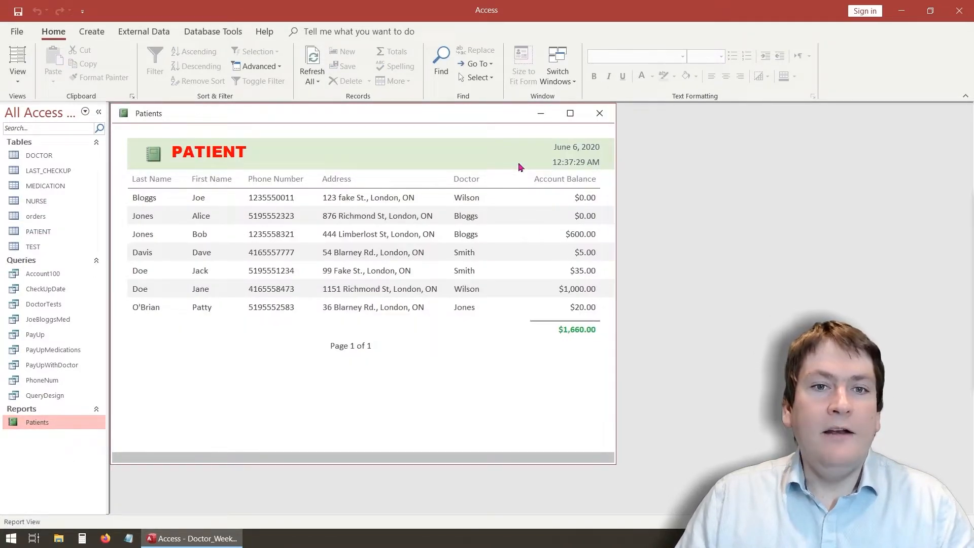
pyautogui.click(610, 117)
# - Open the PATIENT table, replace the last four digits of the first record's phone number with zeros, and save the change
pyautogui.doubleClick(57, 231)
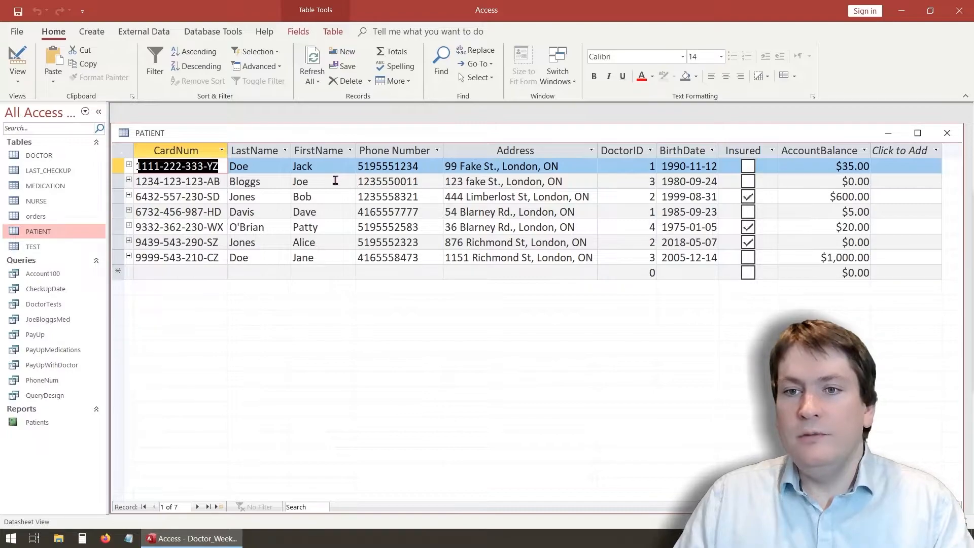
pyautogui.click(416, 166)
pyautogui.press('BackSpace')
pyautogui.press('BackSpace')
pyautogui.press('BackSpace')
pyautogui.press('BackSpace')
pyautogui.write('0000')
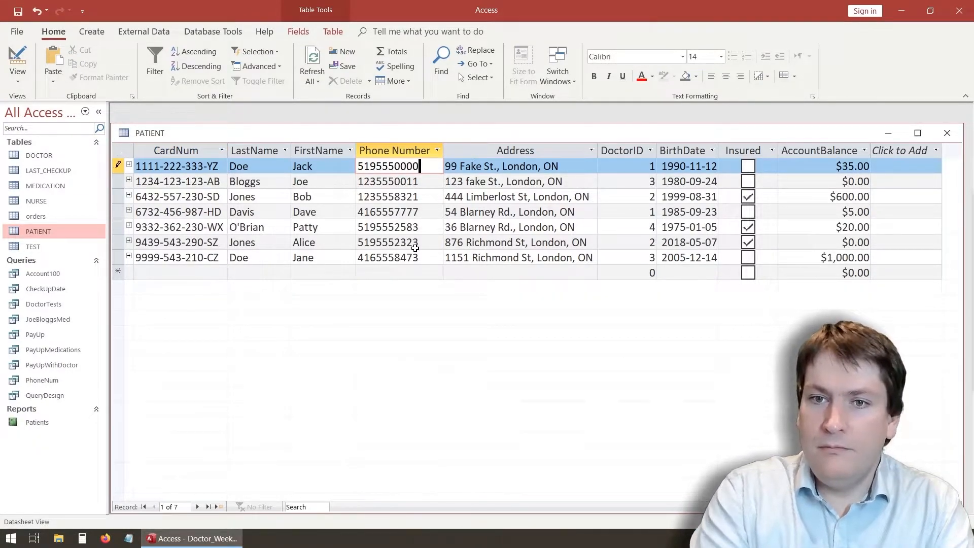
pyautogui.press('Tab')
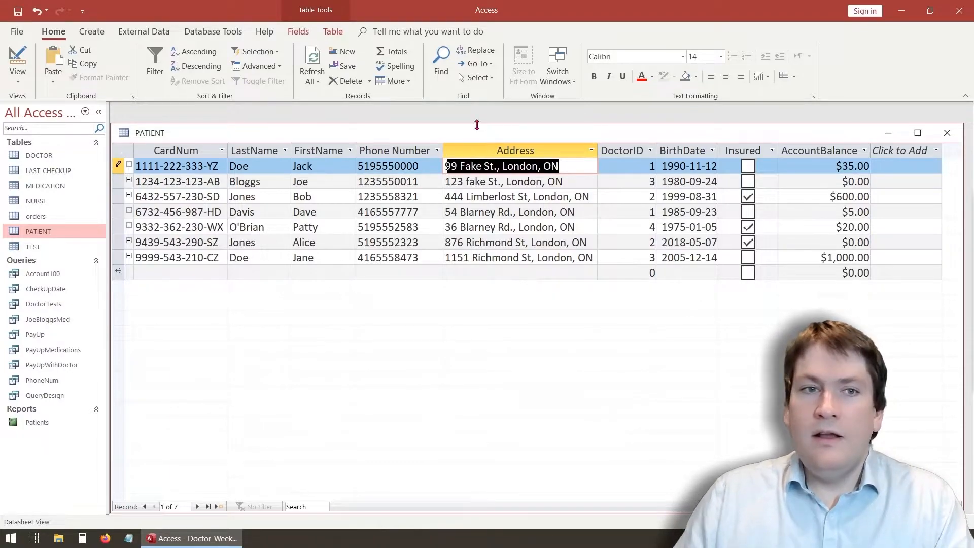
pyautogui.click(18, 10)
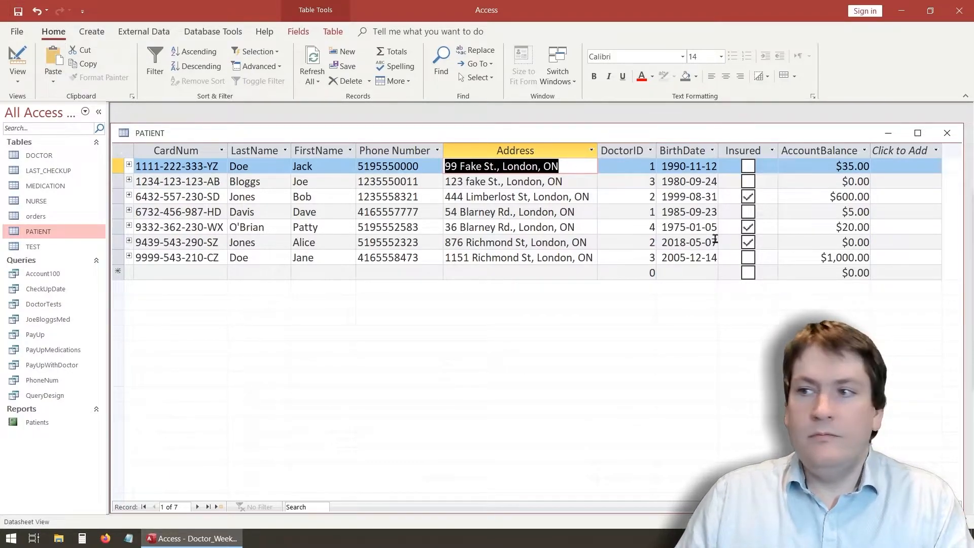
# - Close the PATIENT table, reopen the Patients report, and show it in a maximized Print Preview
pyautogui.click(946, 133)
pyautogui.doubleClick(60, 425)
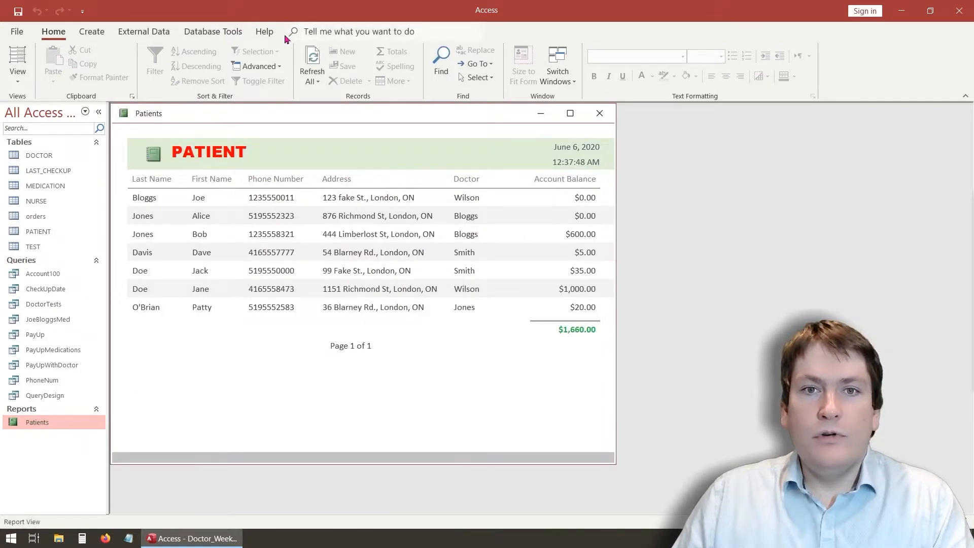
pyautogui.click(18, 74)
pyautogui.click(69, 133)
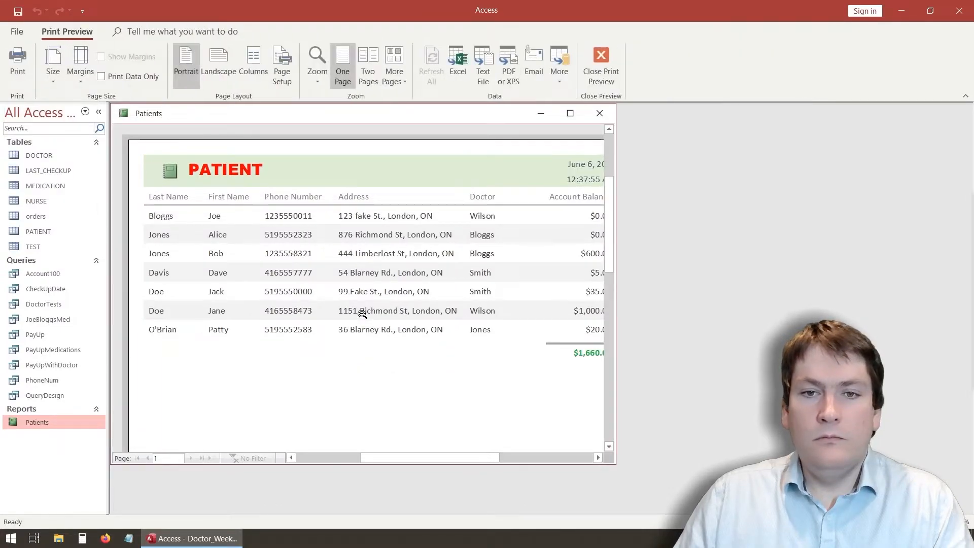
pyautogui.click(570, 113)
# - Examine the previewed report page and its print settings without printing
pyautogui.scroll(-1, 364, 274)
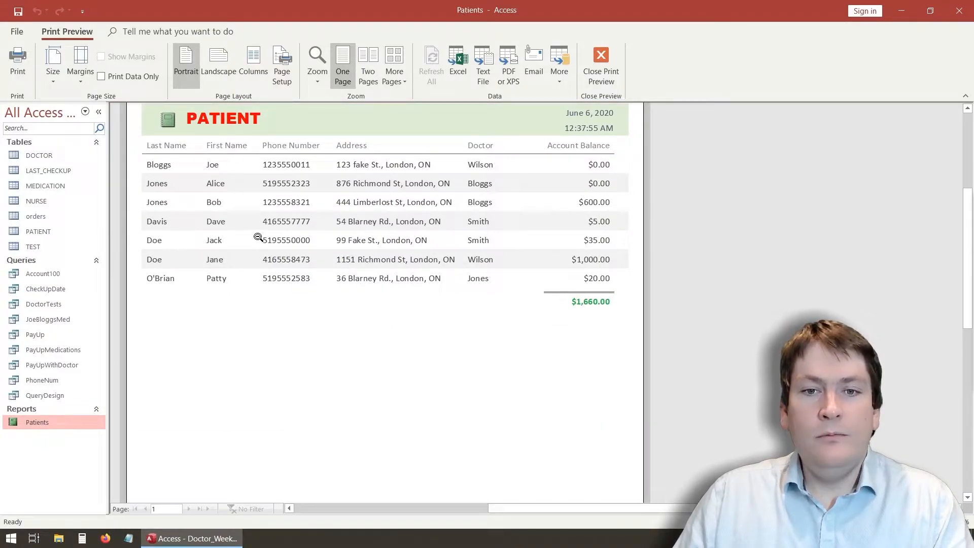
pyautogui.scroll(1, 311, 291)
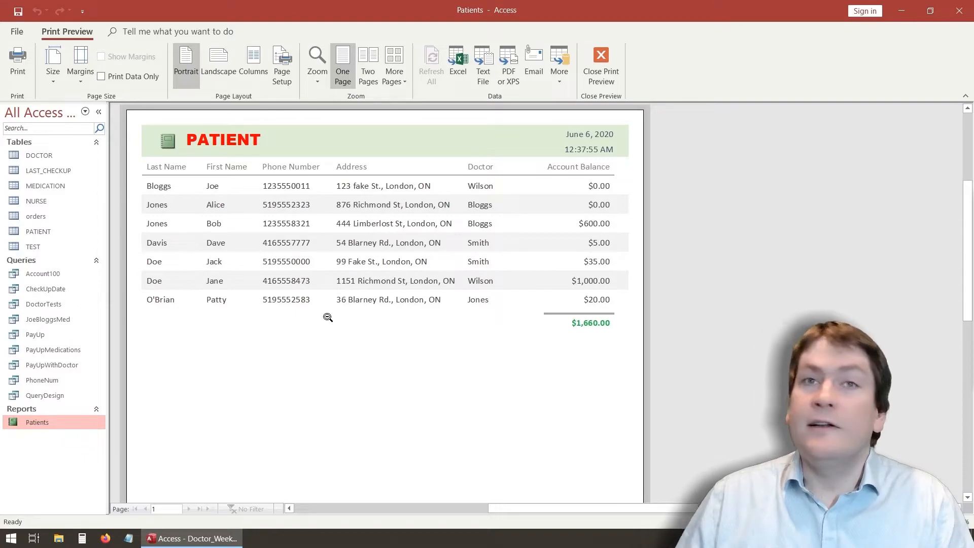
pyautogui.click(20, 63)
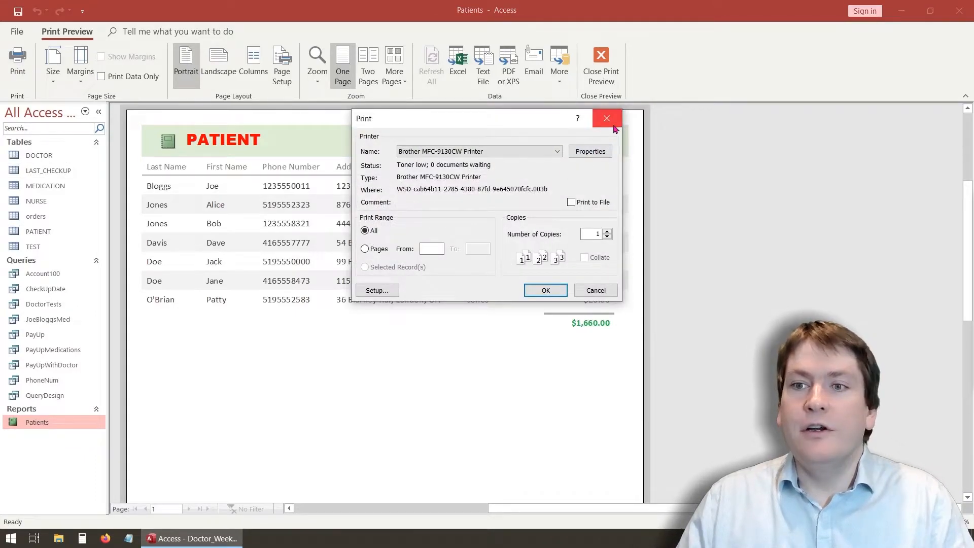
pyautogui.click(612, 124)
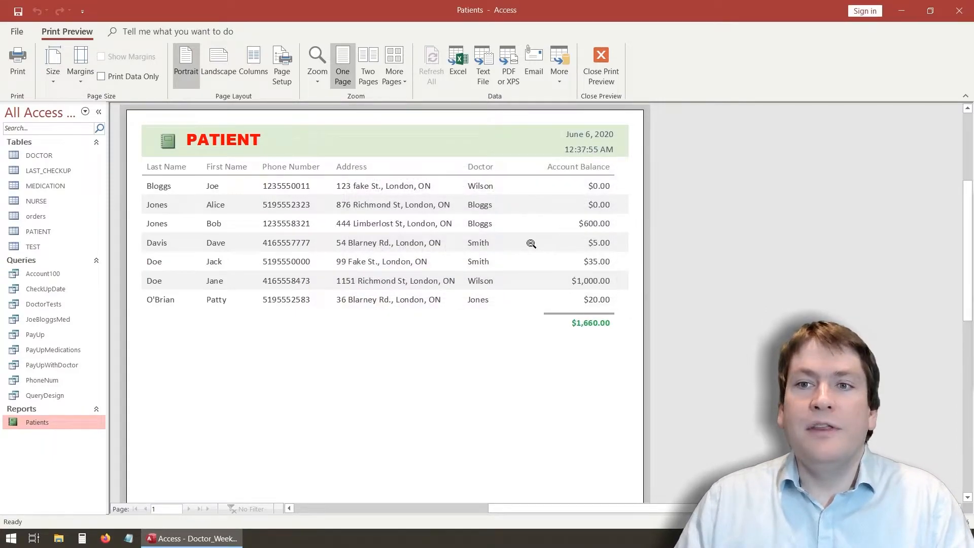
# - Publish the report as Patients.pdf in the Documents folder, view the resulting file, and close it
pyautogui.click(509, 76)
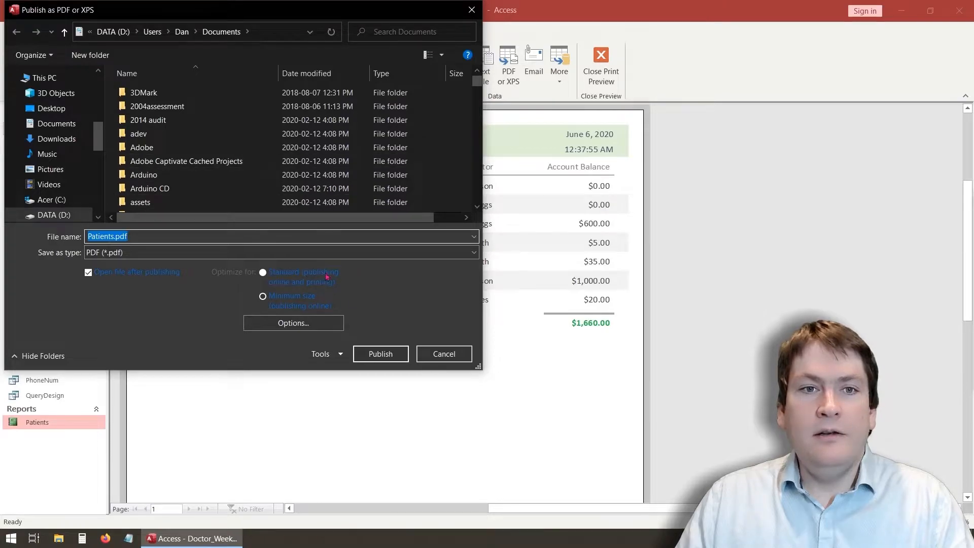
pyautogui.click(396, 354)
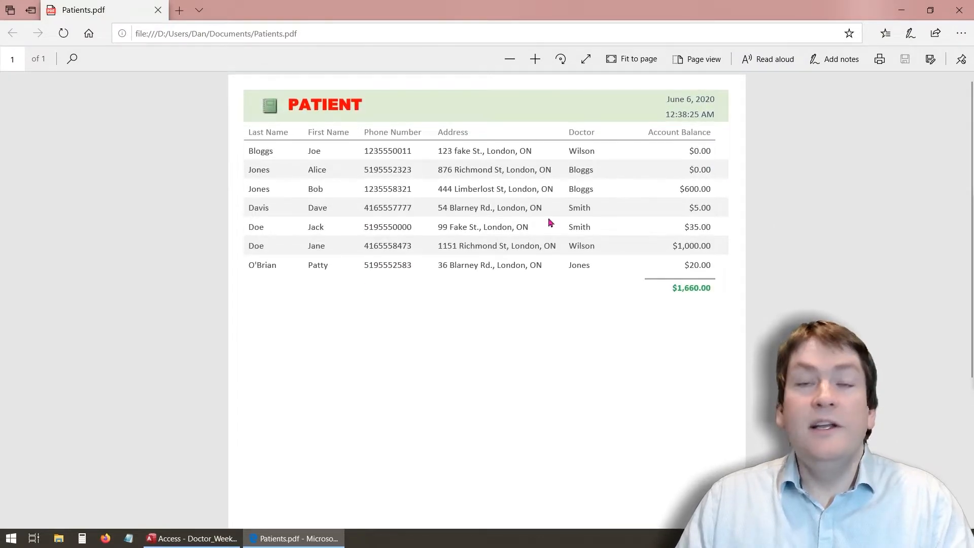
pyautogui.click(959, 10)
pyautogui.click(682, 427)
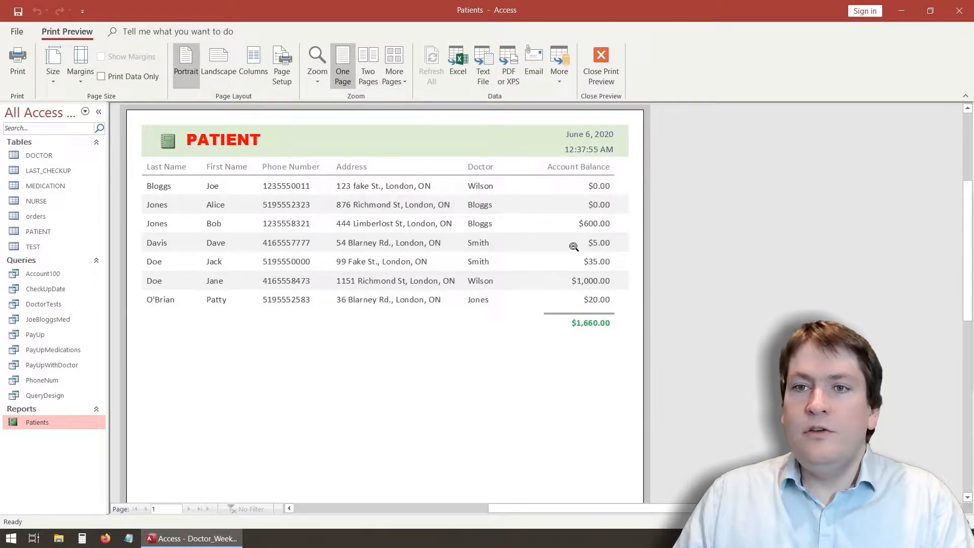
# - Export the report to Documents as Patients.xls in Excel 97 - Excel 2003 Workbook format, without saving the export steps
pyautogui.click(462, 72)
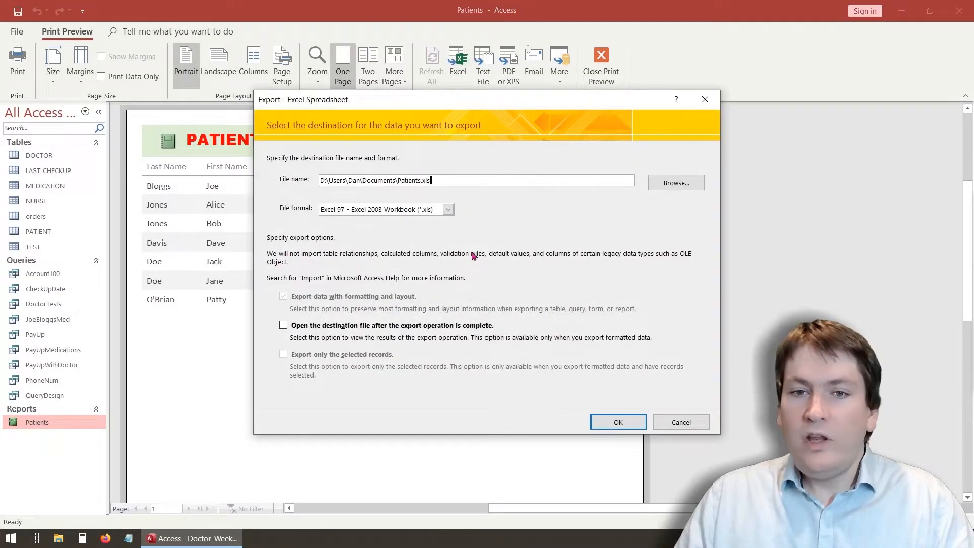
pyautogui.click(447, 212)
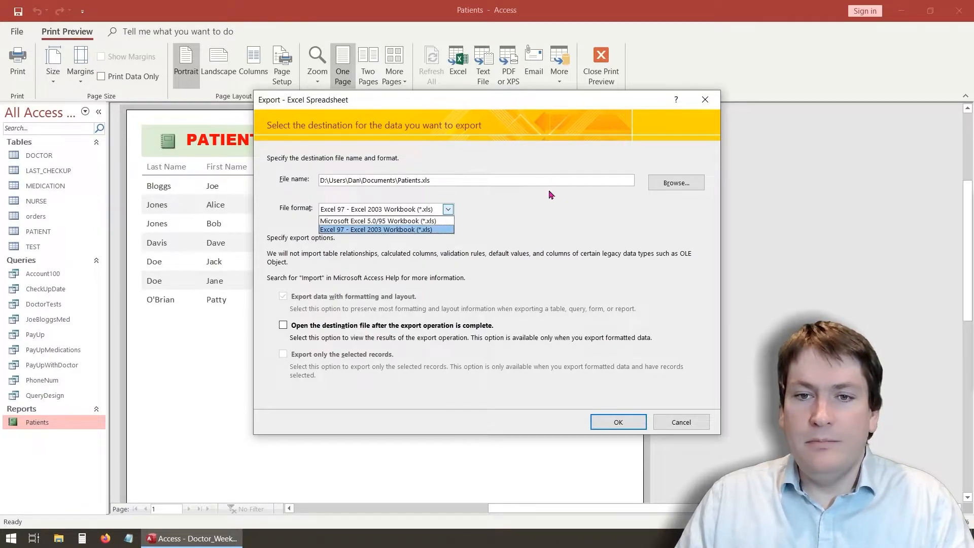
pyautogui.click(450, 229)
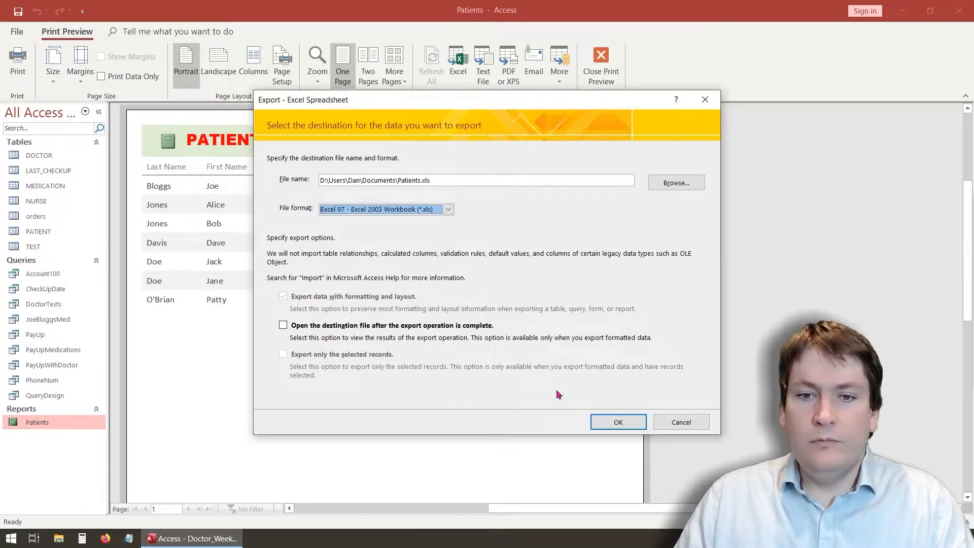
pyautogui.click(622, 422)
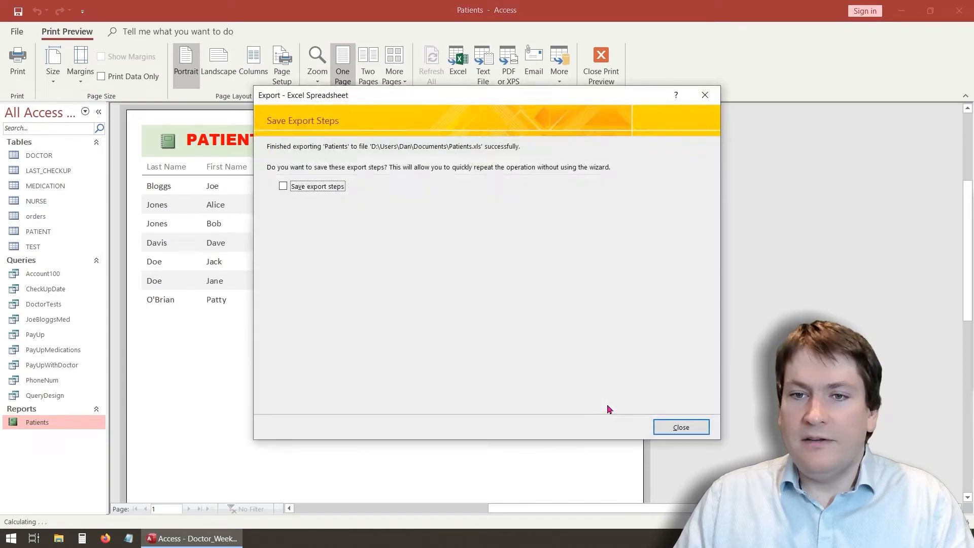
pyautogui.click(679, 428)
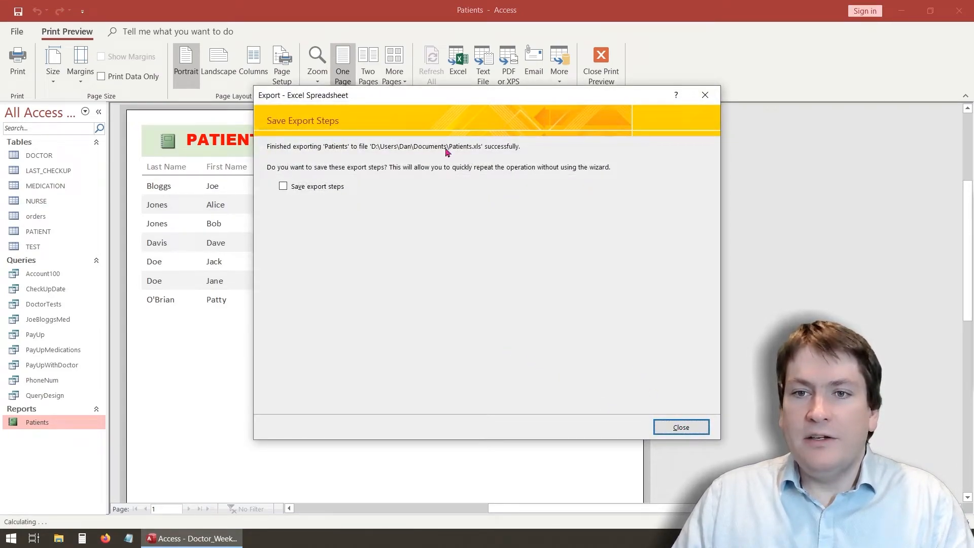
pyautogui.click(679, 427)
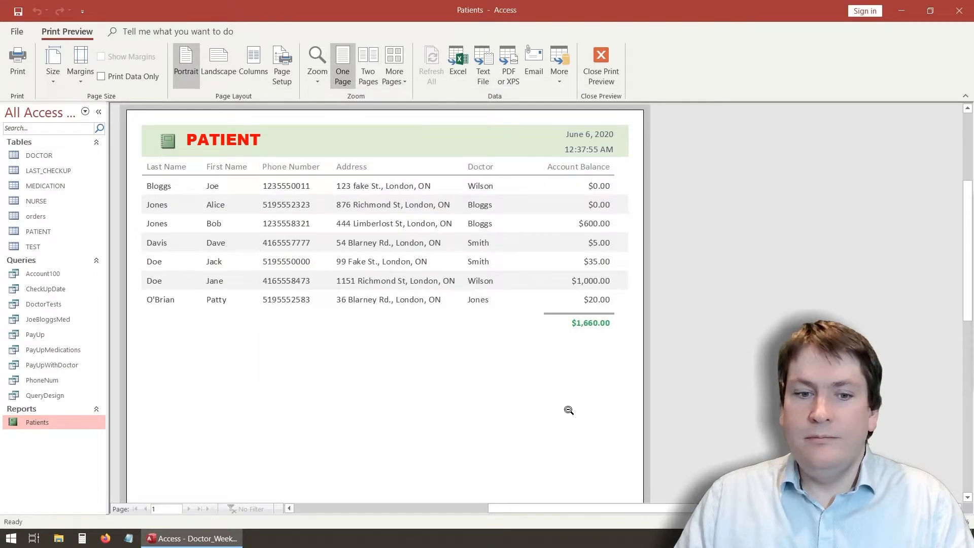
# - Switch to Excel with the exported Patients.xls workbook open and look over its sheet
pyautogui.click(81, 537)
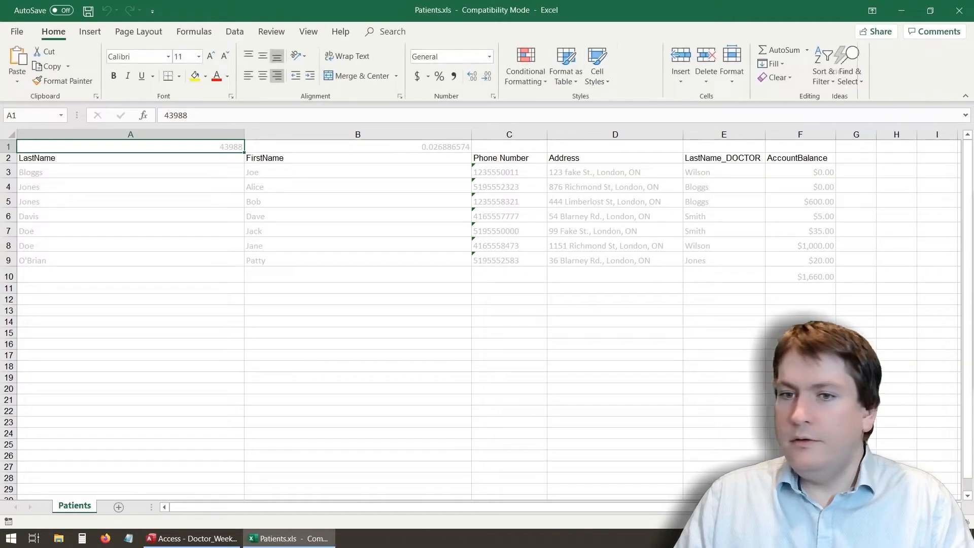
pyautogui.click(299, 203)
pyautogui.scroll(-1, 297, 263)
pyautogui.scroll(1, 305, 261)
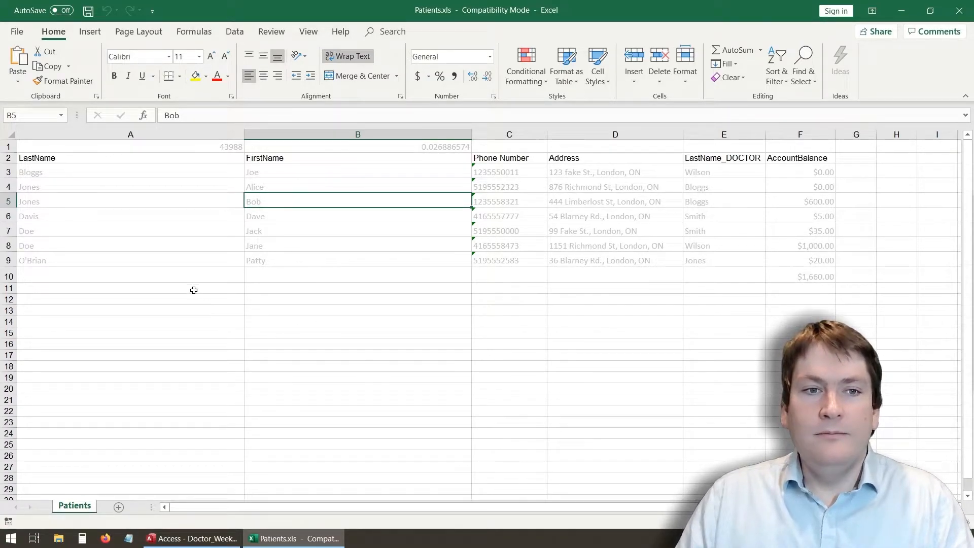
# - Examine the exported patient rows from cell A3 across the columns and down to the AccountBalance total in F10
pyautogui.click(152, 212)
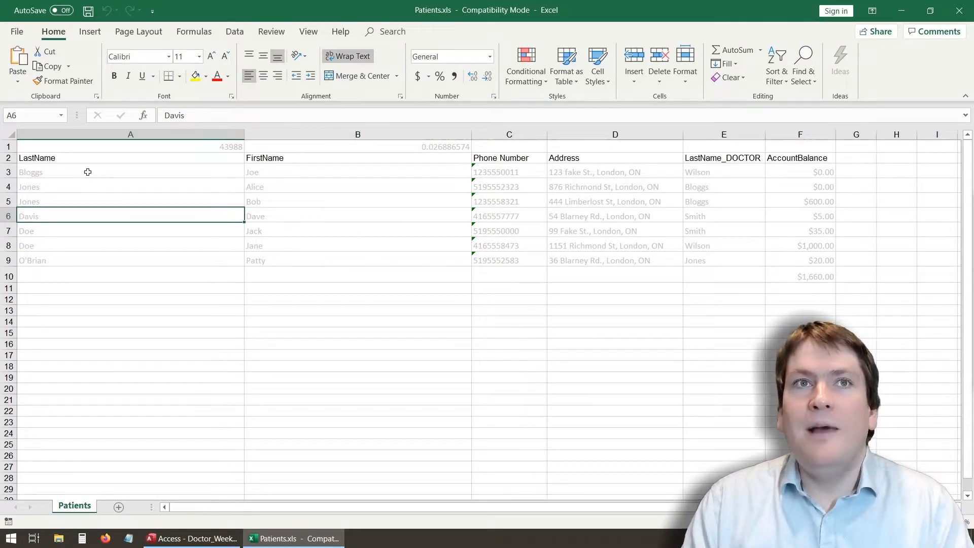
pyautogui.press('Up')
pyautogui.press('Up')
pyautogui.press('Up')
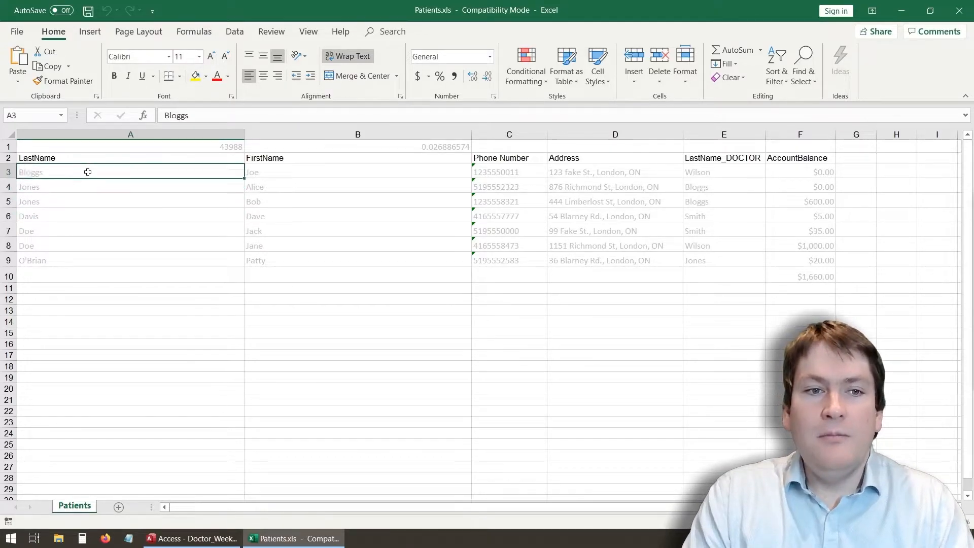
pyautogui.press('Right')
pyautogui.press('Right')
pyautogui.press('Right')
pyautogui.press('Right')
pyautogui.press('Right')
pyautogui.press('Right')
pyautogui.press('Down')
pyautogui.press('Down')
pyautogui.press('Down')
pyautogui.press('Down')
pyautogui.press('Down')
pyautogui.press('Down')
pyautogui.press('Down')
pyautogui.press('Left')
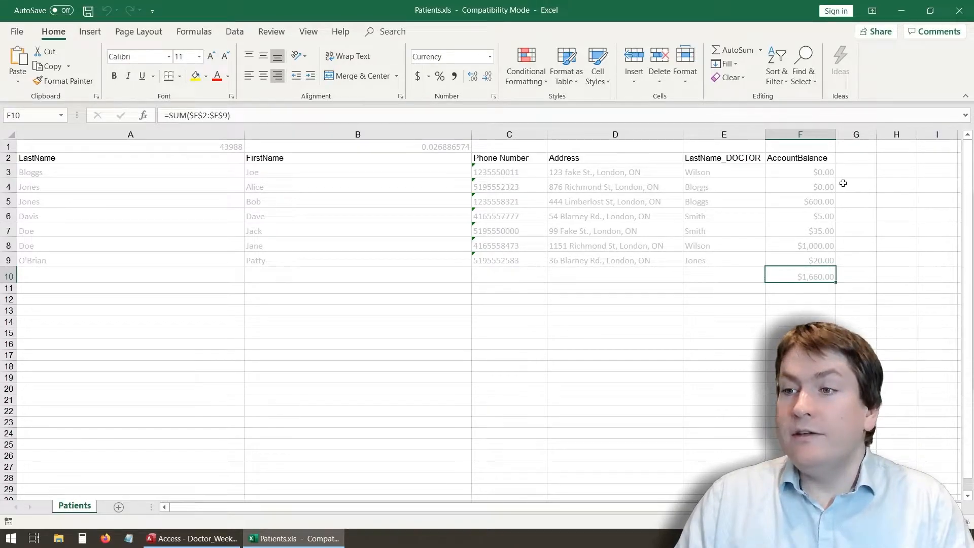
# - Close the Patients.xls workbook to return to Access, and close the Patients report along with its print preview
pyautogui.moveTo(845, 186); pyautogui.dragTo(853, 173)
pyautogui.click(959, 10)
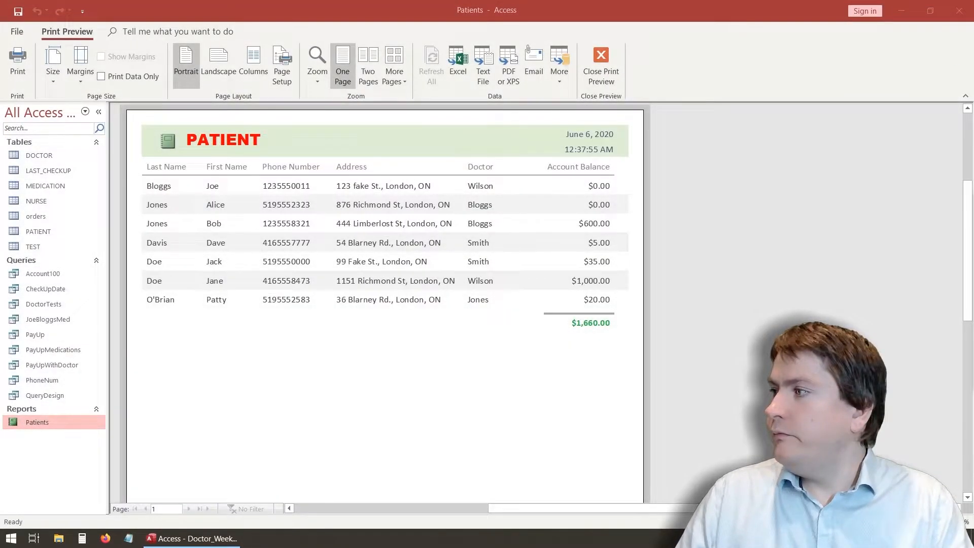
pyautogui.click(806, 188)
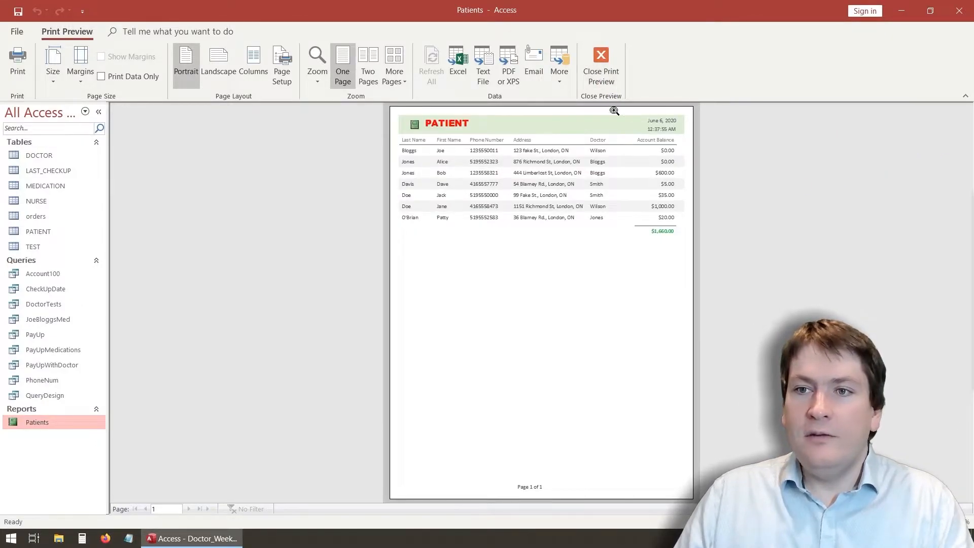
pyautogui.click(601, 65)
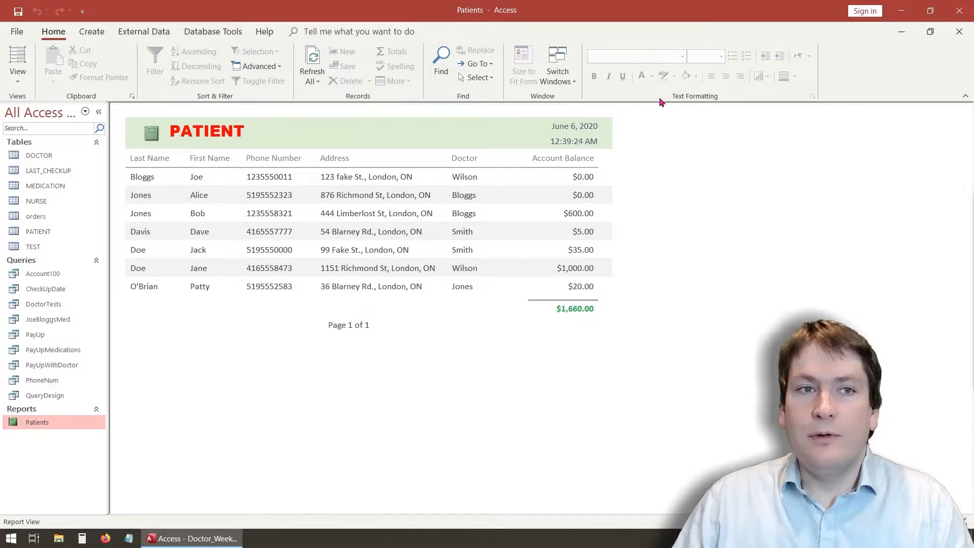
pyautogui.click(959, 32)
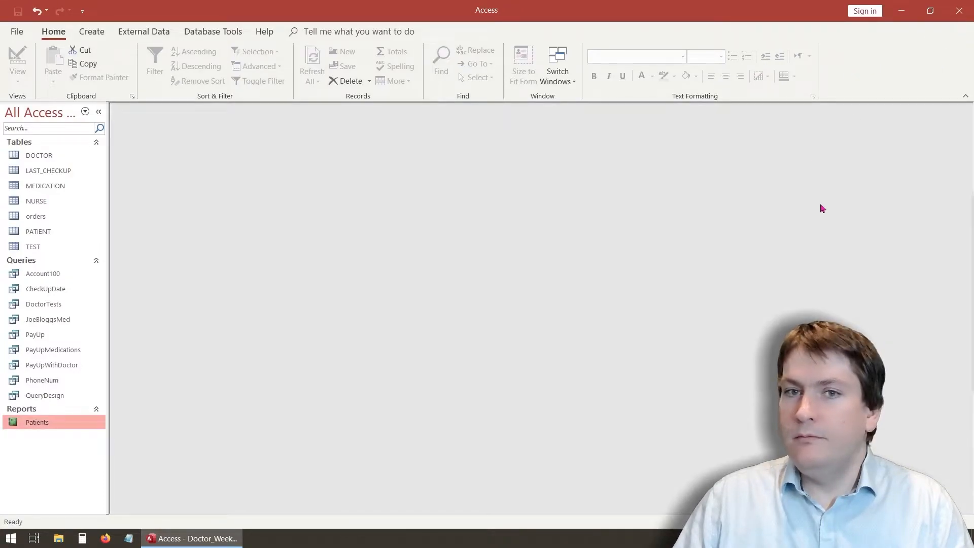
# - Start a new report with the Report Wizard and choose the PATIENT table as the field source
pyautogui.click(91, 32)
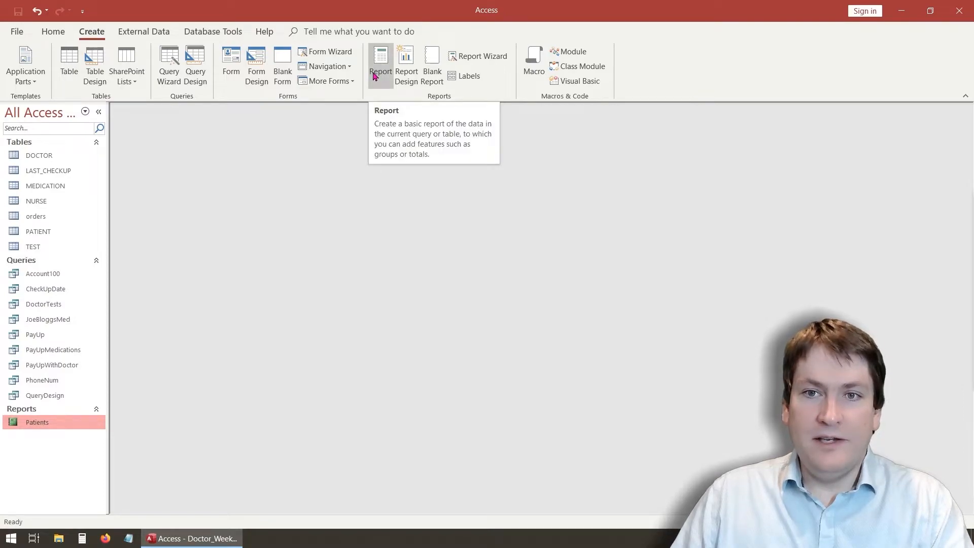
pyautogui.click(486, 62)
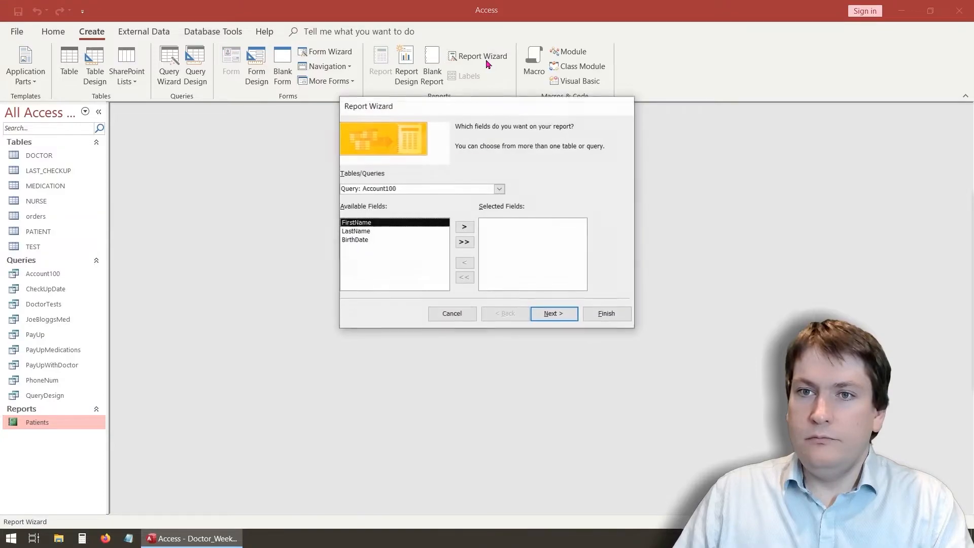
pyautogui.click(500, 190)
pyautogui.scroll(2, 434, 239)
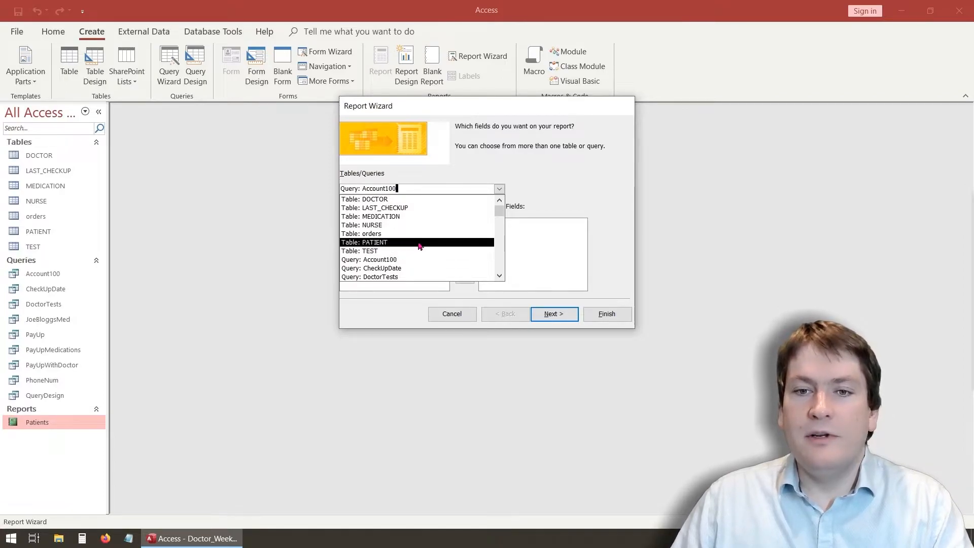
pyautogui.click(386, 243)
pyautogui.scroll(-1, 396, 263)
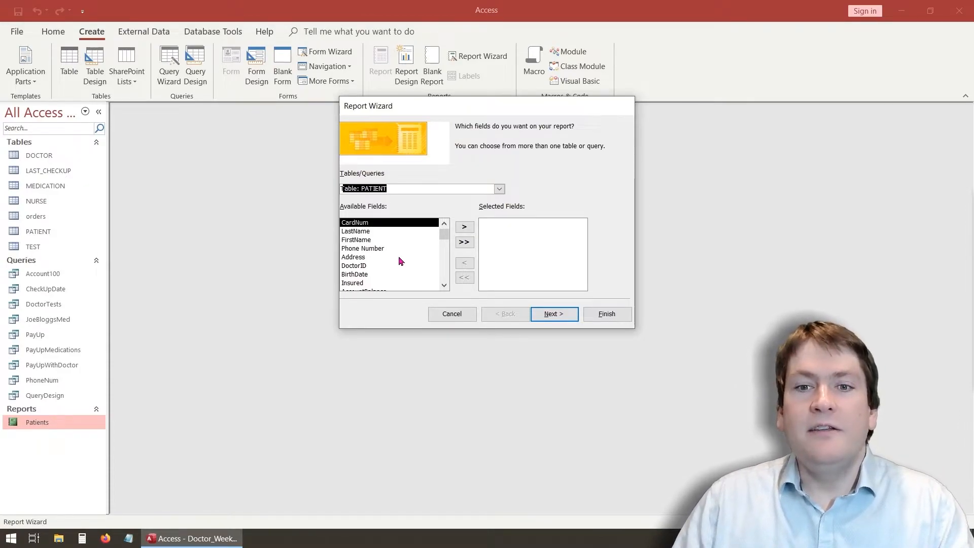
# - Add LastName, FirstName, Phone Number, Address and AccountBalance from the PATIENT table to the report's selected fields
pyautogui.click(380, 231)
pyautogui.click(465, 228)
pyautogui.click(465, 228)
pyautogui.click(465, 228)
pyautogui.click(465, 228)
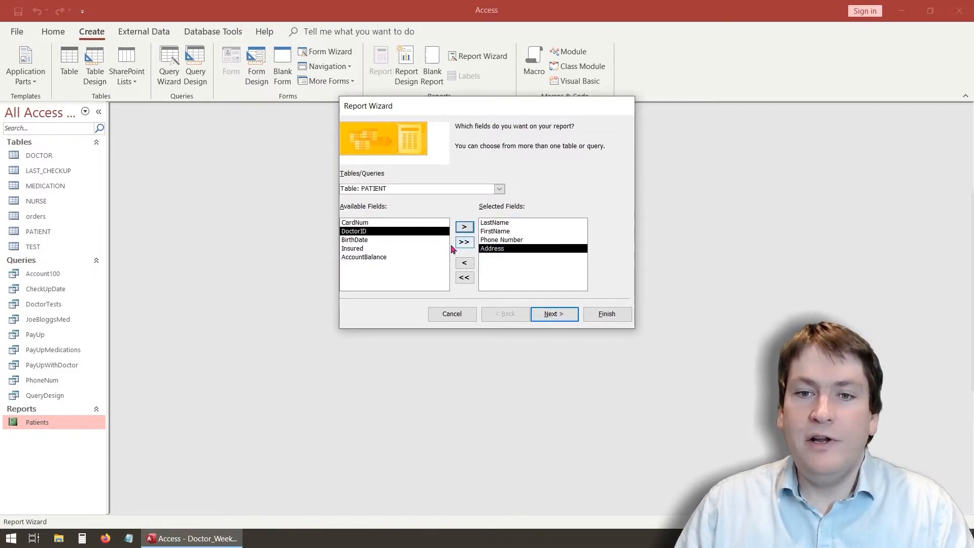
pyautogui.click(375, 258)
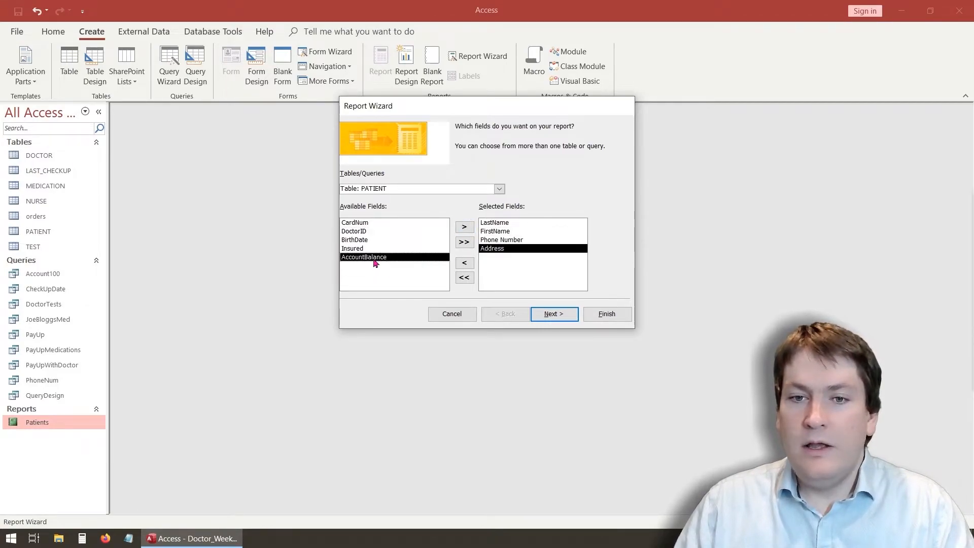
pyautogui.click(465, 227)
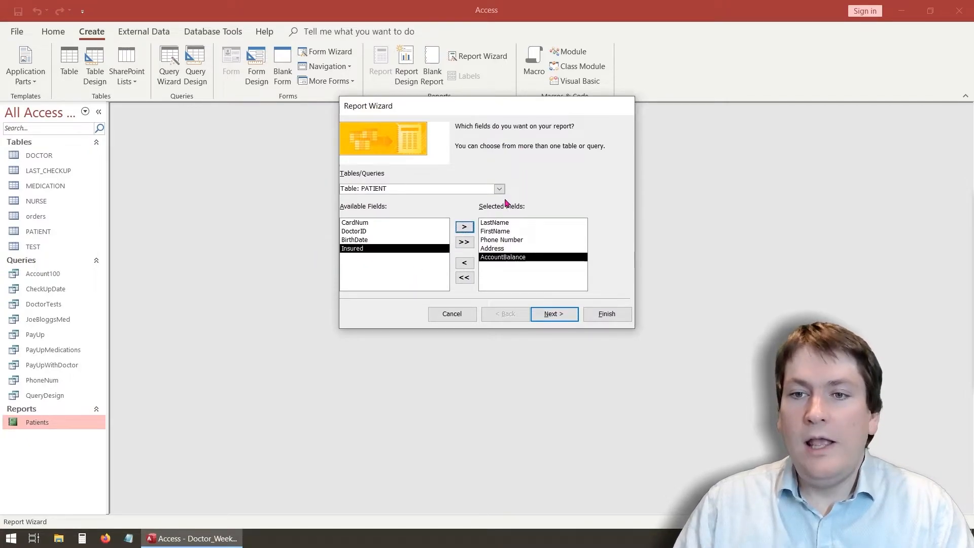
pyautogui.click(506, 281)
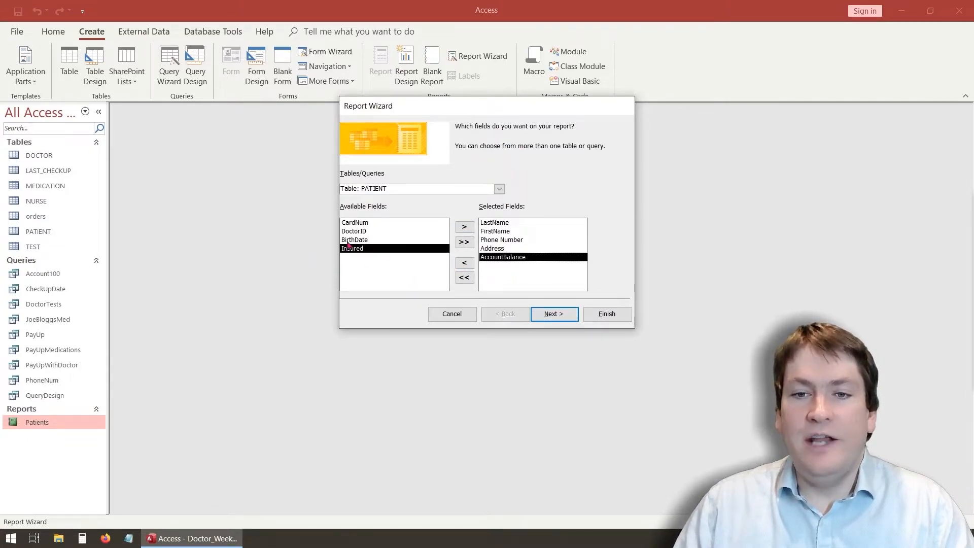
pyautogui.click(361, 231)
pyautogui.click(465, 229)
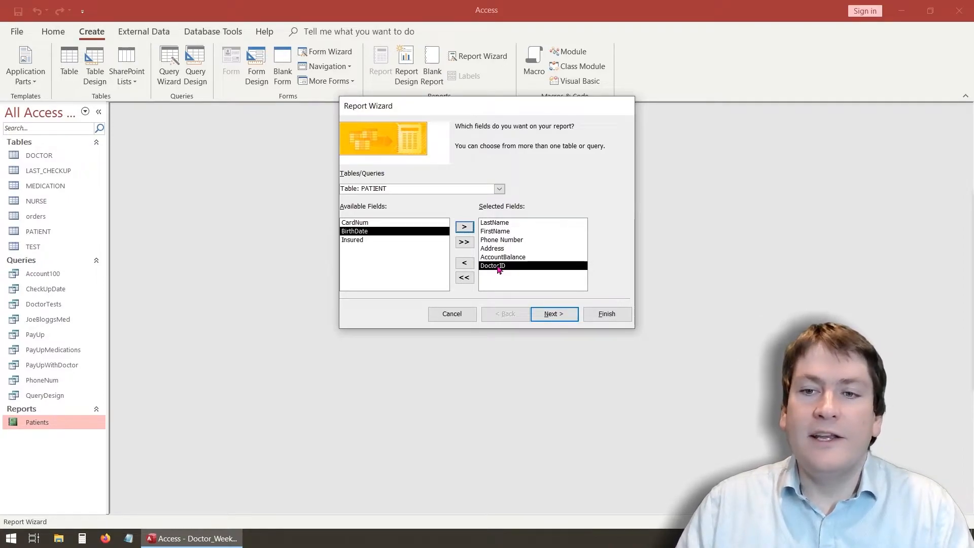
pyautogui.click(465, 263)
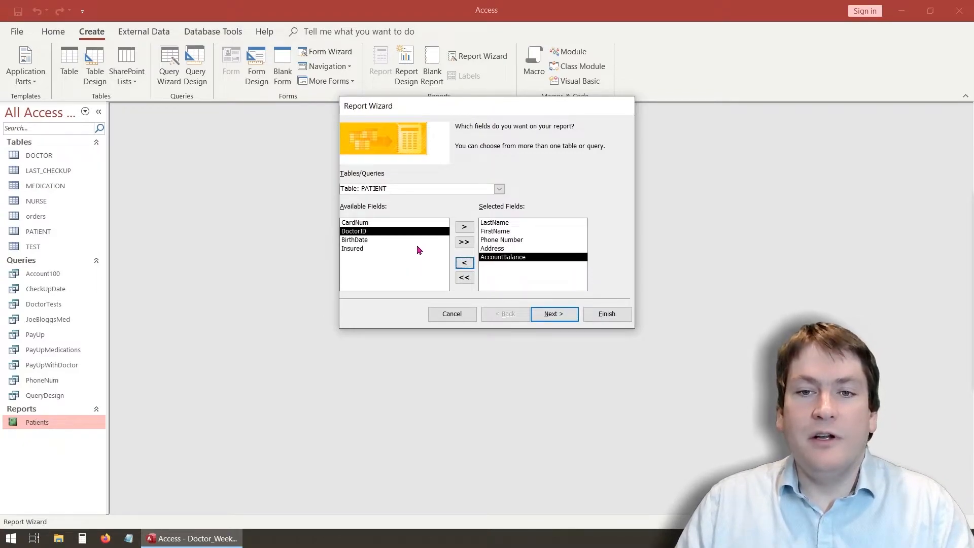
# - Switch the field source to the DOCTOR table and add its LastName to the selected fields
pyautogui.click(499, 189)
pyautogui.scroll(2, 435, 223)
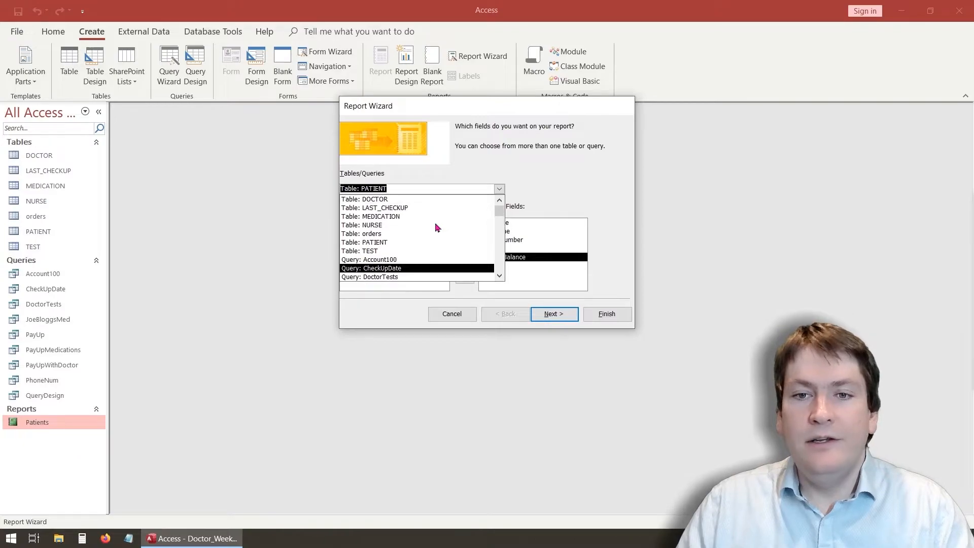
pyautogui.click(405, 200)
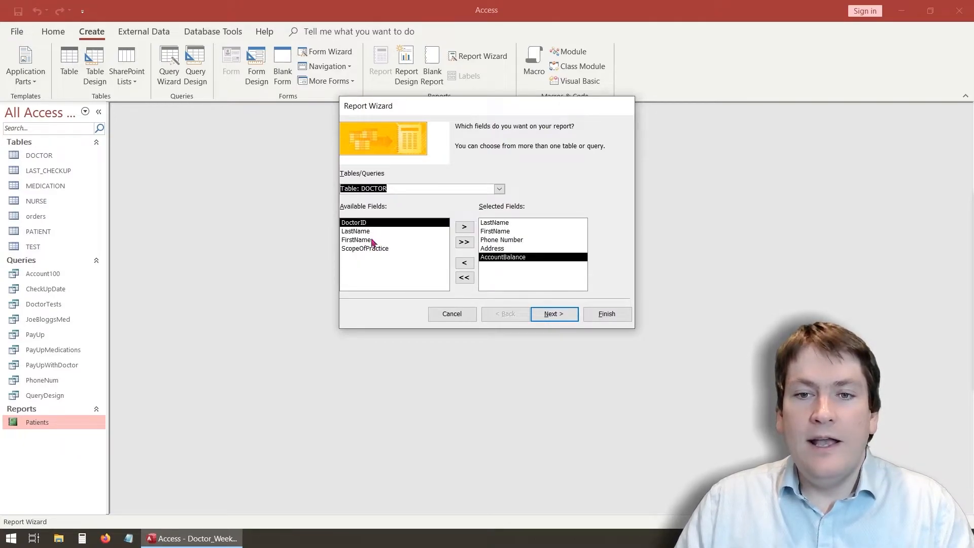
pyautogui.click(355, 232)
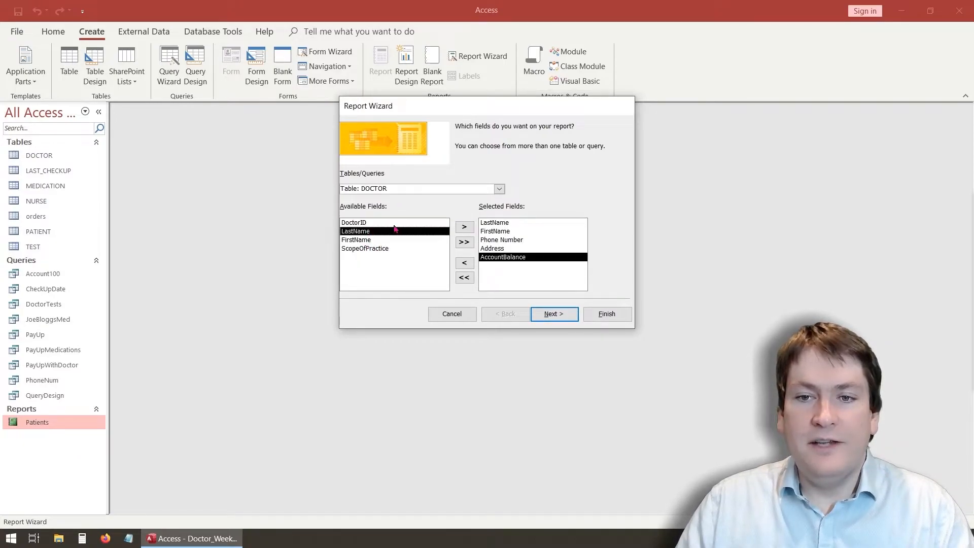
pyautogui.click(464, 227)
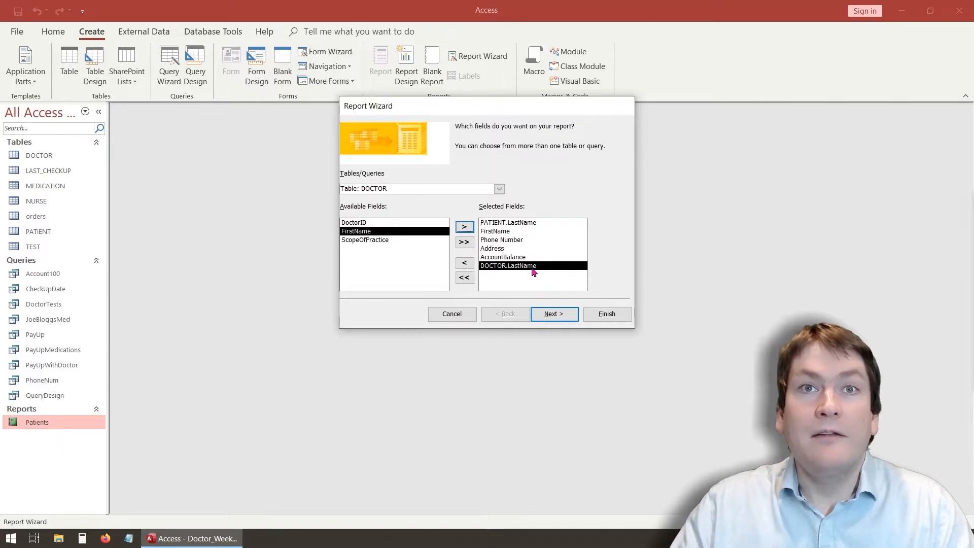
# - Proceed from field selection and set the report's data to be viewed by DOCTOR
pyautogui.click(542, 316)
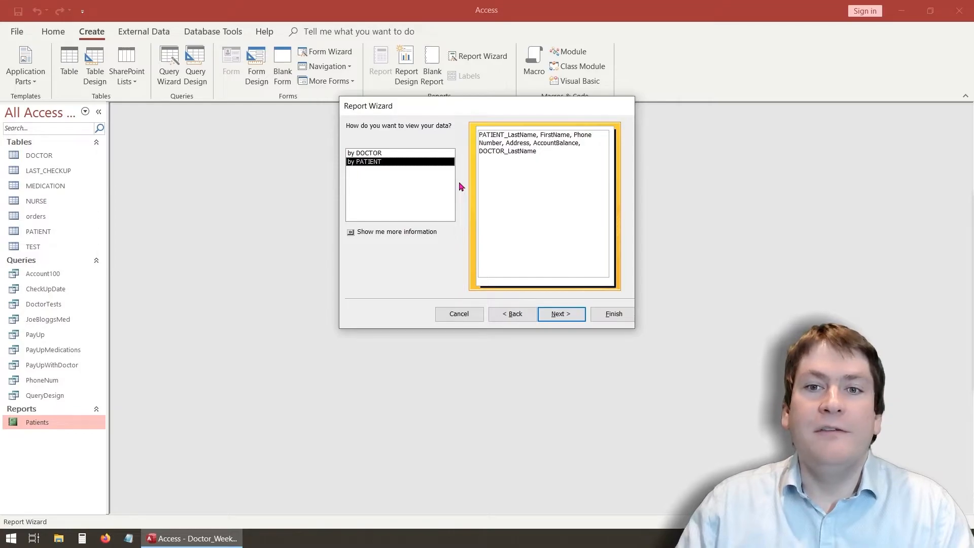
pyautogui.click(369, 154)
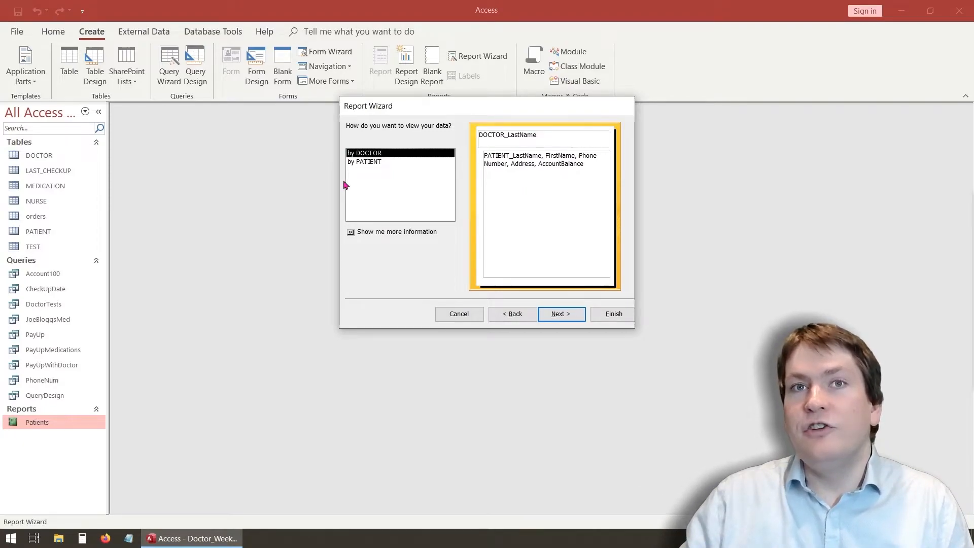
pyautogui.click(566, 315)
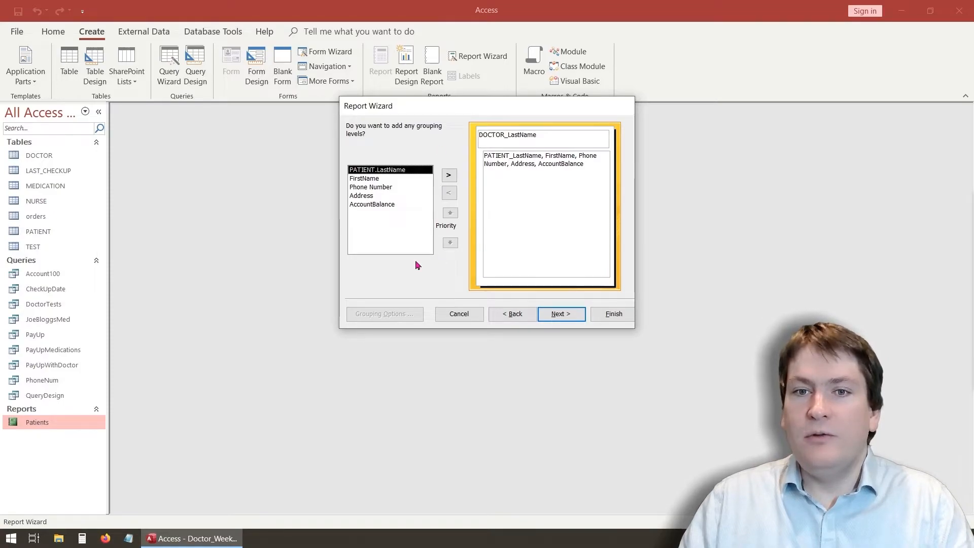
# - Try Phone Number and FirstName in turn as an extra grouping level under the doctor's last name, removing each one
pyautogui.click(398, 188)
pyautogui.click(449, 176)
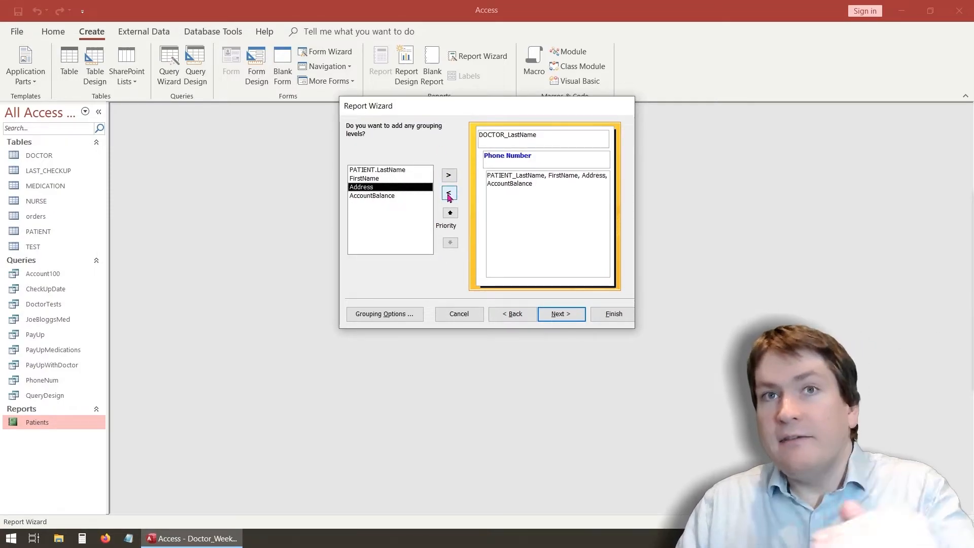
pyautogui.click(448, 194)
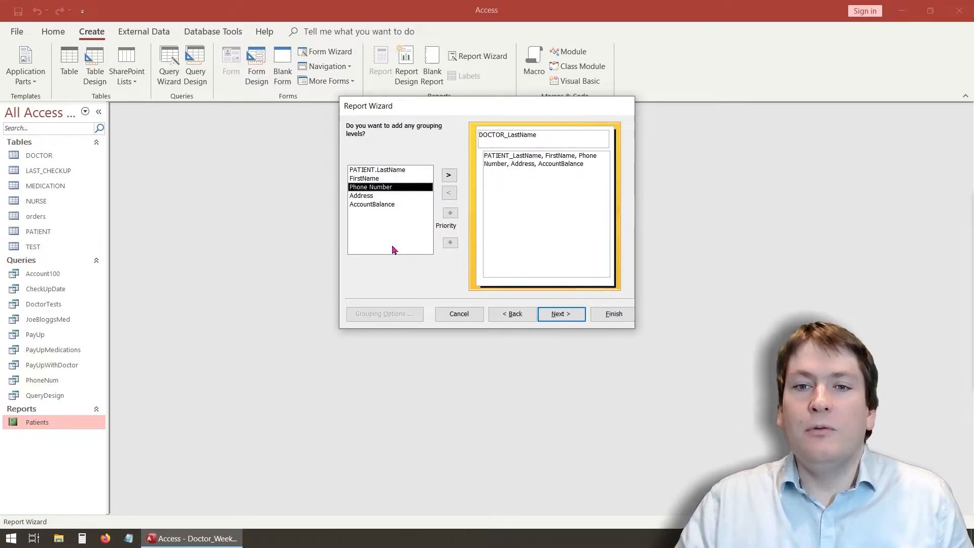
pyautogui.click(387, 178)
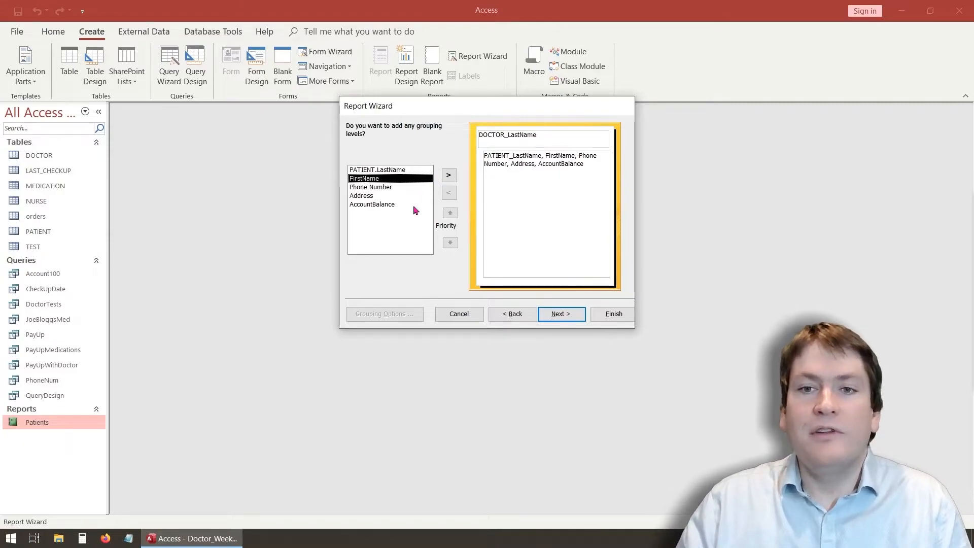
pyautogui.click(449, 176)
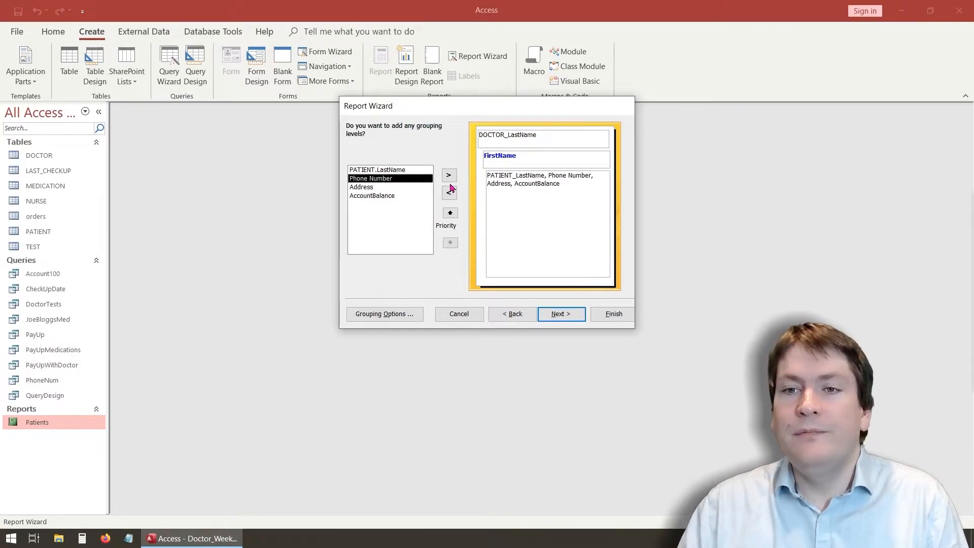
pyautogui.click(450, 191)
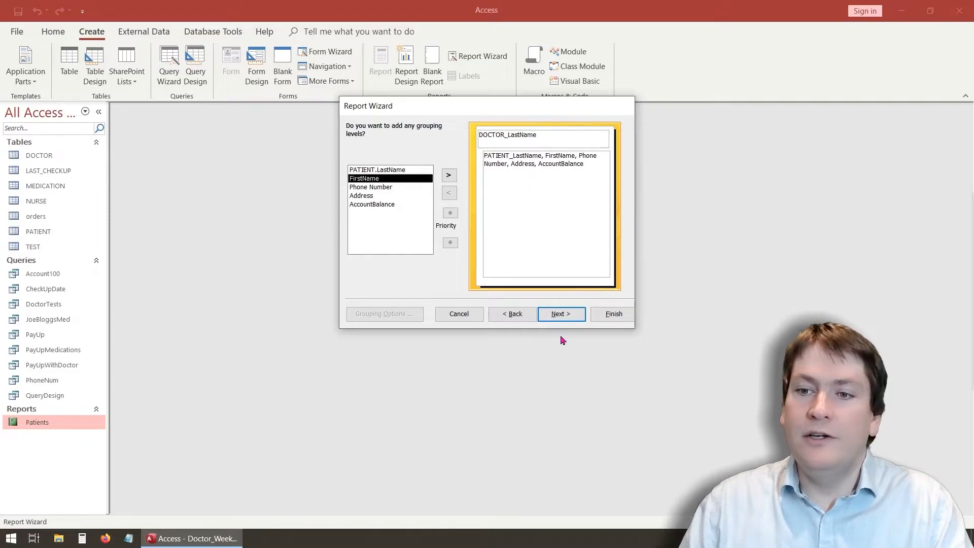
# - Continue without extra grouping levels and open the field choices for the first sort level
pyautogui.click(567, 313)
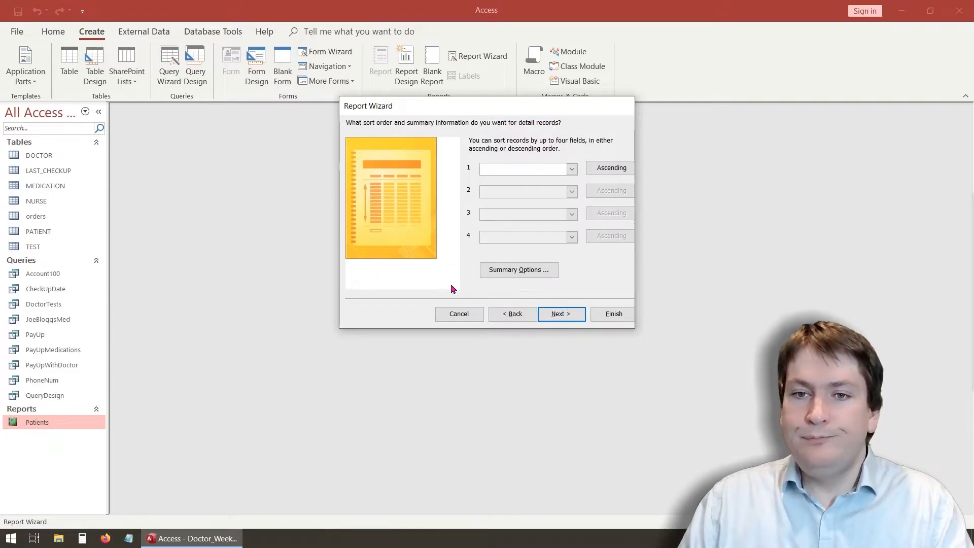
pyautogui.click(572, 170)
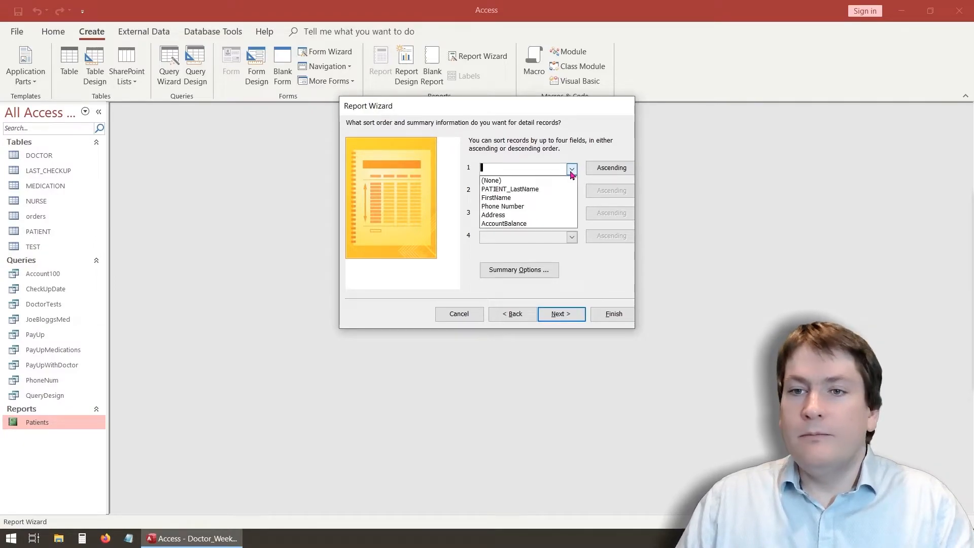
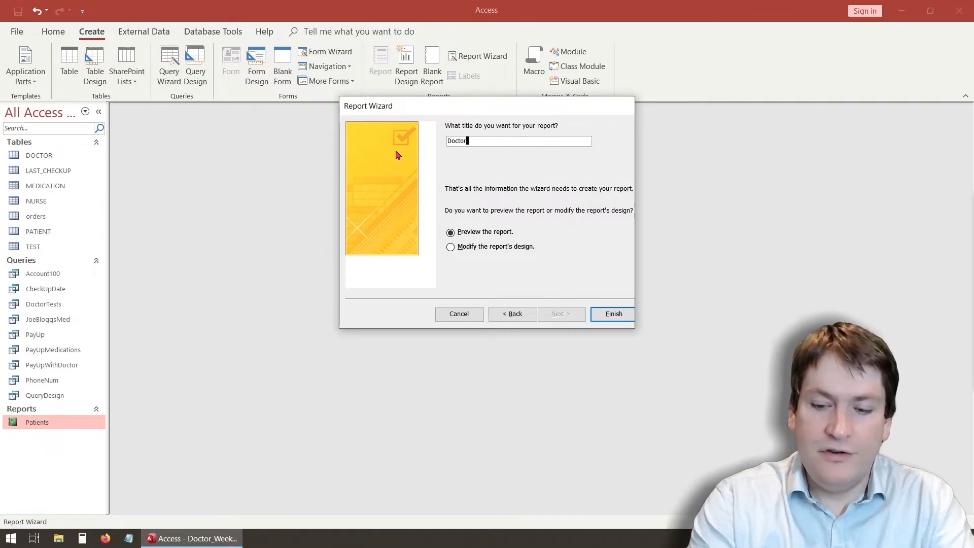
# - Title the report Doctor's Patients and finish the wizard with the option to preview the report
pyautogui.write("'s Pat")
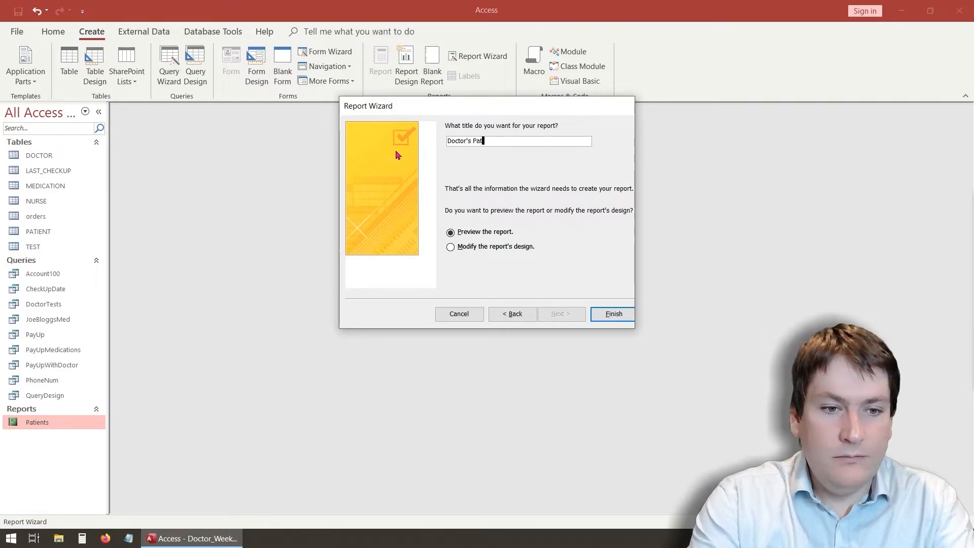
pyautogui.write('ients')
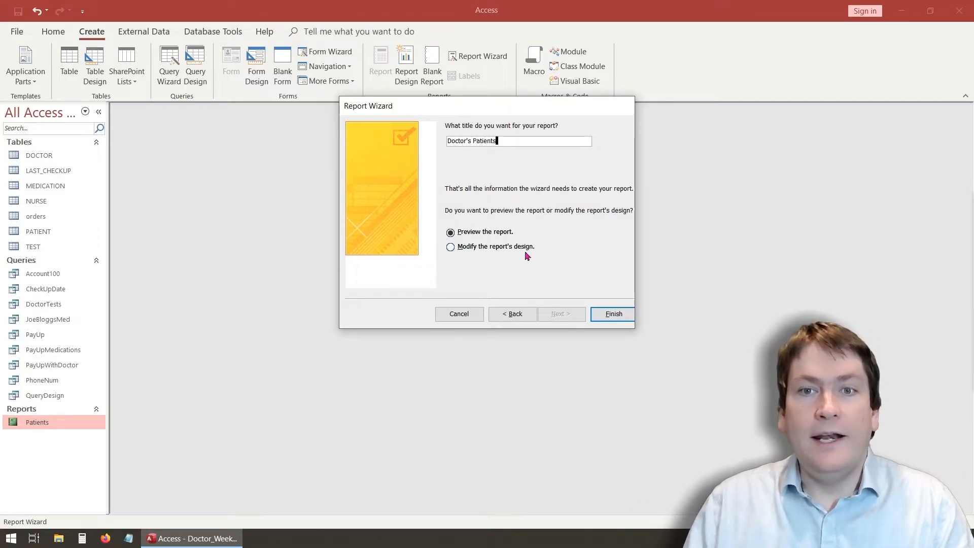
pyautogui.click(612, 312)
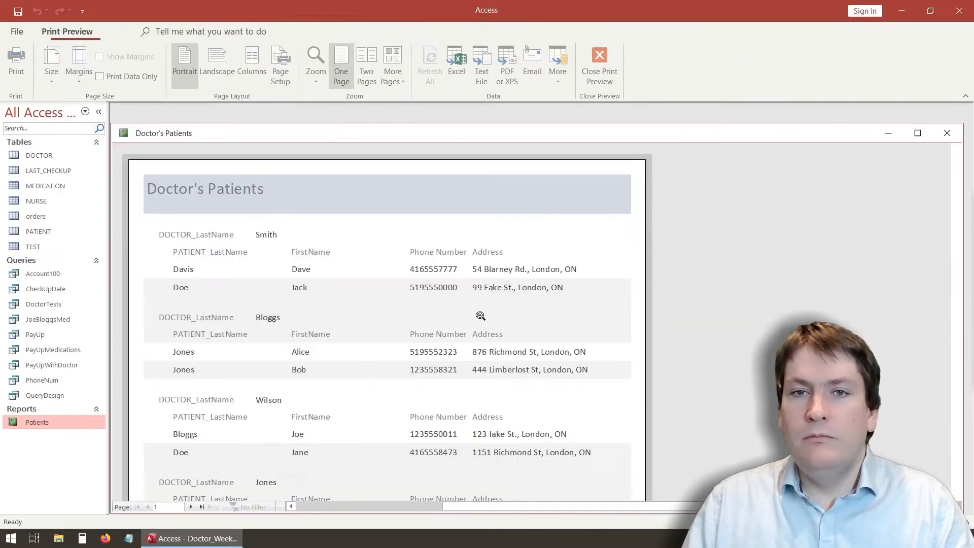
# - Look through the Doctor's Patients preview, checking the patients listed under each doctor's last name
pyautogui.moveTo(359, 135); pyautogui.dragTo(361, 120)
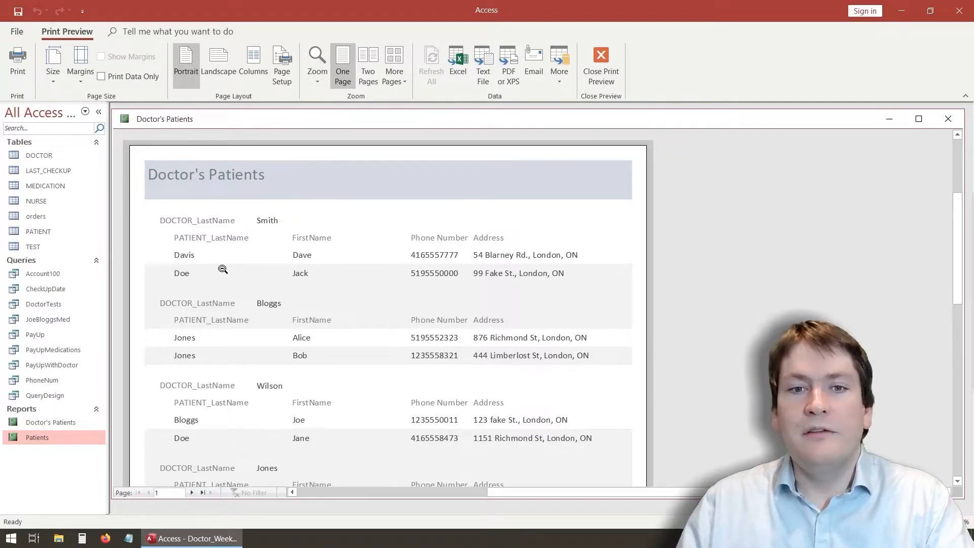
pyautogui.scroll(-1, 239, 277)
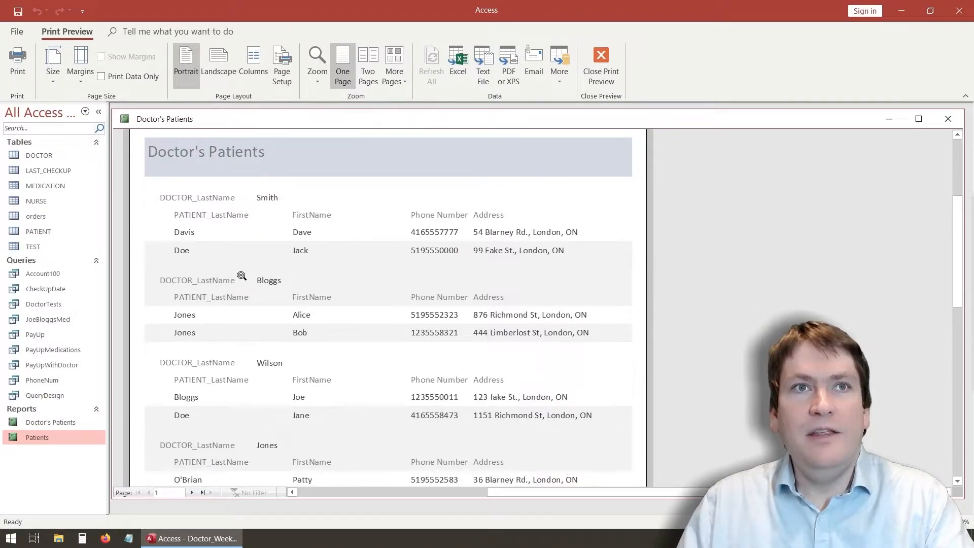
pyautogui.scroll(-2, 296, 244)
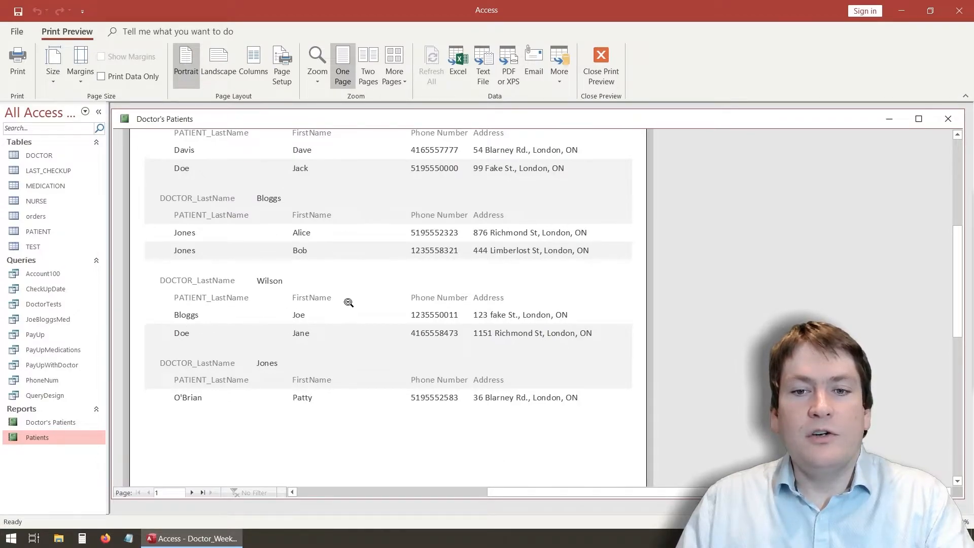
# - Look through both pages of the Doctor's Patients preview, checking the AccountBalance column on page 2
pyautogui.scroll(-5, 396, 306)
pyautogui.scroll(3, 394, 318)
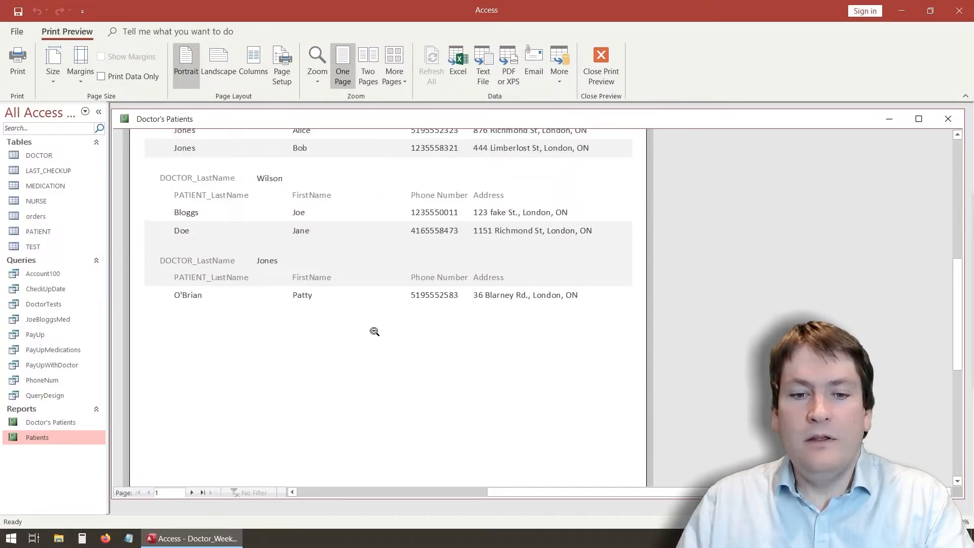
pyautogui.scroll(6, 374, 331)
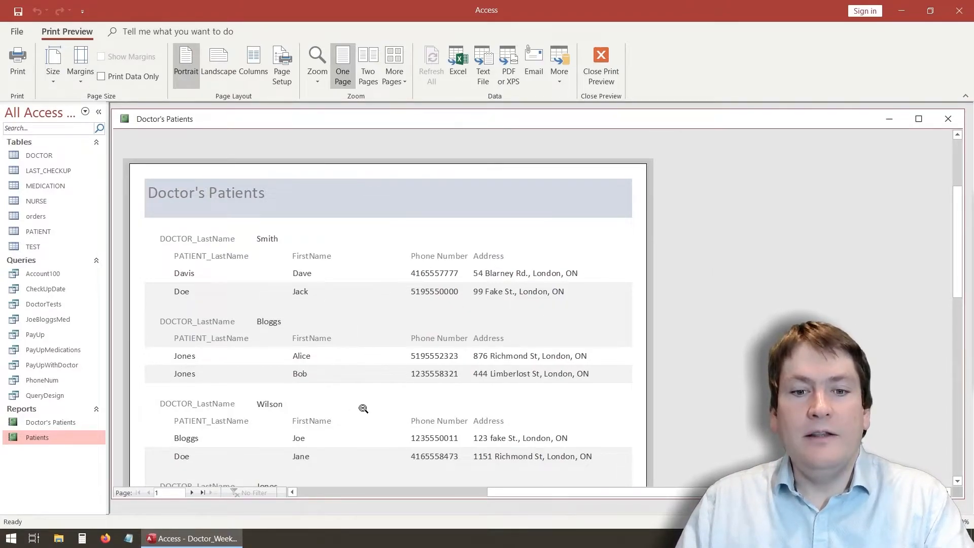
pyautogui.click(192, 493)
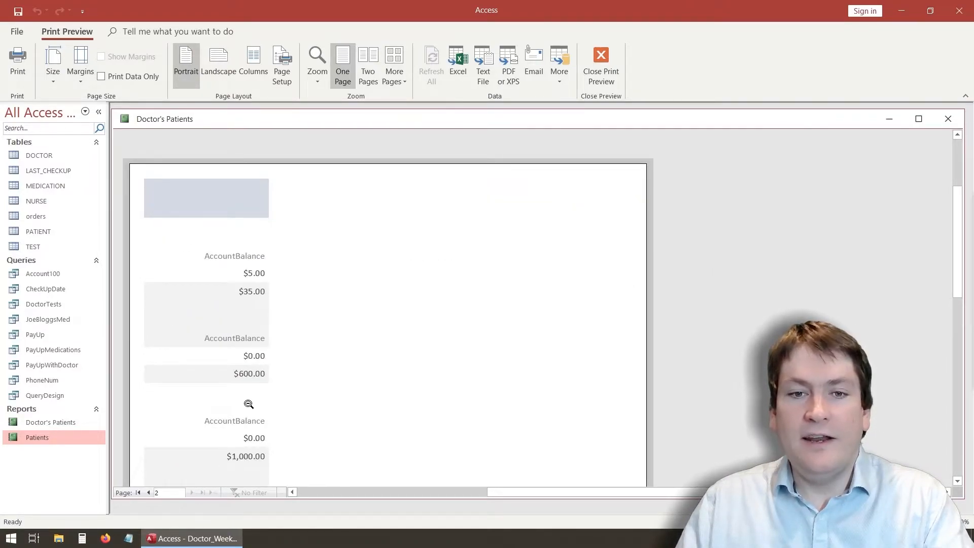
pyautogui.click(148, 493)
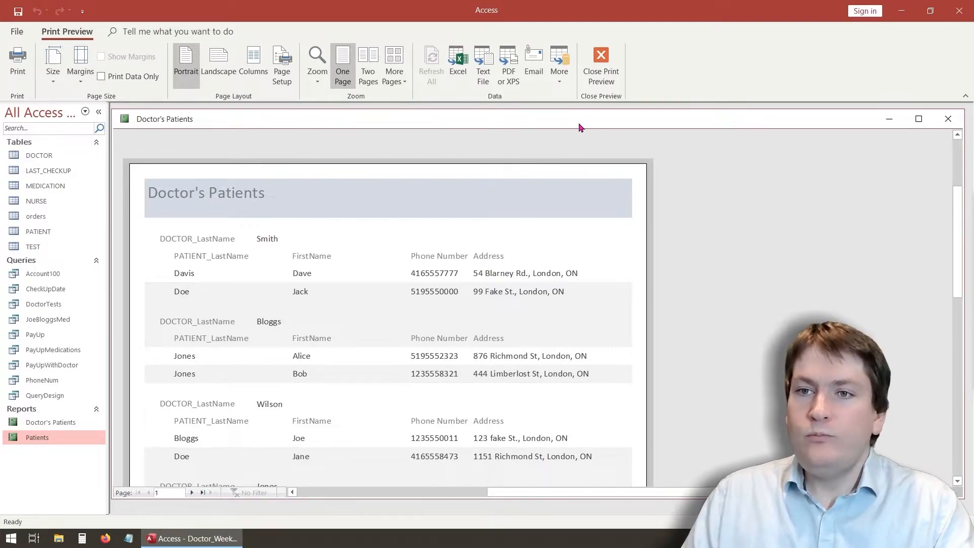
# - Close the print preview and open the Doctor's Patients report in Layout View
pyautogui.click(604, 66)
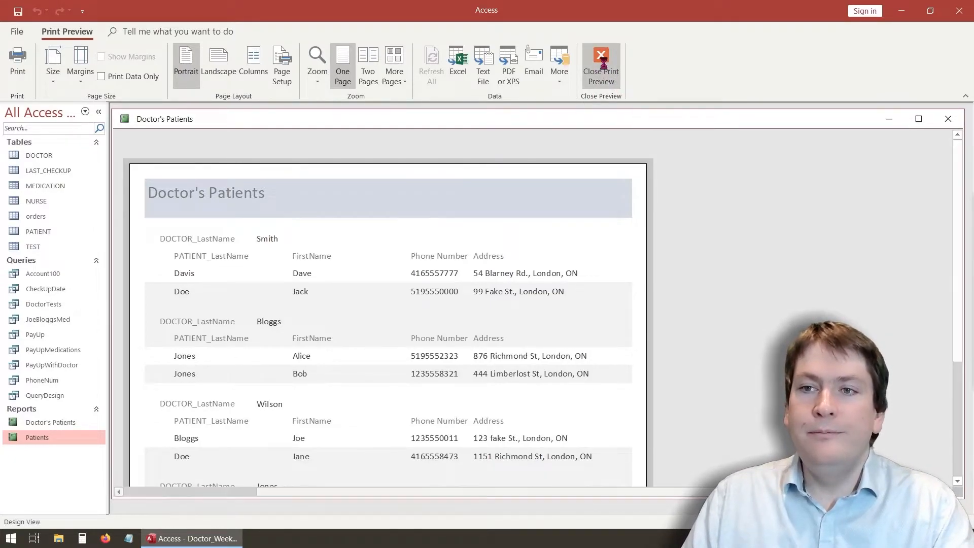
pyautogui.click(17, 79)
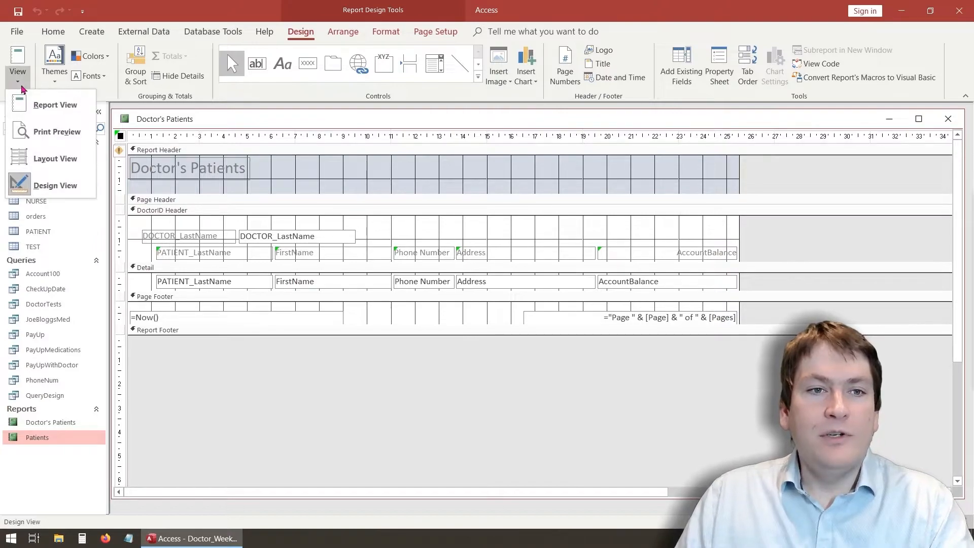
pyautogui.click(41, 156)
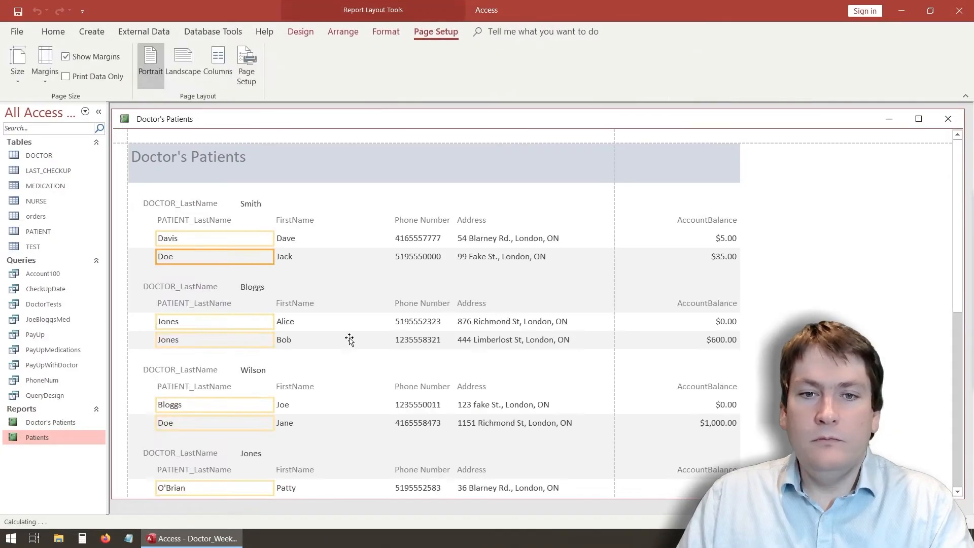
# - Narrow the PATIENT_LastName and FirstName columns with their headings, and move FirstName directly beside the patients' last names
pyautogui.click(220, 222)
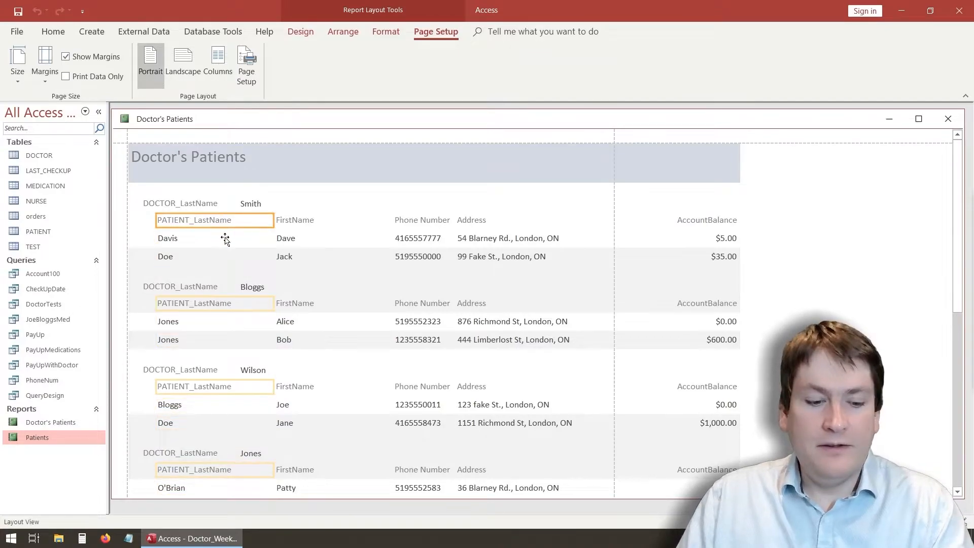
pyautogui.keyDown('ctrl'); pyautogui.click(225, 238); pyautogui.keyUp('ctrl')
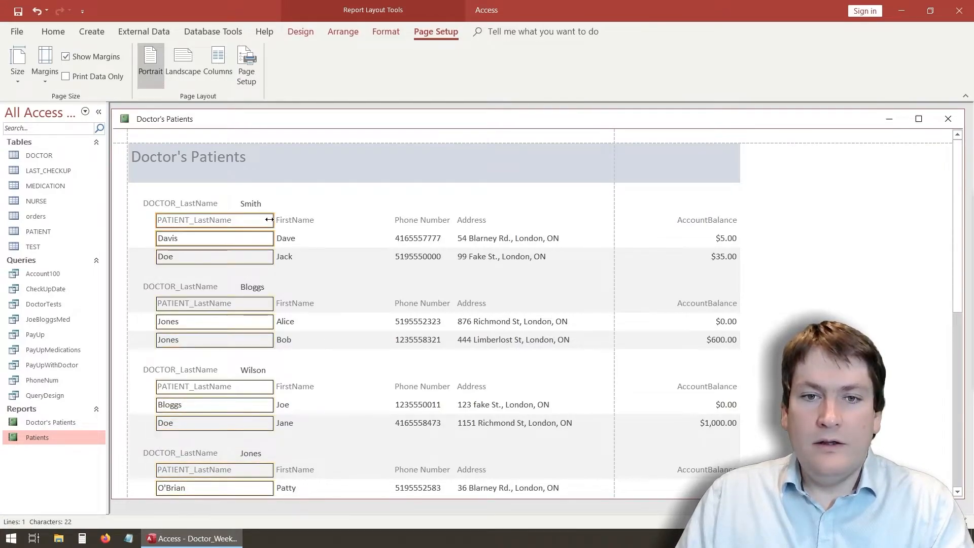
pyautogui.moveTo(270, 220); pyautogui.dragTo(235, 221)
pyautogui.click(292, 224)
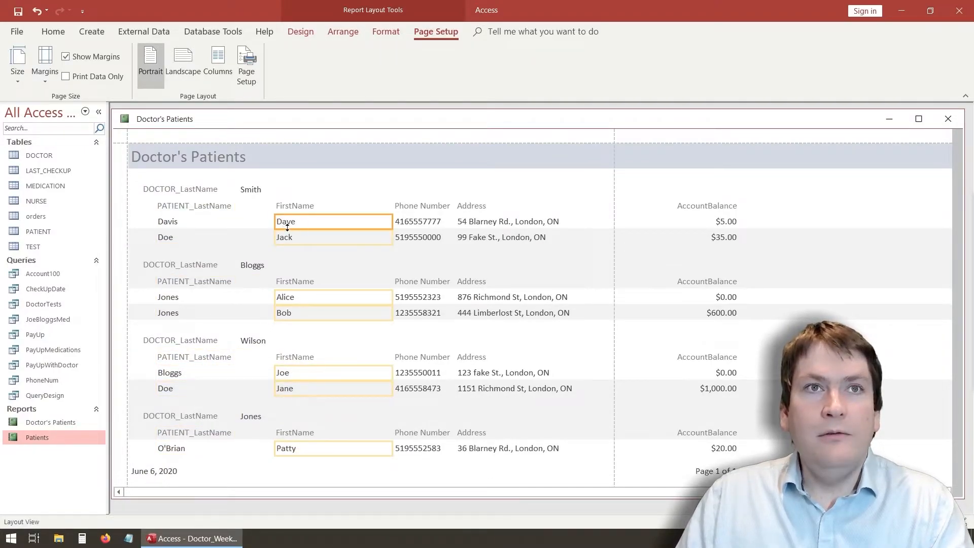
pyautogui.click(294, 207)
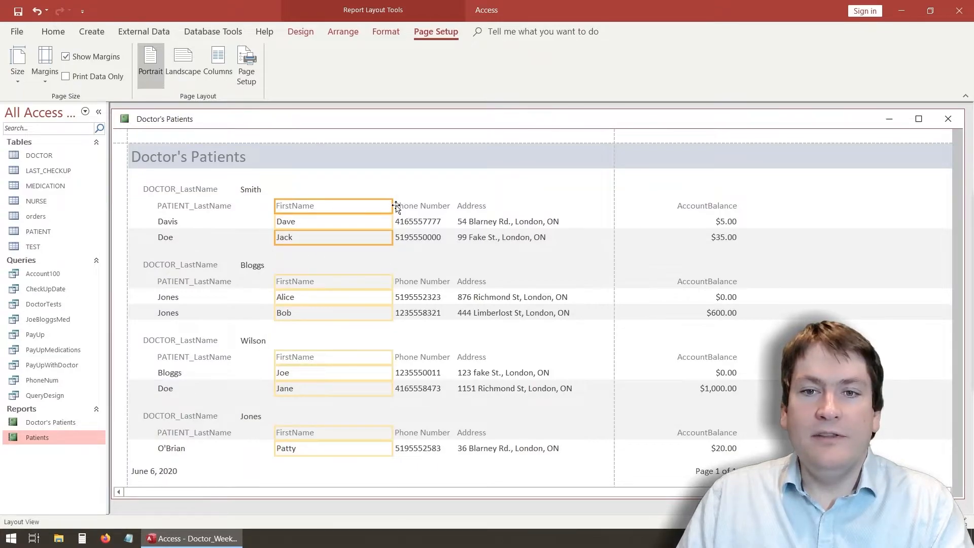
pyautogui.moveTo(393, 208); pyautogui.dragTo(273, 208)
pyautogui.click(316, 221)
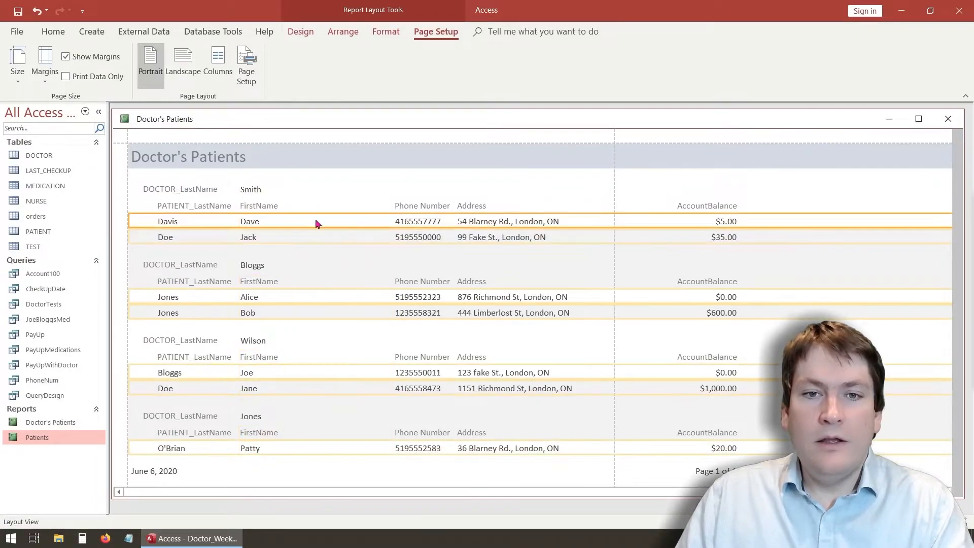
# - Try to move the phone number values closer to the FirstName column, and undo the move
pyautogui.click(404, 208)
pyautogui.moveTo(409, 221); pyautogui.dragTo(371, 222)
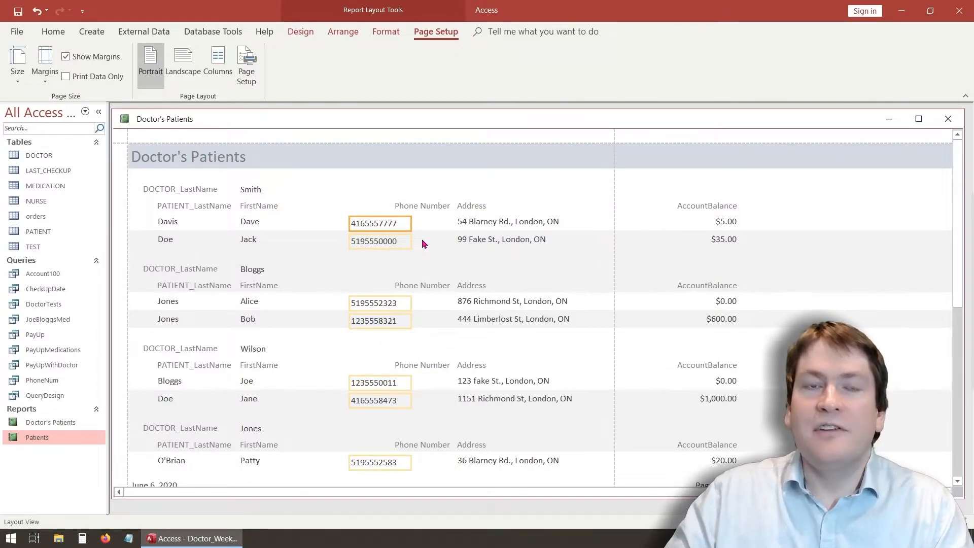
pyautogui.hotkey('ctrl', 'z')
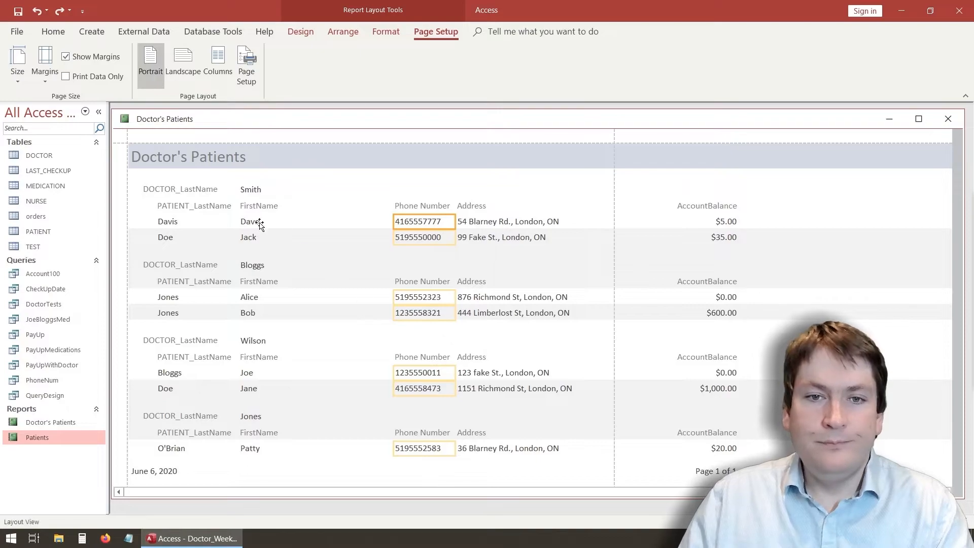
# - Change the DOCTOR_LastName group label to "Doctor:"
pyautogui.click(172, 188)
pyautogui.click(175, 189)
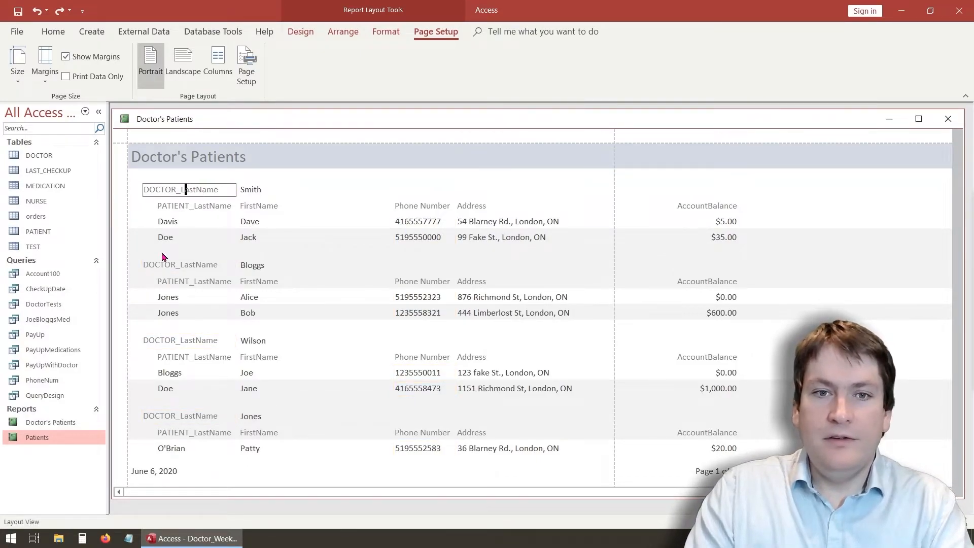
pyautogui.press('BackSpace')
pyautogui.press('BackSpace')
pyautogui.press('BackSpace')
pyautogui.press('BackSpace')
pyautogui.press('BackSpace')
pyautogui.press('BackSpace')
pyautogui.press('BackSpace')
pyautogui.press('BackSpace')
pyautogui.press('BackSpace')
pyautogui.press('BackSpace')
pyautogui.press('BackSpace')
pyautogui.press('BackSpace')
pyautogui.press('BackSpace')
pyautogui.press('BackSpace')
pyautogui.press('BackSpace')
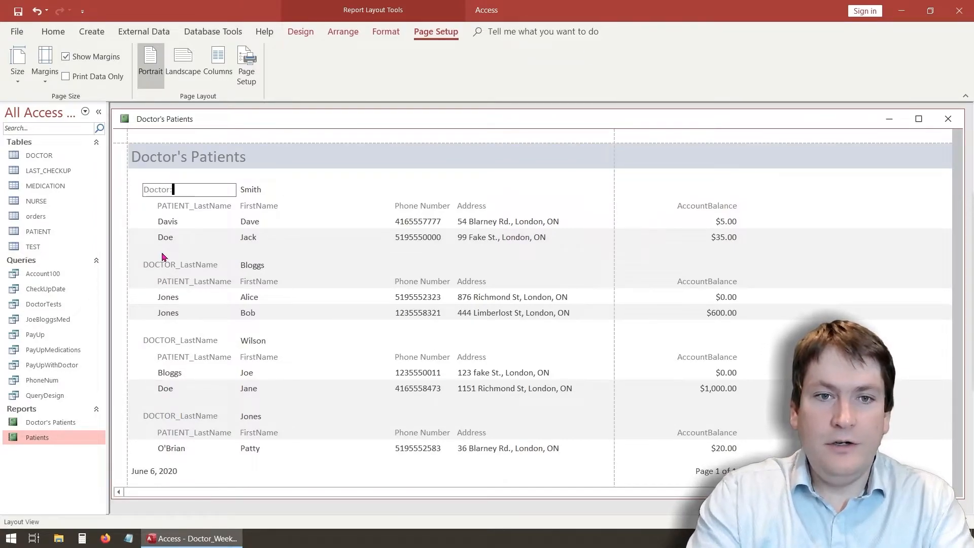
# - Change the PATIENT_LastName column heading to "Last Name"
pyautogui.click(216, 206)
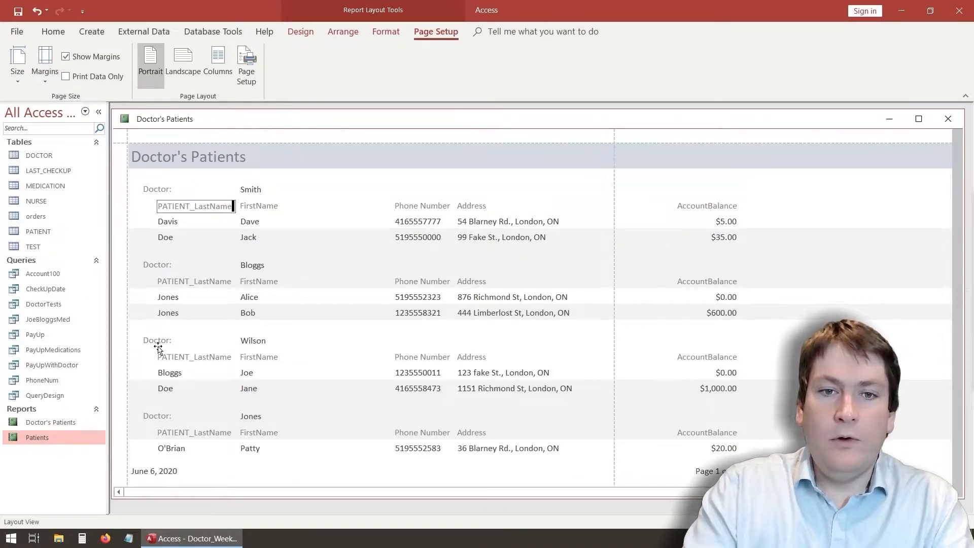
pyautogui.press('BackSpace')
pyautogui.press('BackSpace')
pyautogui.press('BackSpace')
pyautogui.press('BackSpace')
pyautogui.press('BackSpace')
pyautogui.press('BackSpace')
pyautogui.press('BackSpace')
pyautogui.press('BackSpace')
pyautogui.press('BackSpace')
pyautogui.press('BackSpace')
pyautogui.press('BackSpace')
pyautogui.press('BackSpace')
pyautogui.press('BackSpace')
pyautogui.press('BackSpace')
pyautogui.press('BackSpace')
pyautogui.press('BackSpace')
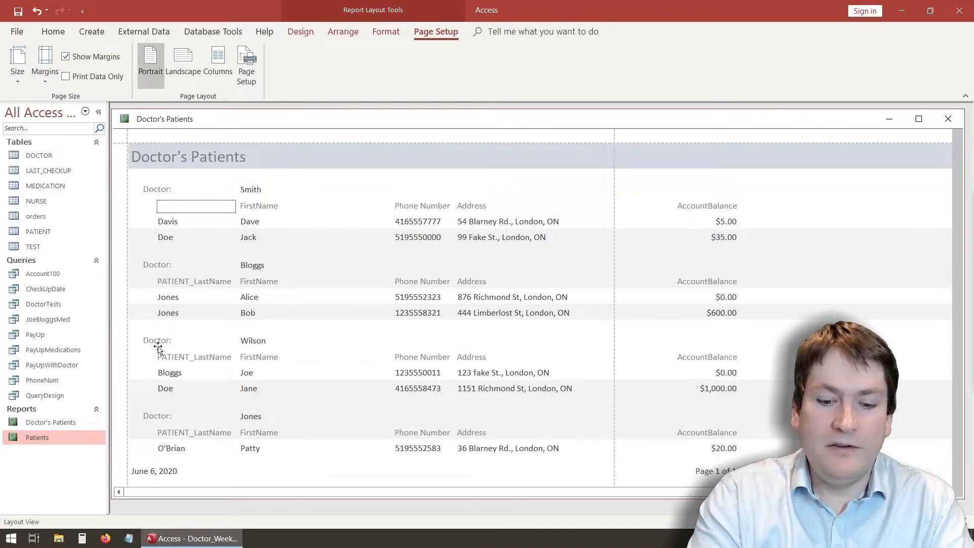
pyautogui.write('Last Name')
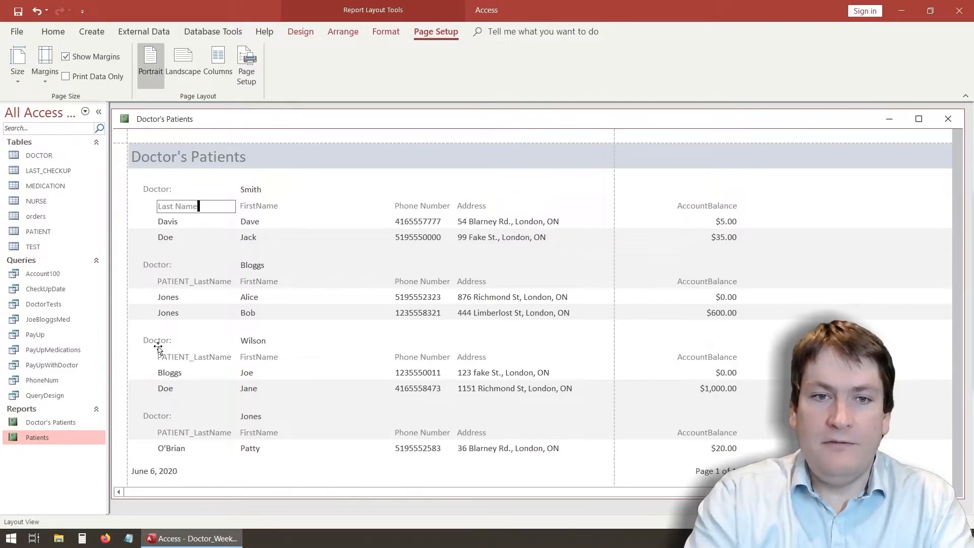
# - Change the FirstName column heading to "First Name"
pyautogui.click(268, 206)
pyautogui.doubleClick(259, 206)
pyautogui.press('Left')
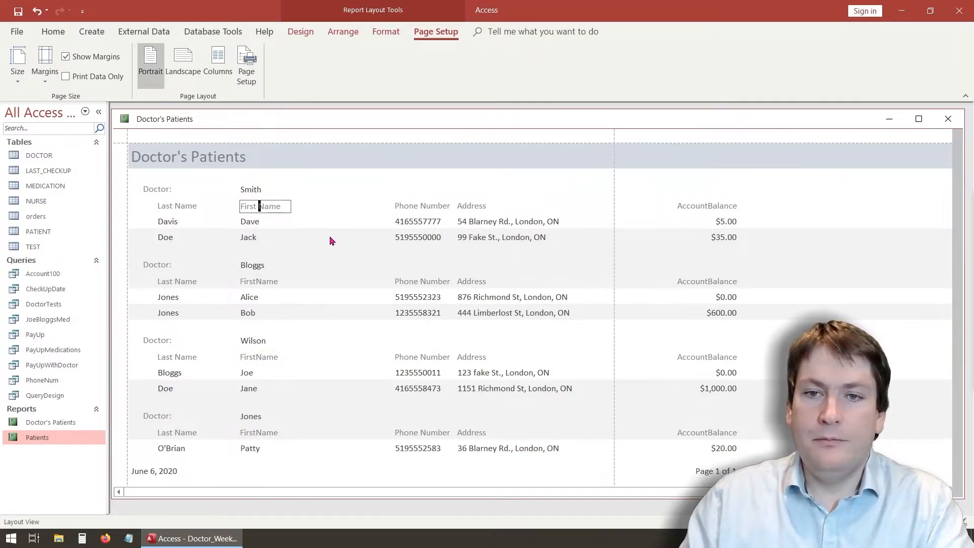
# - Move the Phone Number heading and values beside First Name, and the Address heading and values beside Phone Number
pyautogui.click(421, 207)
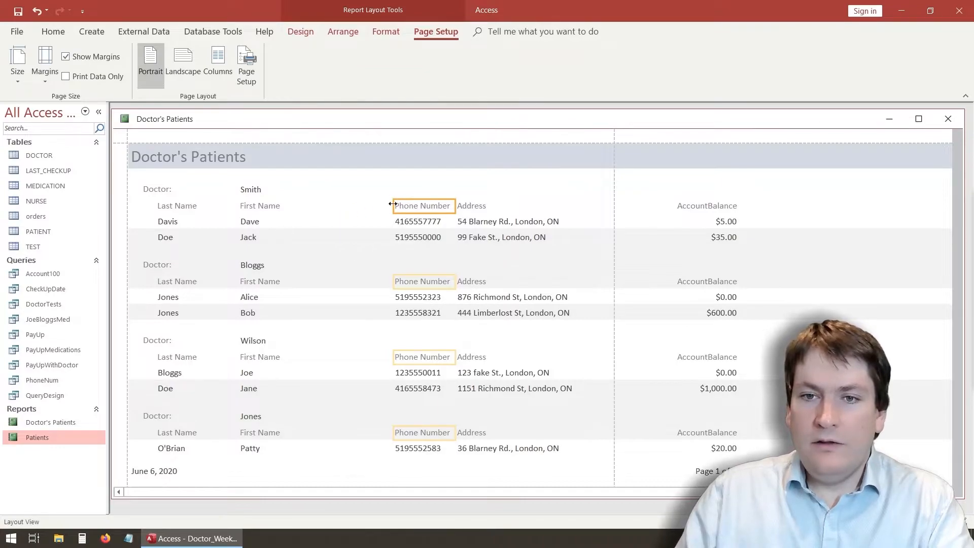
pyautogui.keyDown('shift'); pyautogui.click(402, 222); pyautogui.keyUp('shift')
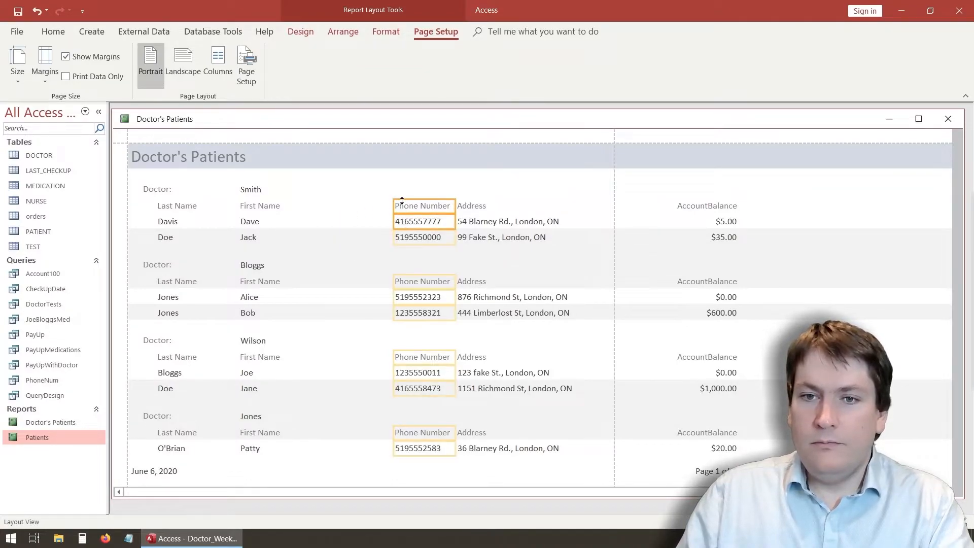
pyautogui.moveTo(401, 205); pyautogui.dragTo(296, 203)
pyautogui.click(479, 206)
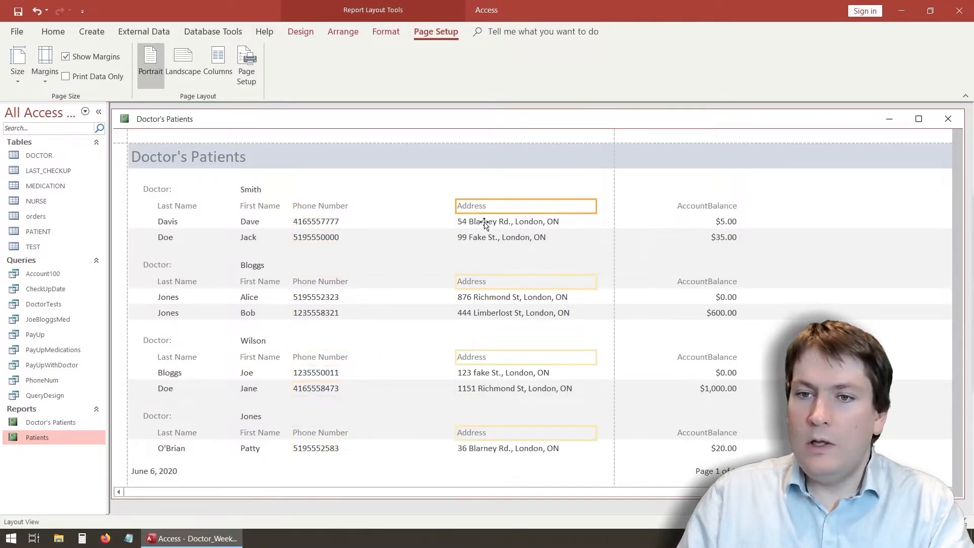
pyautogui.keyDown('shift'); pyautogui.click(484, 223); pyautogui.keyUp('shift')
pyautogui.moveTo(479, 207); pyautogui.dragTo(381, 209)
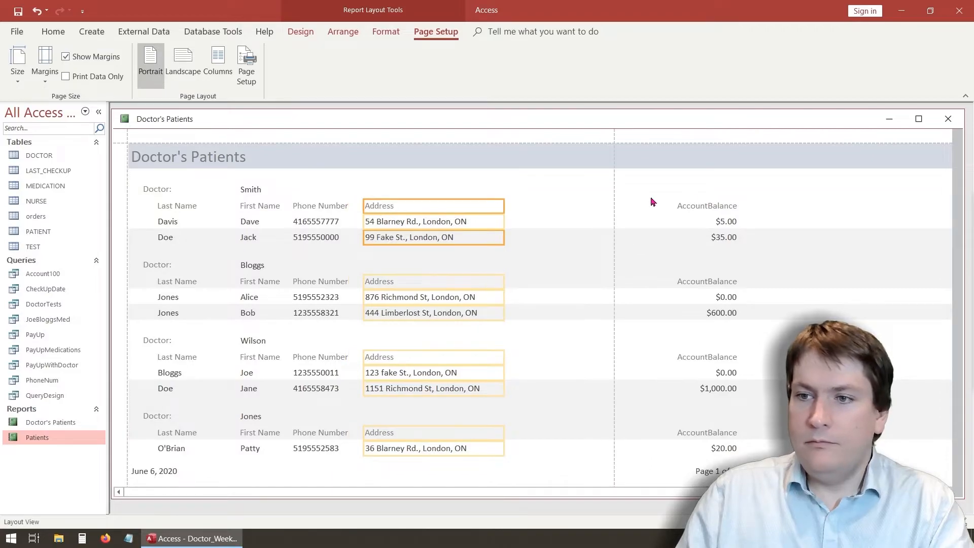
# - Move the AccountBalance heading and values beside the addresses, inside the page margin line
pyautogui.click(706, 206)
pyautogui.keyDown('shift'); pyautogui.click(711, 222); pyautogui.keyUp('shift')
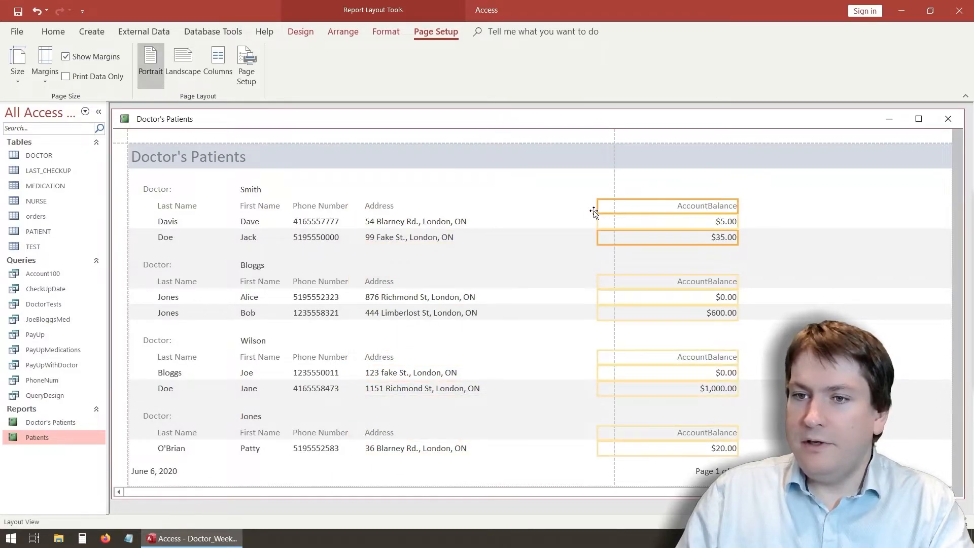
pyautogui.moveTo(593, 211); pyautogui.dragTo(558, 210)
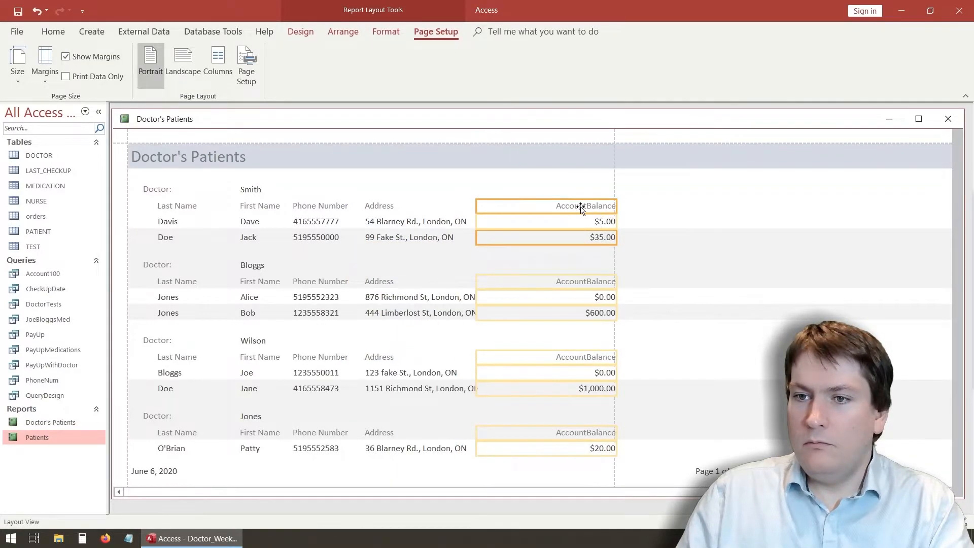
pyautogui.click(675, 348)
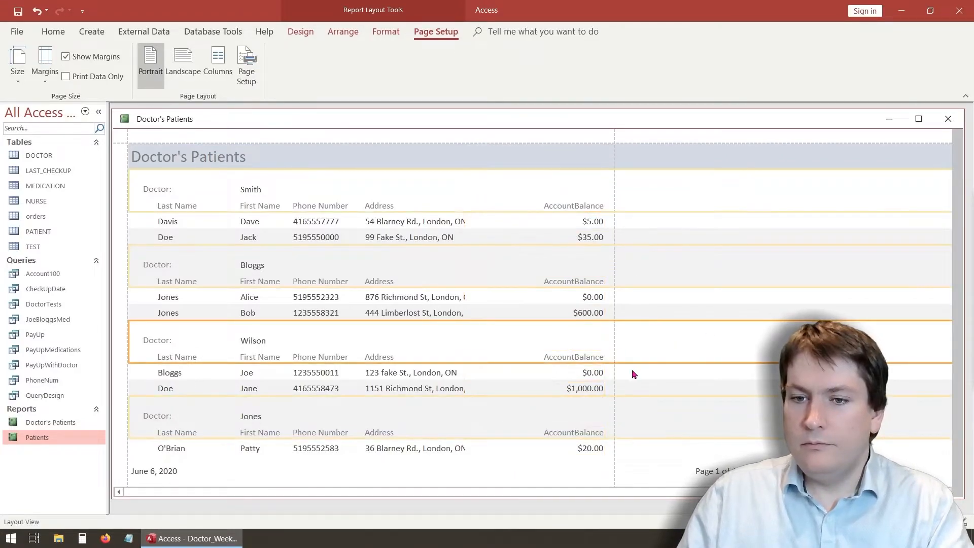
# - Move the page number box in the report's page footer inside the page margin line
pyautogui.click(334, 144)
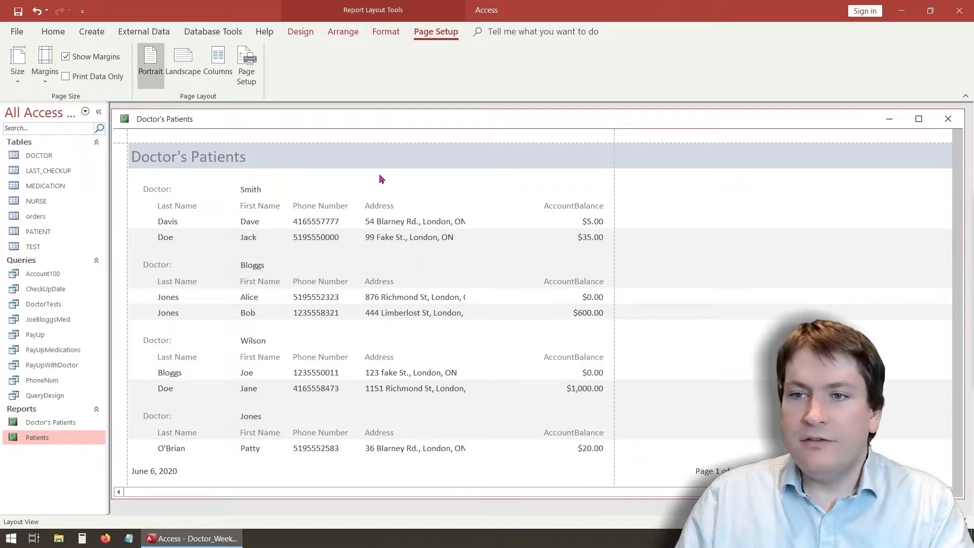
pyautogui.click(703, 467)
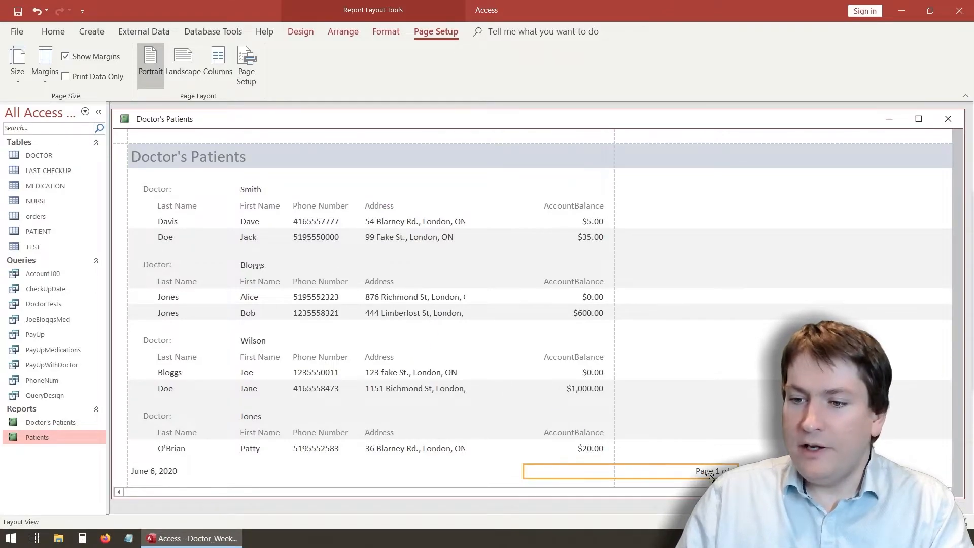
pyautogui.moveTo(553, 474); pyautogui.dragTo(581, 477)
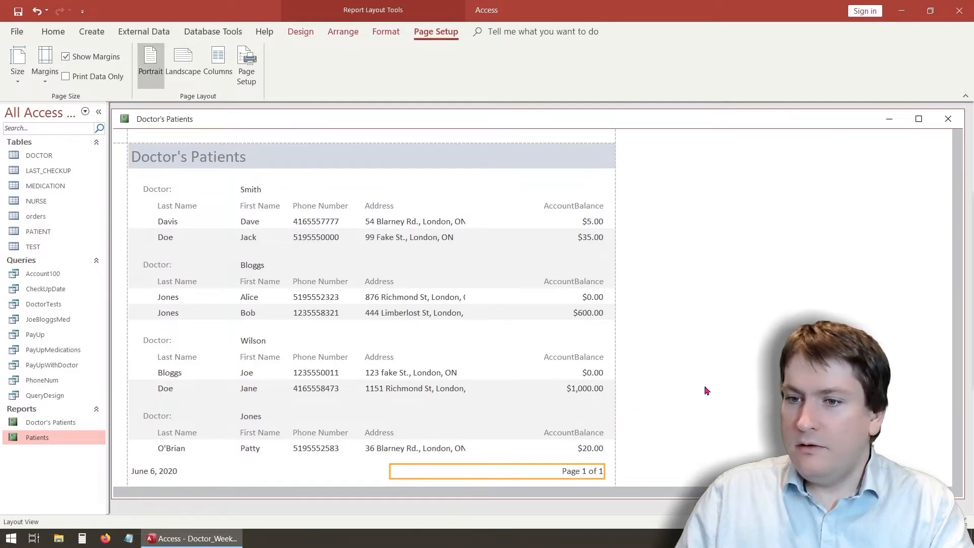
# - Check the rearranged report in Print Preview, and return to Layout View
pyautogui.click(301, 32)
pyautogui.click(18, 84)
pyautogui.click(43, 131)
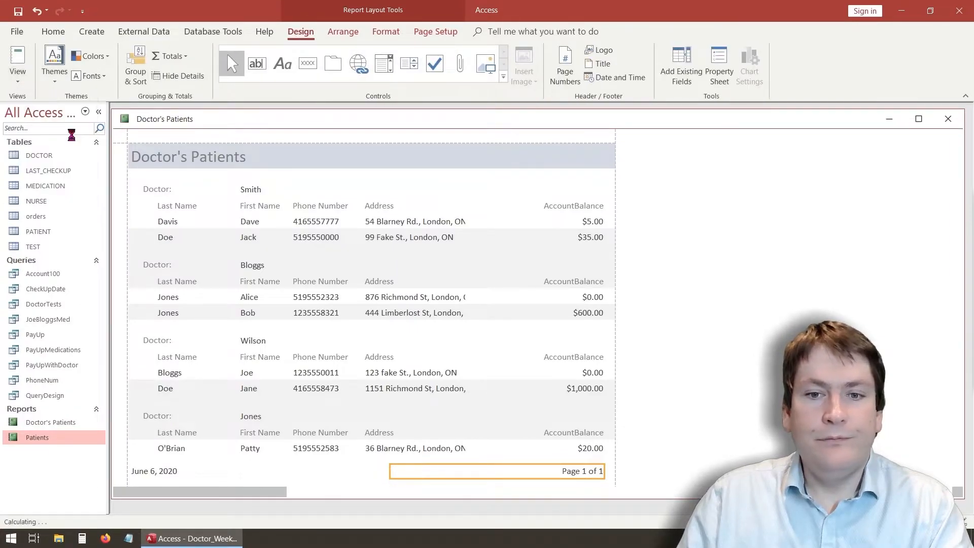
pyautogui.scroll(-5, 477, 240)
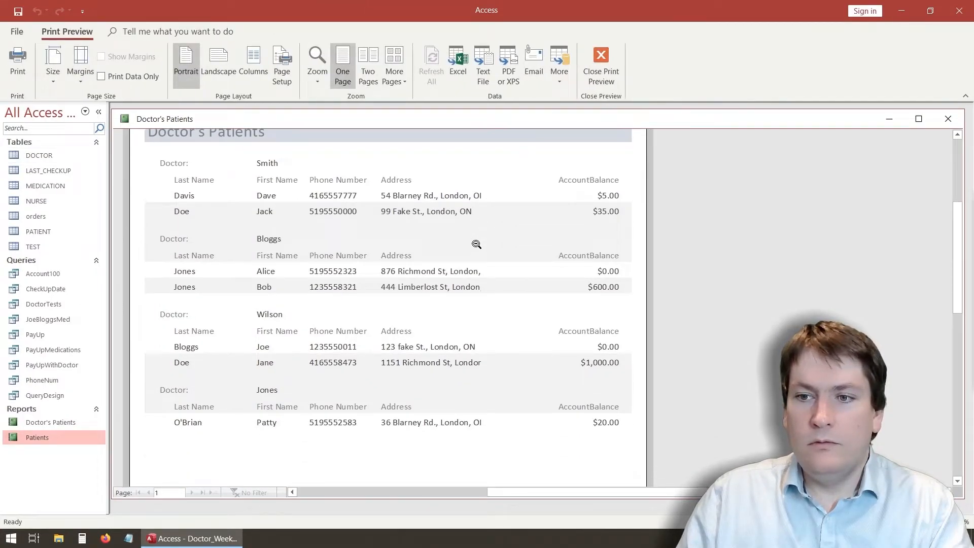
pyautogui.scroll(-3, 469, 260)
pyautogui.scroll(8, 467, 265)
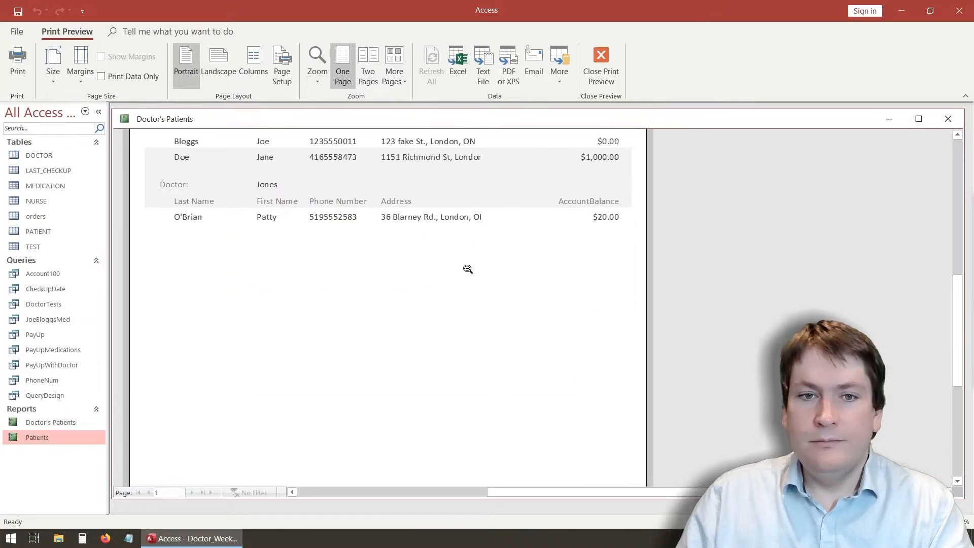
pyautogui.scroll(-1, 207, 273)
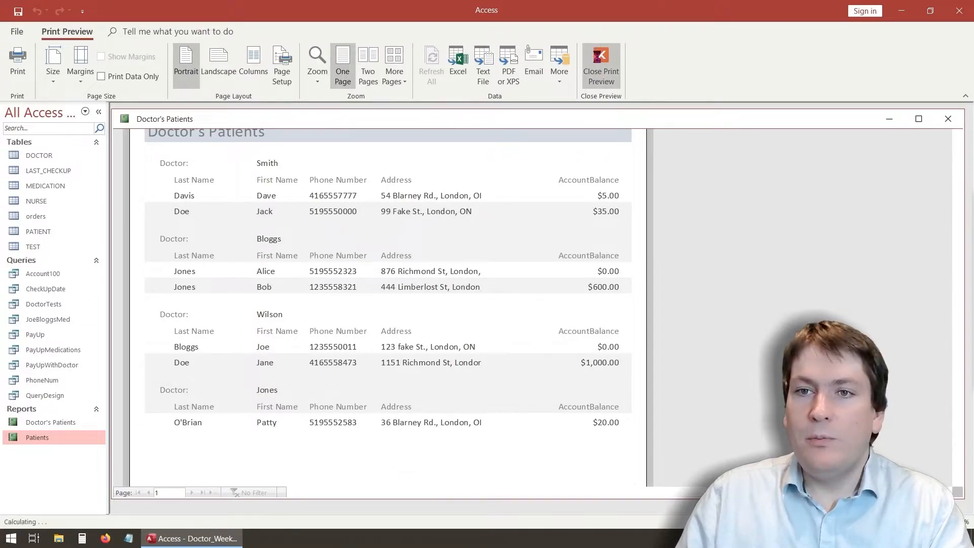
pyautogui.click(608, 59)
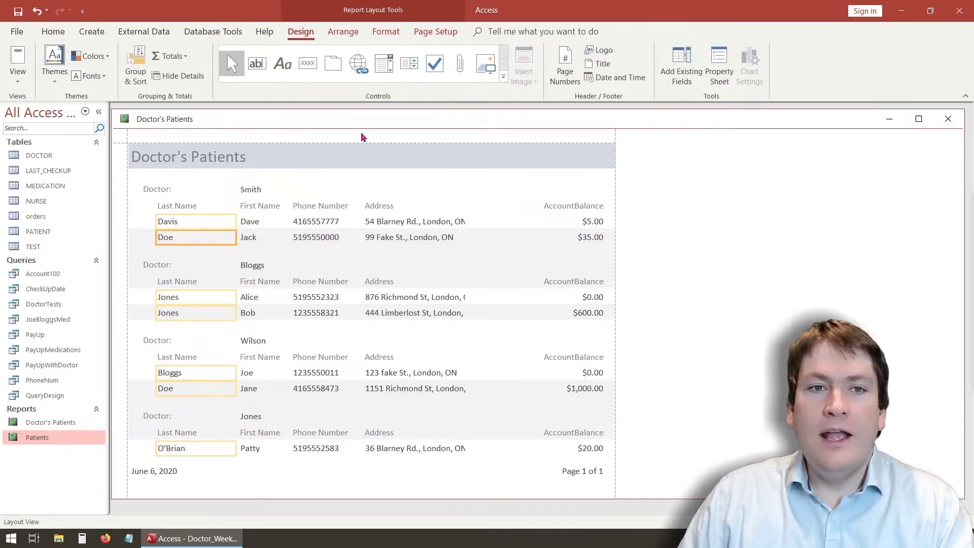
# - Add a Sum total of AccountBalance to each doctor's group
pyautogui.click(587, 239)
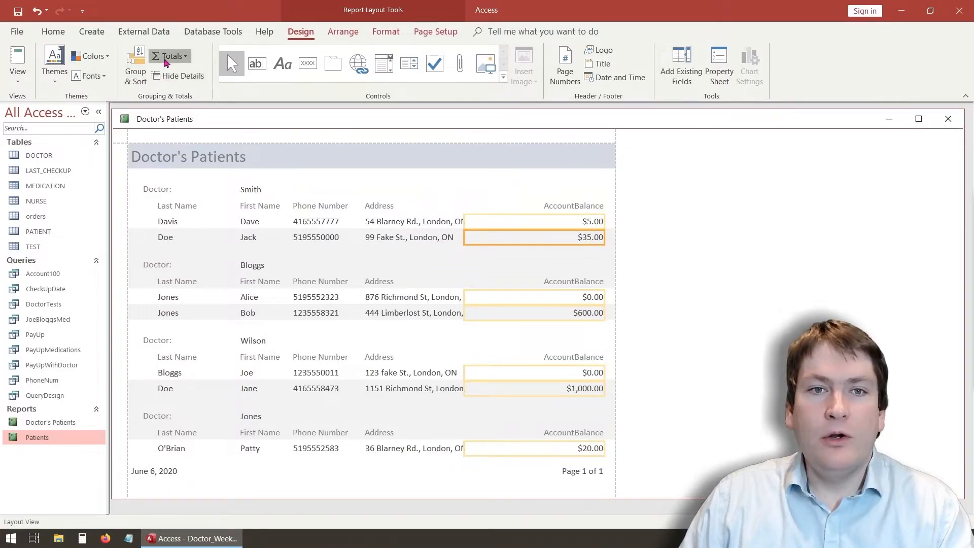
pyautogui.click(165, 62)
pyautogui.click(185, 74)
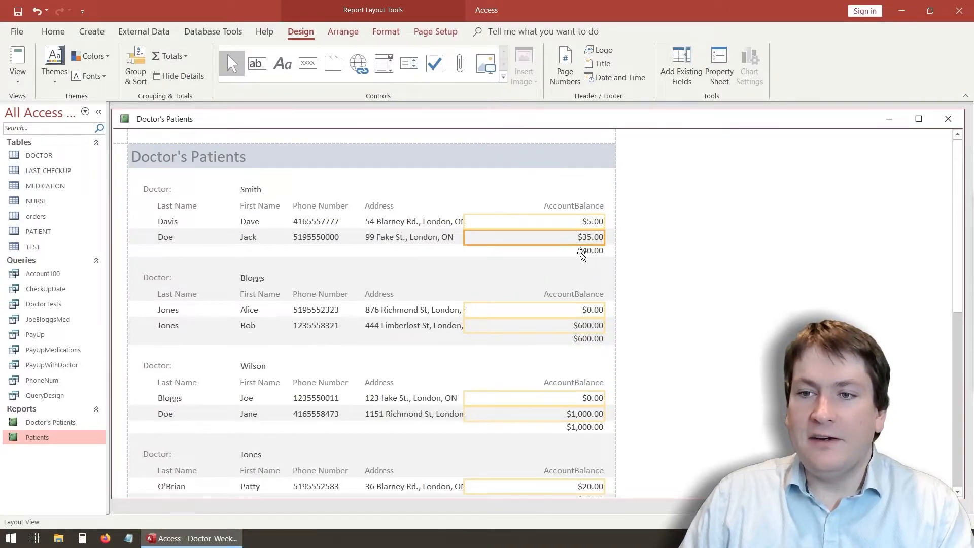
# - Examine the per-doctor subtotals and the grand total under the AccountBalance column of the Doctor's Patients report
pyautogui.scroll(-3, 584, 264)
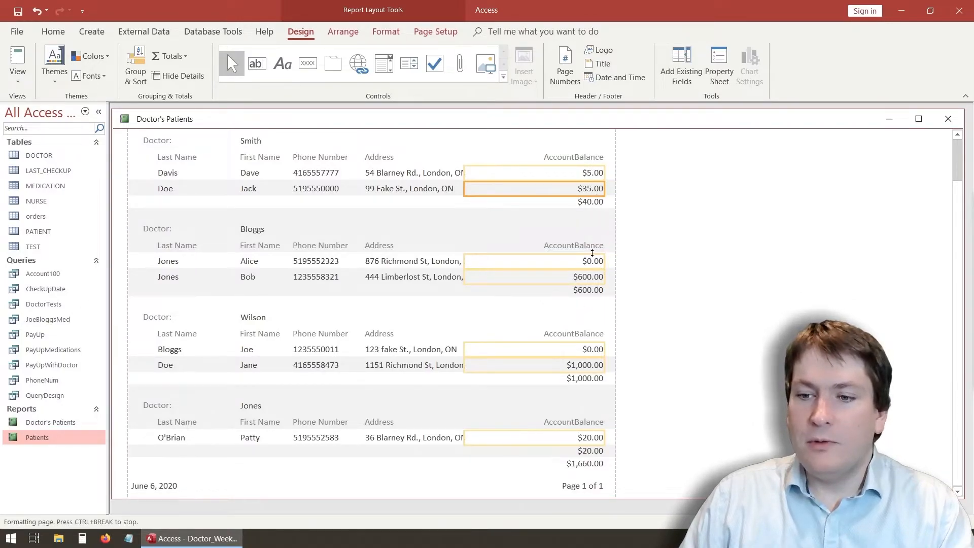
pyautogui.click(586, 465)
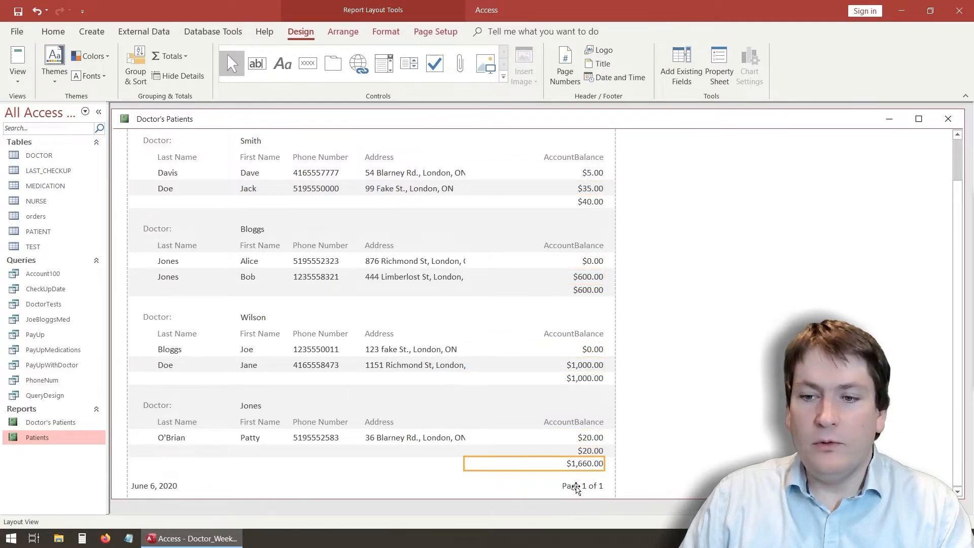
pyautogui.click(577, 452)
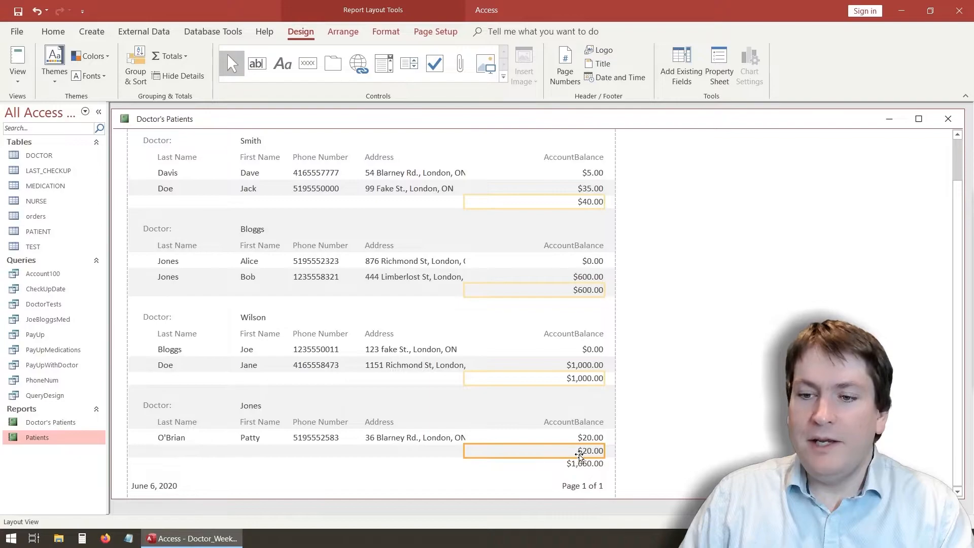
pyautogui.click(584, 463)
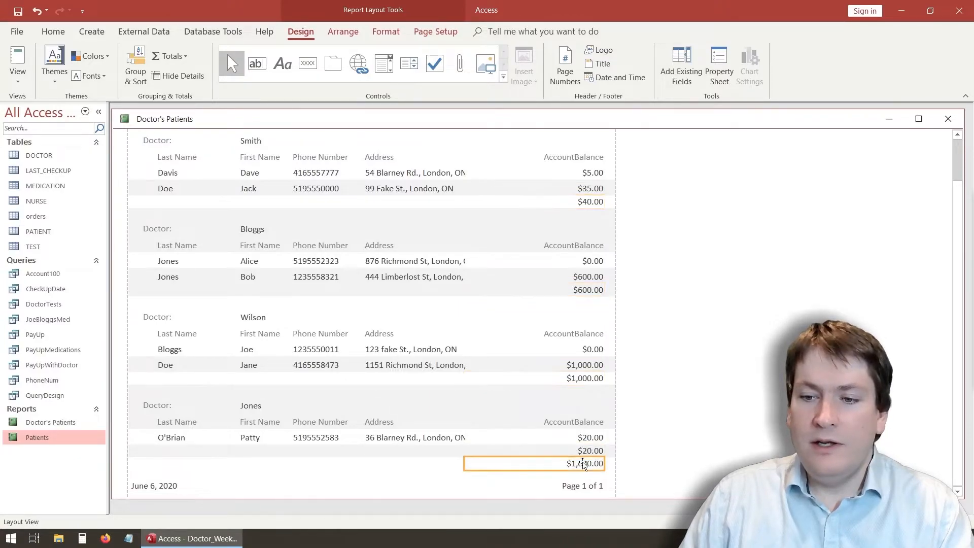
pyautogui.scroll(2, 568, 370)
pyautogui.scroll(-2, 576, 376)
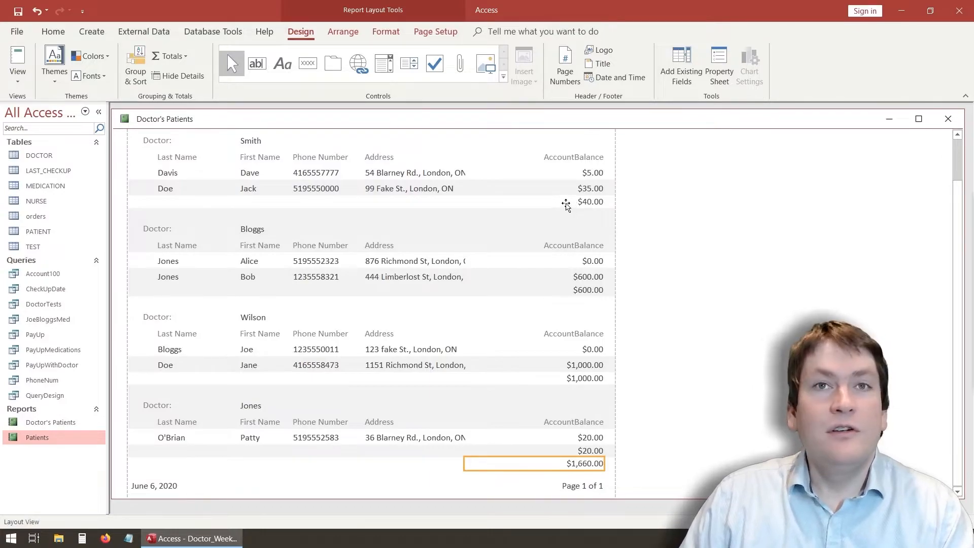
# - Format the per-doctor AccountBalance subtotals as bold red text
pyautogui.click(584, 203)
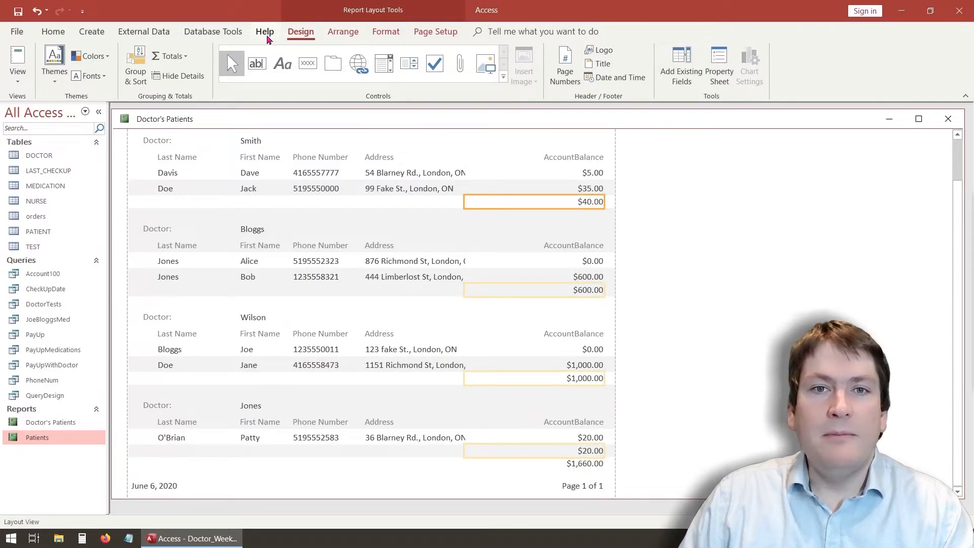
pyautogui.click(386, 31)
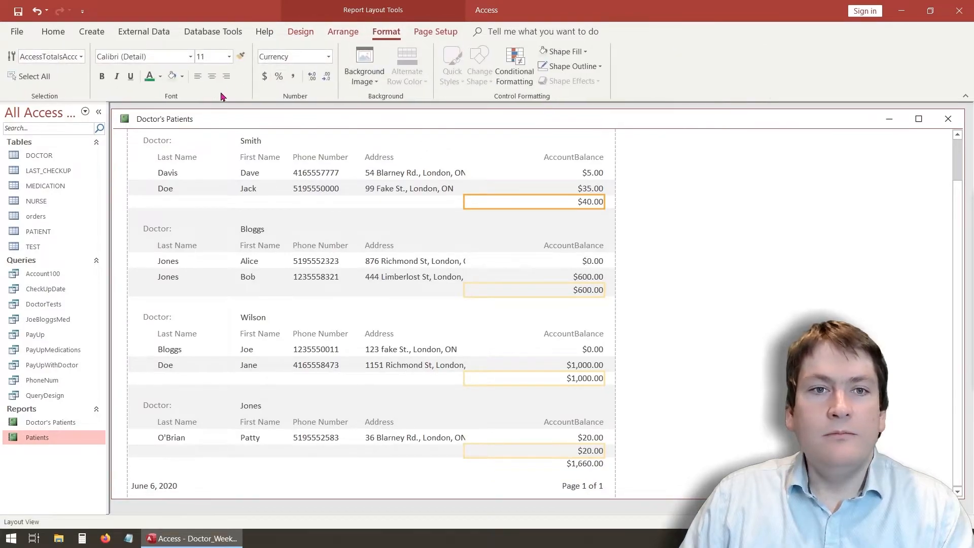
pyautogui.click(101, 76)
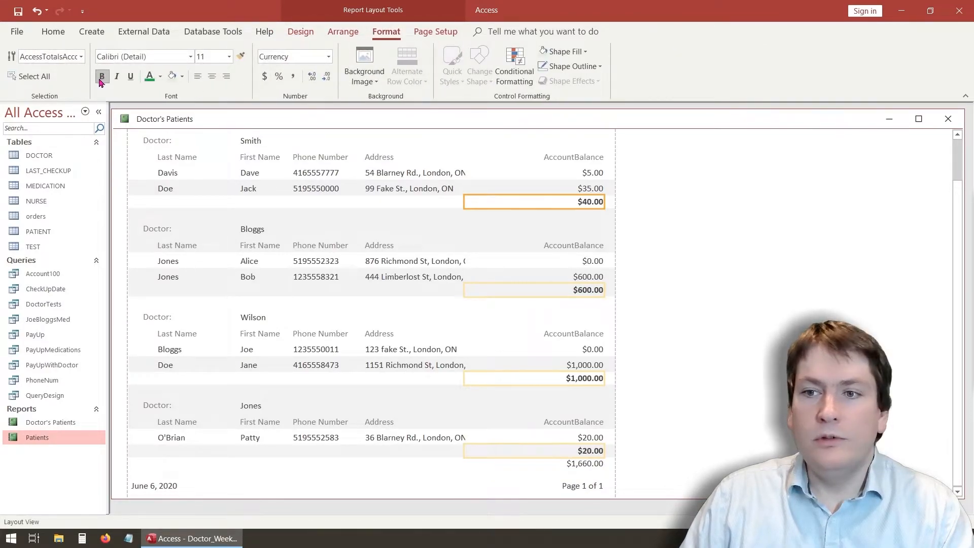
pyautogui.click(160, 77)
pyautogui.click(168, 271)
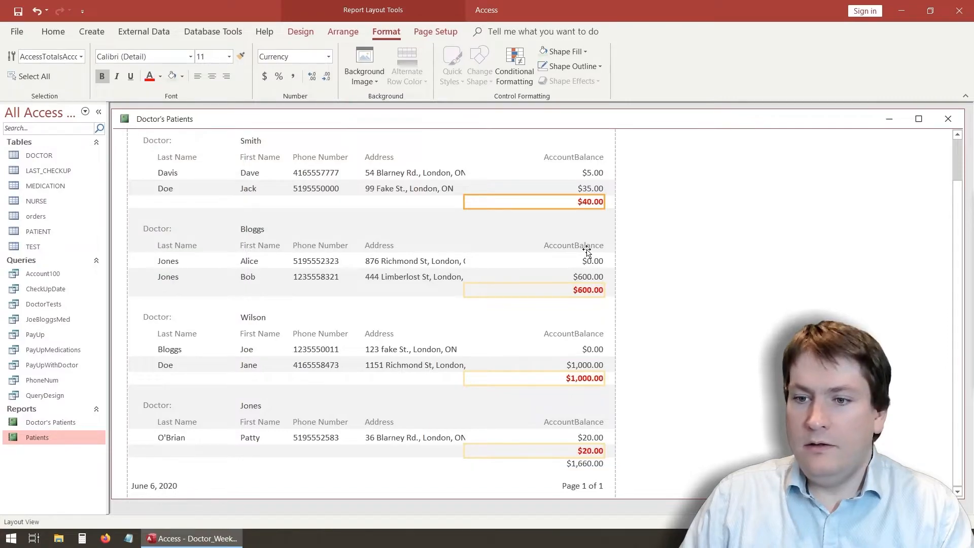
pyautogui.click(670, 289)
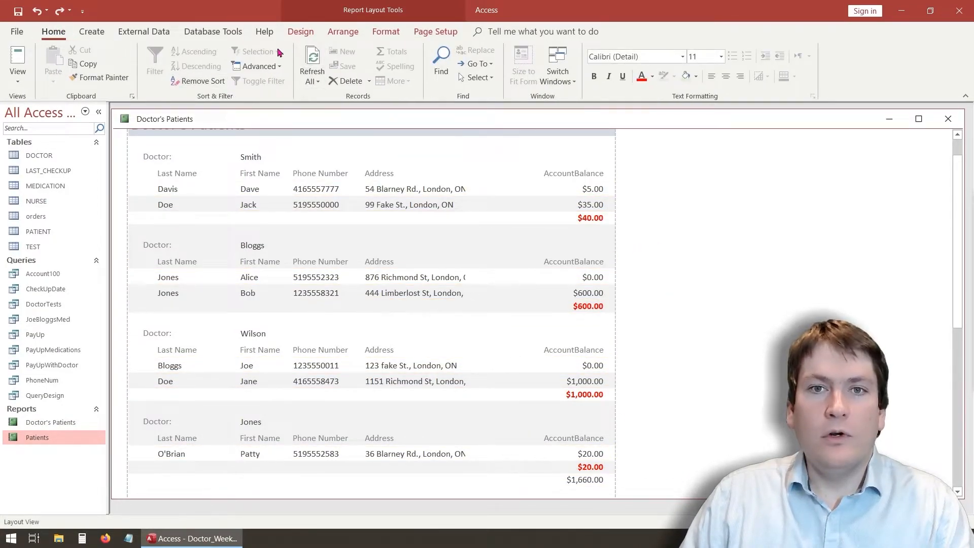
# - Set the font size of the AccountBalance grand total at the end of the report to 24
pyautogui.click(598, 483)
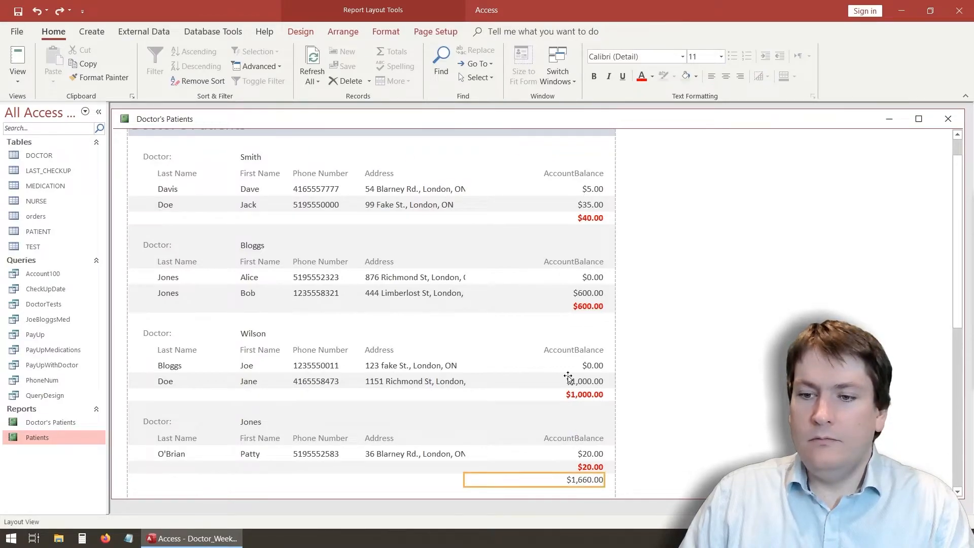
pyautogui.click(386, 31)
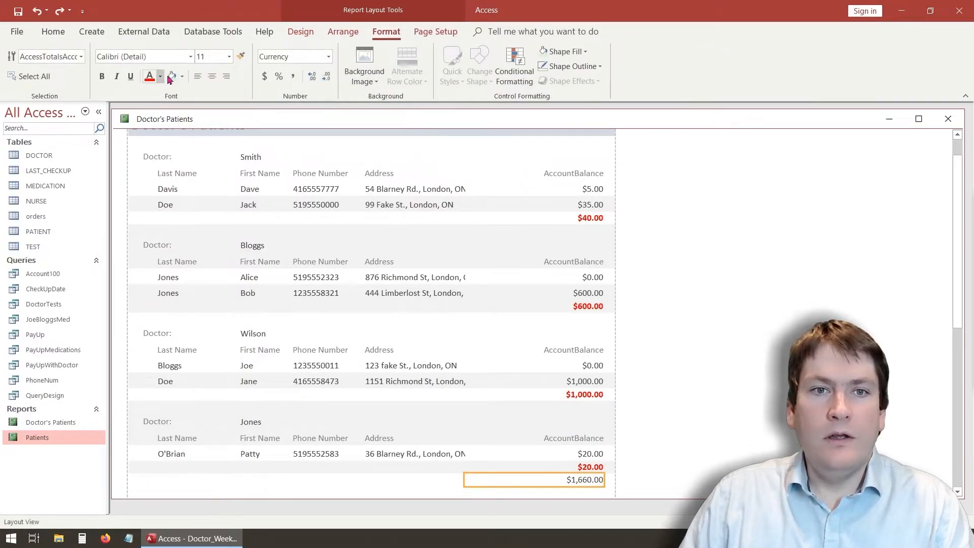
pyautogui.click(227, 57)
pyautogui.click(230, 58)
pyautogui.click(209, 218)
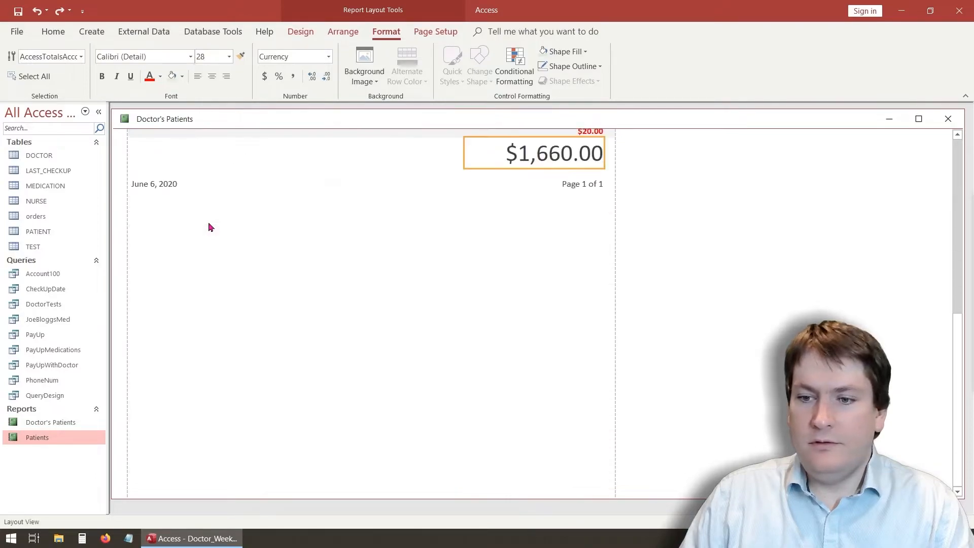
pyautogui.scroll(6, 276, 224)
pyautogui.scroll(1, 275, 193)
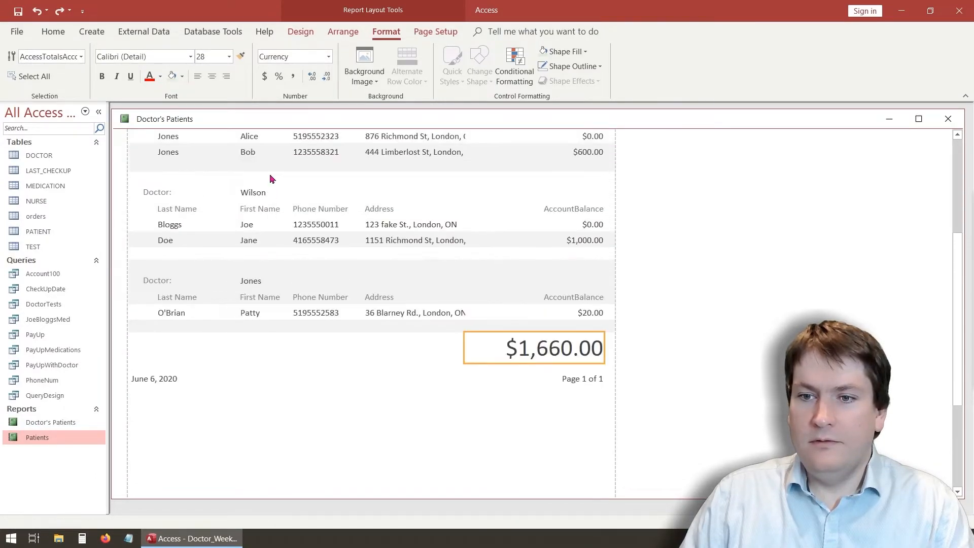
pyautogui.click(229, 57)
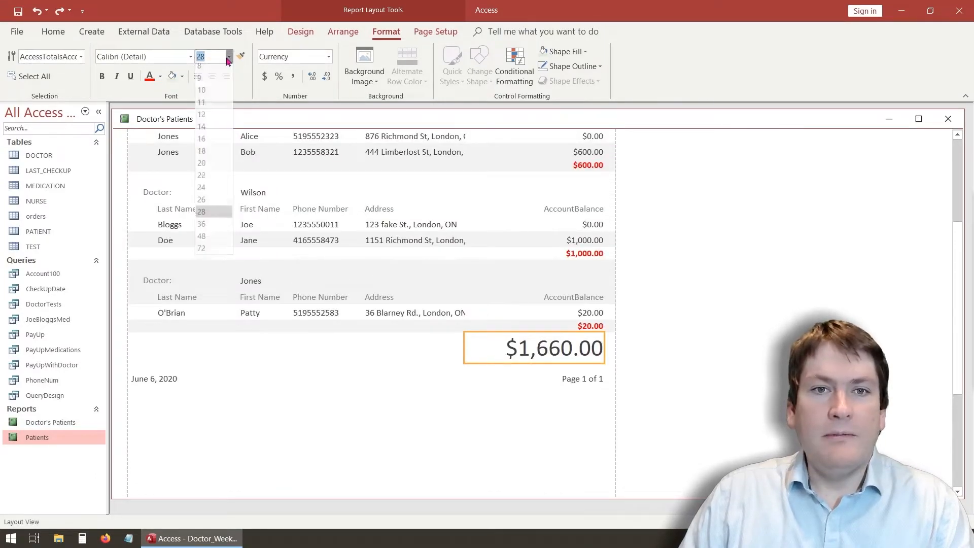
pyautogui.click(216, 188)
pyautogui.scroll(3, 224, 165)
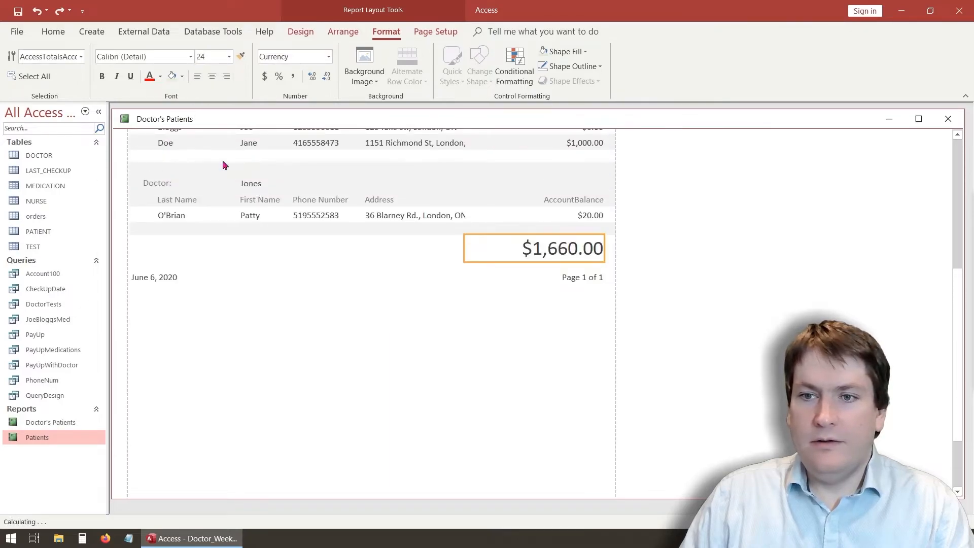
# - Make the grand total bold and colour its text dark green
pyautogui.click(160, 77)
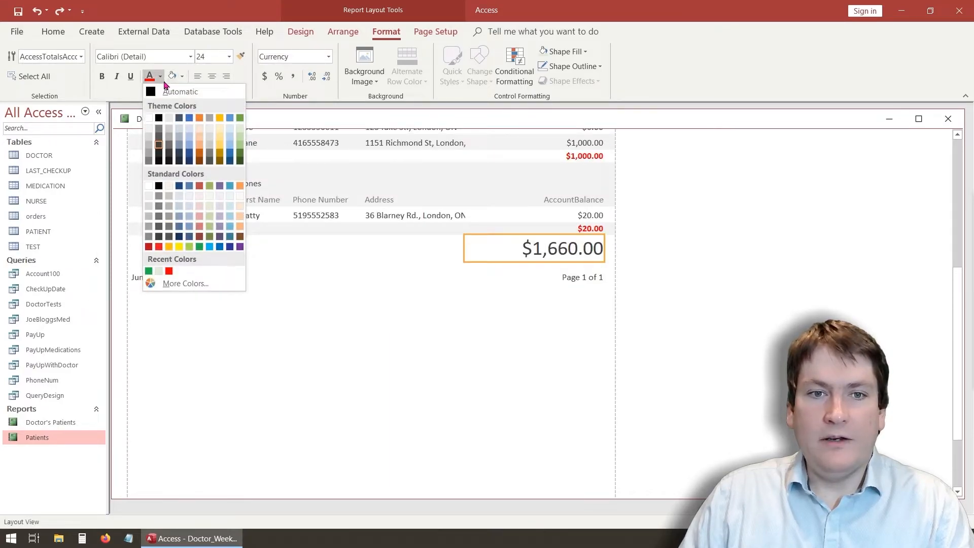
pyautogui.click(239, 154)
pyautogui.click(102, 76)
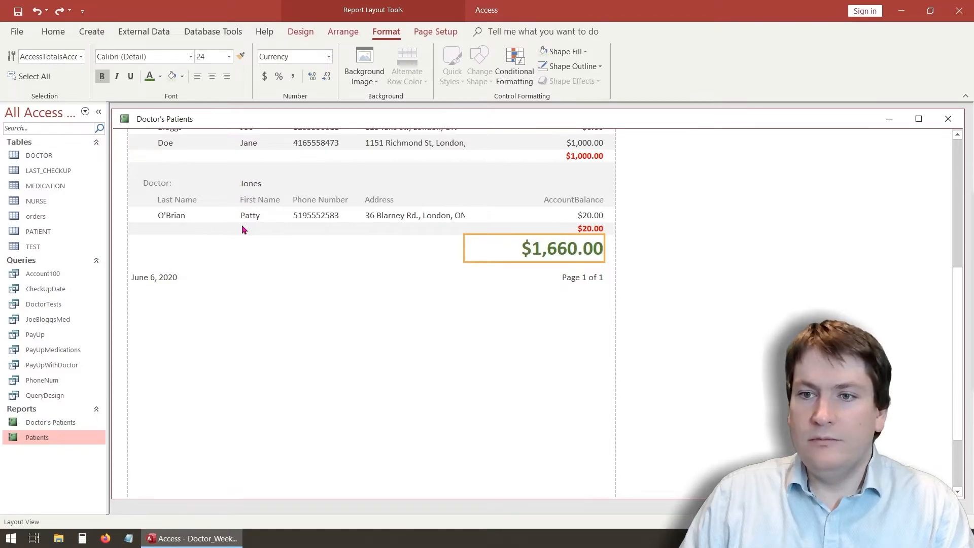
pyautogui.scroll(5, 242, 231)
pyautogui.scroll(1, 242, 234)
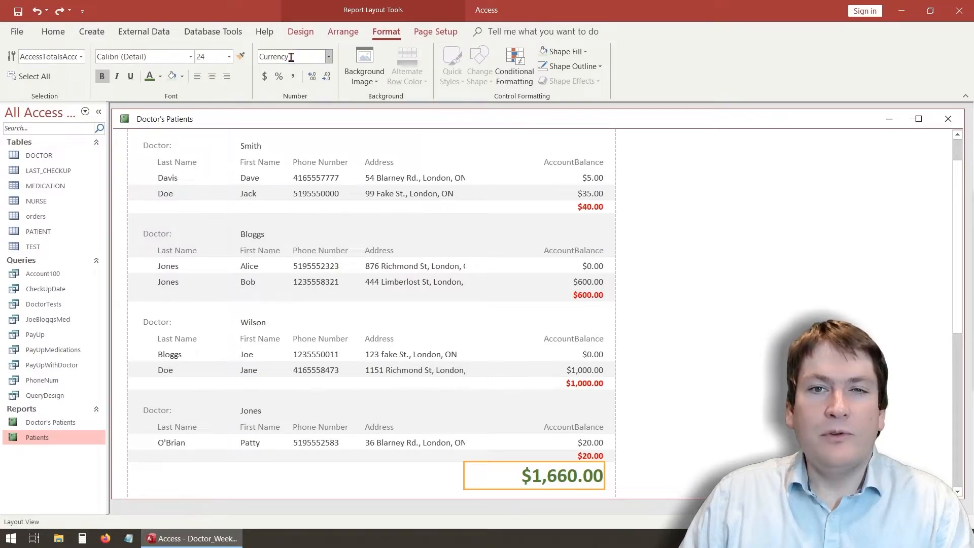
# - In Design View, add a label reading "Doctor Total:" to the DoctorID Footer, just before the AccountBalance sum
pyautogui.click(54, 33)
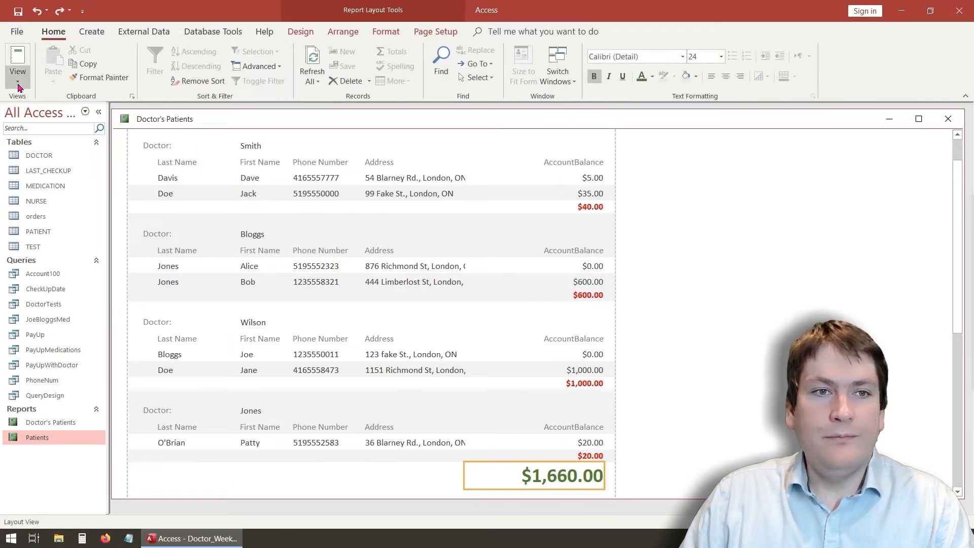
pyautogui.click(14, 74)
pyautogui.click(51, 185)
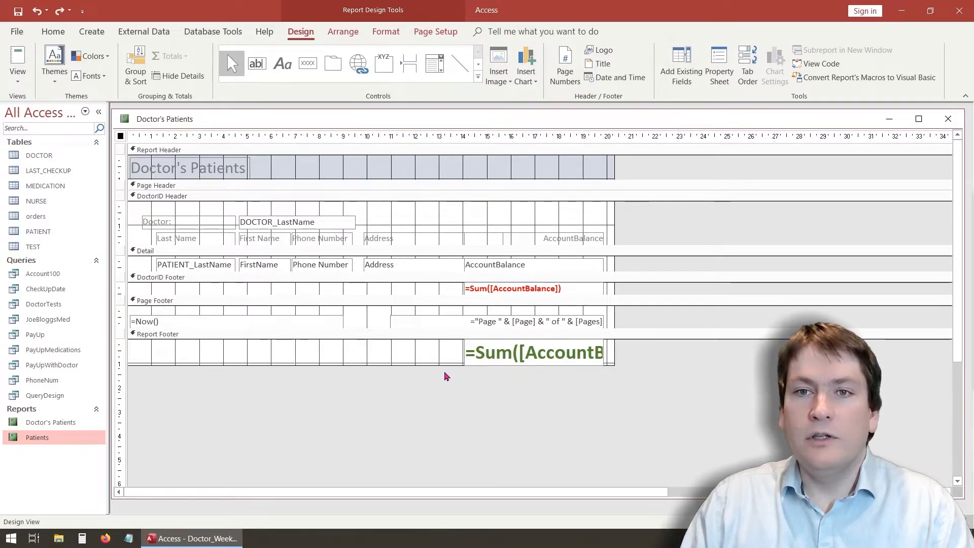
pyautogui.click(284, 70)
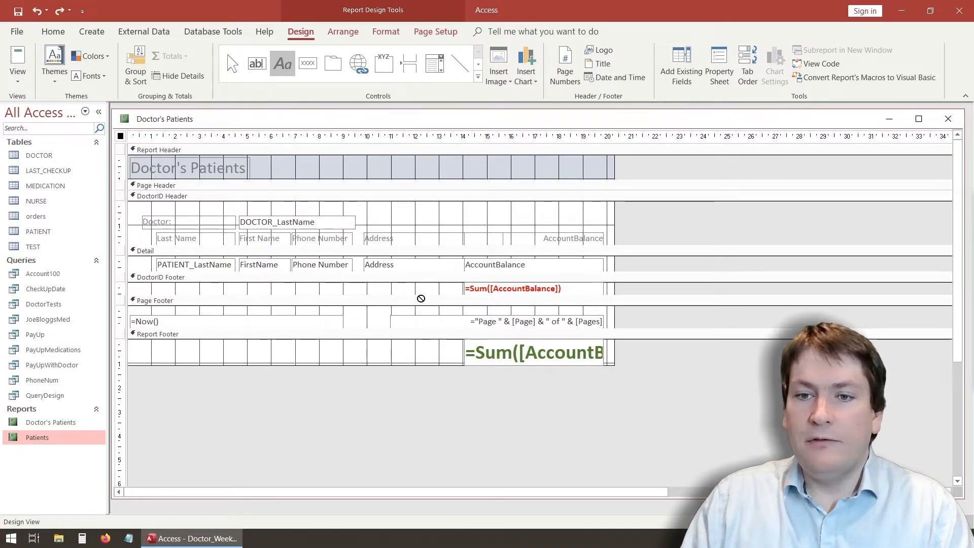
pyautogui.moveTo(411, 285); pyautogui.dragTo(458, 296)
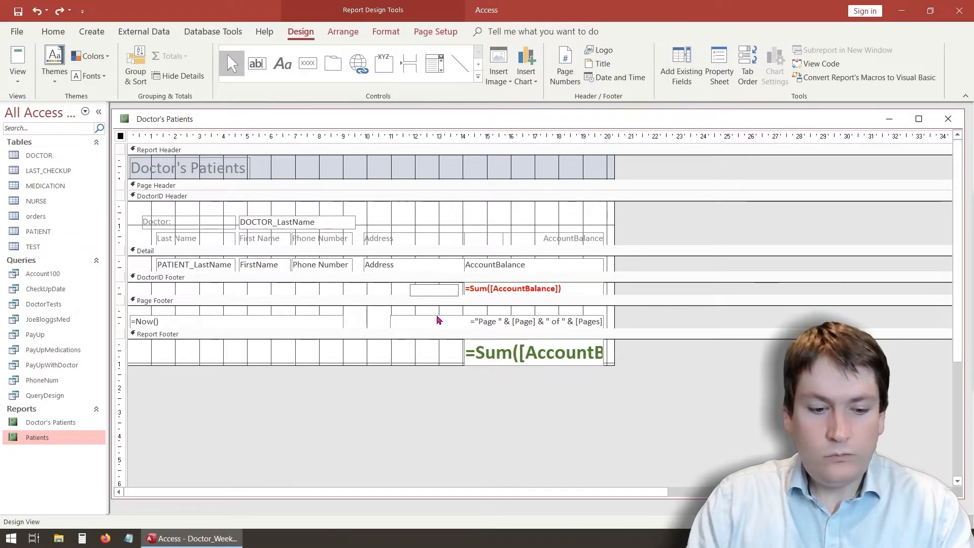
pyautogui.write('Doc')
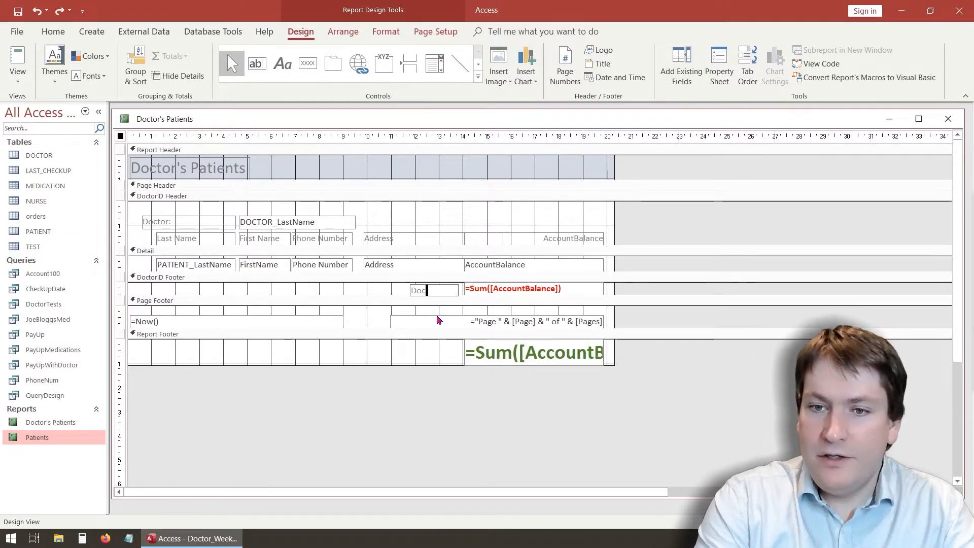
pyautogui.write('tor Total:')
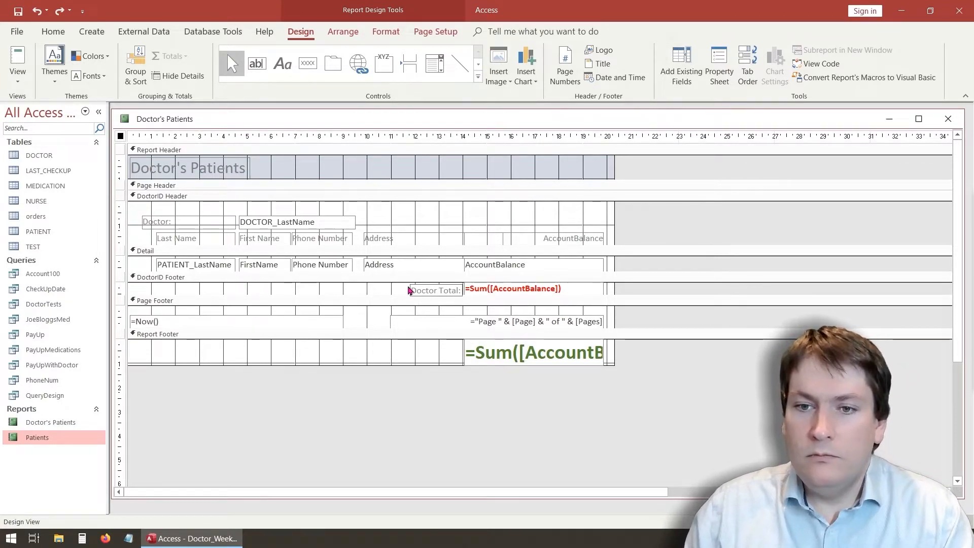
# - Add a label reading "Total:" to the Report Footer before the grand total sum and shift it closer to the sum
pyautogui.click(283, 64)
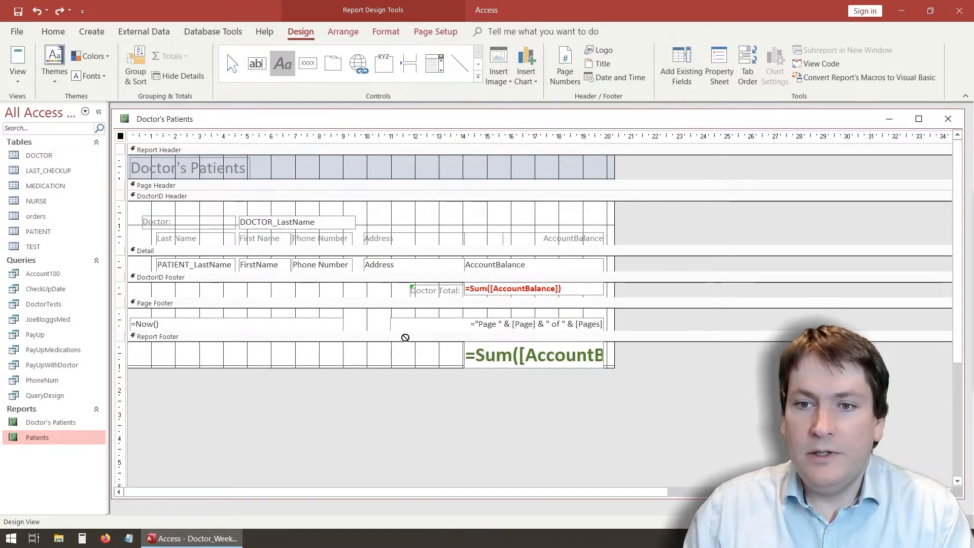
pyautogui.moveTo(403, 343); pyautogui.dragTo(456, 363)
pyautogui.write('T')
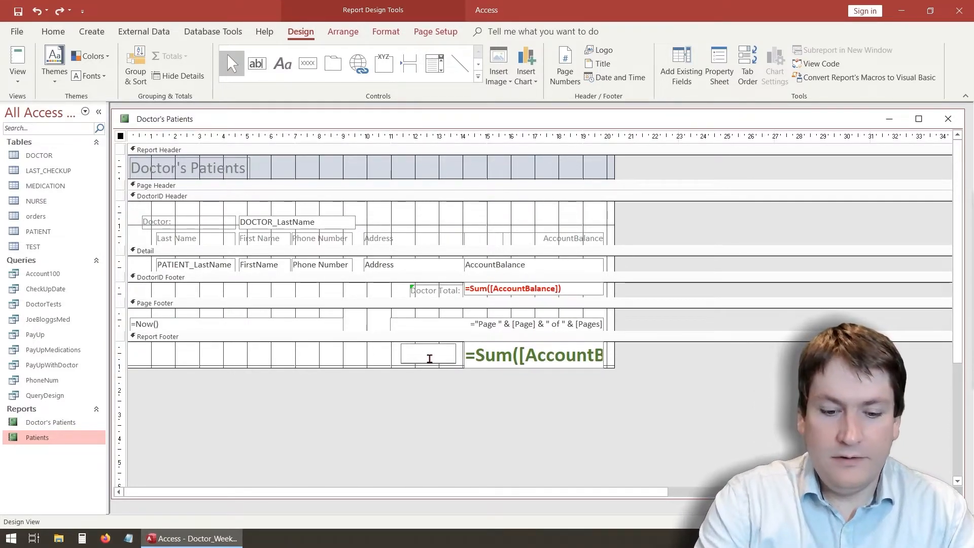
pyautogui.write('otal:')
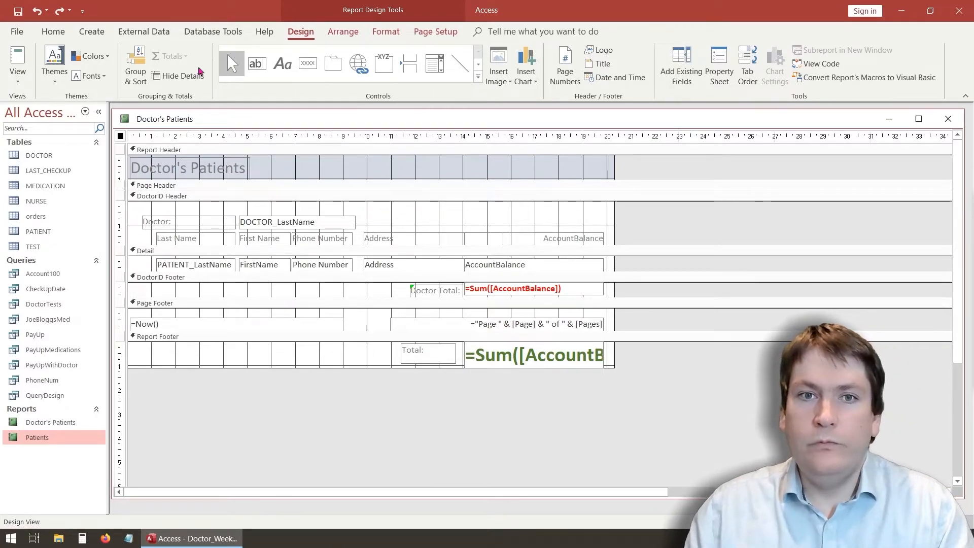
pyautogui.press('Return')
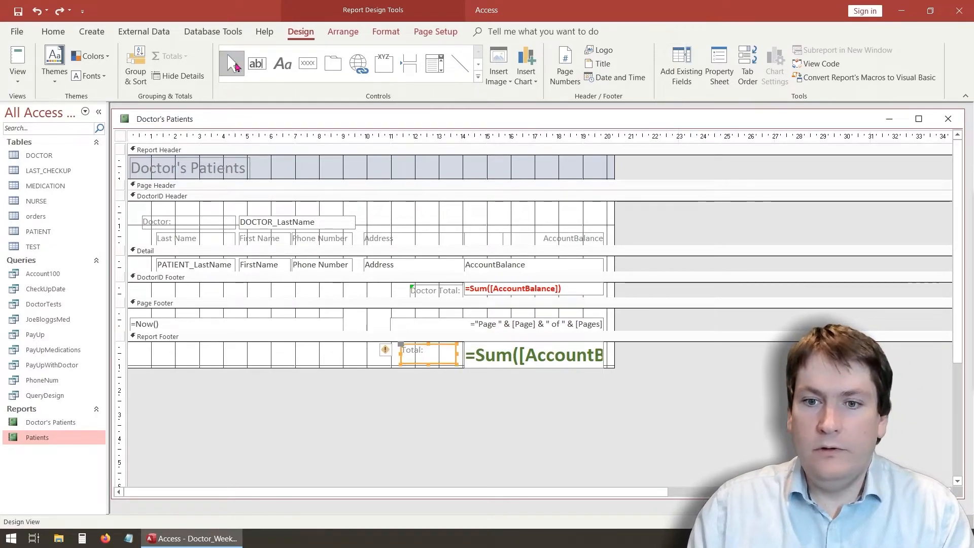
pyautogui.moveTo(413, 347); pyautogui.dragTo(437, 346)
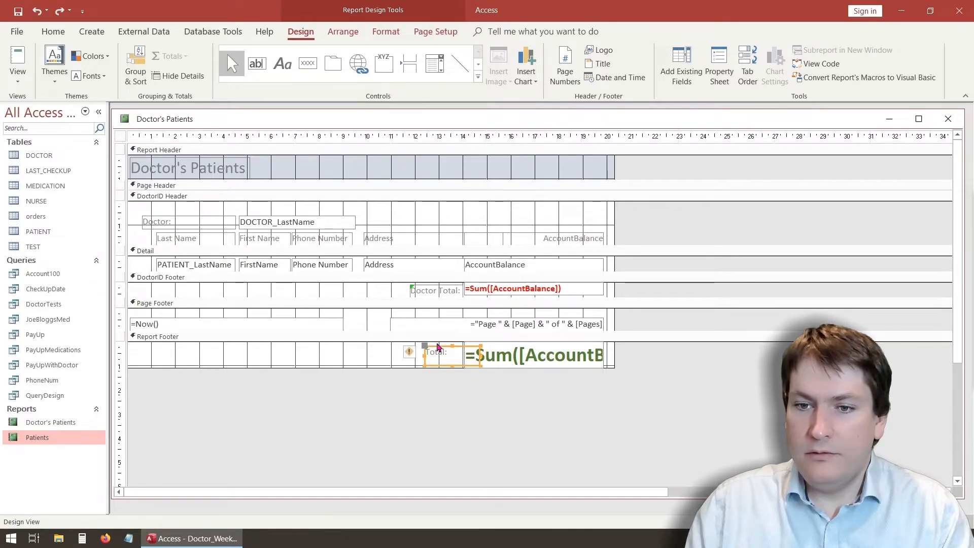
# - In Layout View, move the "Doctor Total:" labels right beside the red subtotal amounts
pyautogui.click(18, 76)
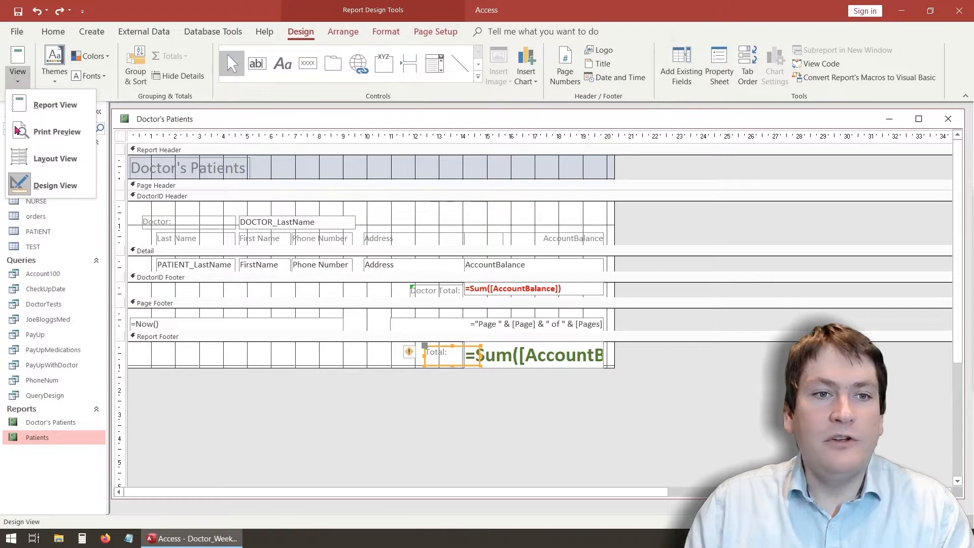
pyautogui.click(54, 170)
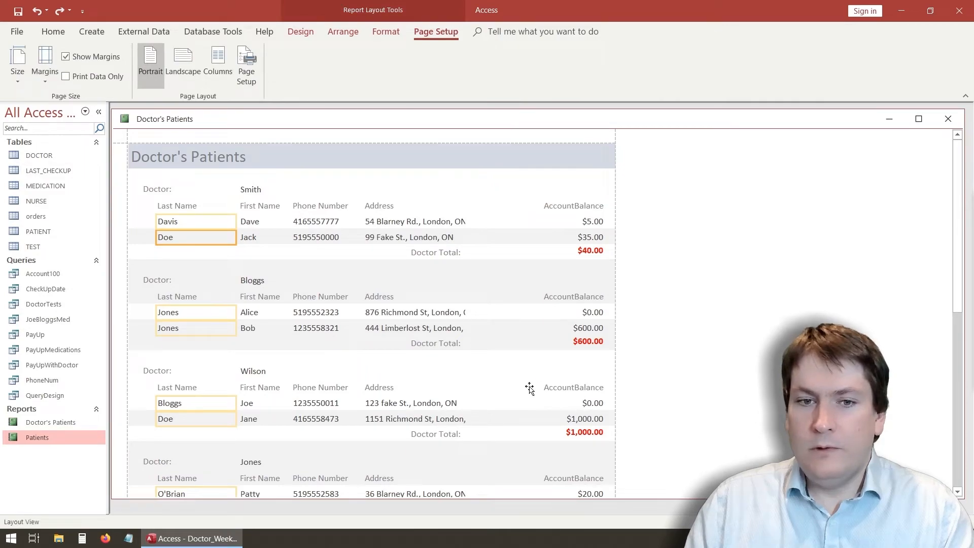
pyautogui.scroll(-3, 535, 270)
pyautogui.click(436, 262)
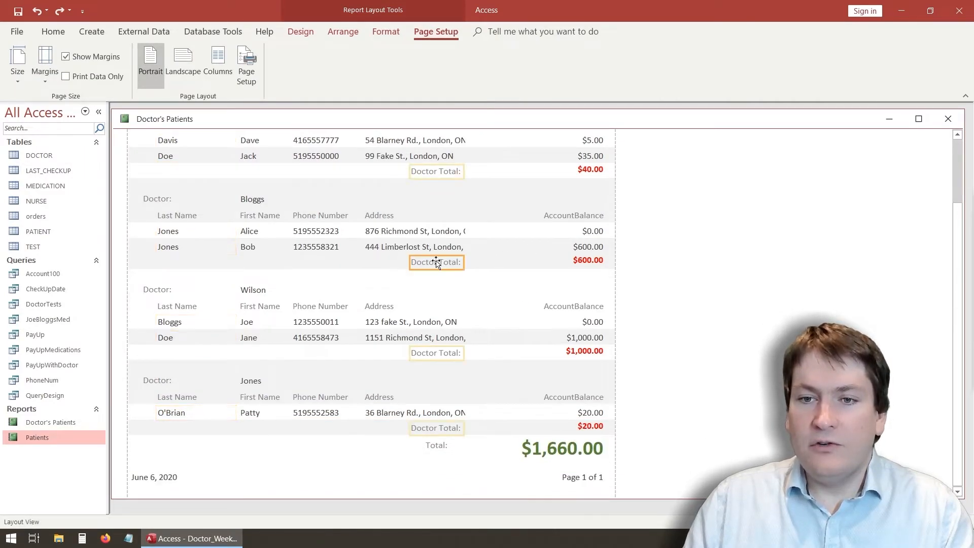
pyautogui.click(438, 448)
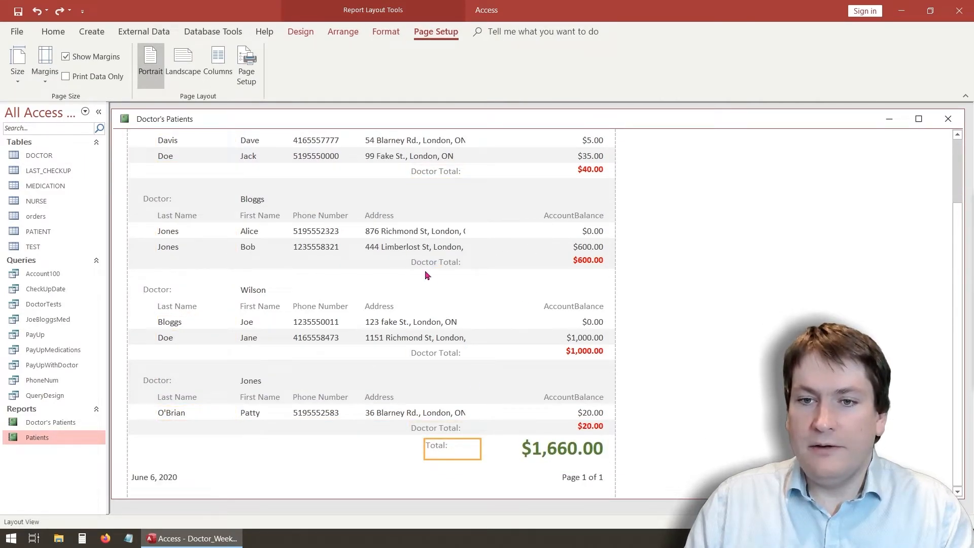
pyautogui.click(427, 263)
pyautogui.moveTo(470, 263); pyautogui.dragTo(546, 262)
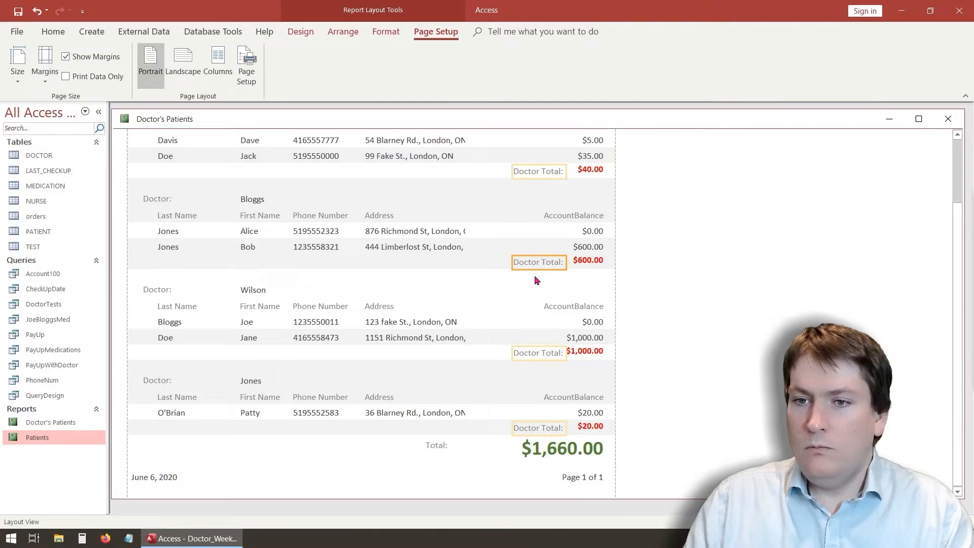
# - Make the "Doctor Total:" labels bold and red, and remove the bold formatting from the per-doctor subtotal amounts
pyautogui.click(341, 31)
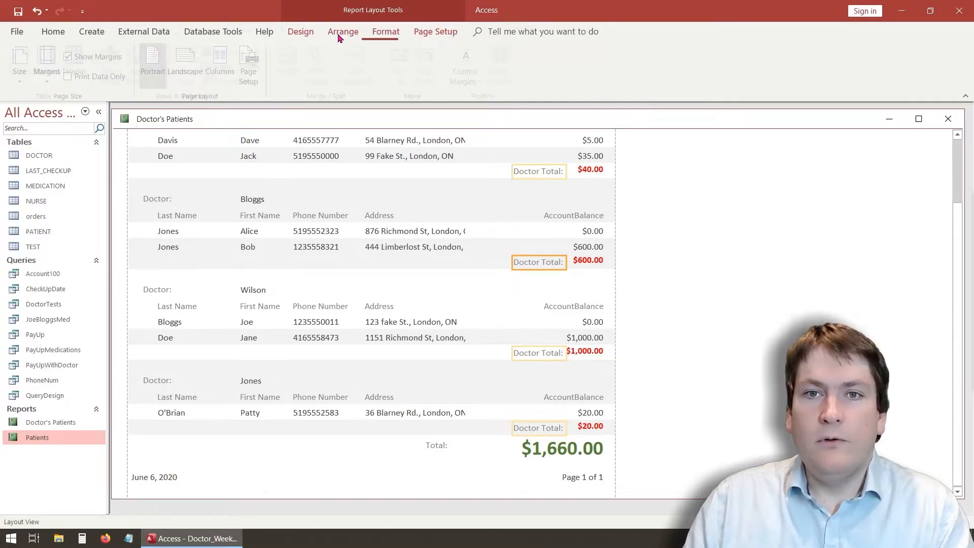
pyautogui.click(384, 31)
pyautogui.click(101, 76)
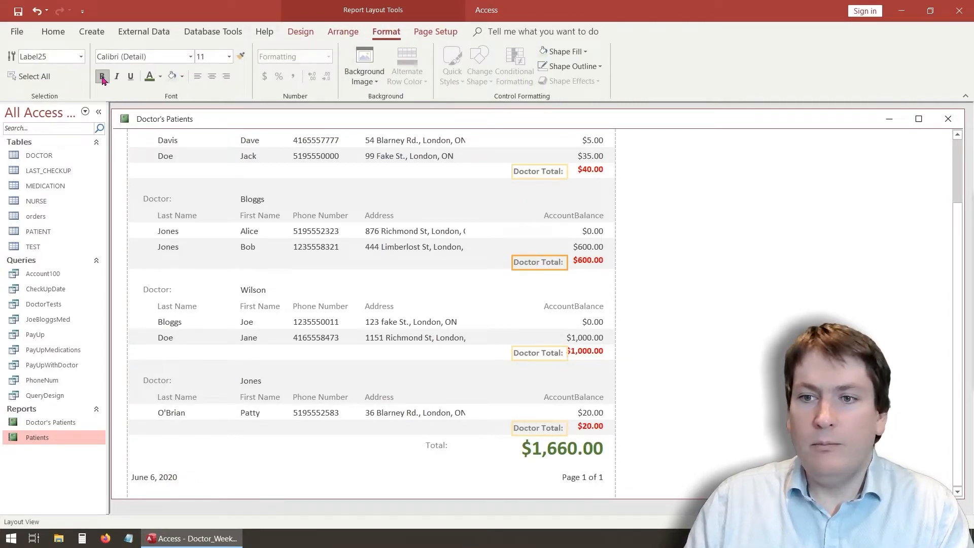
pyautogui.click(161, 76)
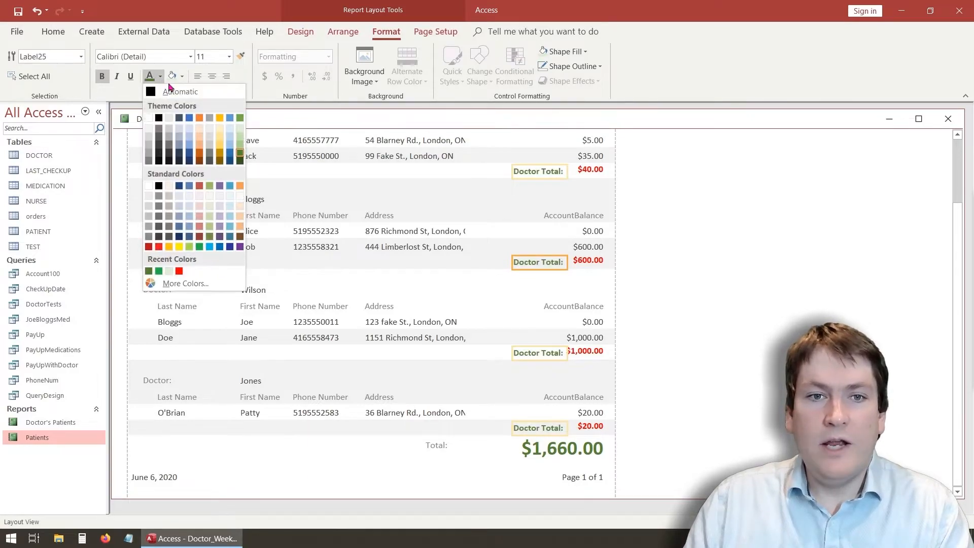
pyautogui.click(179, 271)
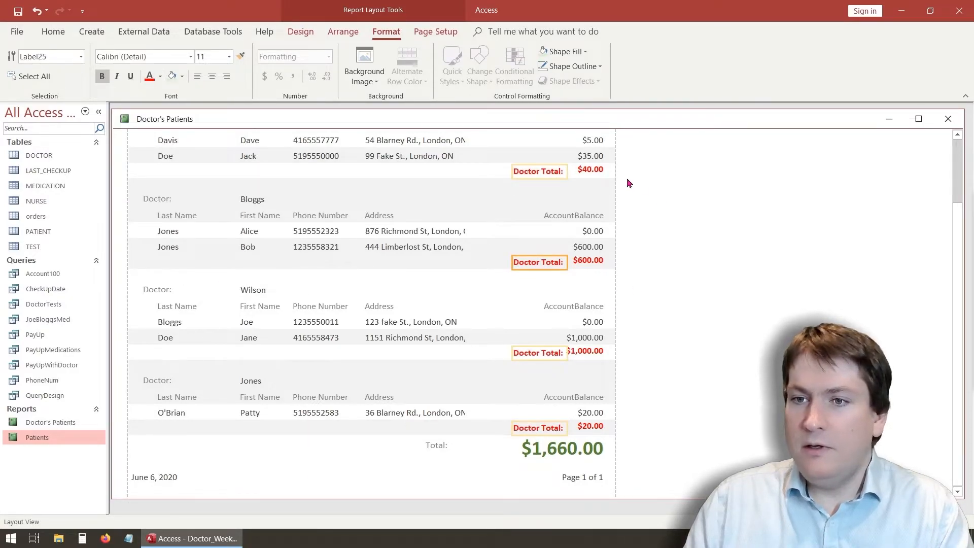
pyautogui.click(585, 168)
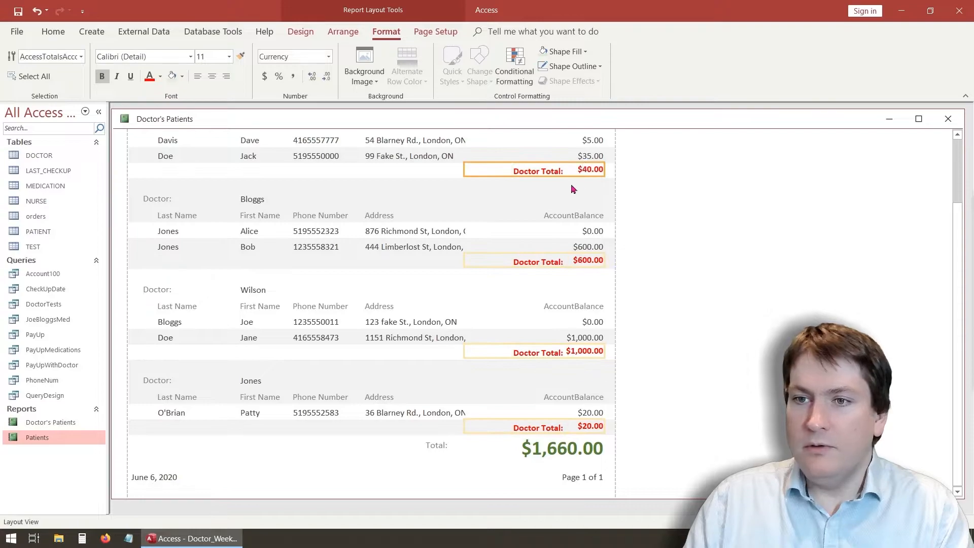
pyautogui.click(101, 77)
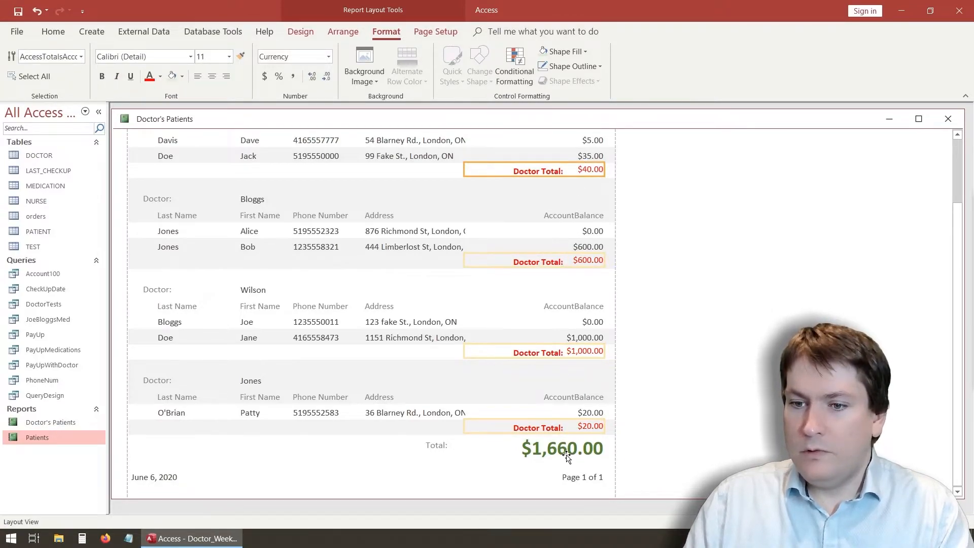
# - Format the "Total:" label as 24-point bold dark green text and remove bold from the grand total amount
pyautogui.click(436, 447)
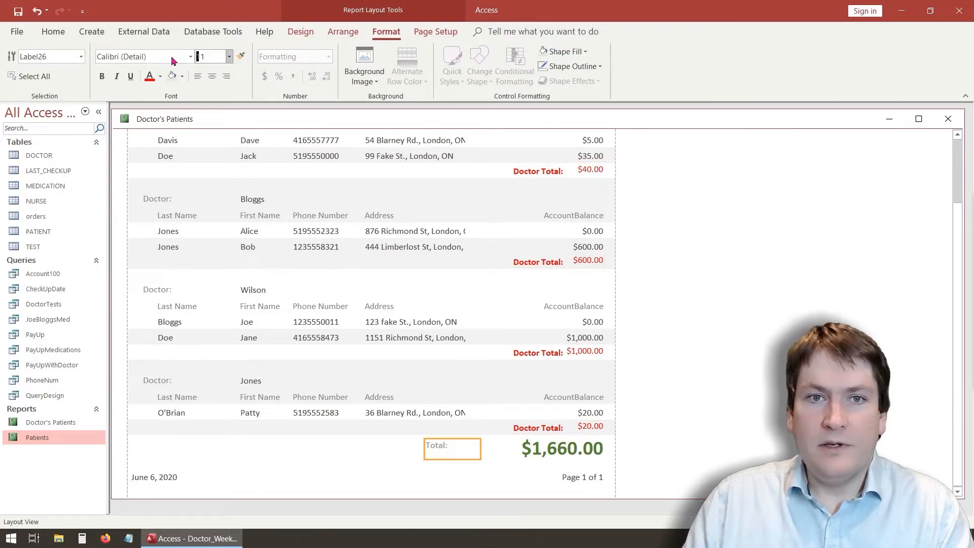
pyautogui.click(190, 59)
pyautogui.click(212, 56)
pyautogui.write('24')
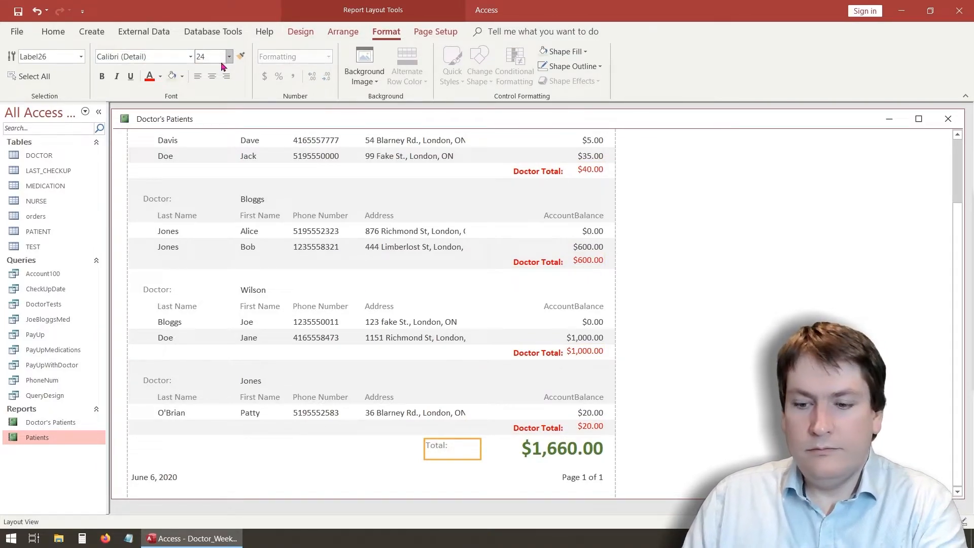
pyautogui.press('Return')
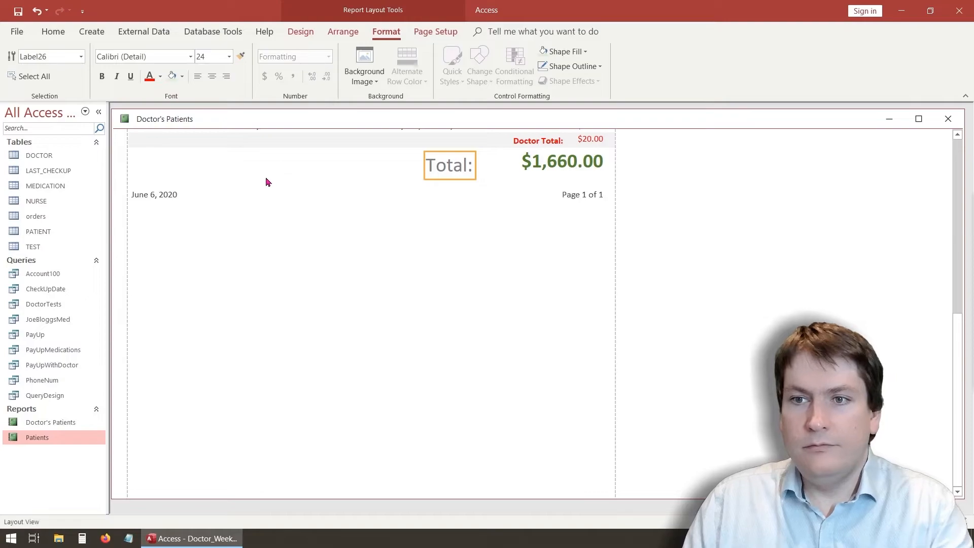
pyautogui.click(102, 76)
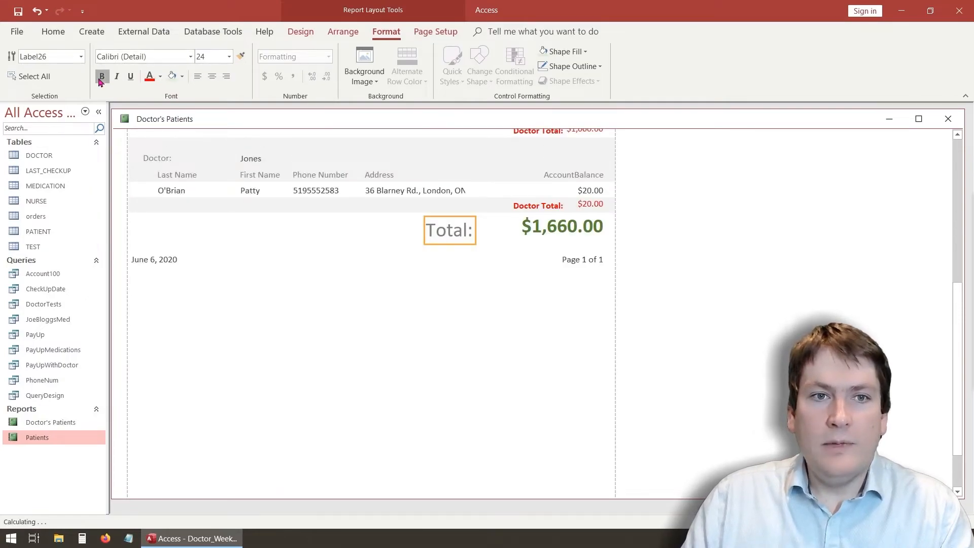
pyautogui.click(161, 77)
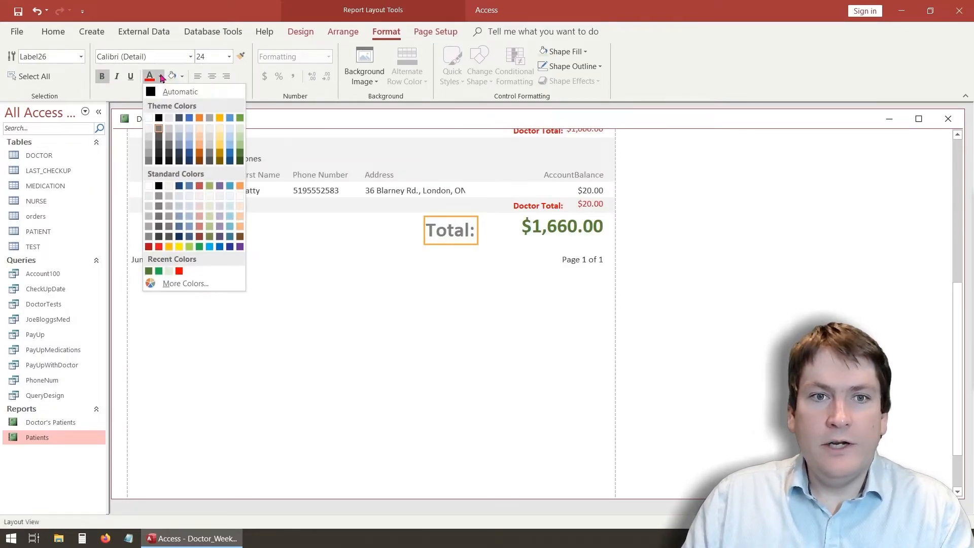
pyautogui.click(148, 271)
pyautogui.click(550, 237)
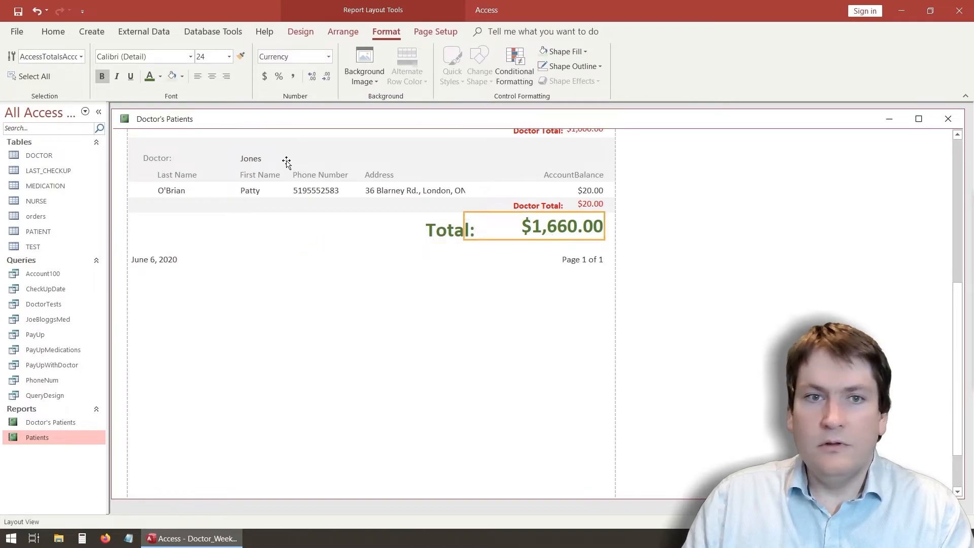
pyautogui.click(101, 76)
# - Move the "Total:" label right beside the grand total amount without overlapping it
pyautogui.click(440, 237)
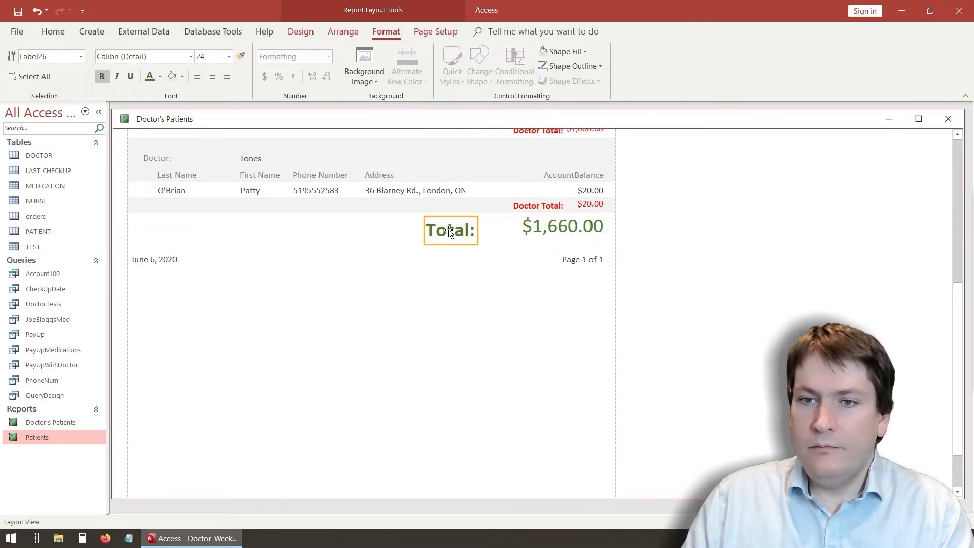
pyautogui.moveTo(450, 232); pyautogui.dragTo(495, 236)
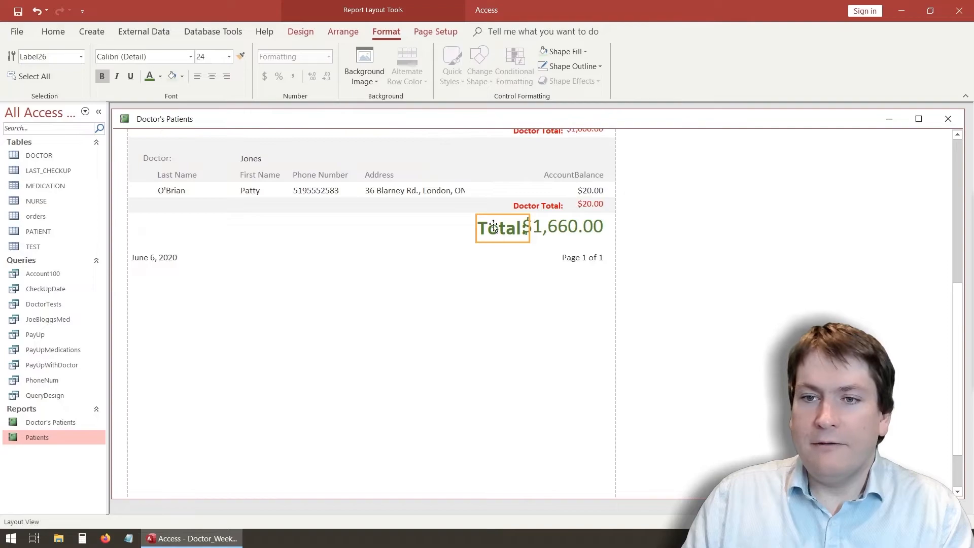
pyautogui.click(482, 230)
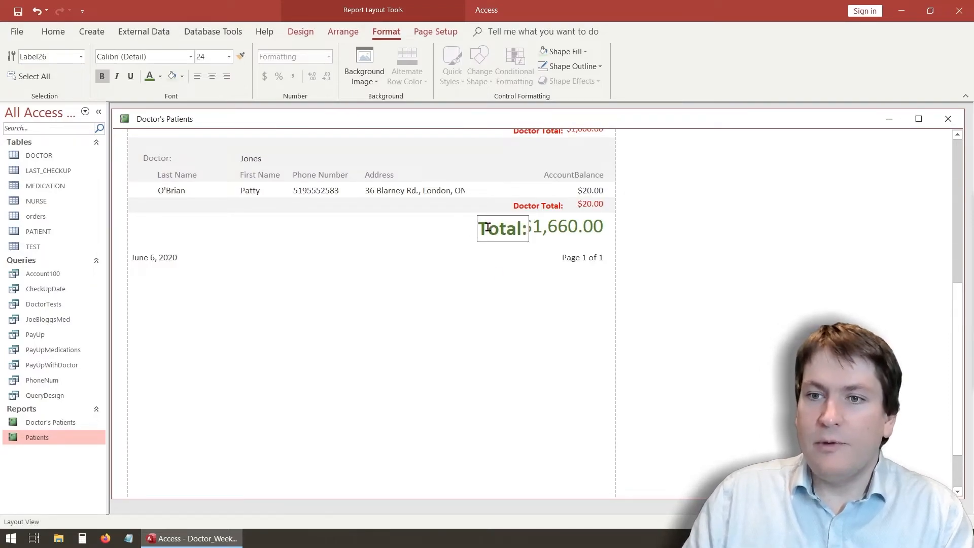
pyautogui.click(474, 226)
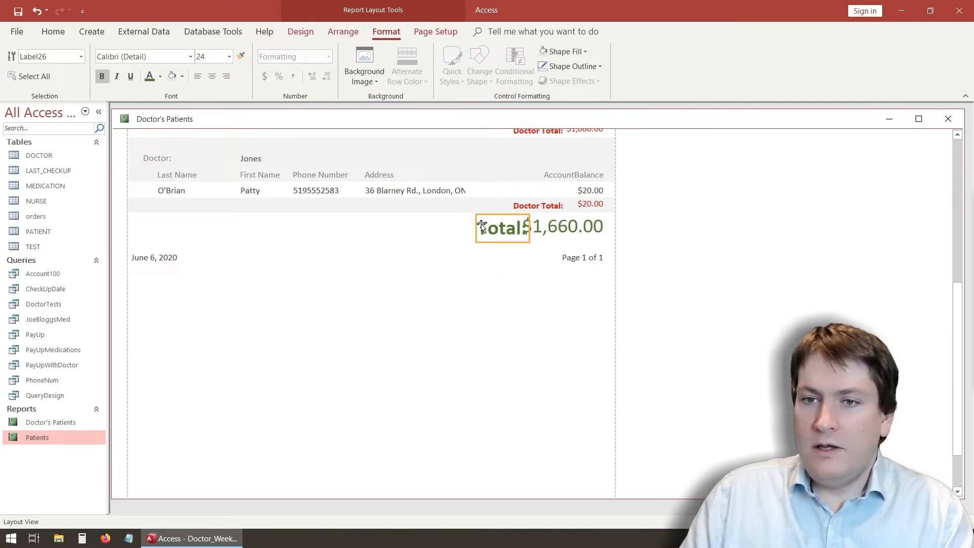
pyautogui.moveTo(482, 226); pyautogui.dragTo(465, 227)
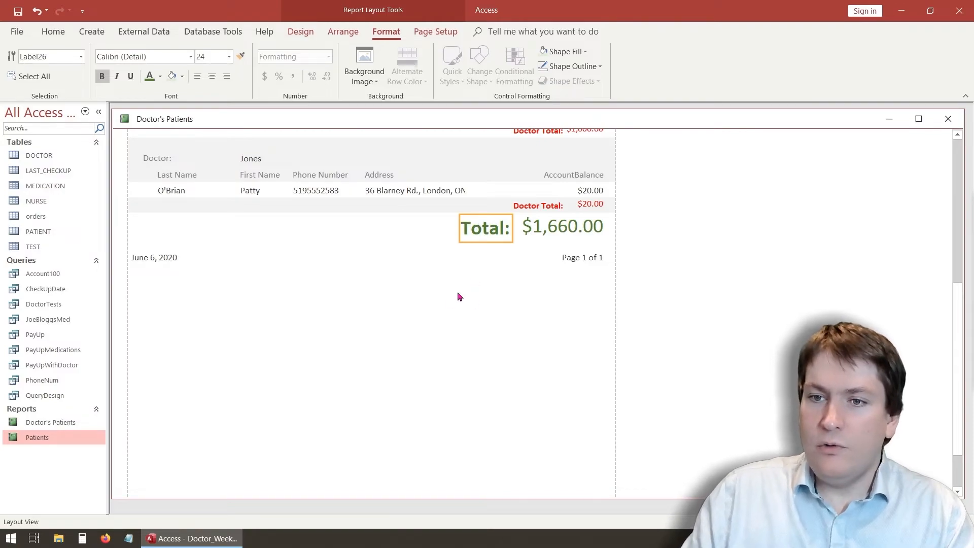
# - Nudge the "Doctor Total:" labels slightly up and closer to the subtotal amounts so they line up
pyautogui.scroll(3, 497, 333)
pyautogui.click(544, 228)
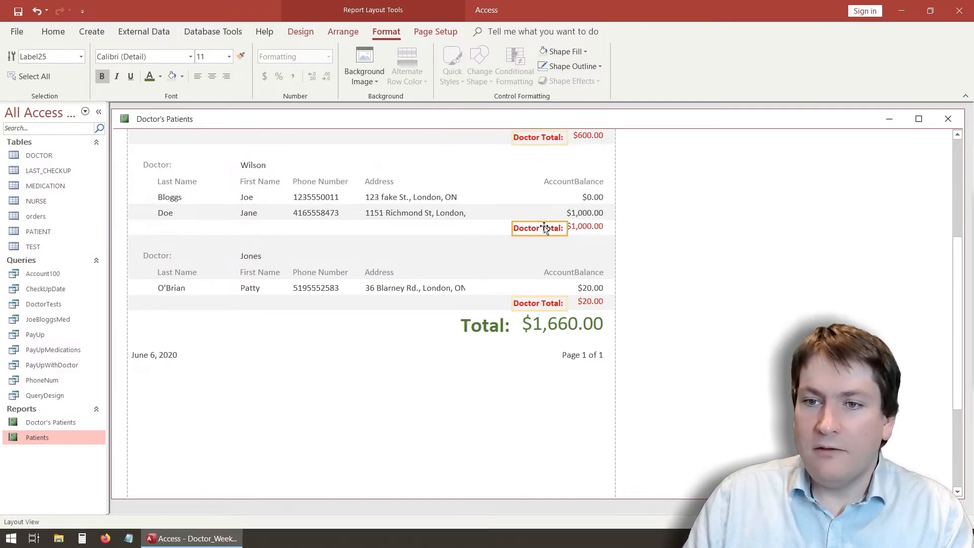
pyautogui.scroll(5, 544, 228)
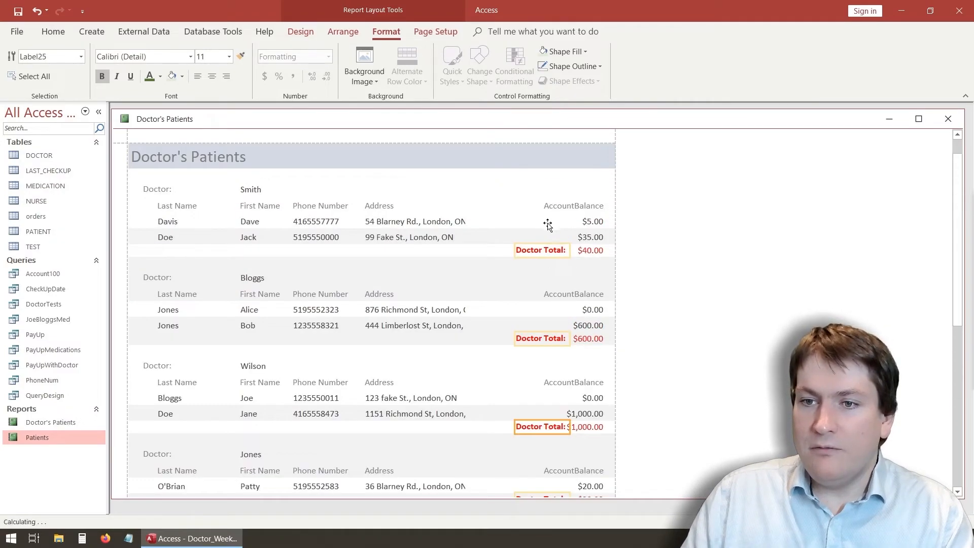
pyautogui.click(611, 281)
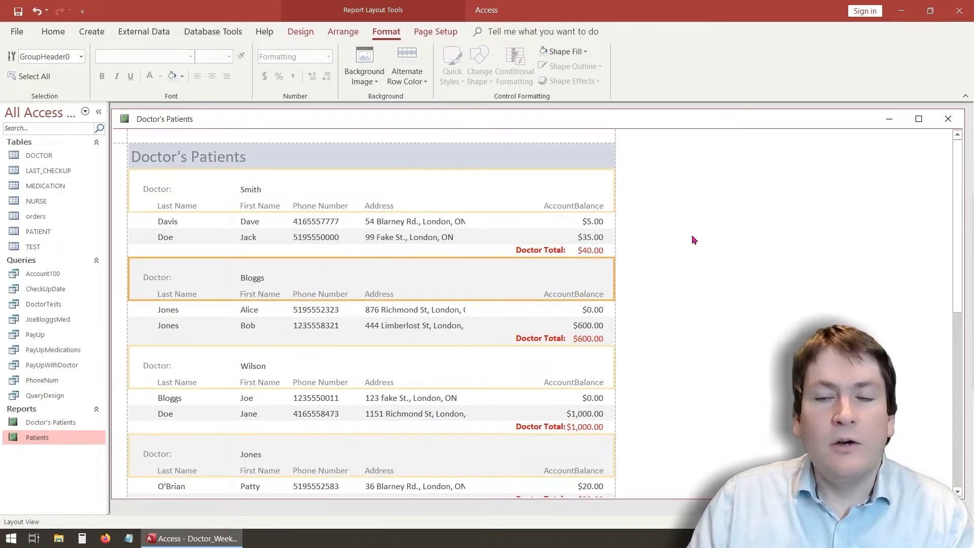
# - Review the whole report layout, check the subtotals and grand total in Print Preview, and return to Layout View
pyautogui.scroll(-1, 694, 240)
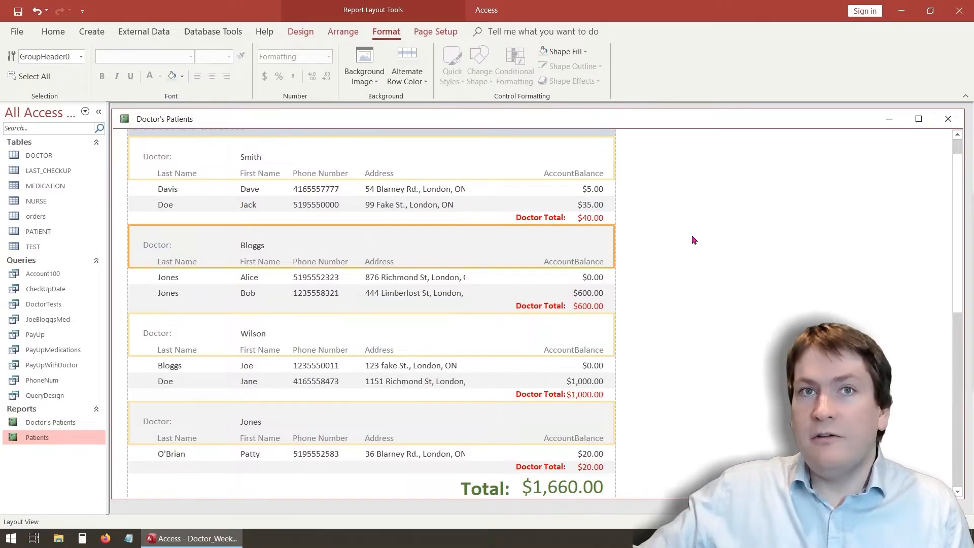
pyautogui.scroll(1, 630, 278)
pyautogui.scroll(-2, 619, 263)
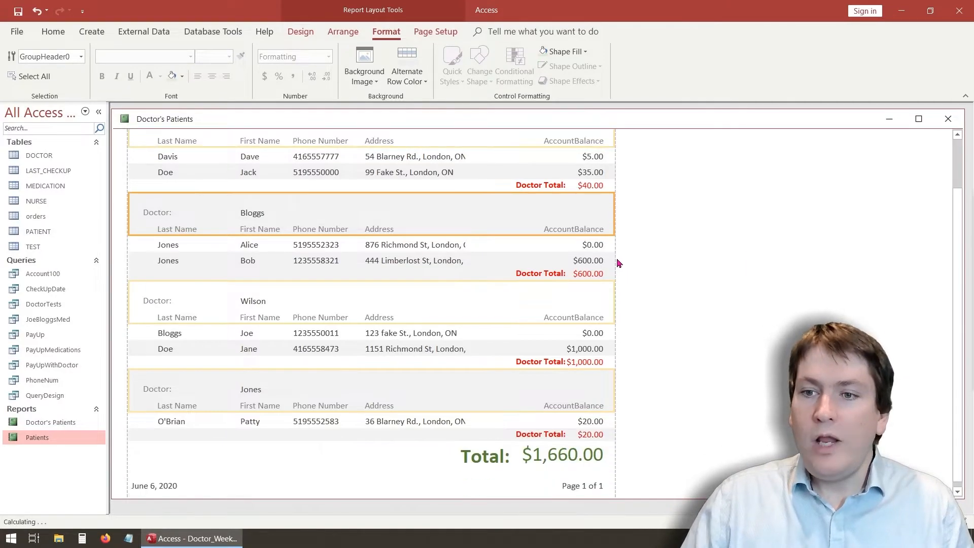
pyautogui.scroll(2, 417, 289)
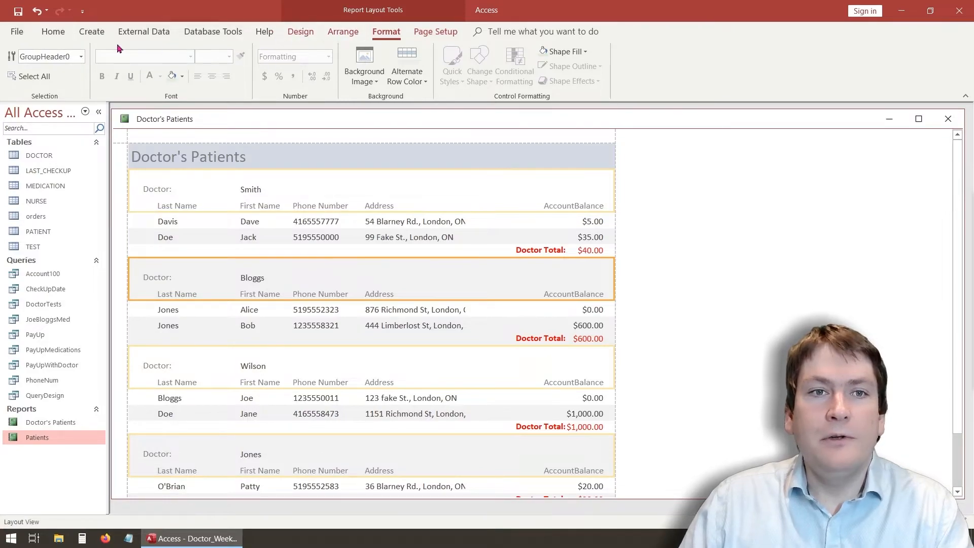
pyautogui.click(46, 32)
pyautogui.click(21, 84)
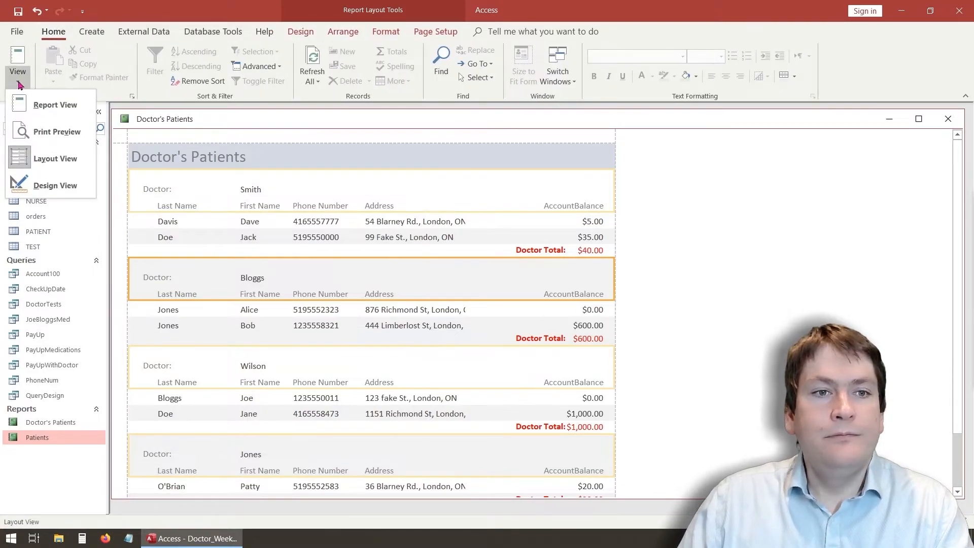
pyautogui.click(74, 133)
pyautogui.click(528, 308)
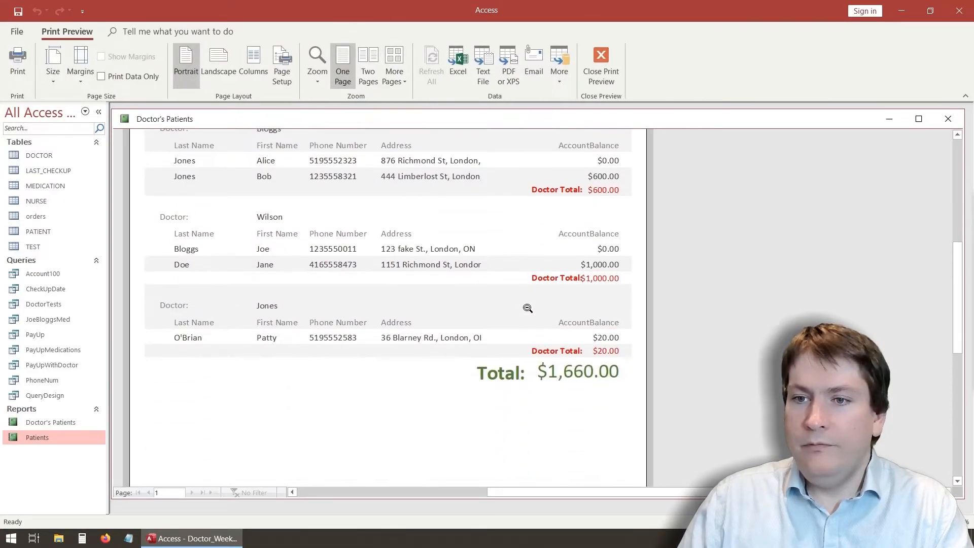
pyautogui.scroll(5, 557, 356)
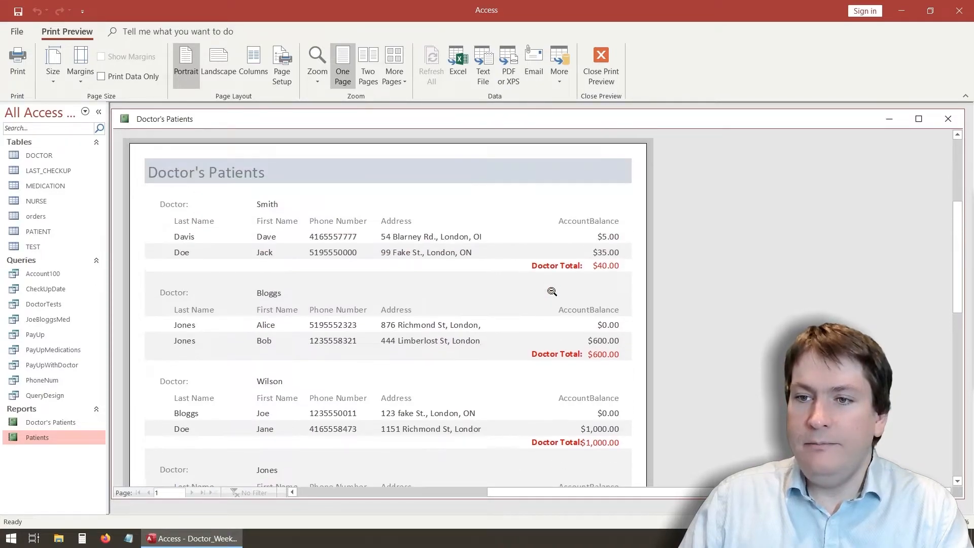
pyautogui.scroll(-4, 551, 290)
pyautogui.scroll(4, 529, 434)
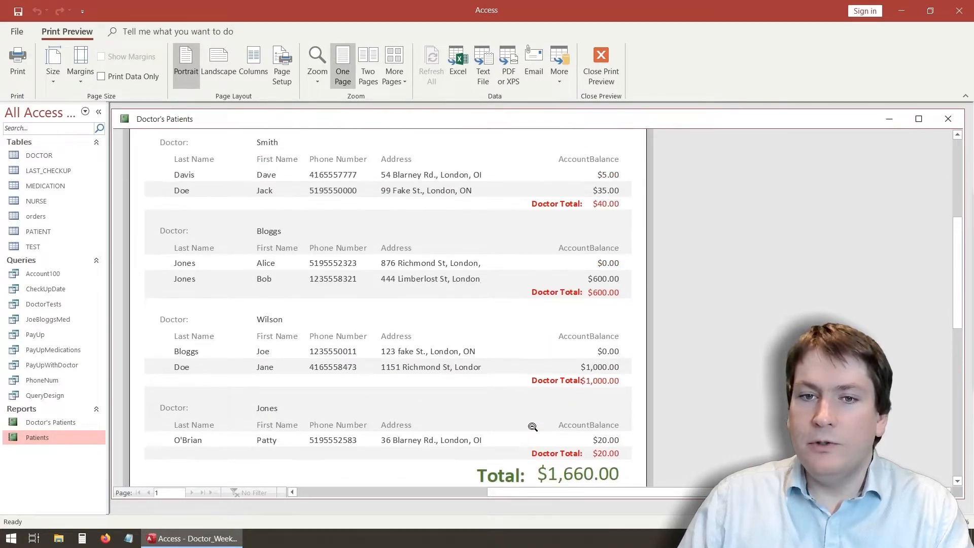
pyautogui.scroll(-2, 475, 222)
pyautogui.scroll(-1, 474, 442)
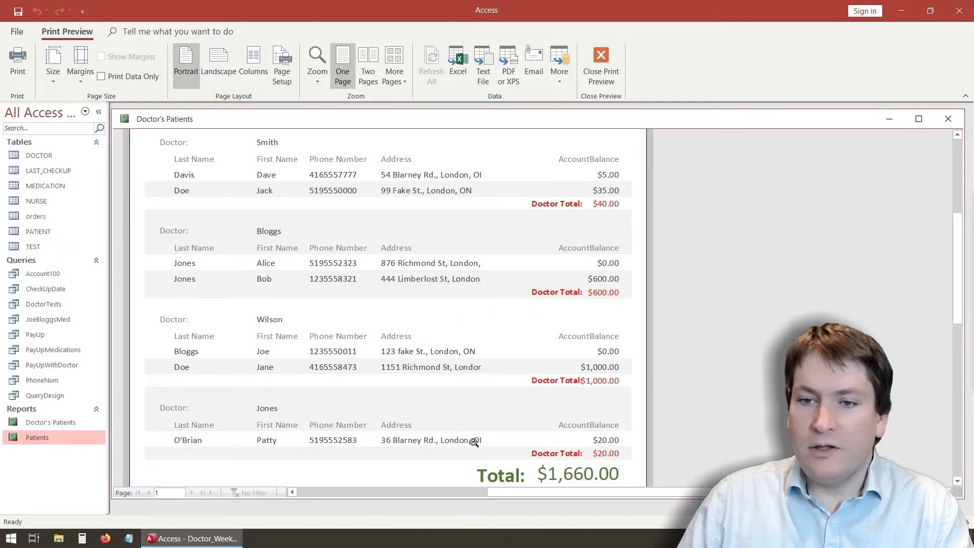
pyautogui.scroll(3, 394, 255)
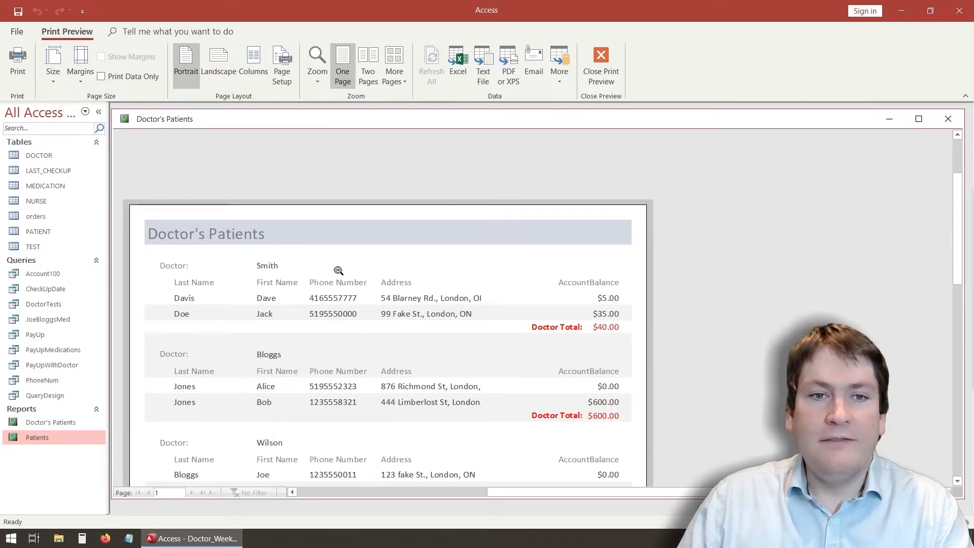
pyautogui.click(601, 66)
# - Narrow the account balance value fields from their left edge so they no longer cover the patients' addresses
pyautogui.click(435, 223)
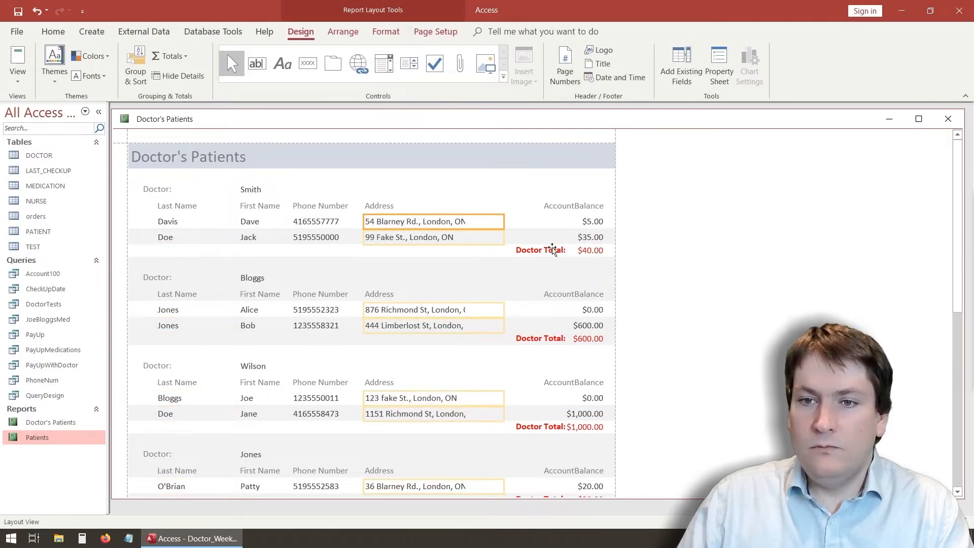
pyautogui.click(479, 239)
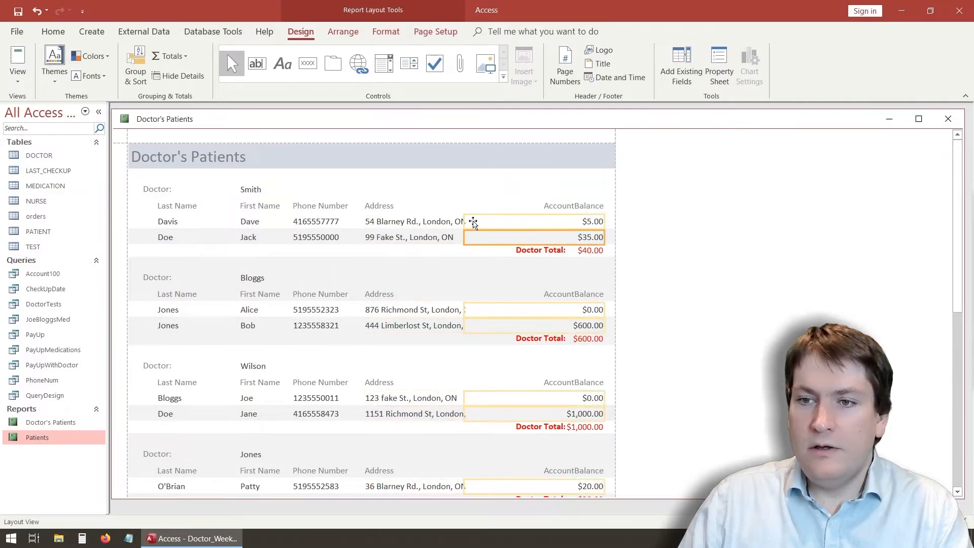
pyautogui.moveTo(463, 221); pyautogui.dragTo(560, 223)
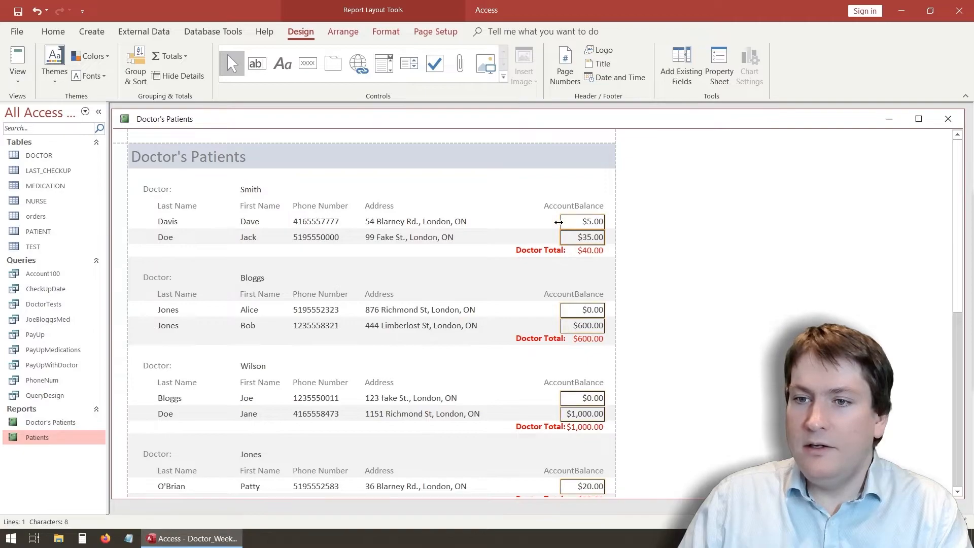
pyautogui.click(526, 226)
# - Change the AccountBalance column heading to "Account Balance"
pyautogui.click(603, 251)
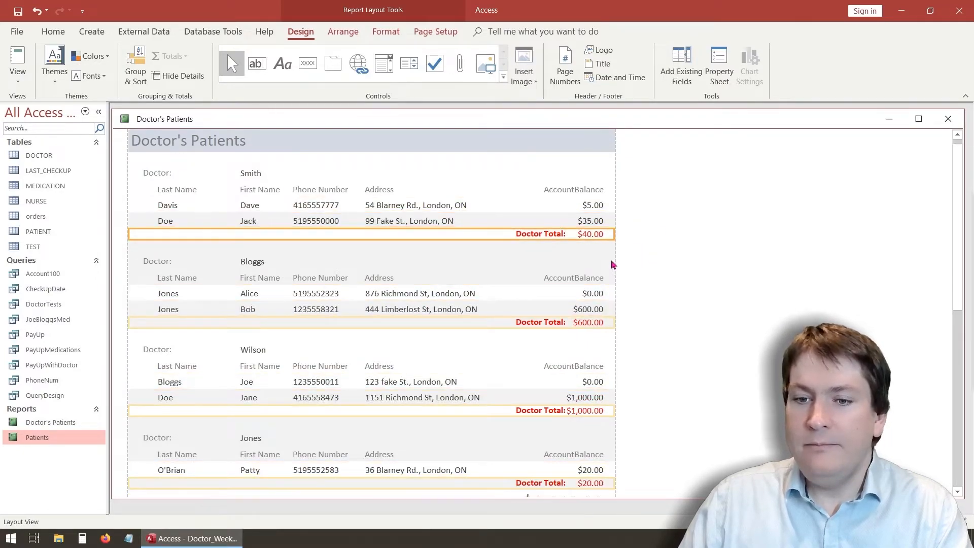
pyautogui.click(584, 190)
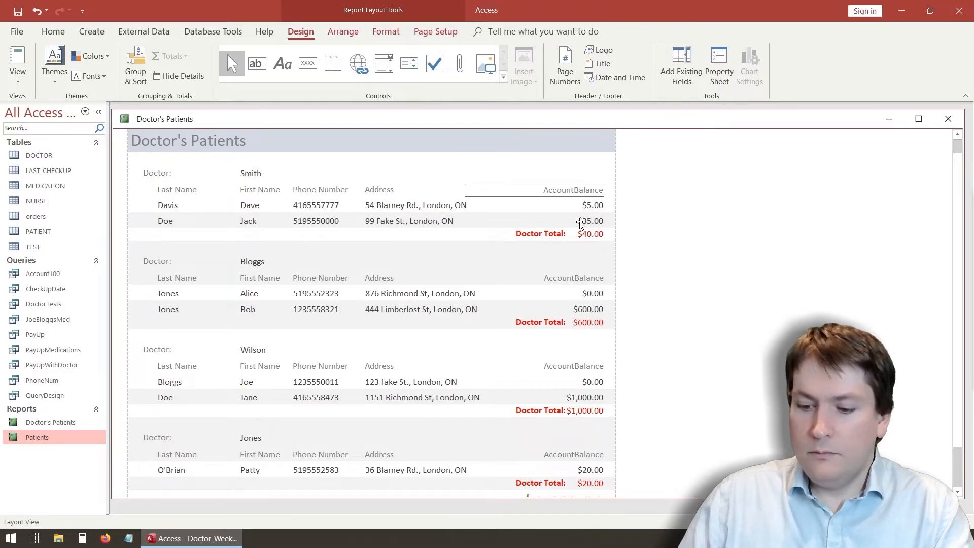
pyautogui.click(653, 225)
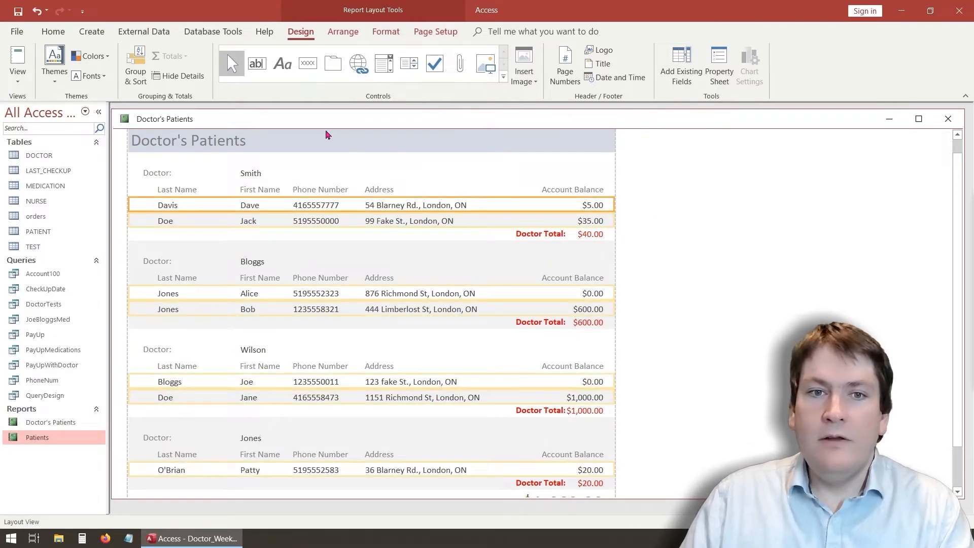
# - Set the report title "Doctor's Patients" in the Broadway font with a green font colour
pyautogui.click(303, 145)
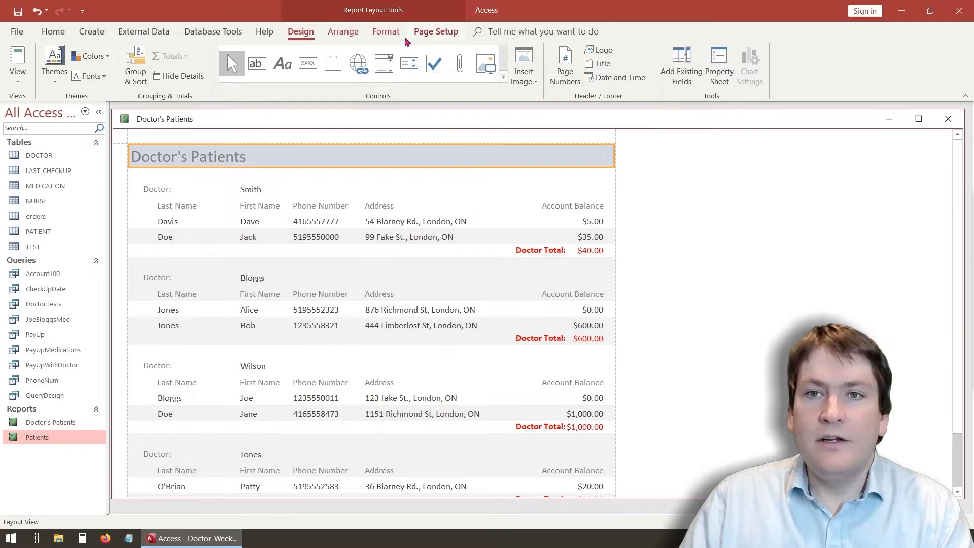
pyautogui.click(386, 32)
pyautogui.click(301, 31)
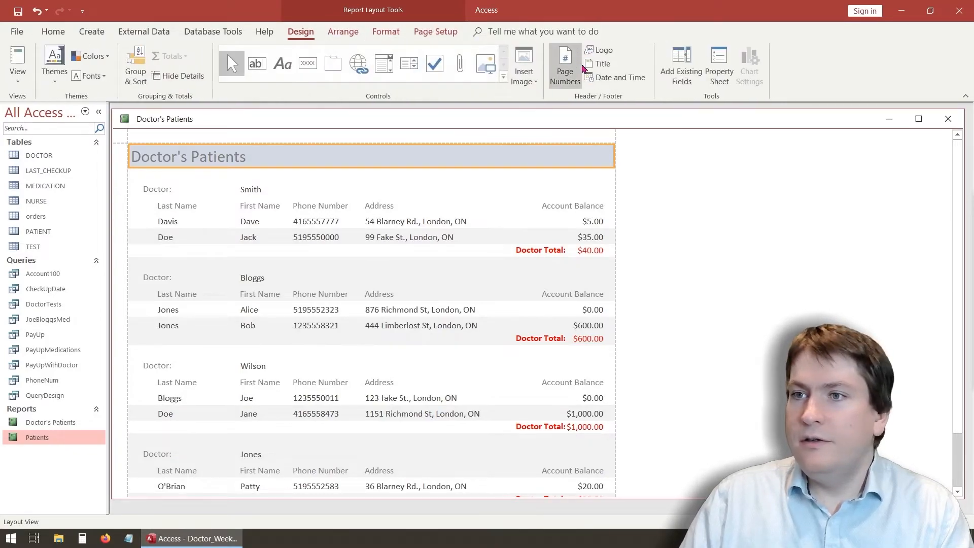
pyautogui.click(385, 34)
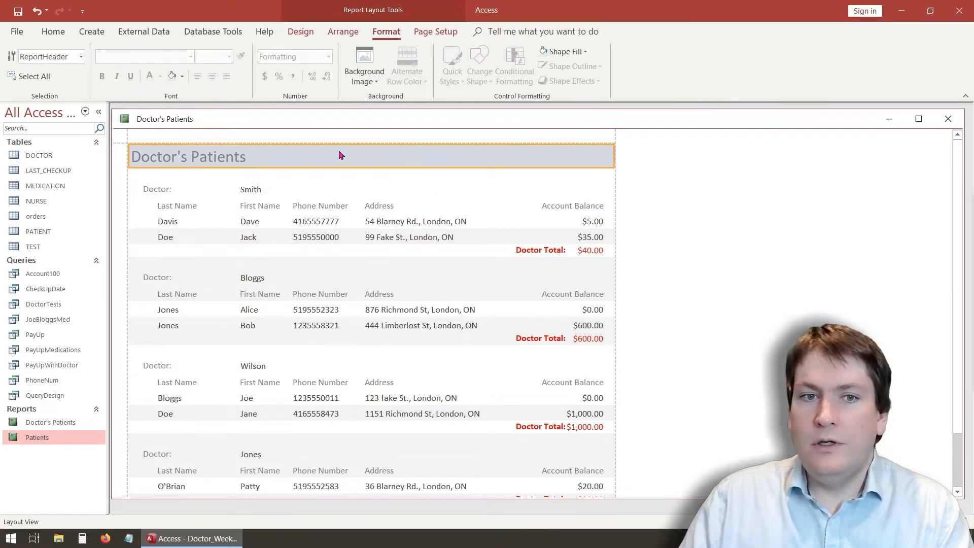
pyautogui.click(238, 156)
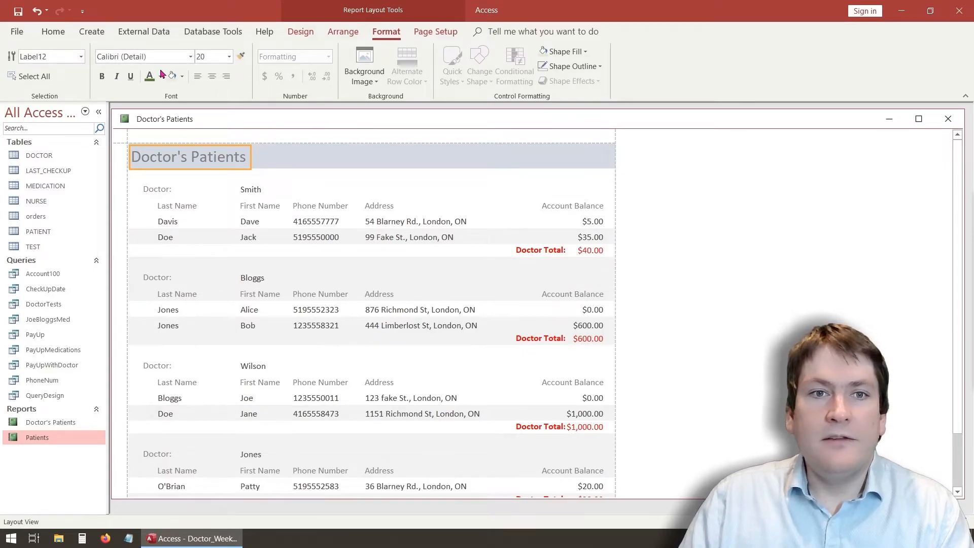
pyautogui.click(190, 56)
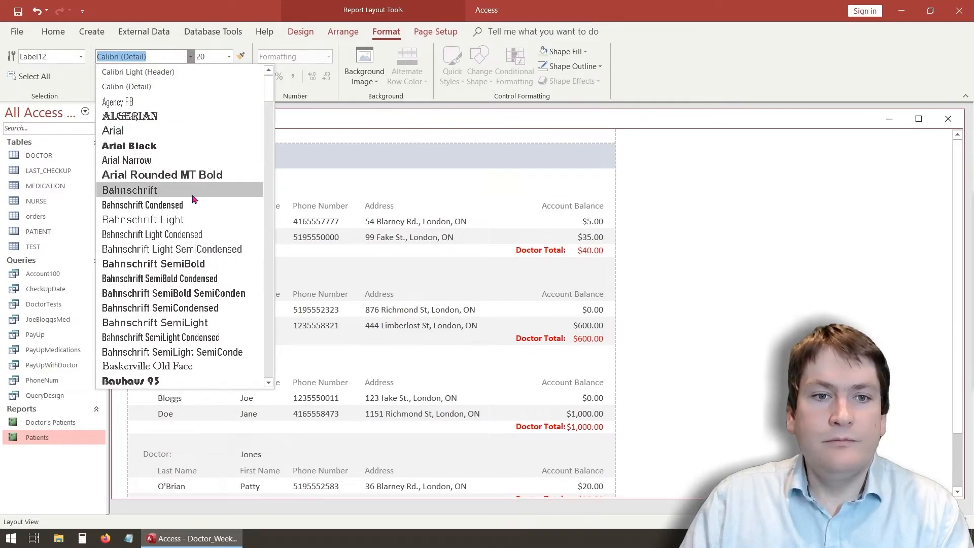
pyautogui.scroll(-5, 195, 199)
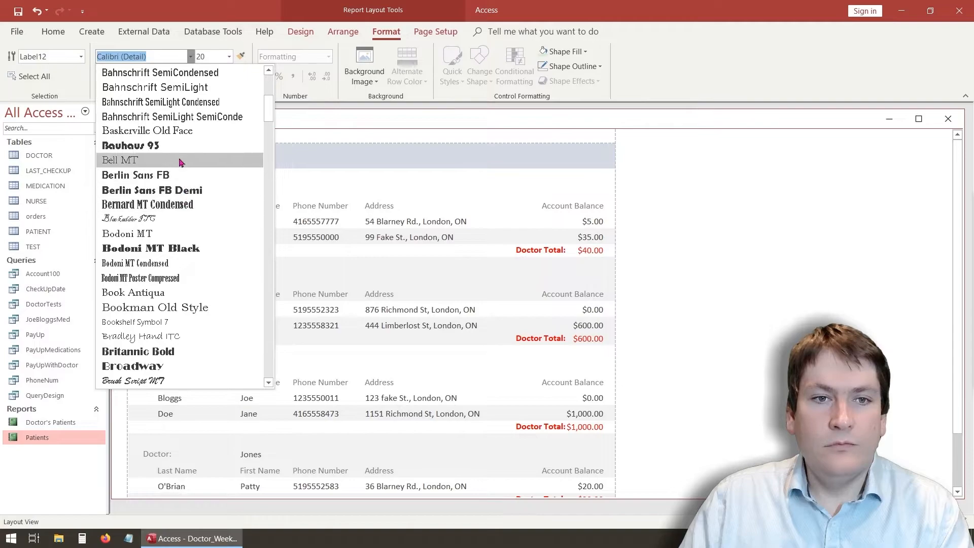
pyautogui.click(160, 371)
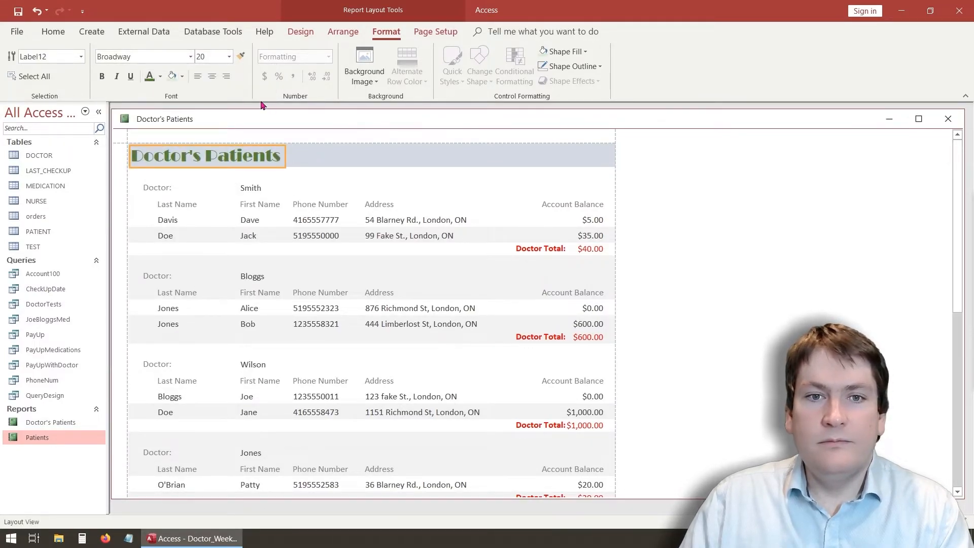
pyautogui.click(533, 157)
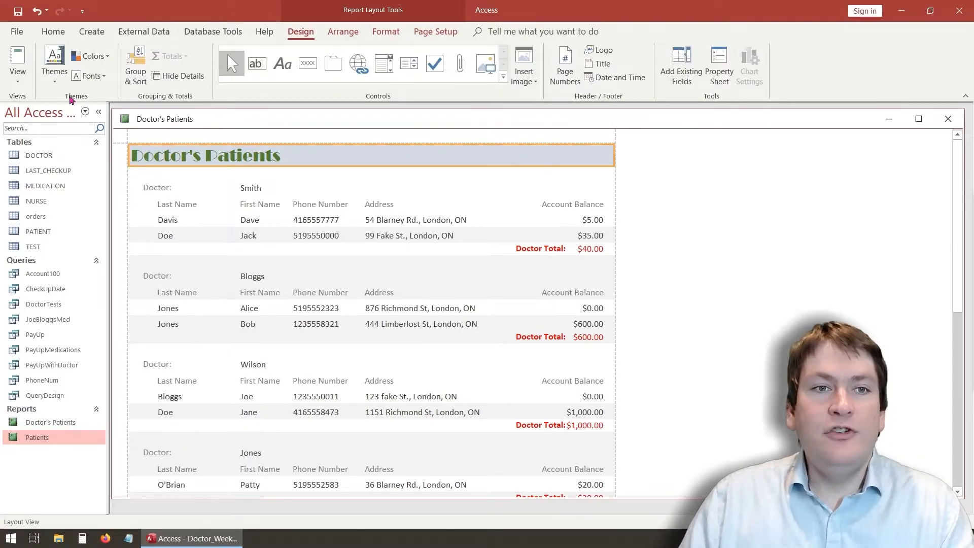
# - Switch to Design View and place the gallery's building picture in the report header, right of the title, about 3.6 cm wide
pyautogui.click(17, 73)
pyautogui.click(54, 184)
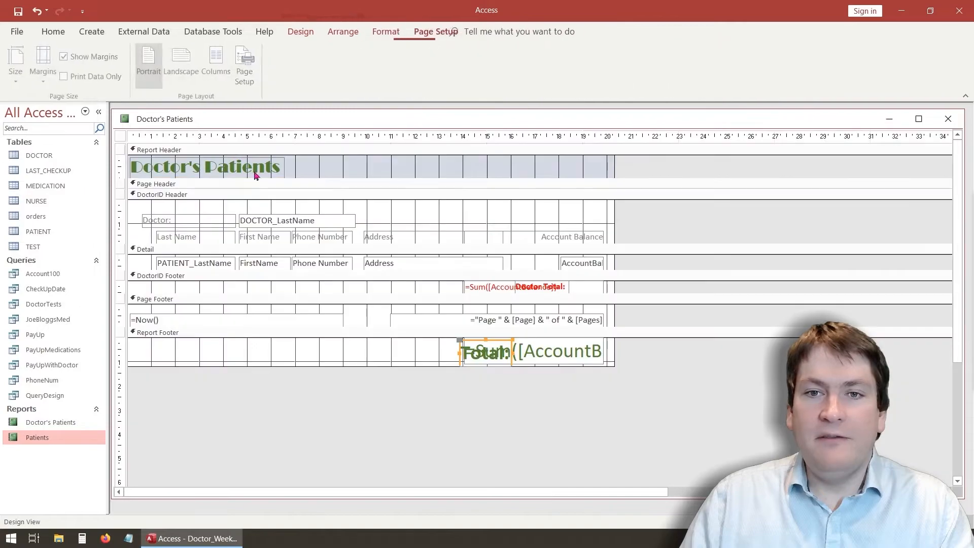
pyautogui.click(300, 31)
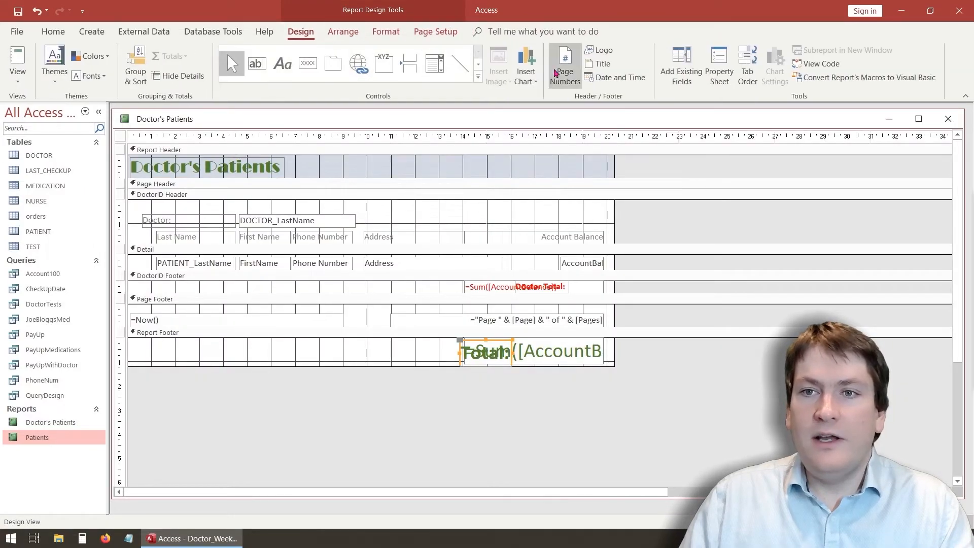
pyautogui.click(472, 170)
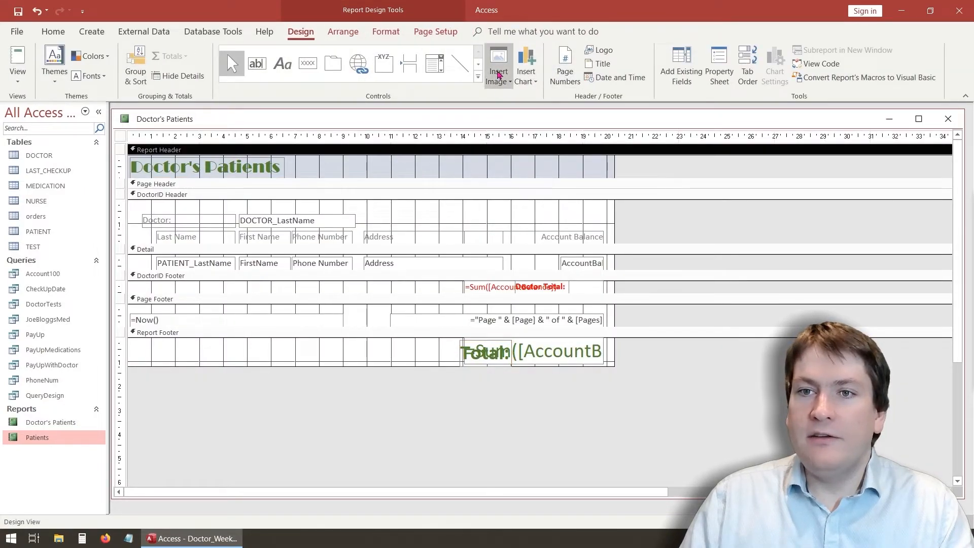
pyautogui.click(498, 74)
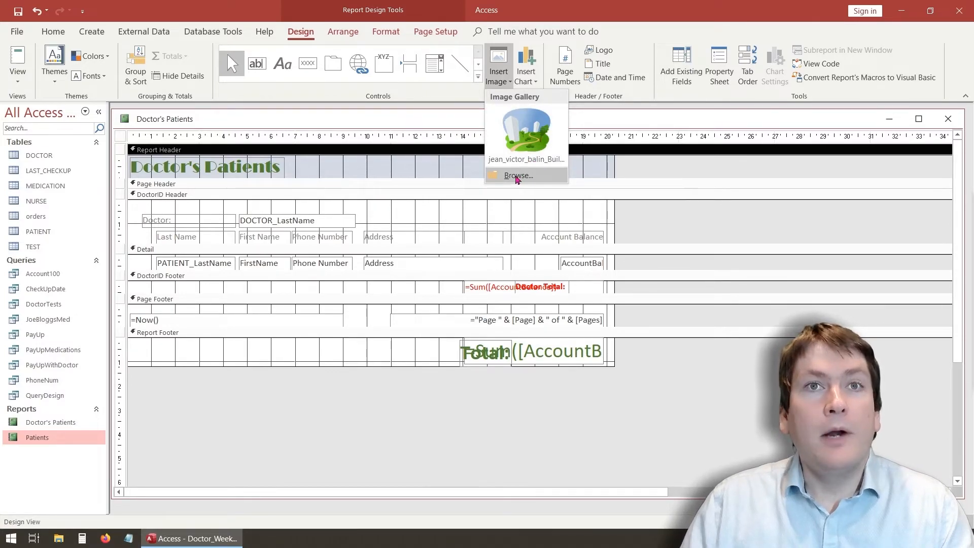
pyautogui.click(527, 132)
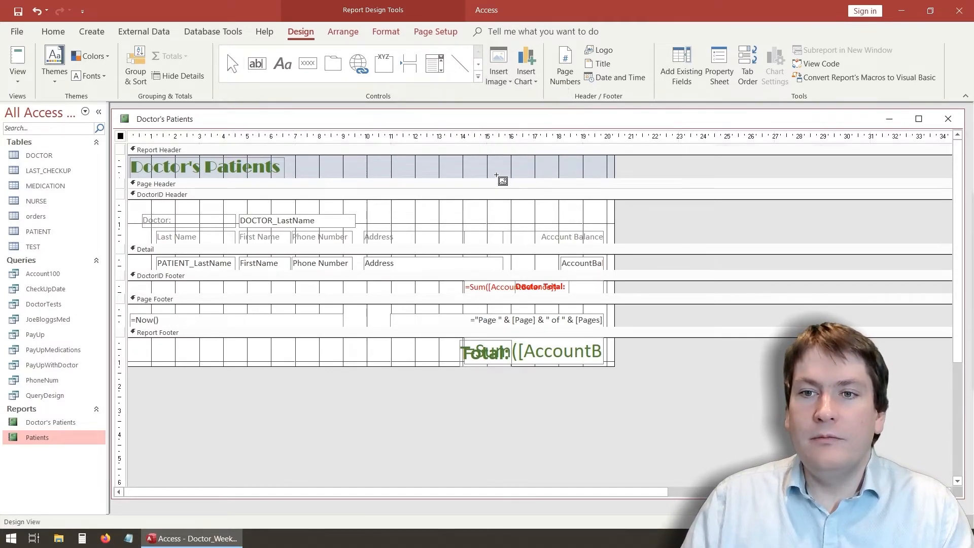
pyautogui.moveTo(485, 157); pyautogui.dragTo(571, 208)
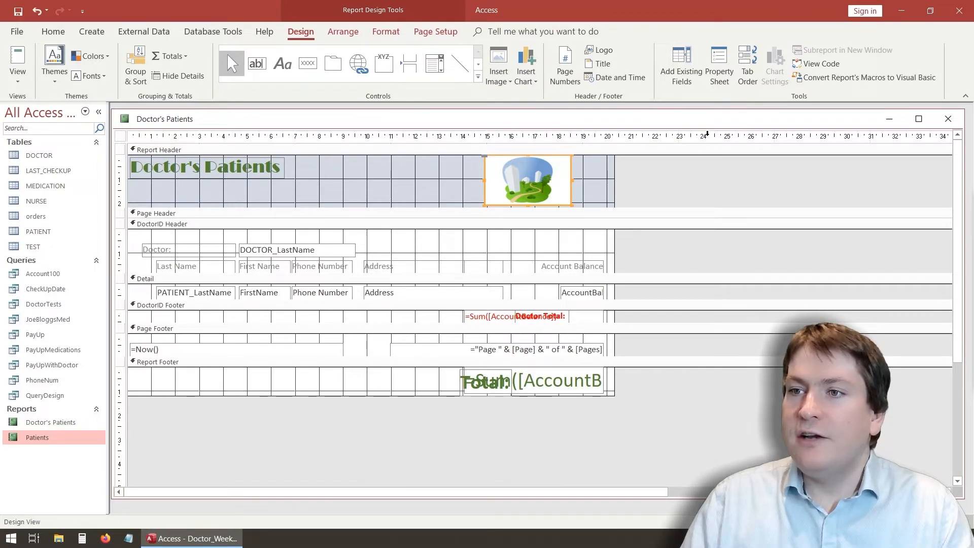
# - Make the header picture's outline and fill transparent
pyautogui.click(352, 40)
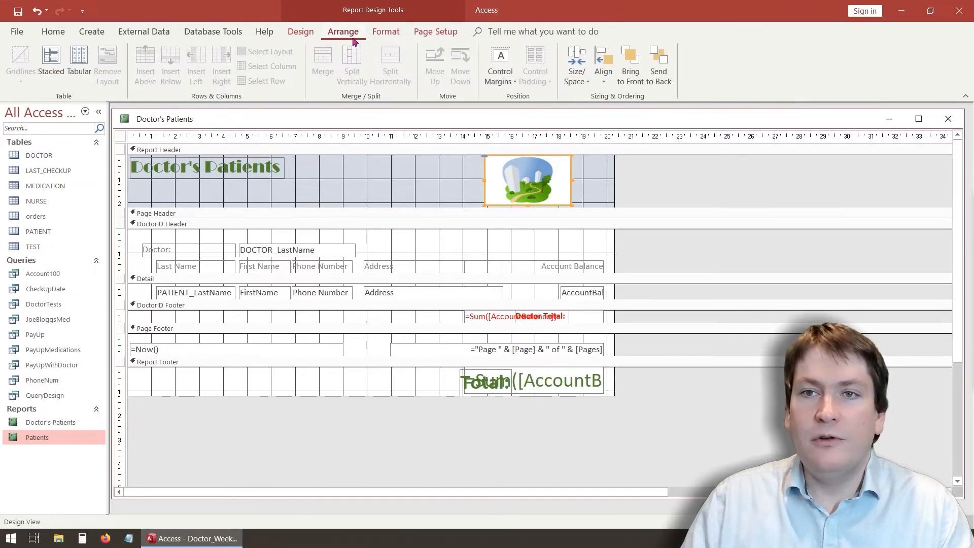
pyautogui.click(383, 32)
pyautogui.click(592, 68)
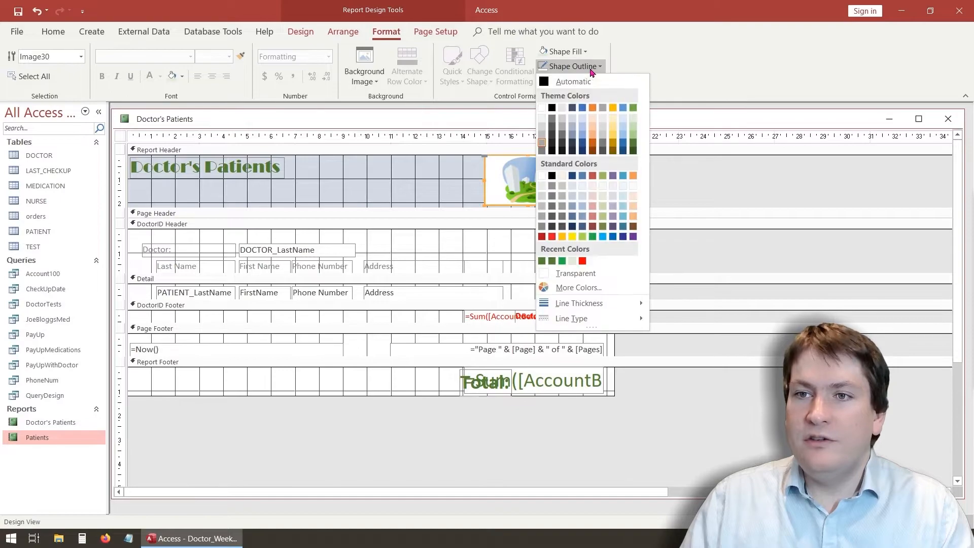
pyautogui.click(552, 220)
pyautogui.click(572, 68)
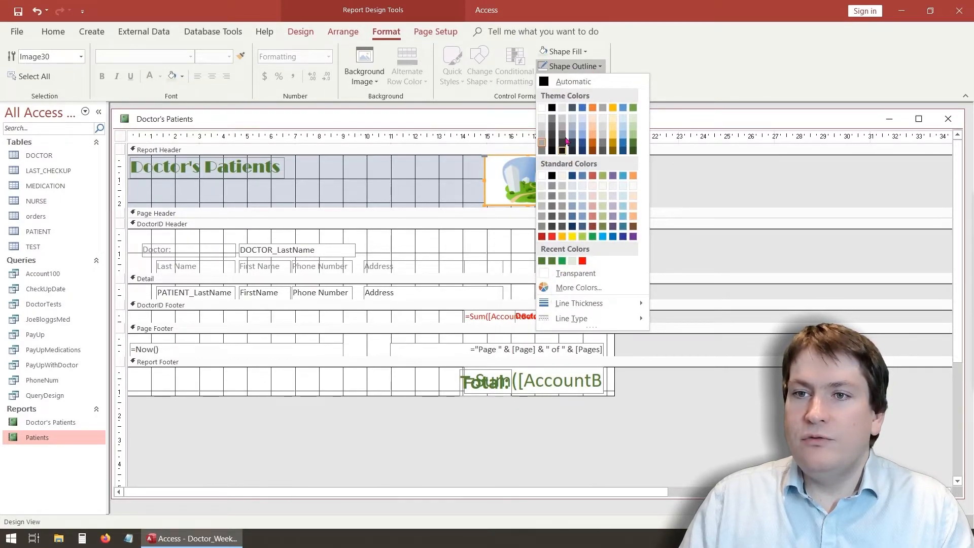
pyautogui.click(553, 274)
pyautogui.click(564, 51)
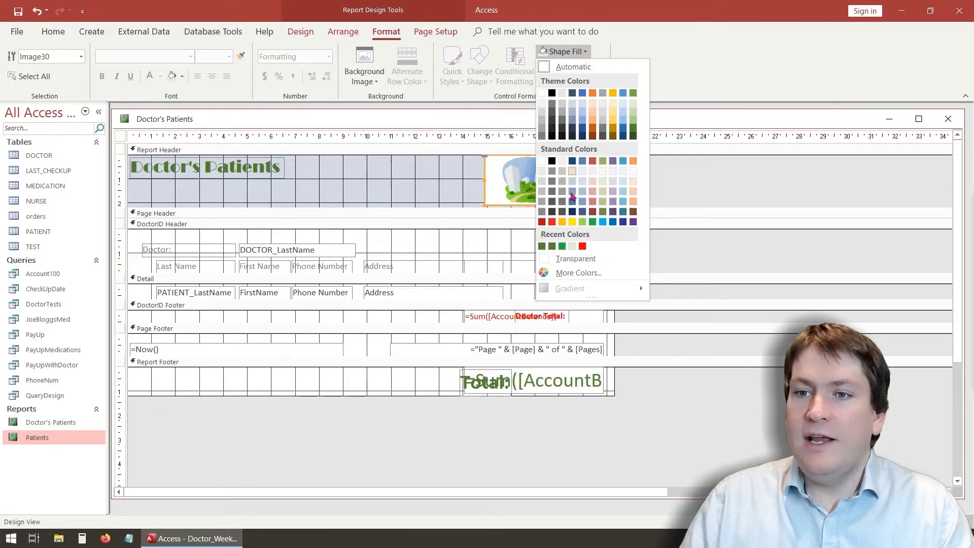
pyautogui.click(575, 259)
pyautogui.click(652, 204)
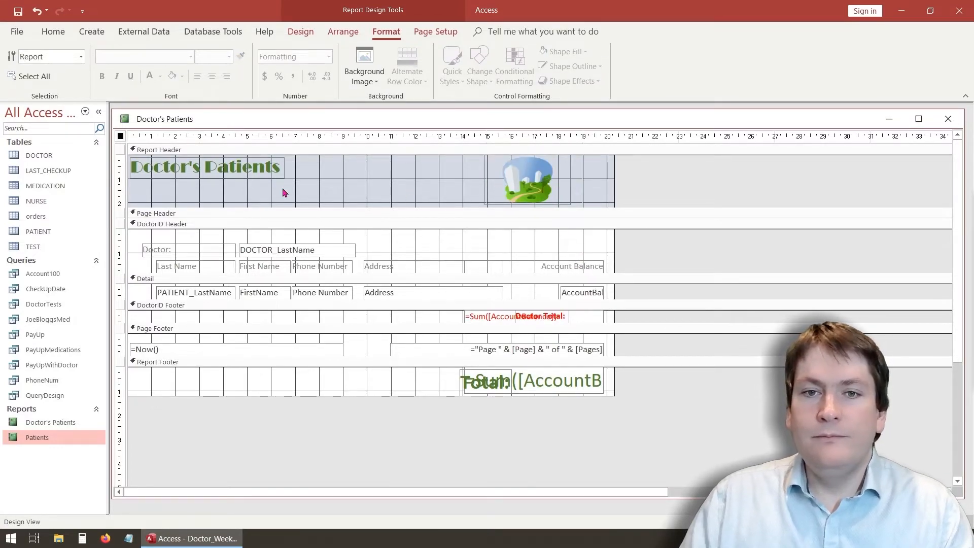
# - Add a label below the report title with the owner's first name in possessive form followed by "Patient Report"
pyautogui.click(300, 33)
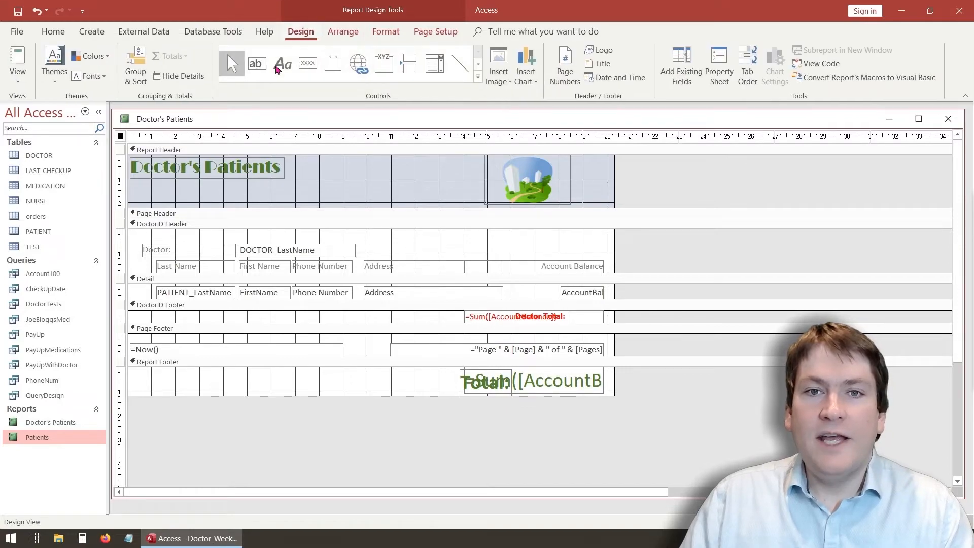
pyautogui.click(280, 64)
pyautogui.click(184, 187)
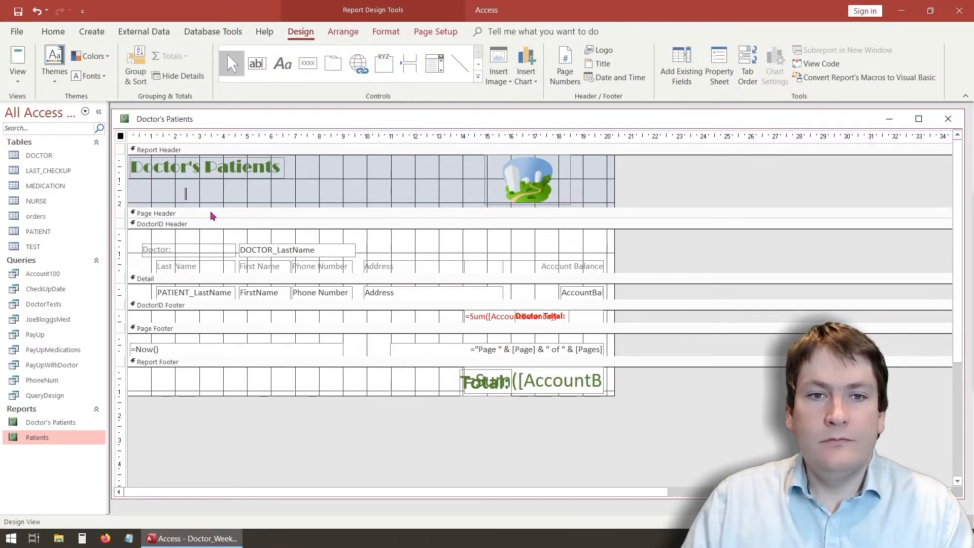
pyautogui.write('Danie')
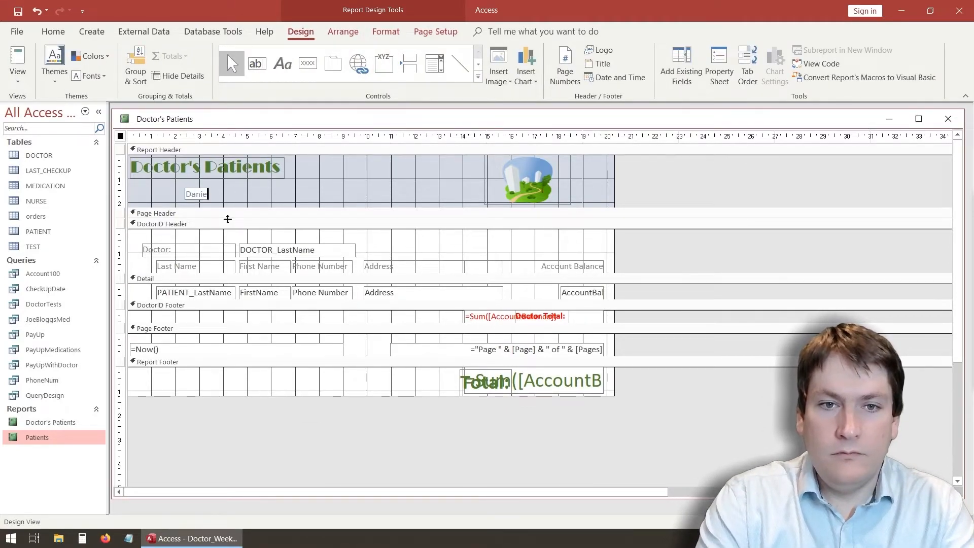
pyautogui.write("l's Pa")
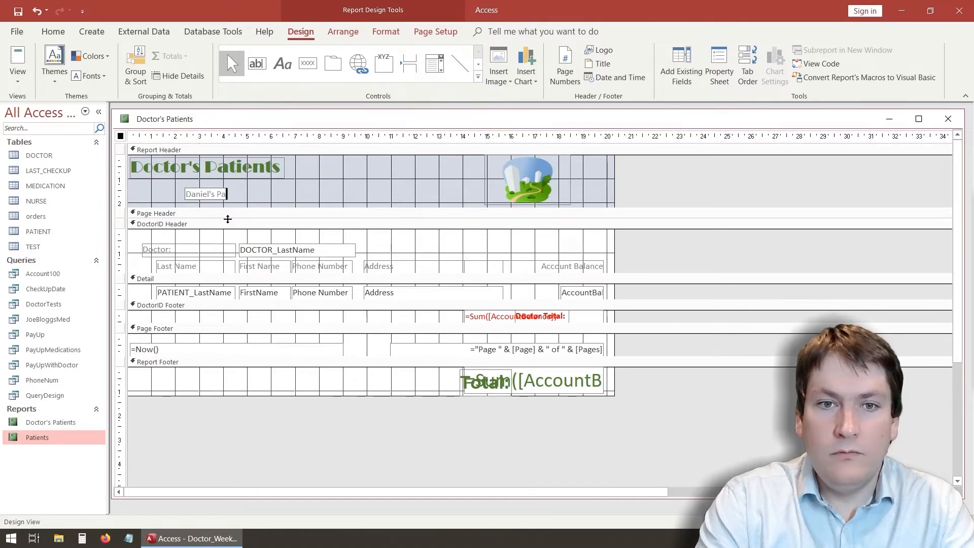
pyautogui.write('tient Report')
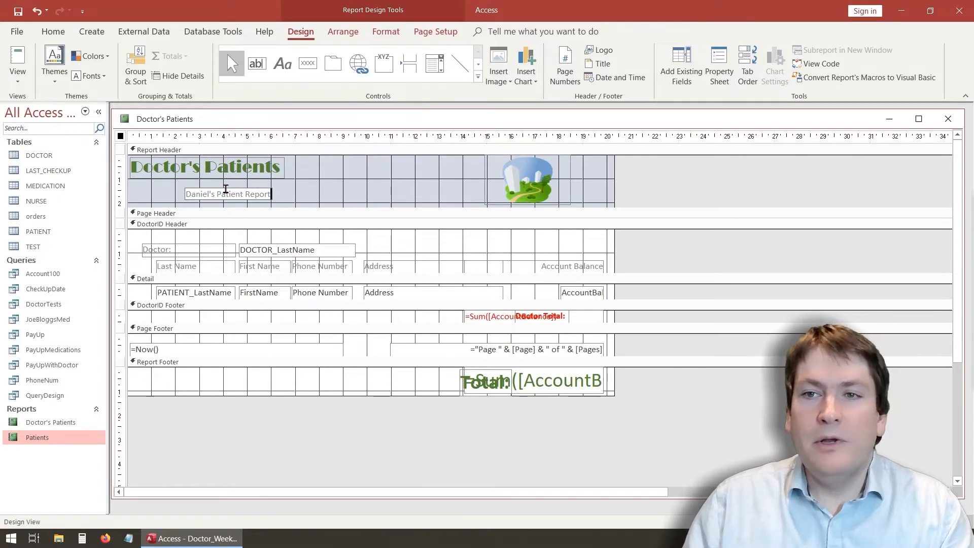
pyautogui.click(201, 206)
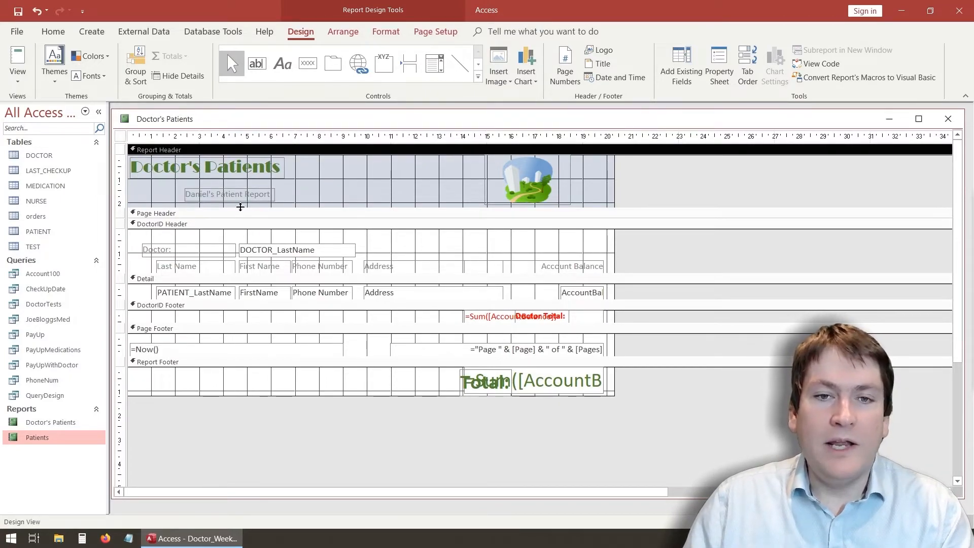
# - Format the "Patient Report" label in the report header as bold red text
pyautogui.click(249, 199)
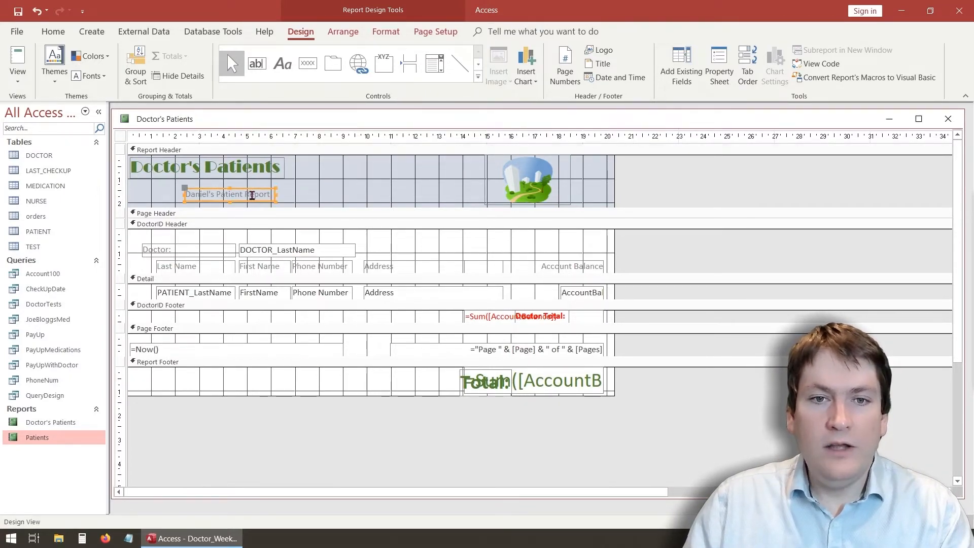
pyautogui.click(336, 34)
pyautogui.click(387, 32)
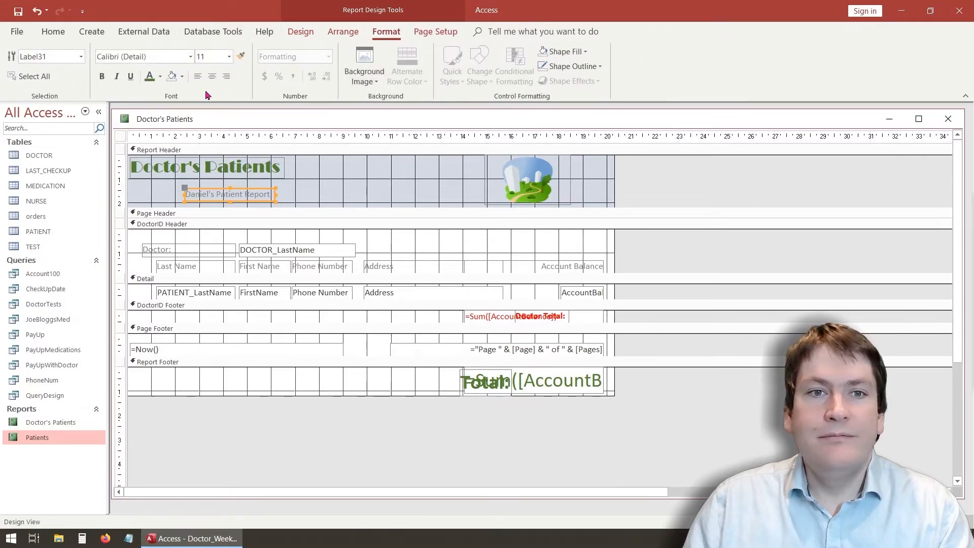
pyautogui.click(160, 76)
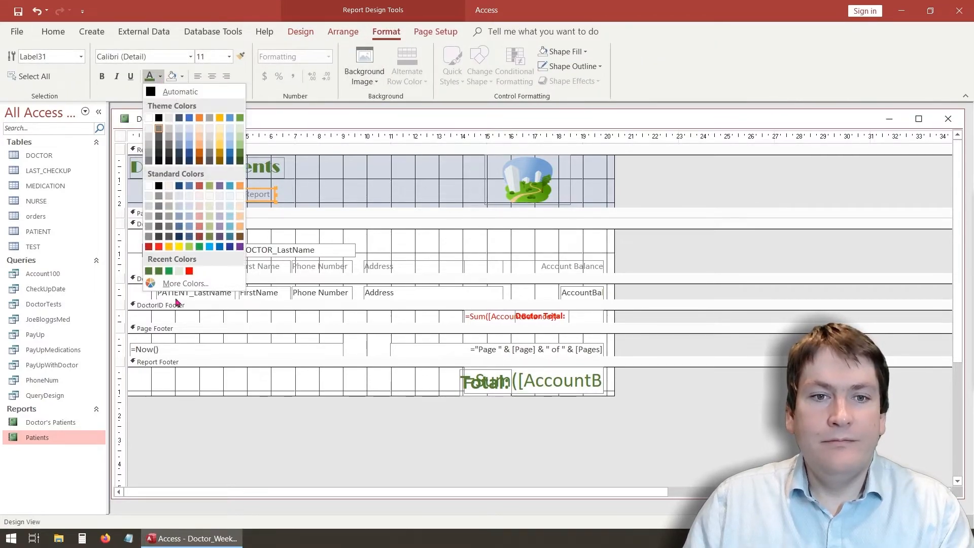
pyautogui.click(190, 271)
pyautogui.hotkey('ctrl', 'b')
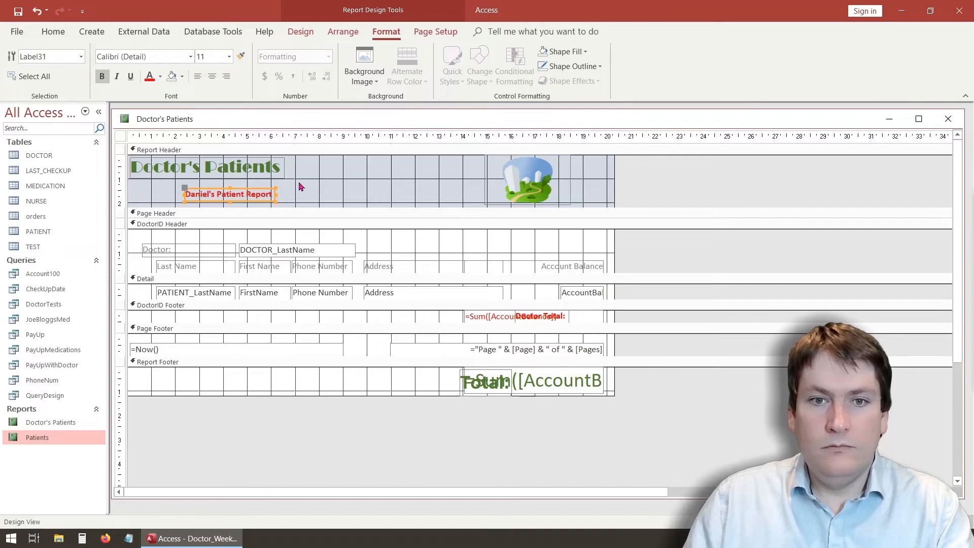
pyautogui.click(299, 181)
pyautogui.click(312, 362)
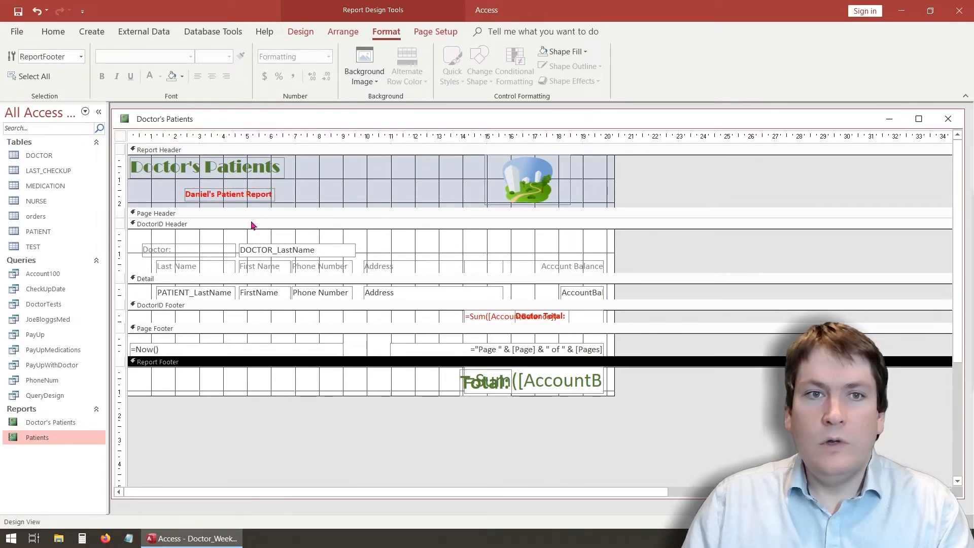
# - Open the report in Print Preview and check the header picture, subtitle label, doctor subtotals and grand total
pyautogui.click(300, 32)
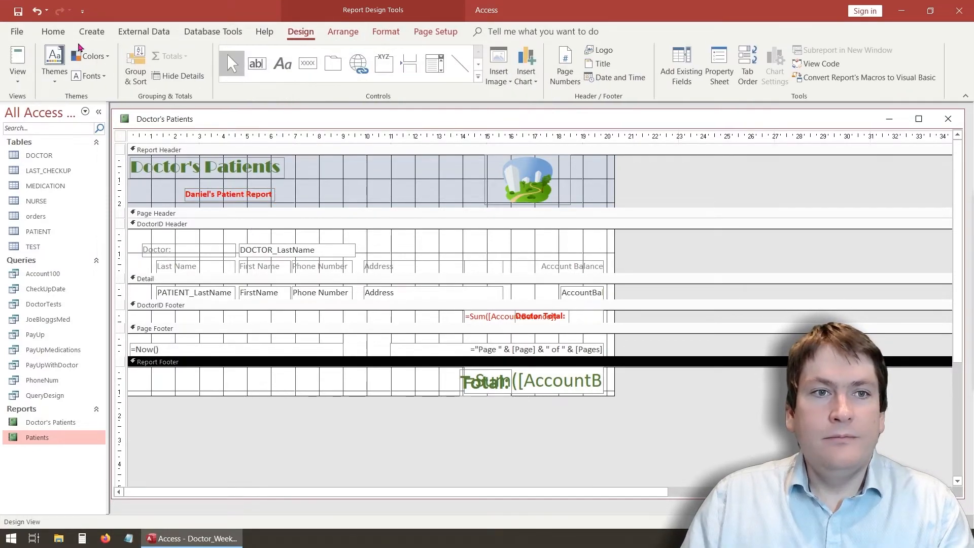
pyautogui.click(18, 75)
pyautogui.click(41, 128)
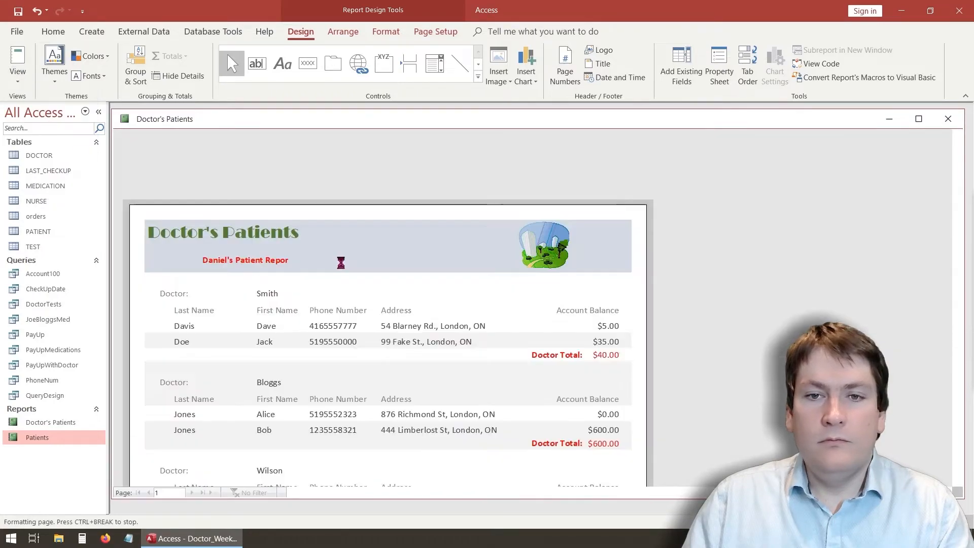
pyautogui.scroll(-5, 522, 235)
pyautogui.scroll(2, 524, 258)
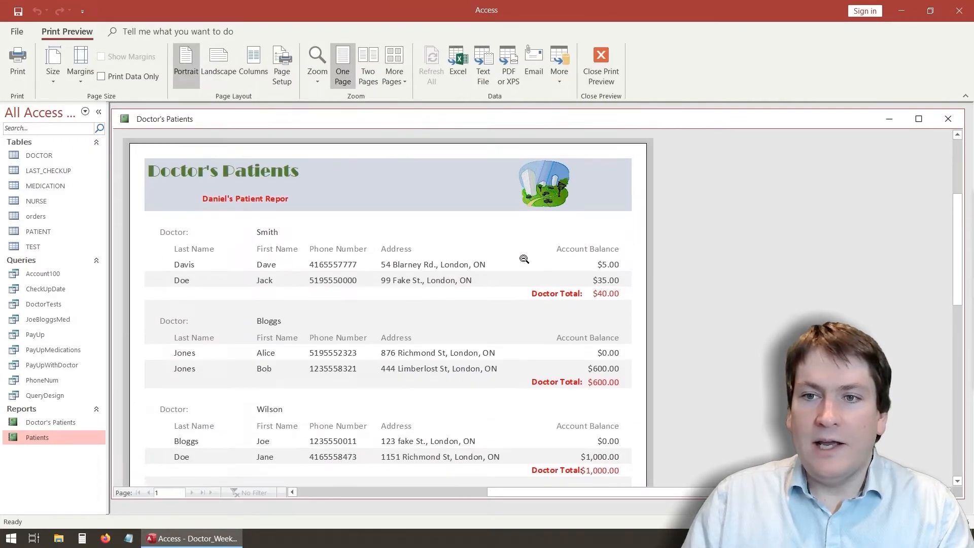
pyautogui.scroll(-5, 543, 265)
pyautogui.scroll(3, 518, 355)
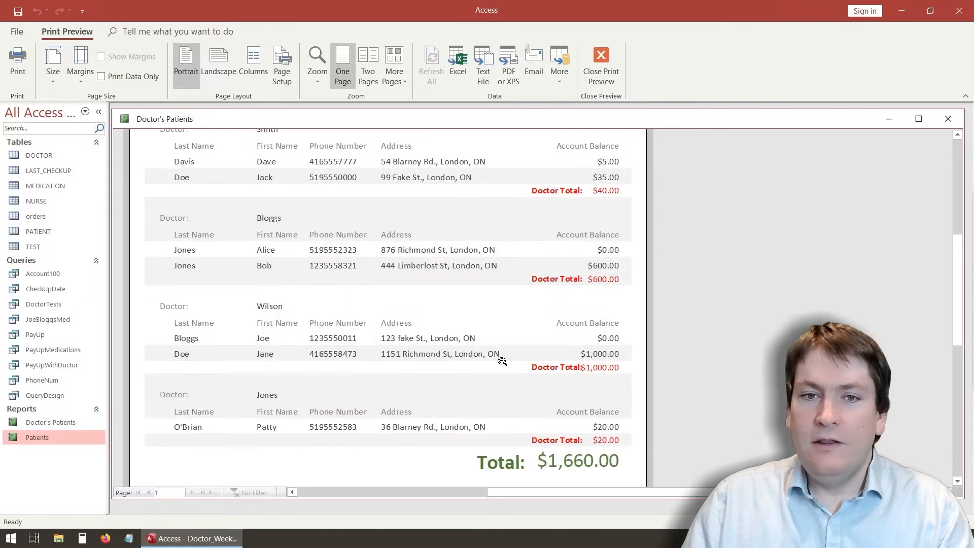
pyautogui.scroll(2, 488, 339)
pyautogui.scroll(-2, 476, 286)
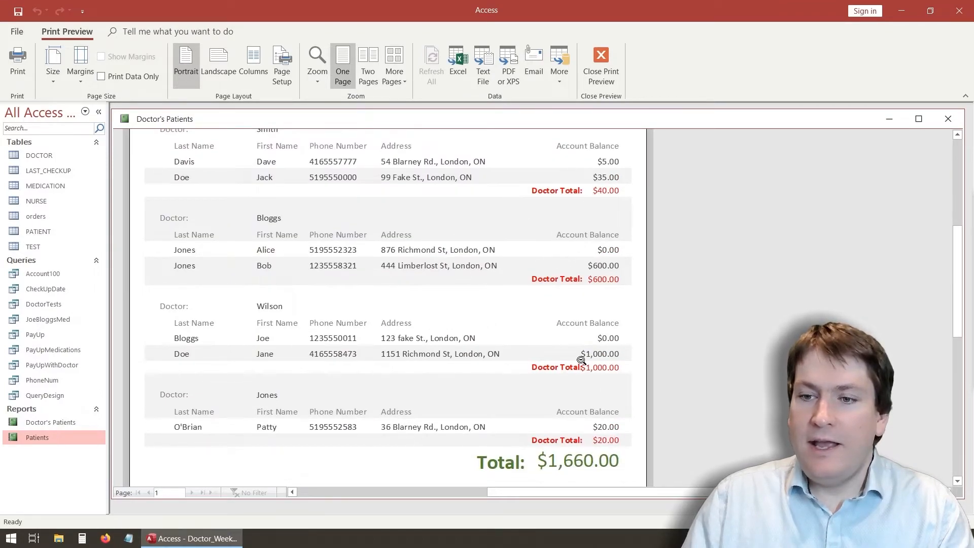
# - Leave the print preview and close the Doctor's Patients report
pyautogui.scroll(3, 578, 219)
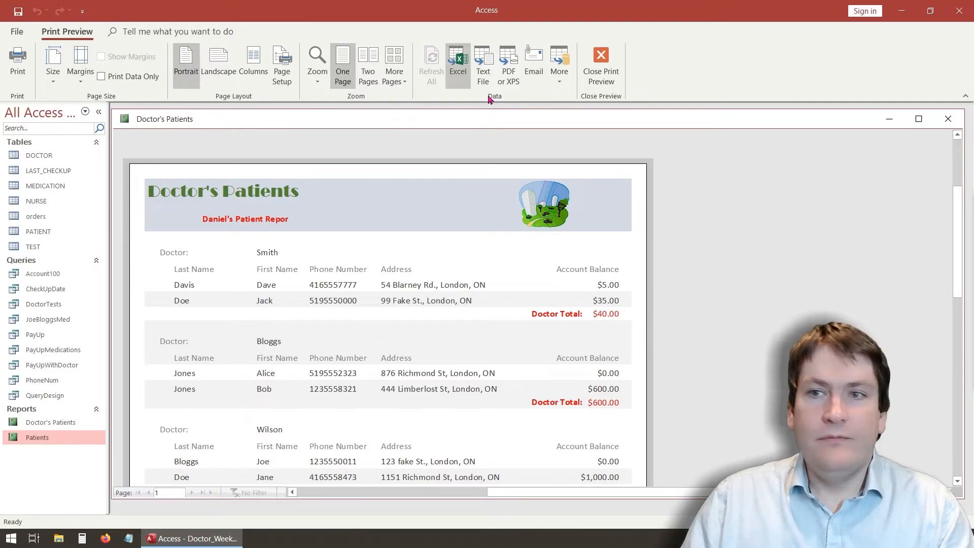
pyautogui.click(602, 64)
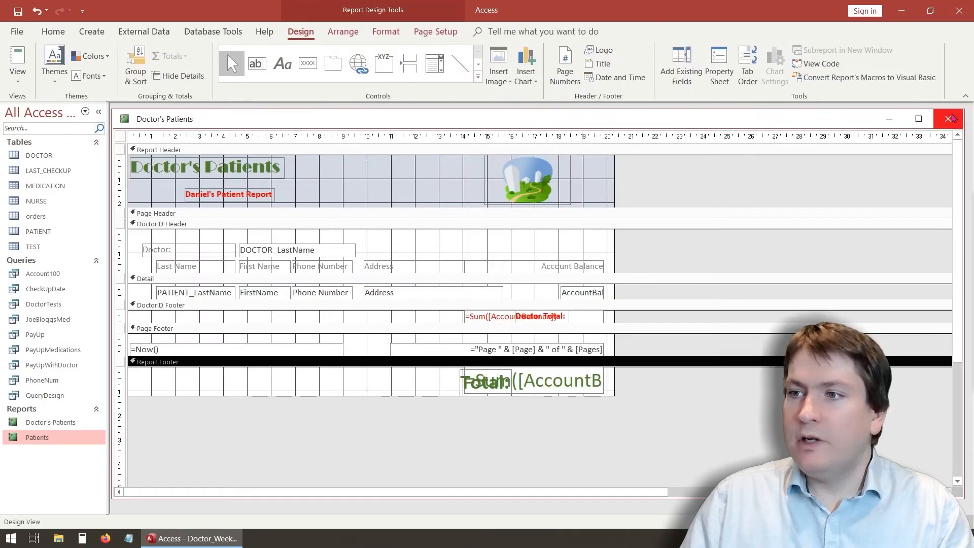
pyautogui.click(947, 118)
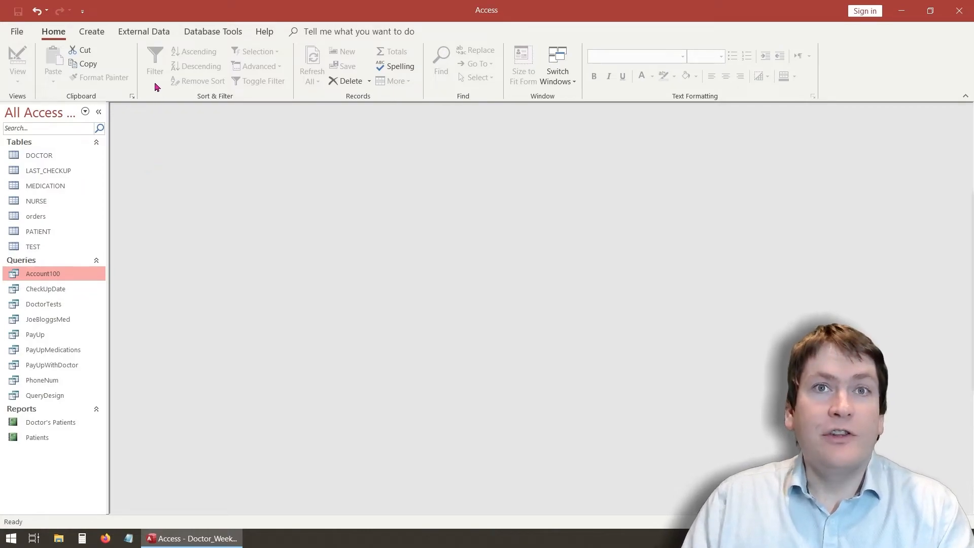
# - Create a query design with the DOCTOR, LAST_CHECKUP and PATIENT tables, arranging PATIENT between the other two
pyautogui.click(89, 35)
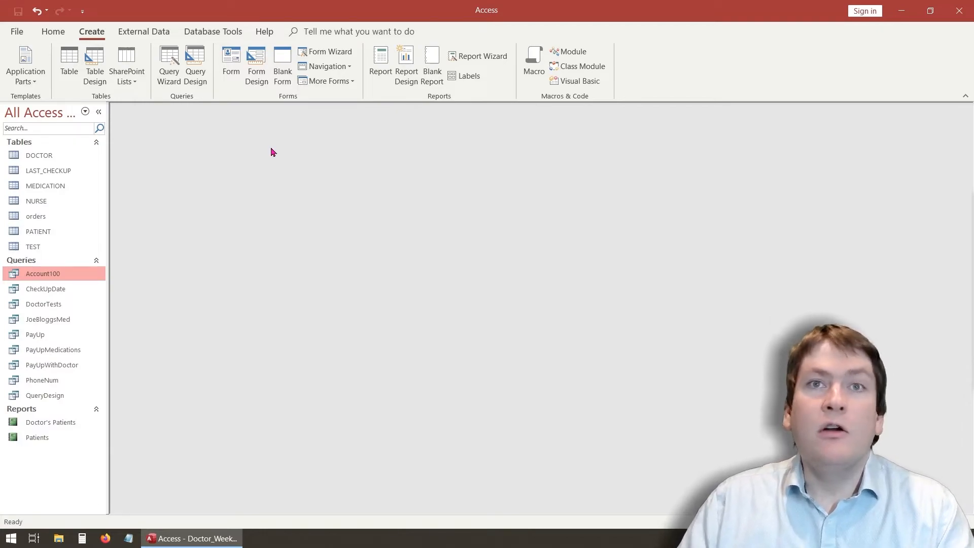
pyautogui.click(201, 81)
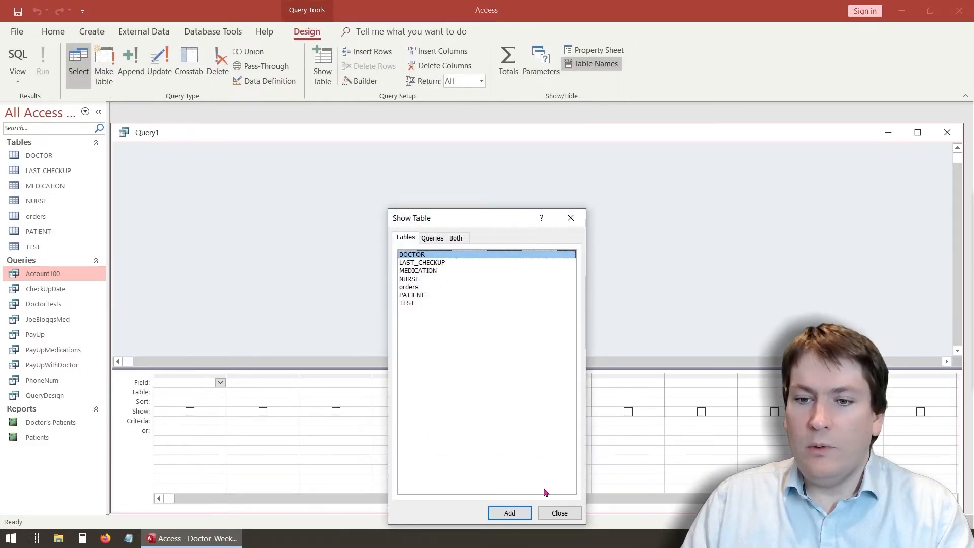
pyautogui.click(507, 513)
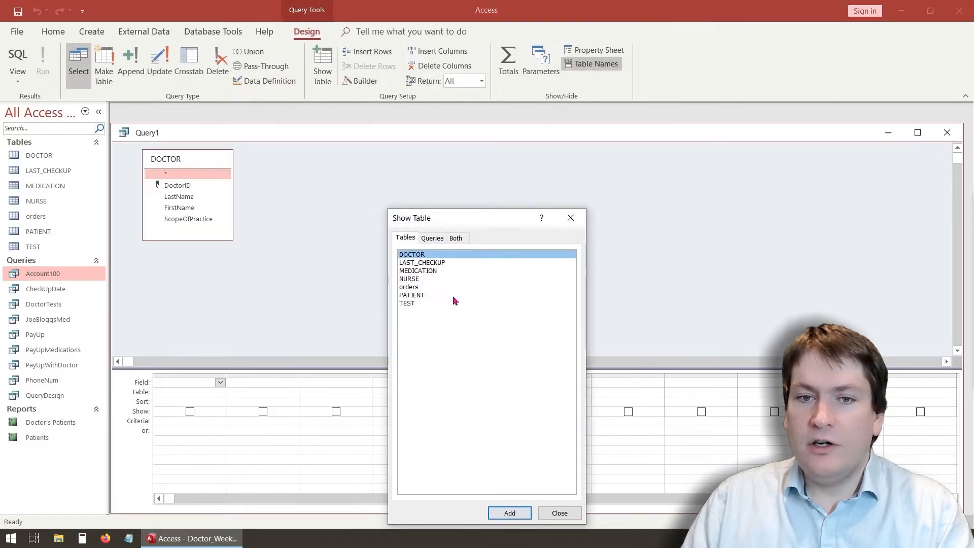
pyautogui.click(438, 263)
pyautogui.click(509, 513)
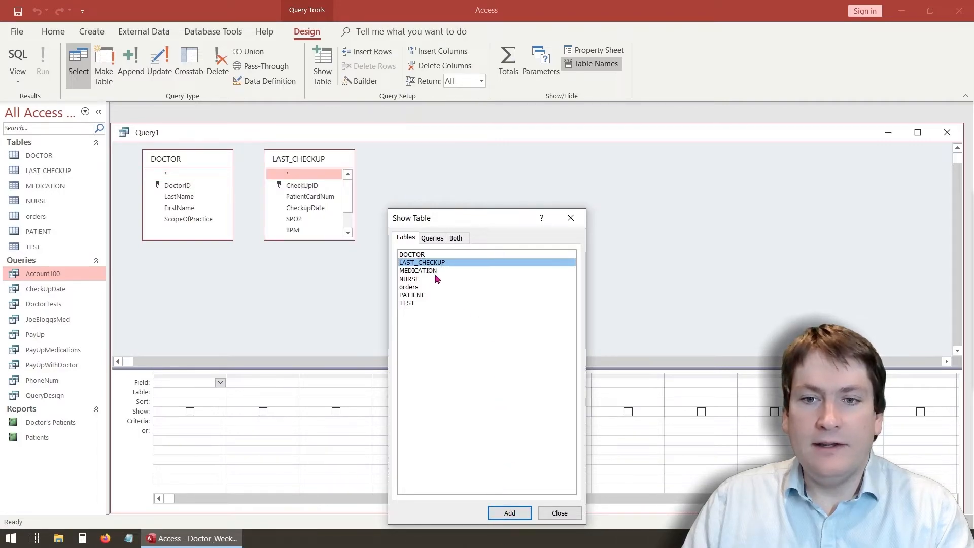
pyautogui.click(426, 295)
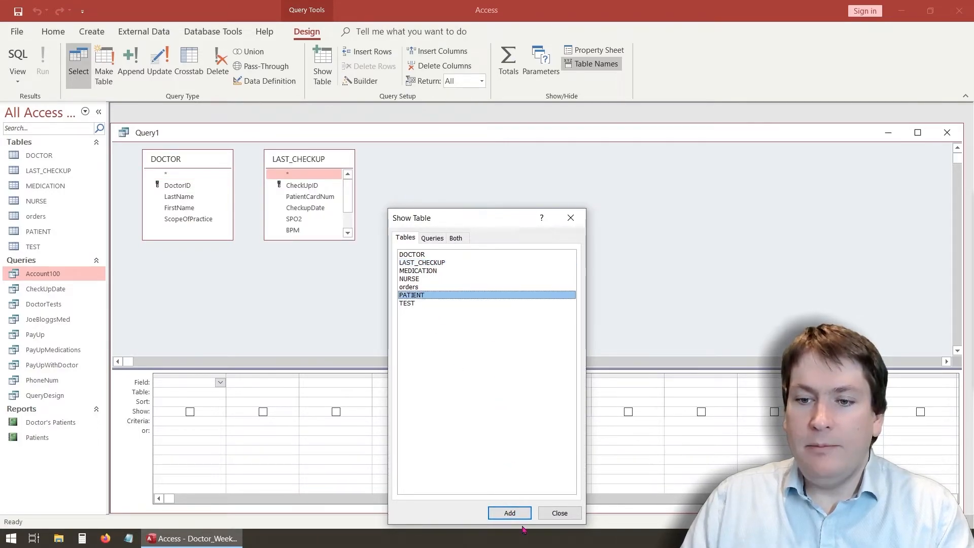
pyautogui.click(514, 515)
pyautogui.click(559, 513)
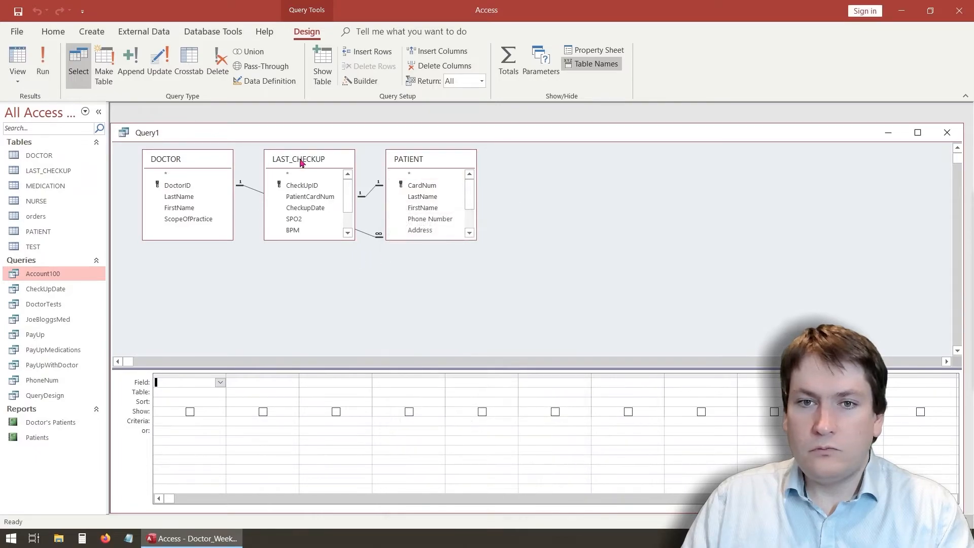
pyautogui.moveTo(279, 161); pyautogui.dragTo(563, 164)
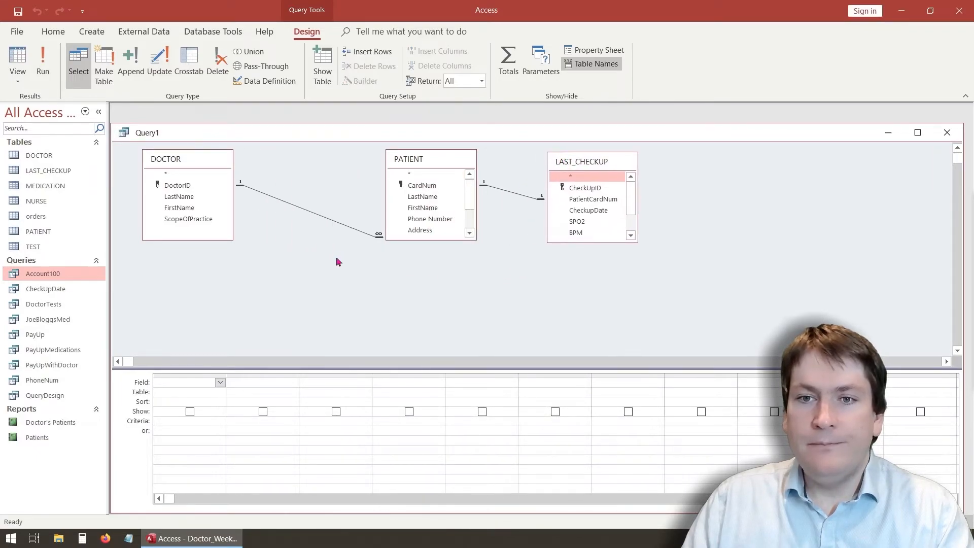
pyautogui.moveTo(426, 161); pyautogui.dragTo(378, 164)
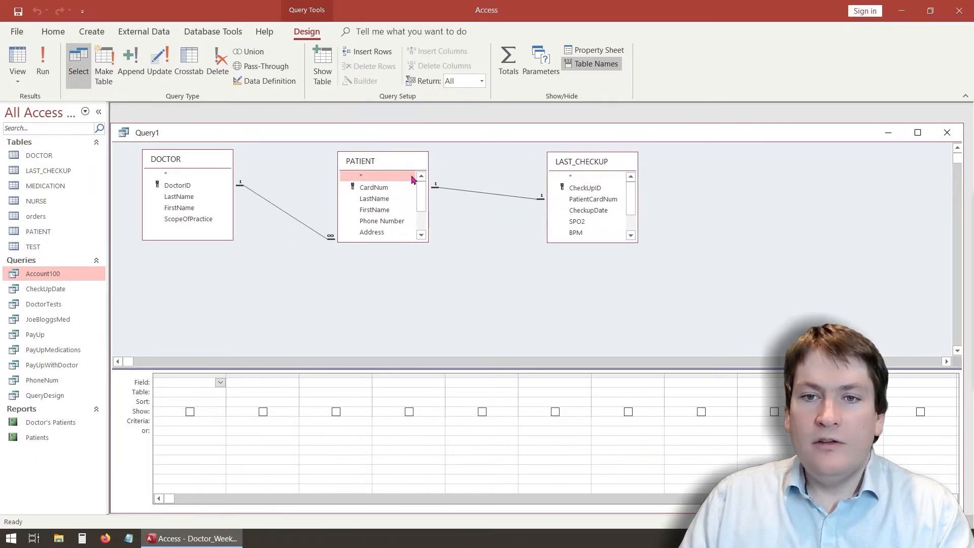
# - Add the patient's LastName and FirstName, the doctor's LastName and the CheckupDate fields to the query
pyautogui.click(381, 202)
pyautogui.moveTo(381, 202); pyautogui.dragTo(196, 385)
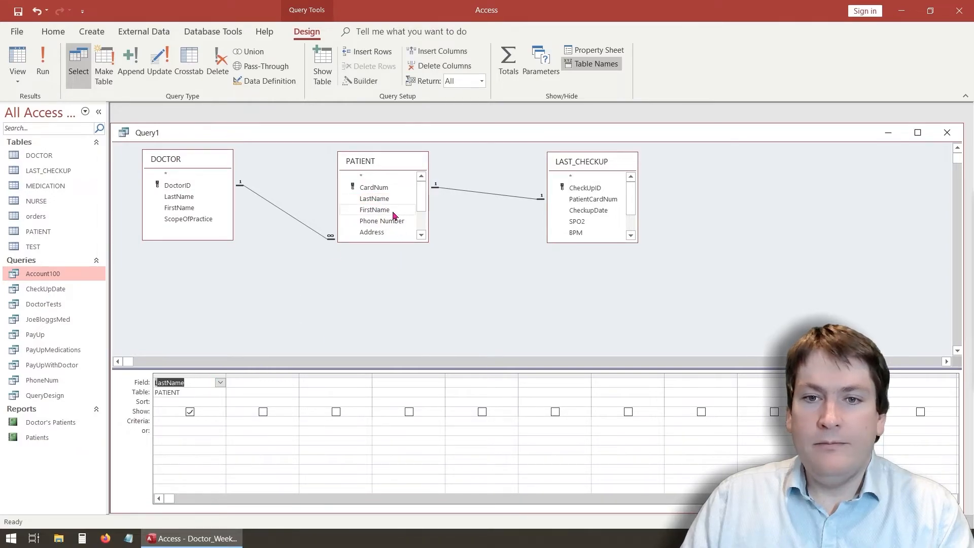
pyautogui.moveTo(384, 212); pyautogui.dragTo(244, 384)
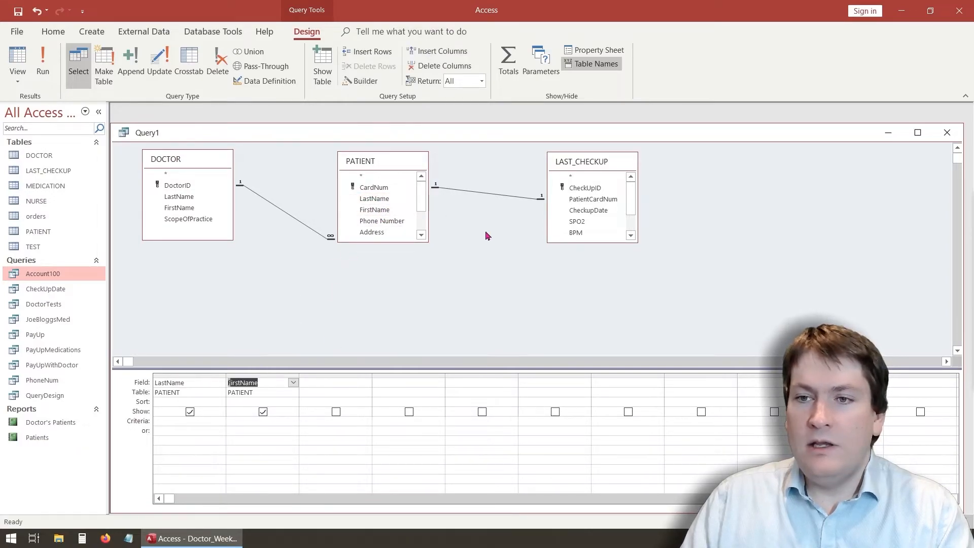
pyautogui.doubleClick(178, 198)
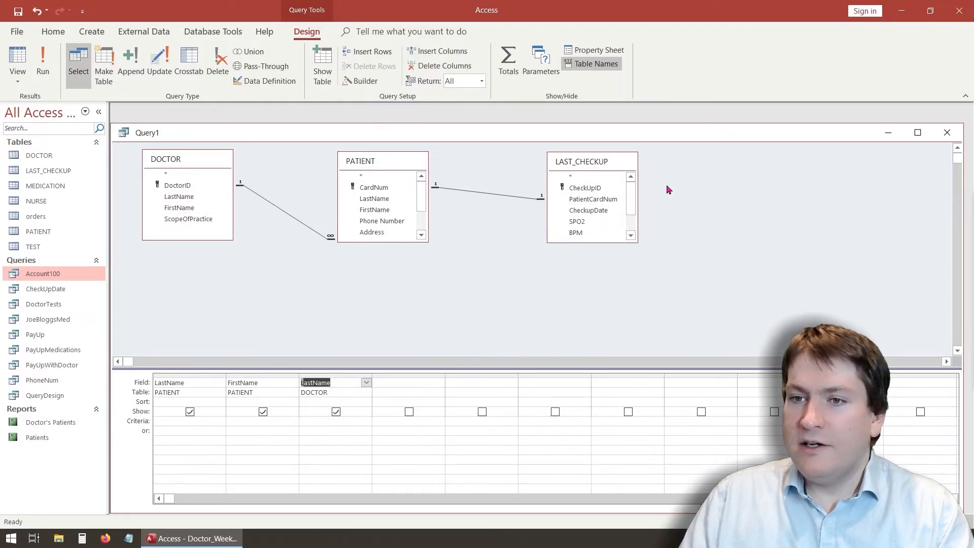
pyautogui.doubleClick(609, 211)
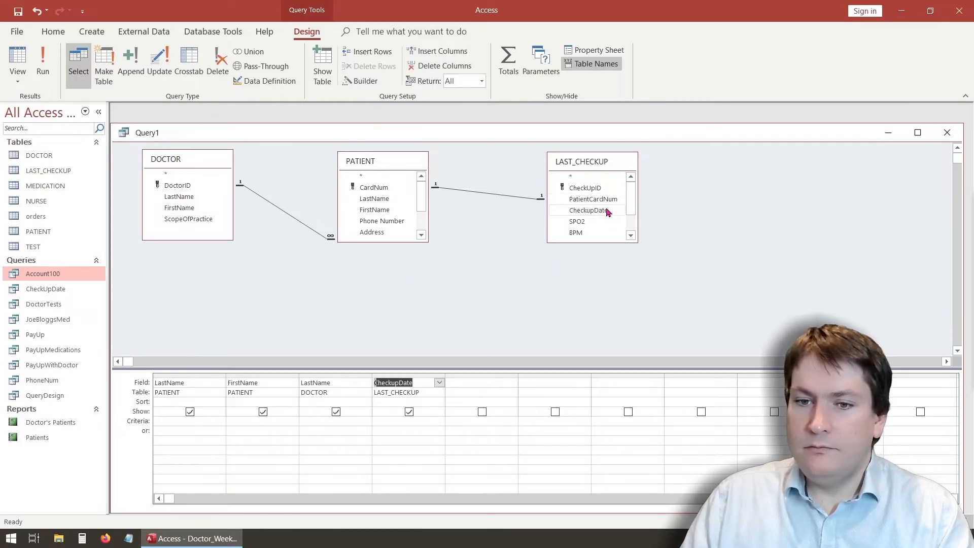
# - Set the CheckupDate criterion to <#2020-01-01#
pyautogui.click(377, 425)
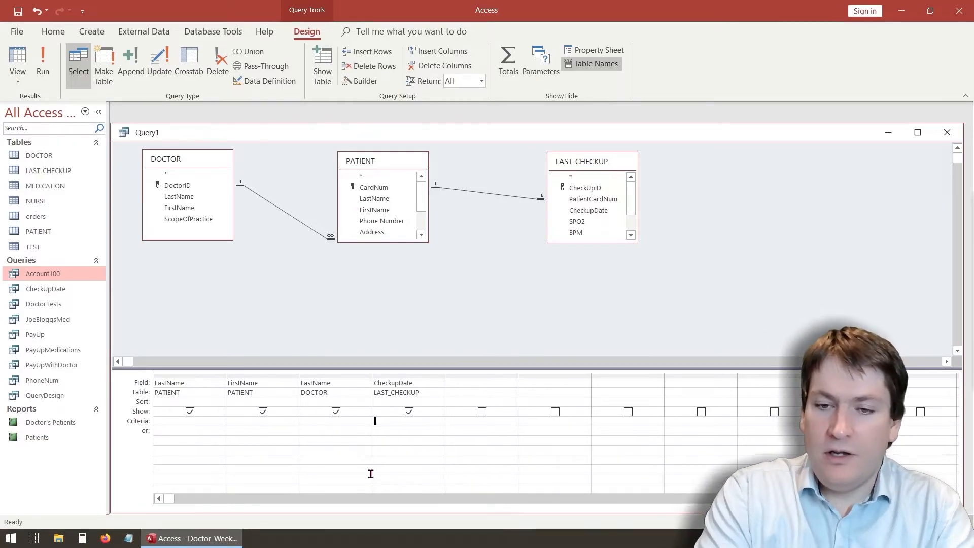
pyautogui.write('<')
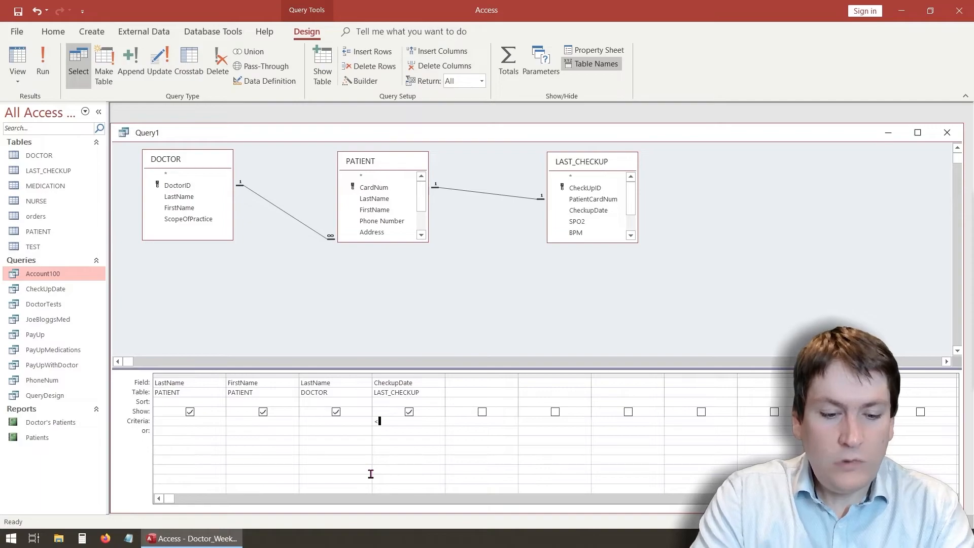
pyautogui.write('#2020')
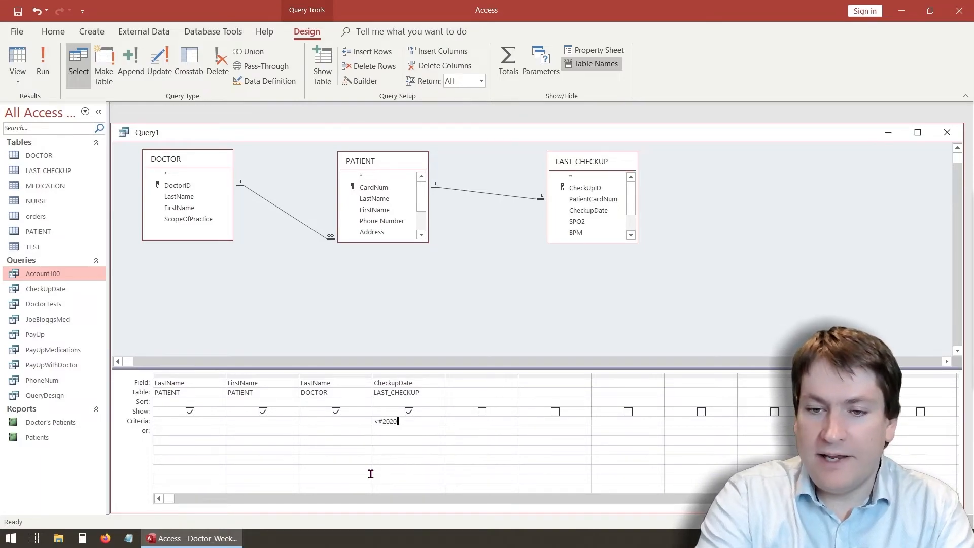
pyautogui.write('-01-01#')
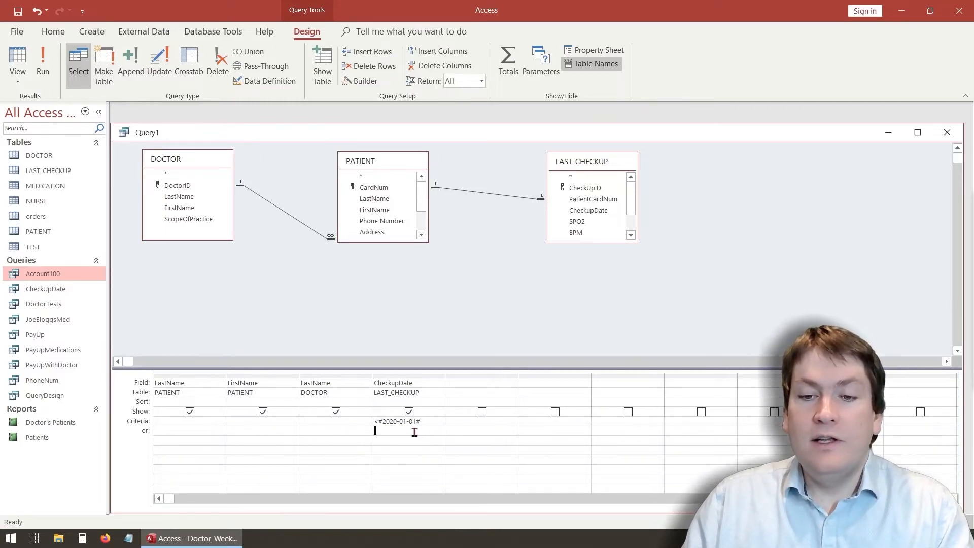
# - Add the patient's Phone Number field to the query and place its column between FirstName and the doctor's LastName
pyautogui.doubleClick(397, 222)
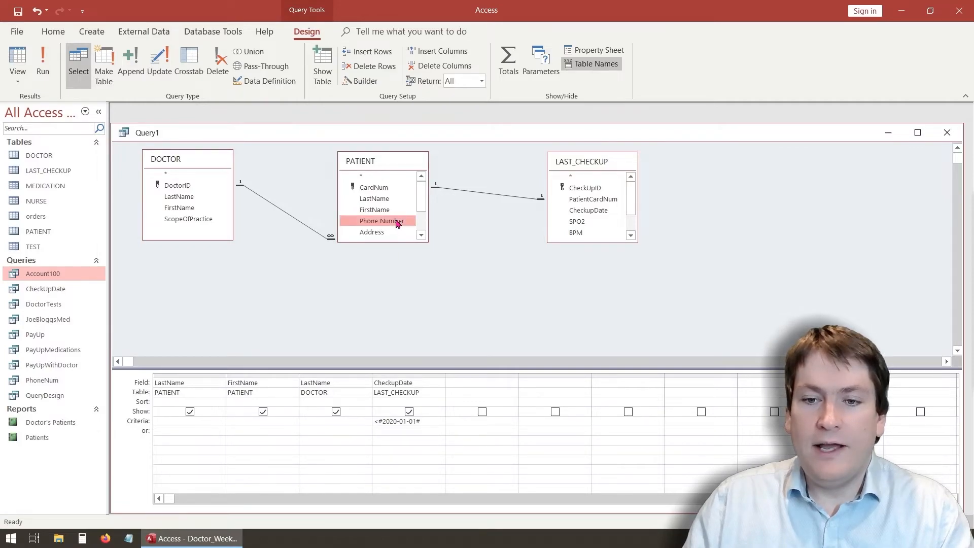
pyautogui.click(469, 374)
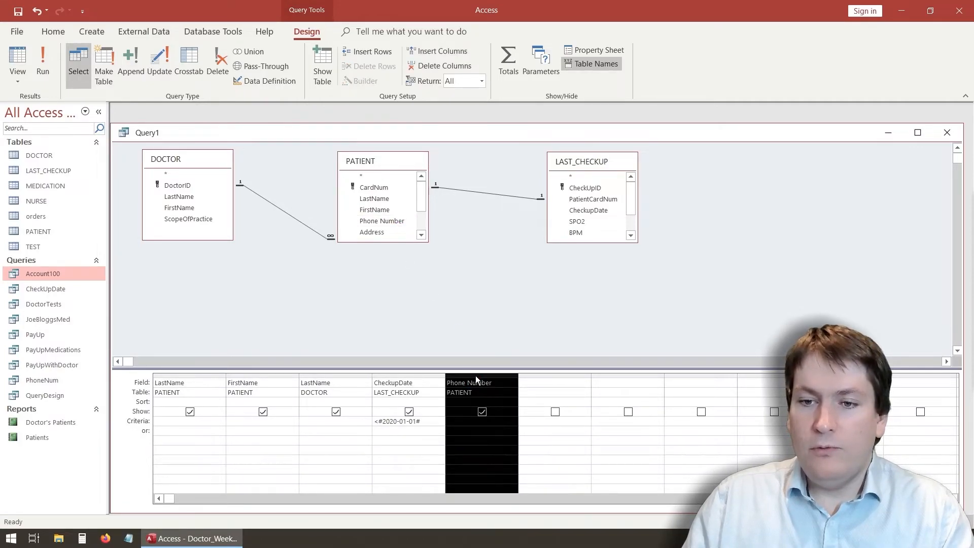
pyautogui.moveTo(476, 376); pyautogui.dragTo(330, 378)
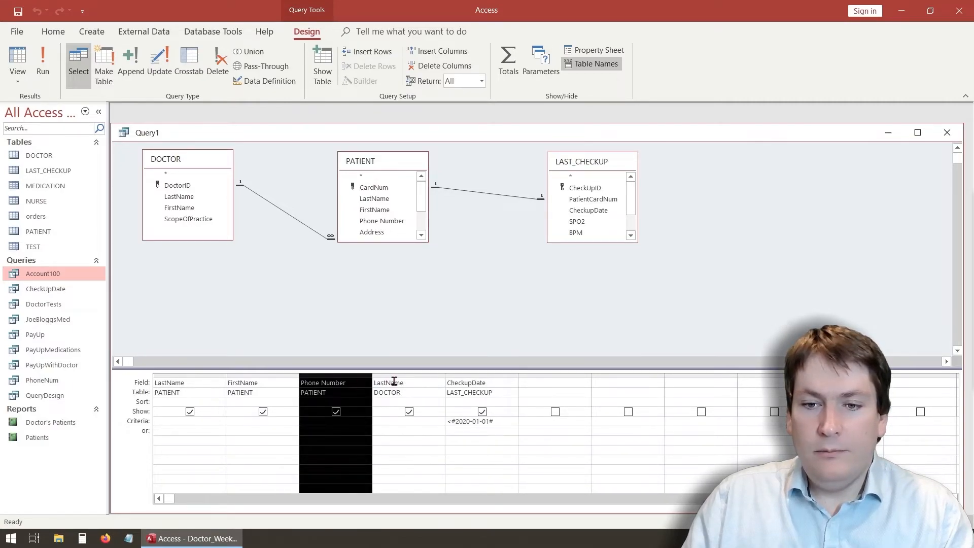
pyautogui.click(390, 449)
# - Run the query to check its records, and return to its design
pyautogui.click(46, 56)
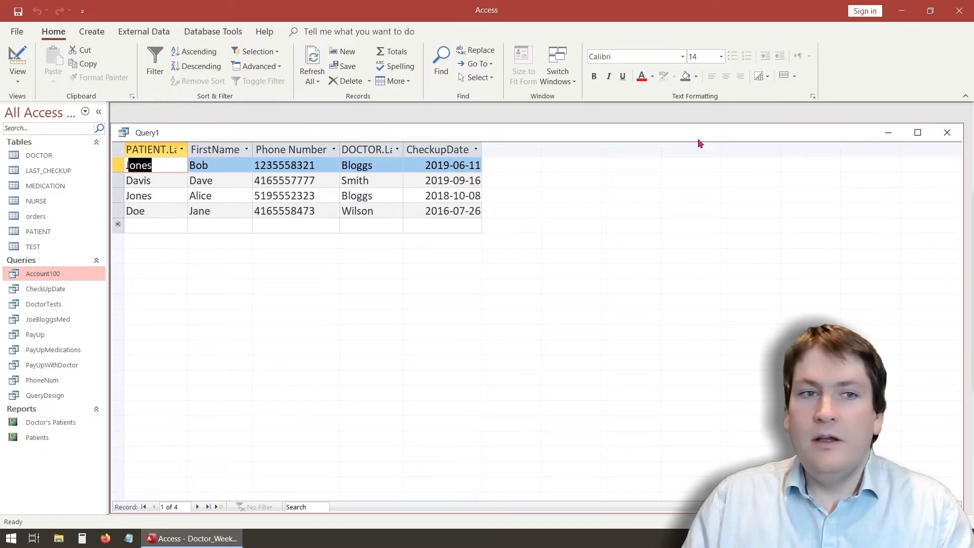
pyautogui.click(18, 79)
pyautogui.click(36, 157)
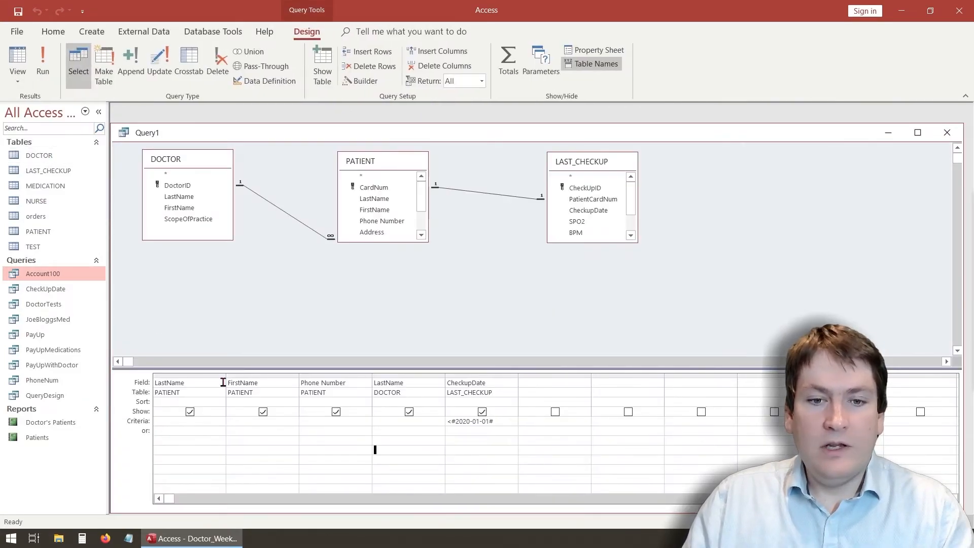
# - Sort the query in ascending order by the patient's LastName and FirstName
pyautogui.click(198, 400)
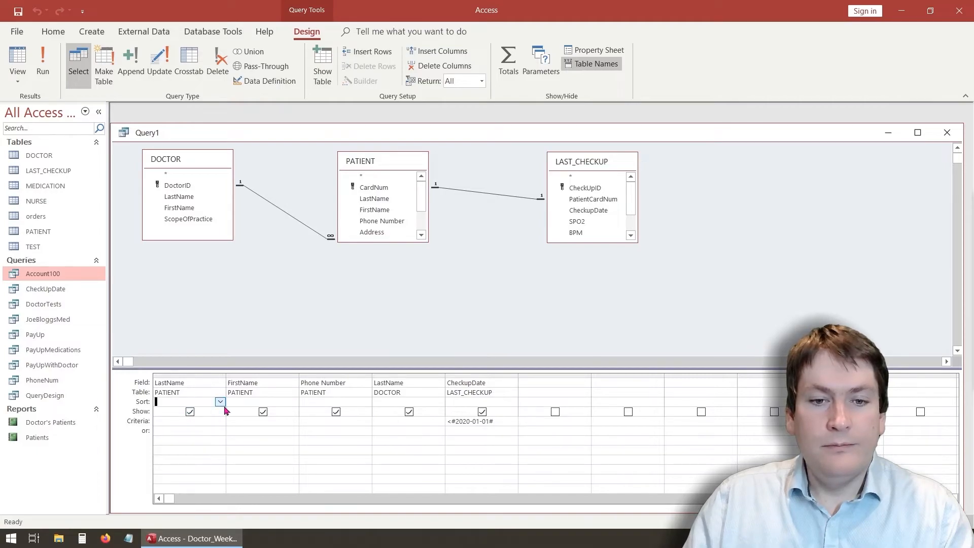
pyautogui.click(222, 403)
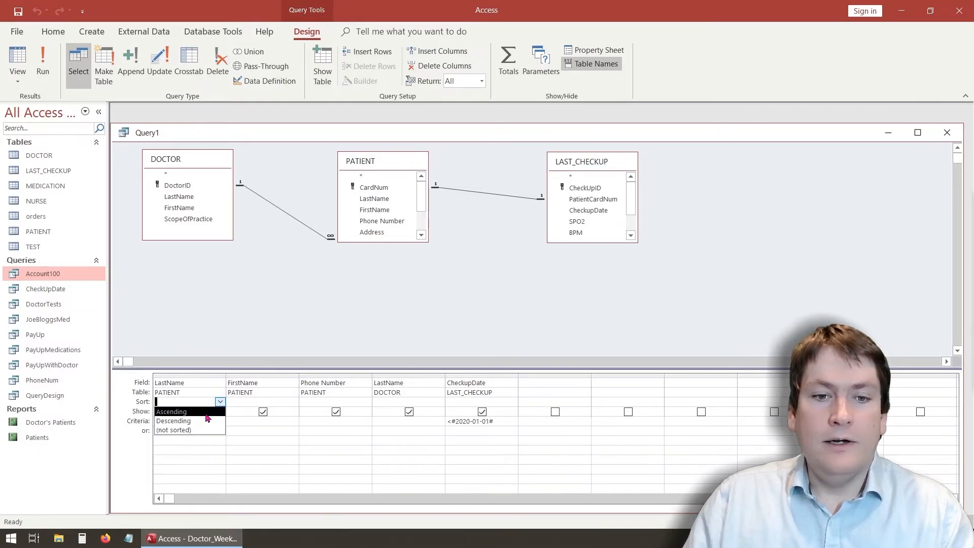
pyautogui.click(207, 413)
pyautogui.click(270, 402)
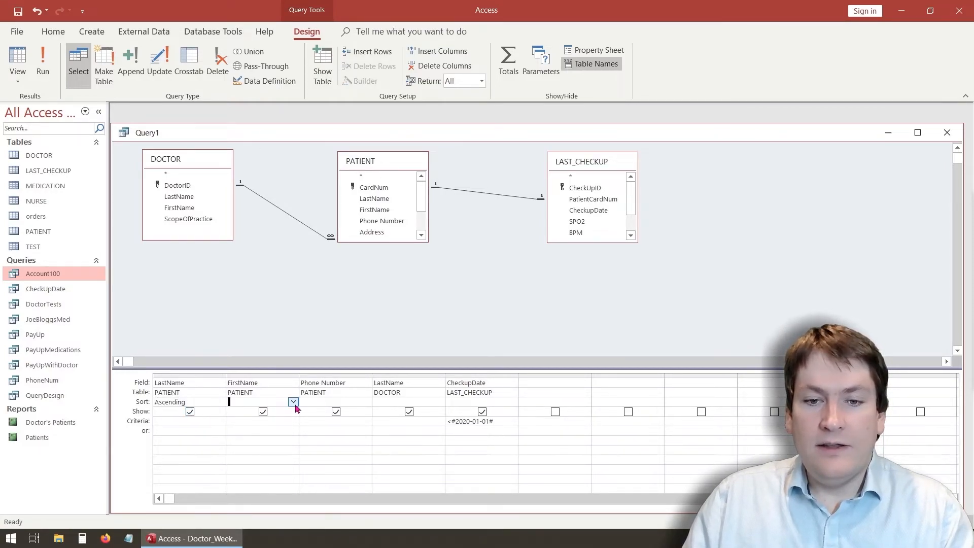
pyautogui.click(293, 402)
pyautogui.click(281, 414)
pyautogui.click(269, 430)
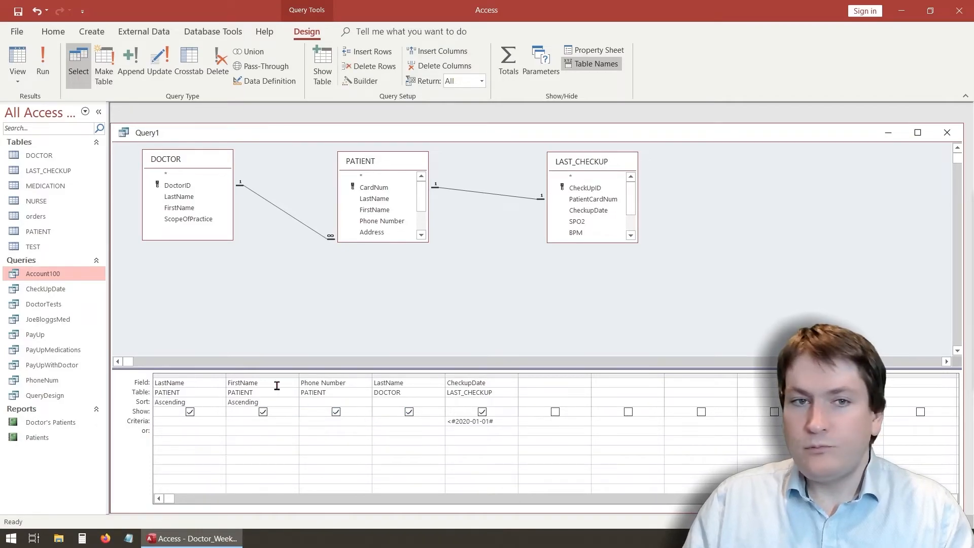
# - Run the sorted query and save it as NeedCheckUp
pyautogui.click(43, 63)
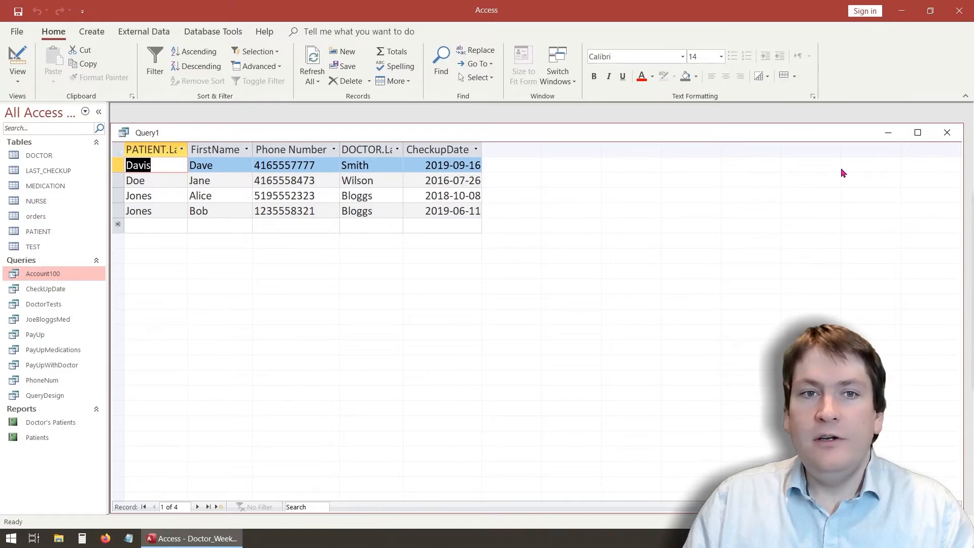
pyautogui.click(19, 11)
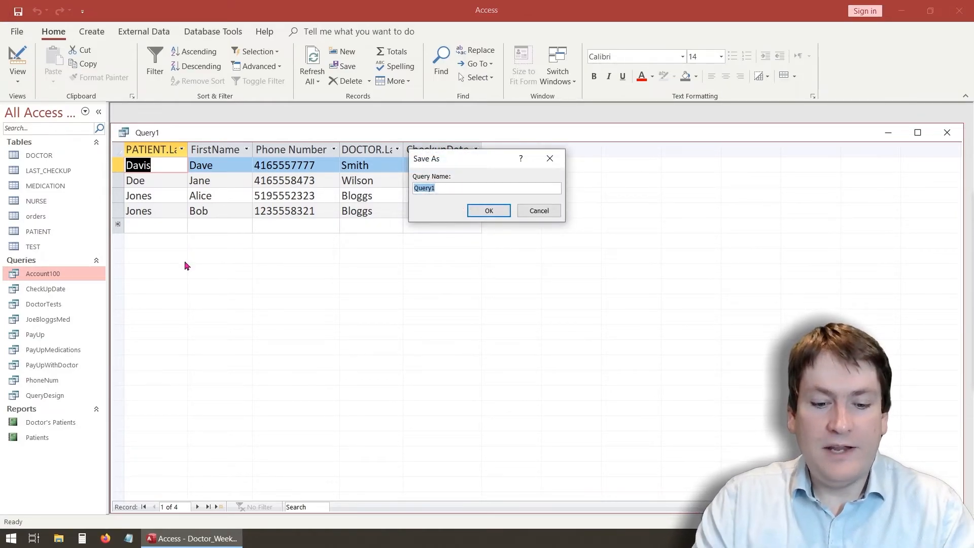
pyautogui.write('NeedCheckUp')
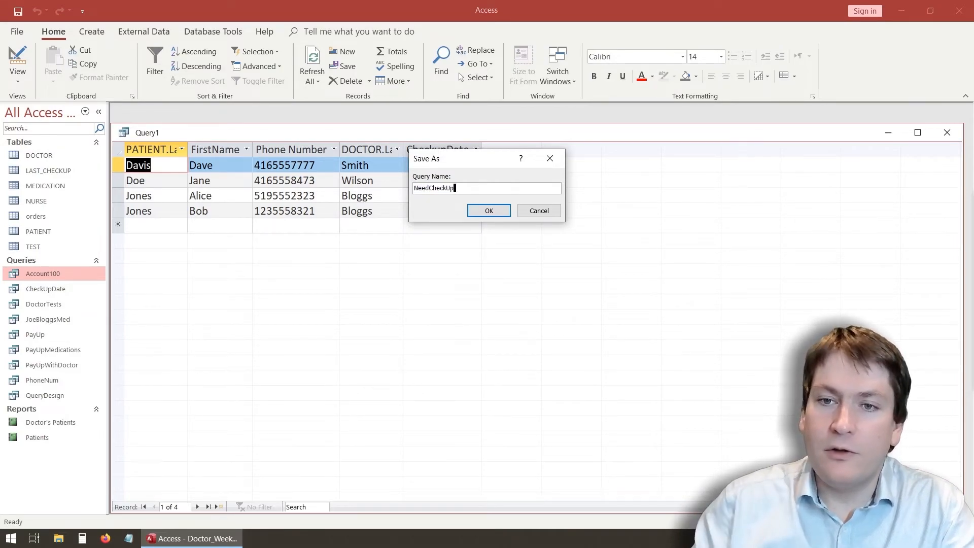
pyautogui.click(489, 211)
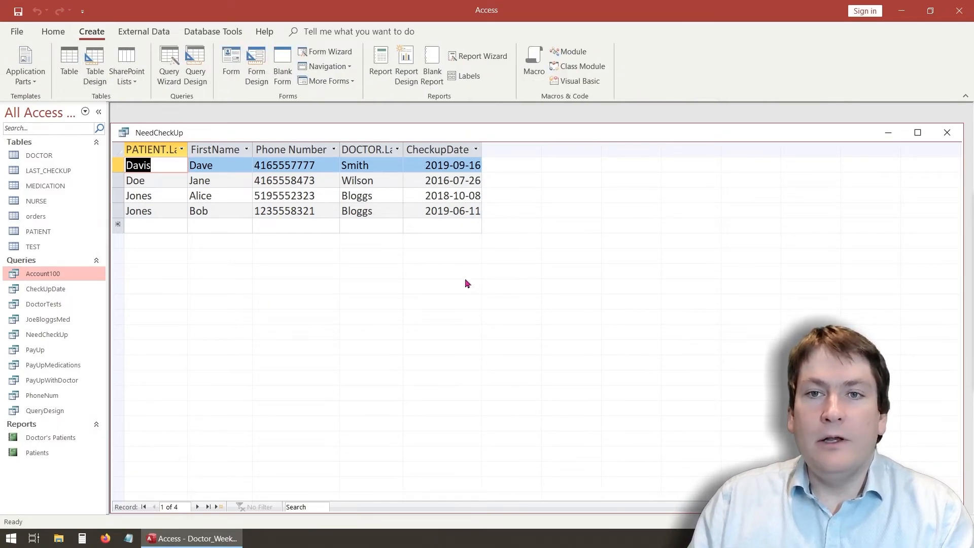
# - Create a report from the NeedCheckUp query and change its header title to "Need Check Up"
pyautogui.click(383, 73)
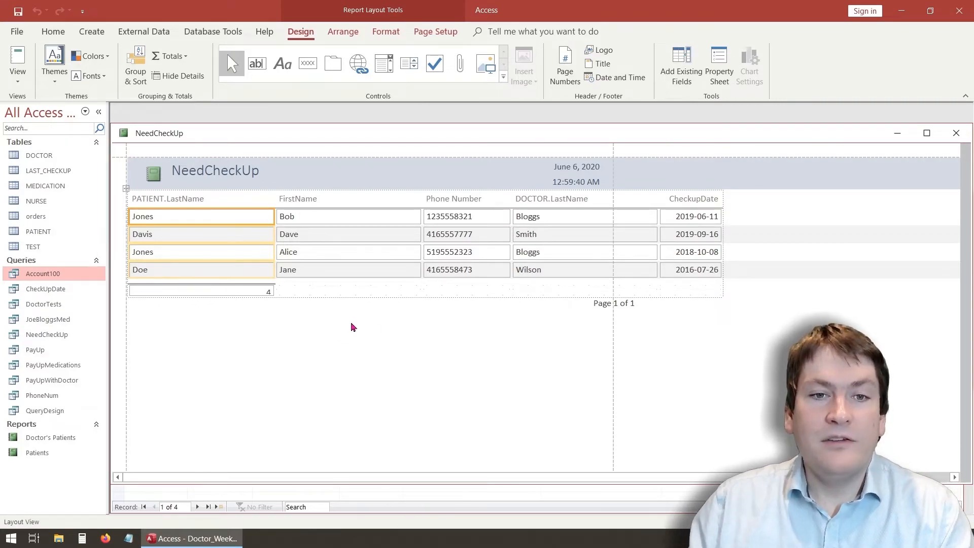
pyautogui.click(202, 171)
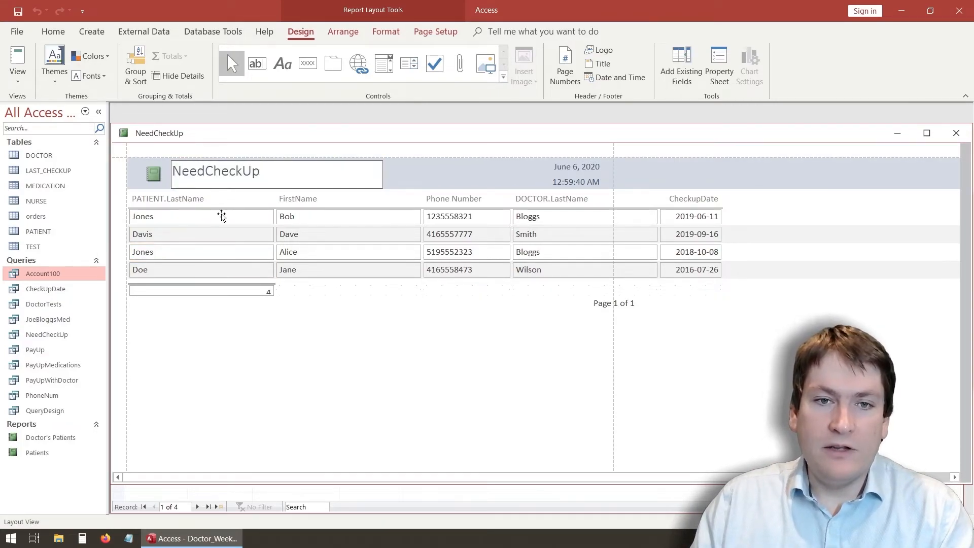
pyautogui.click(244, 171)
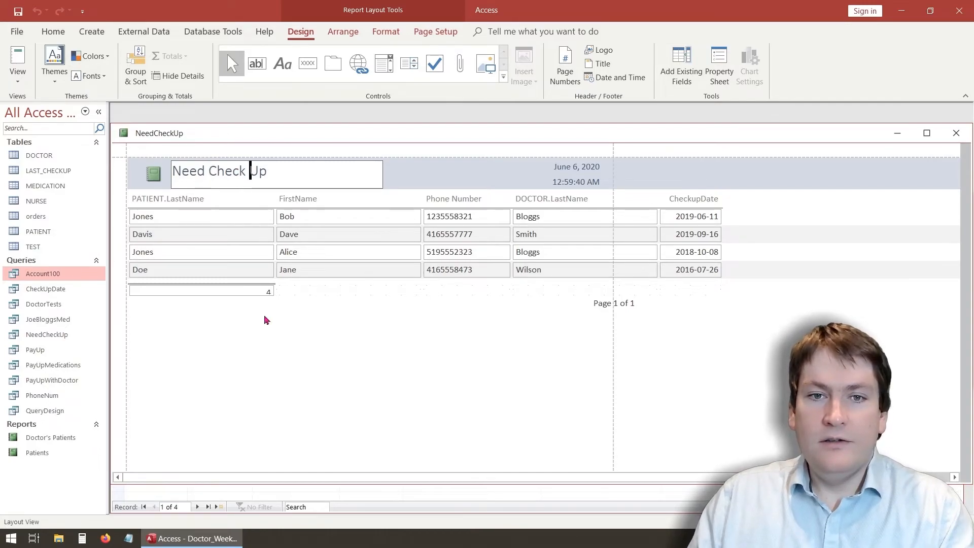
# - Rename the PATIENT.LastName column heading to "Last Name"
pyautogui.click(264, 353)
pyautogui.click(177, 200)
pyautogui.click(176, 199)
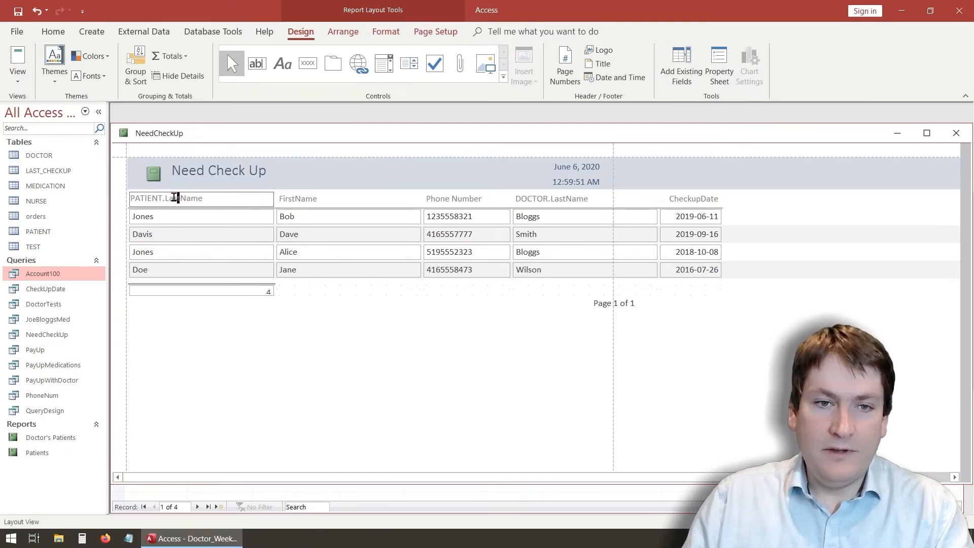
pyautogui.press('BackSpace')
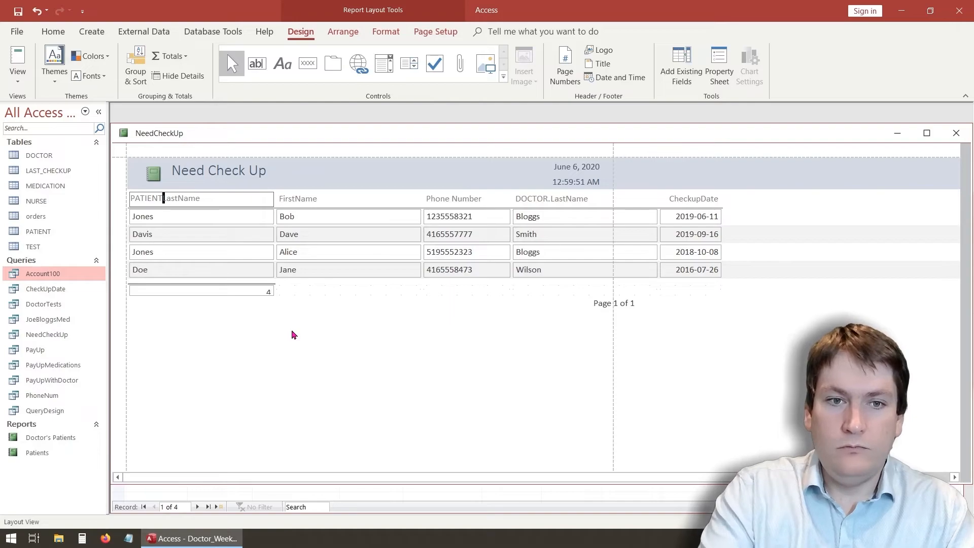
pyautogui.press('BackSpace')
pyautogui.press('BackSpace')
pyautogui.press('BackSpace')
pyautogui.press('BackSpace')
pyautogui.press('BackSpace')
pyautogui.press('BackSpace')
pyautogui.press('BackSpace')
pyautogui.press('Right')
pyautogui.press('Right')
pyautogui.press('Right')
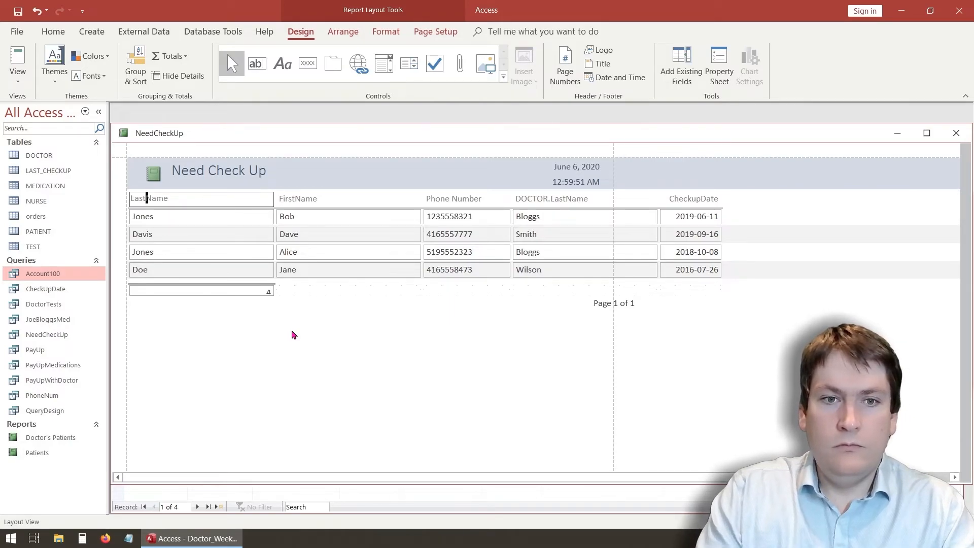
# - Change the FirstName column heading to "First Name"
pyautogui.click(300, 199)
pyautogui.click(299, 199)
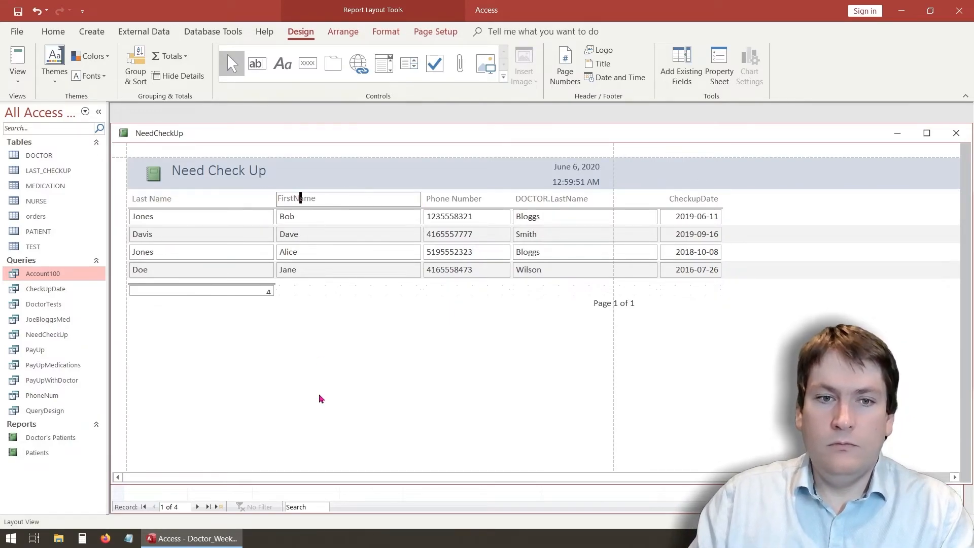
pyautogui.press('Left')
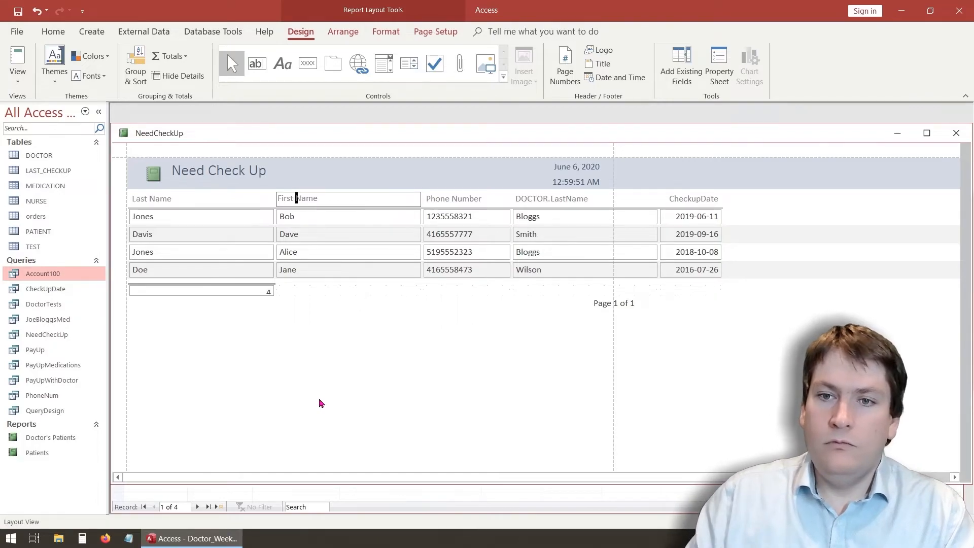
# - Change the DOCTOR.LastName column heading to "Last Name"
pyautogui.click(457, 197)
pyautogui.click(543, 200)
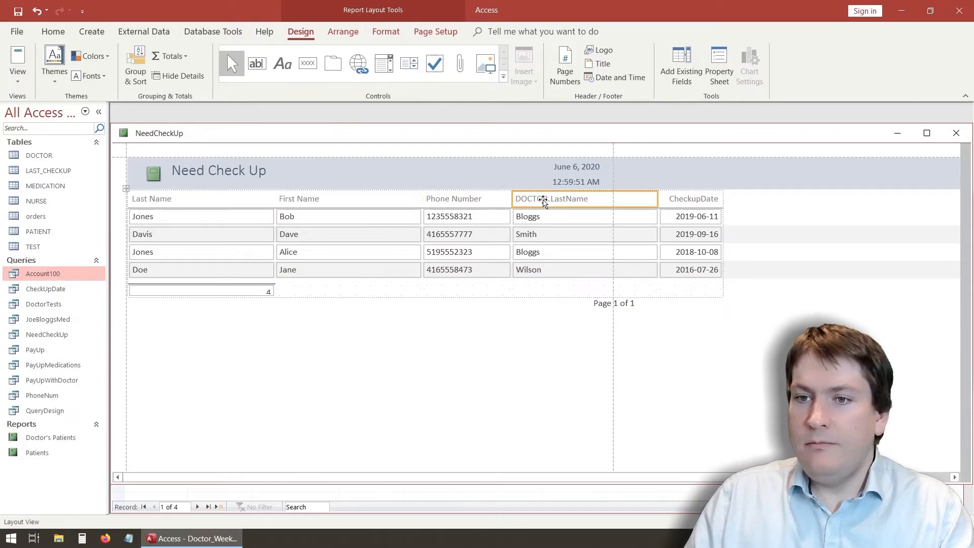
pyautogui.click(554, 199)
pyautogui.press('BackSpace')
pyautogui.press('BackSpace')
pyautogui.press('BackSpace')
pyautogui.press('BackSpace')
pyautogui.press('BackSpace')
pyautogui.press('BackSpace')
pyautogui.press('BackSpace')
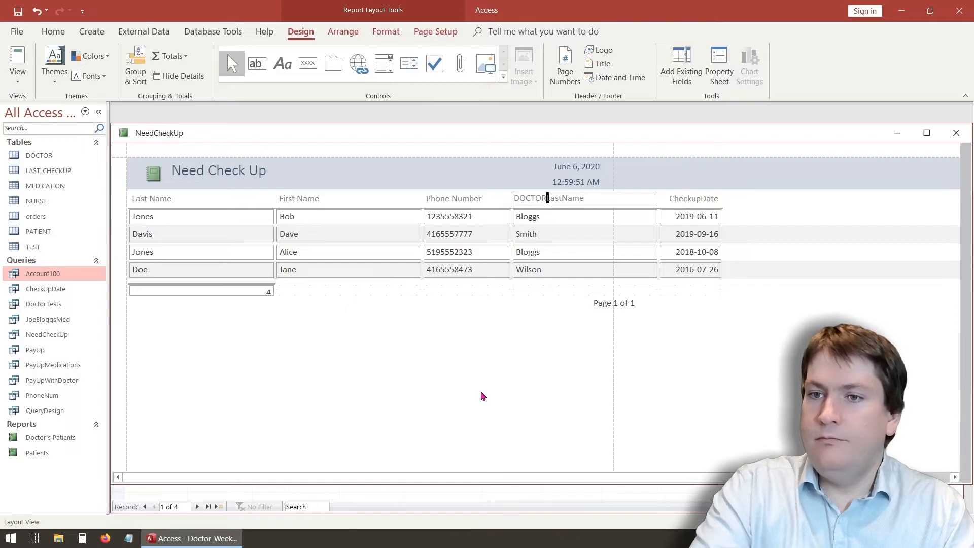
pyautogui.press('Right')
pyautogui.press('Right')
pyautogui.press('Right')
pyautogui.press('Right')
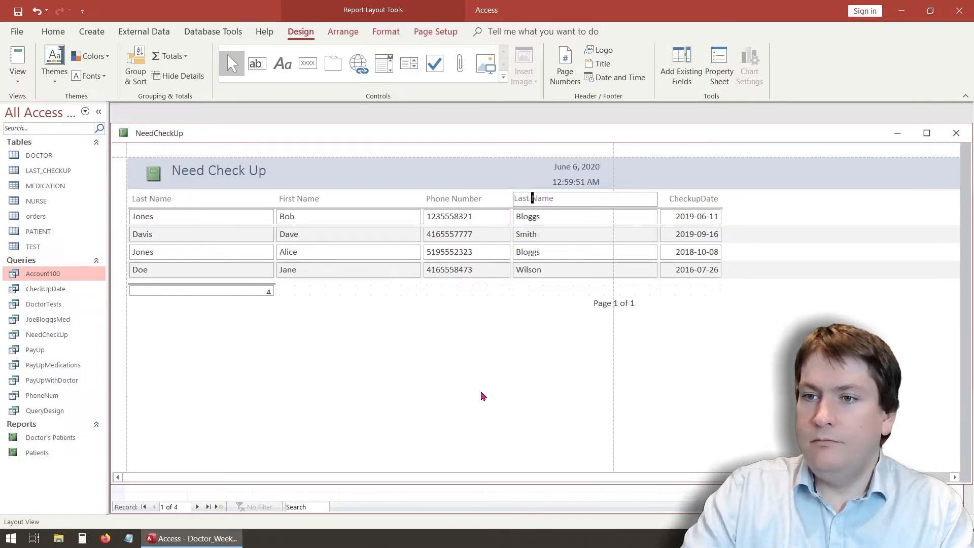
# - Change the CheckupDate column heading to "Last Check up Date"
pyautogui.click(698, 199)
pyautogui.doubleClick(692, 198)
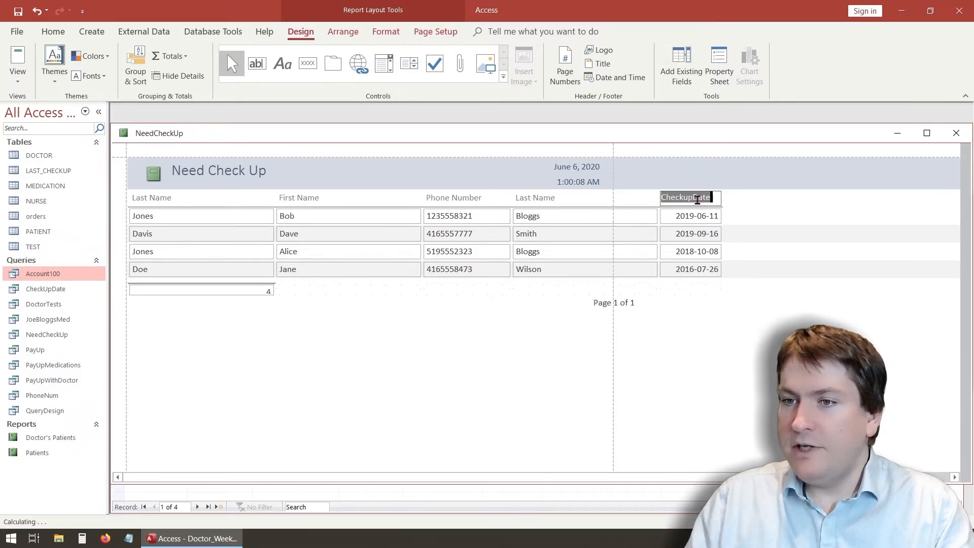
pyautogui.click(692, 198)
pyautogui.press('Left')
pyautogui.press('Left')
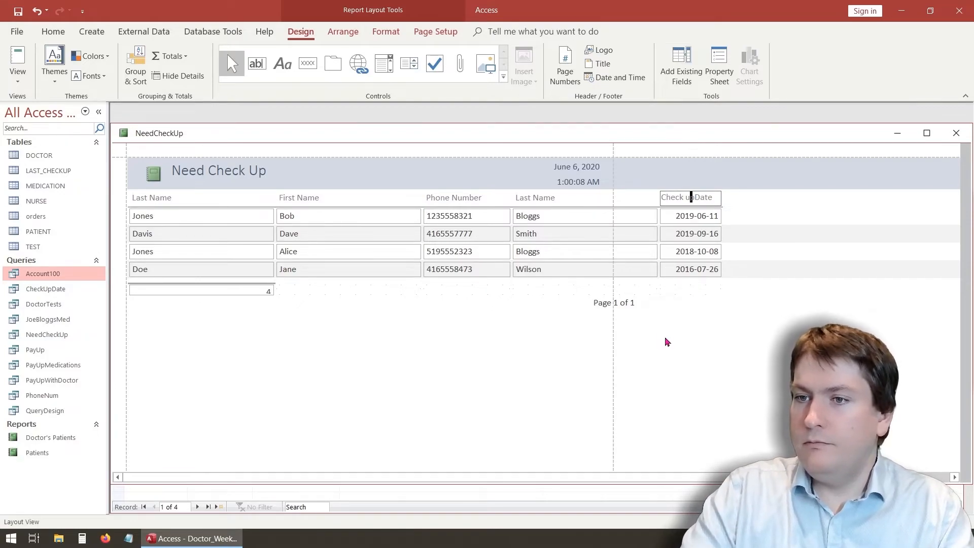
pyautogui.press('Right')
pyautogui.press('Right')
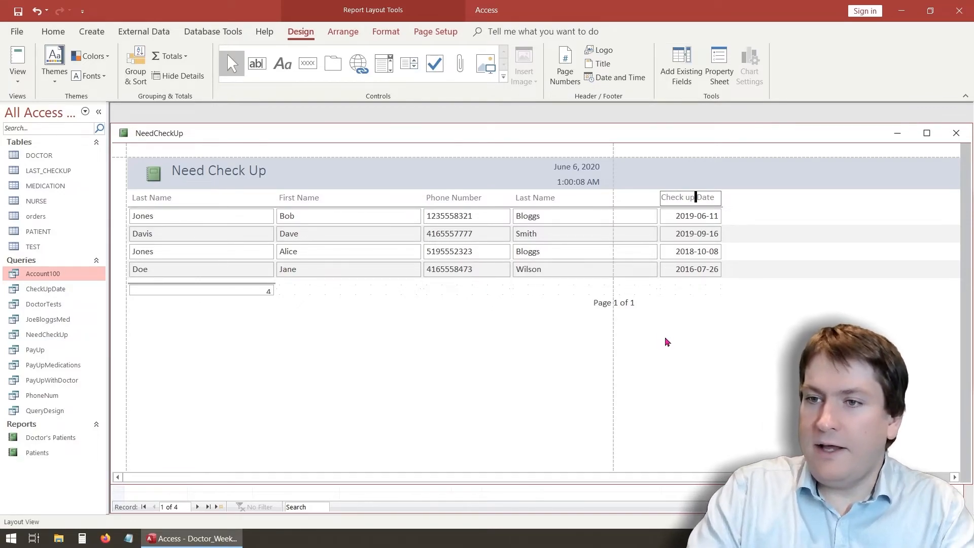
pyautogui.press('Left')
pyautogui.press('Left')
pyautogui.press('Left')
pyautogui.press('Left')
pyautogui.press('Left')
pyautogui.press('Left')
pyautogui.press('Left')
pyautogui.press('Left')
pyautogui.press('Left')
pyautogui.write('L')
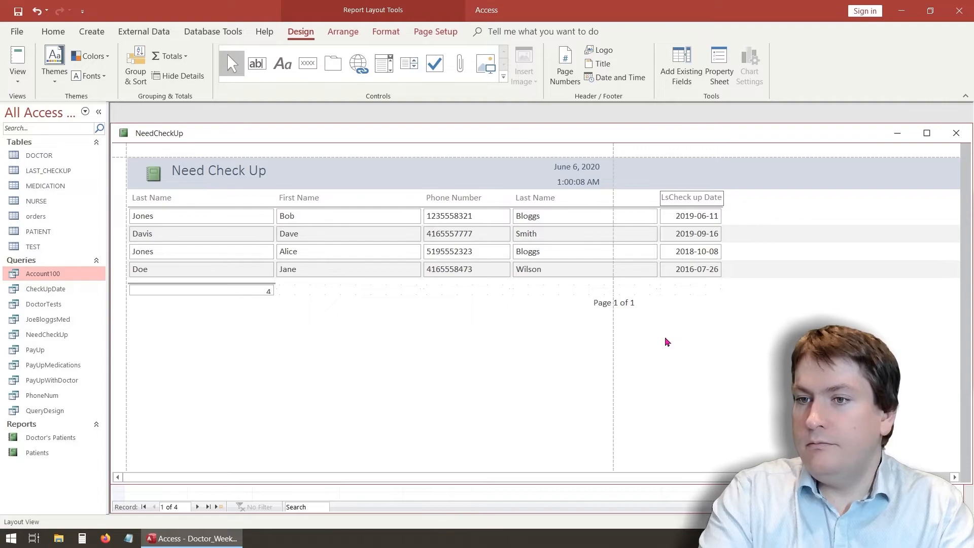
pyautogui.write('ast')
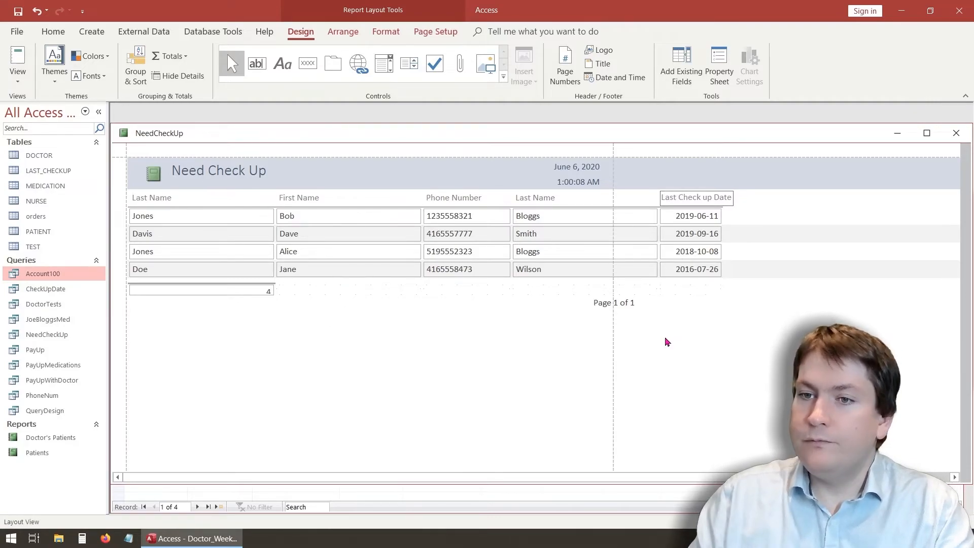
pyautogui.click(551, 345)
# - Narrow the patient Last Name, First Name and Phone Number columns, with their headings, to fit their contents
pyautogui.click(232, 228)
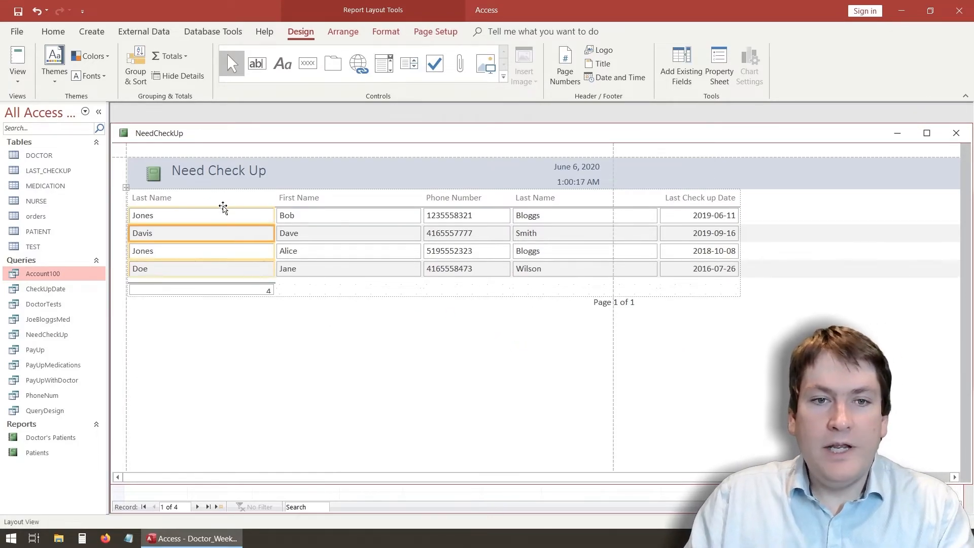
pyautogui.click(223, 199)
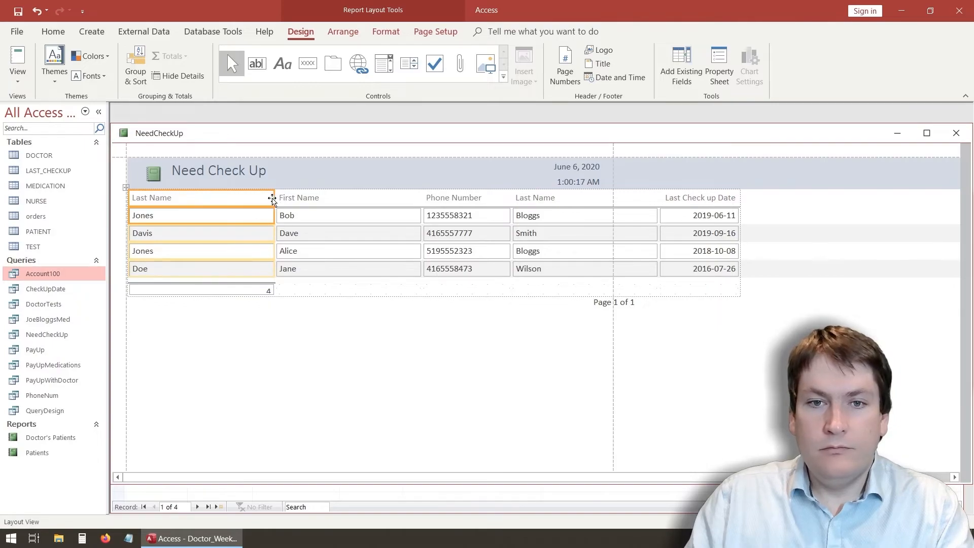
pyautogui.moveTo(274, 198); pyautogui.dragTo(182, 198)
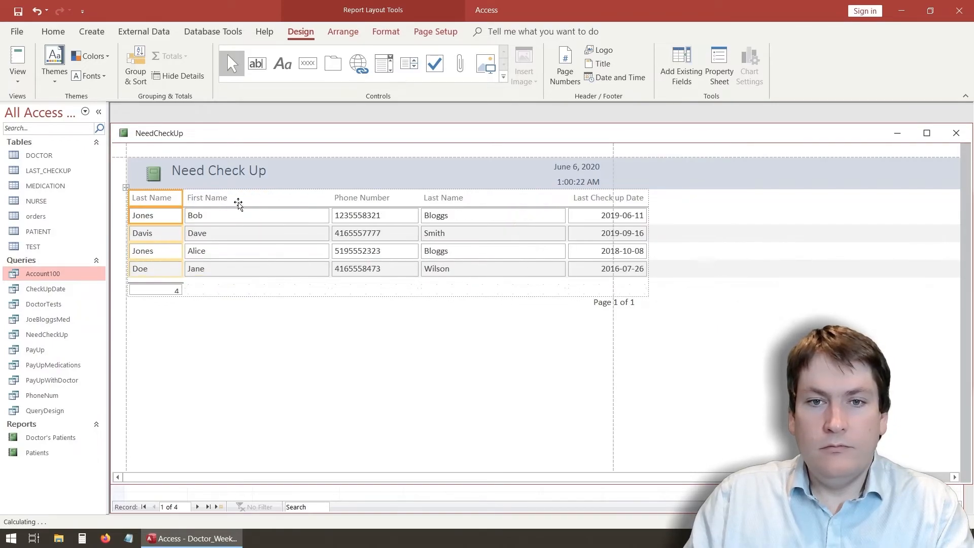
pyautogui.click(285, 198)
pyautogui.click(287, 217)
pyautogui.moveTo(328, 199); pyautogui.dragTo(245, 208)
pyautogui.click(292, 199)
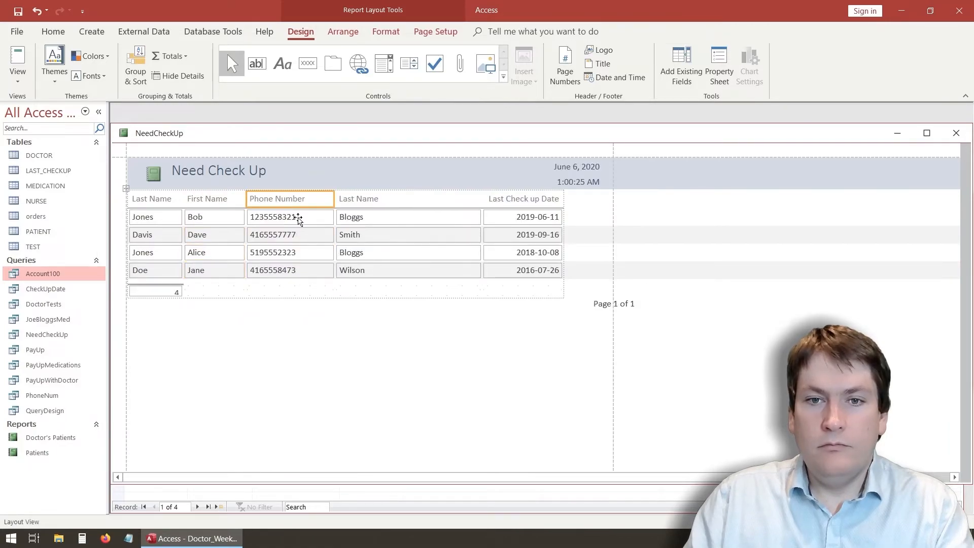
pyautogui.click(299, 217)
pyautogui.moveTo(333, 201); pyautogui.dragTo(312, 199)
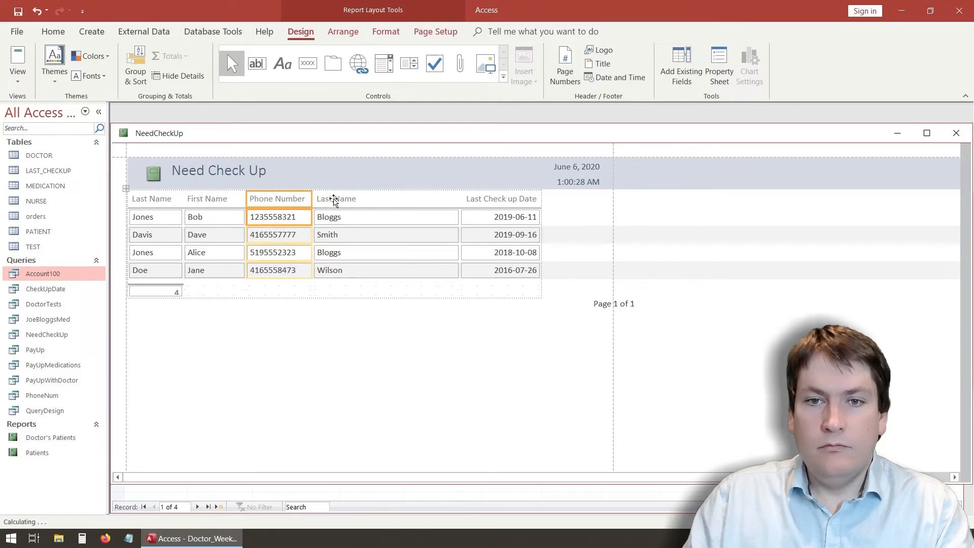
# - Replace the heading of the column with the doctors' last names with "Doctor"
pyautogui.click(339, 198)
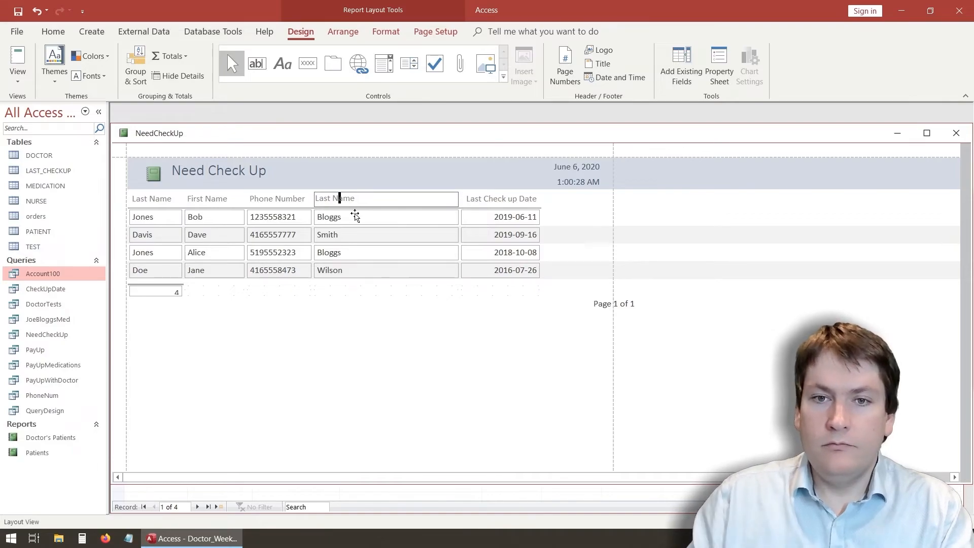
pyautogui.moveTo(367, 198); pyautogui.dragTo(307, 198)
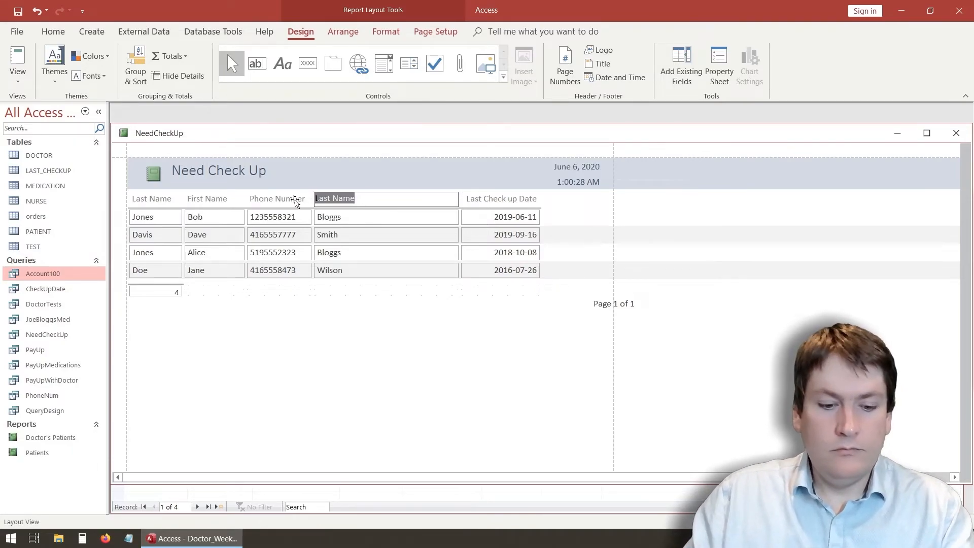
pyautogui.write('Doctor')
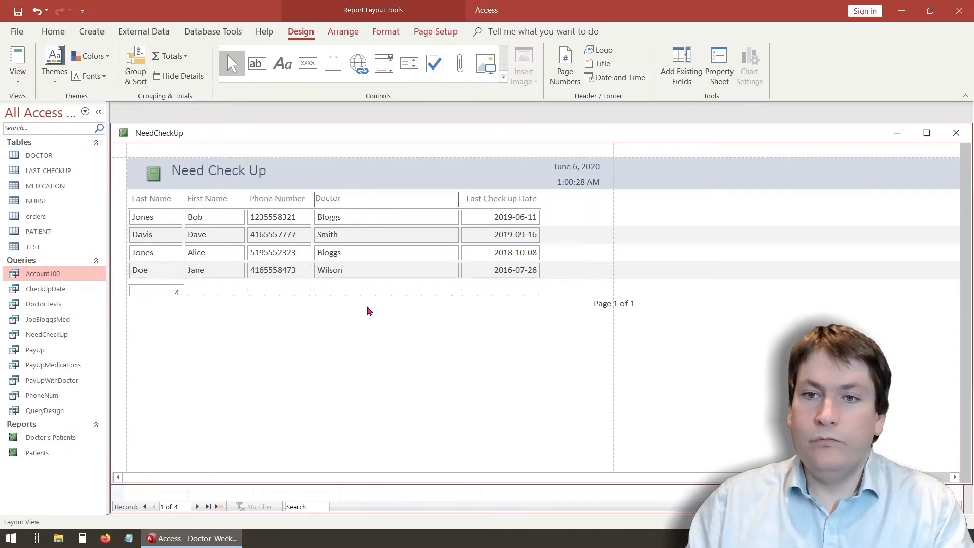
pyautogui.click(361, 293)
# - Narrow the Doctor column, heading and data together, to fit the doctors' names
pyautogui.click(453, 199)
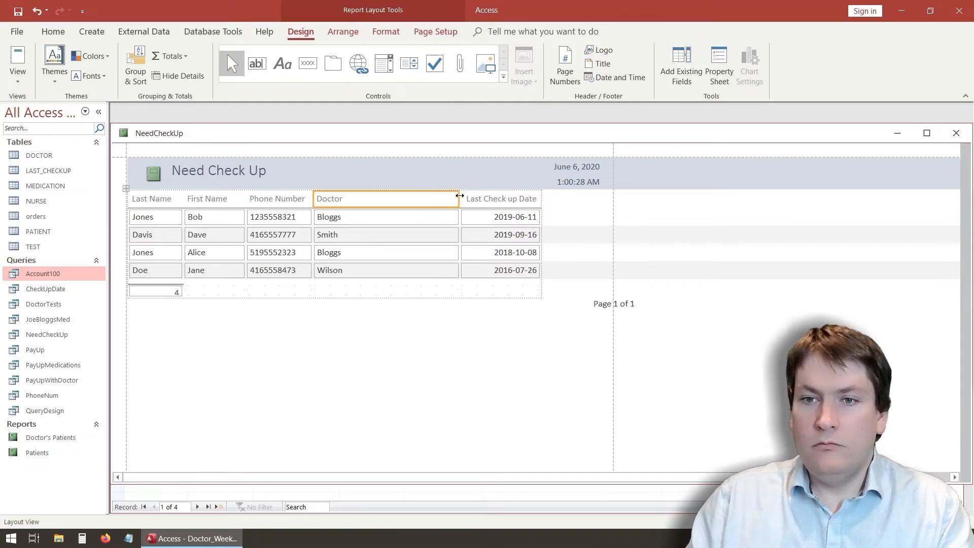
pyautogui.click(461, 199)
pyautogui.click(447, 201)
pyautogui.keyDown('shift'); pyautogui.click(445, 217); pyautogui.keyUp('shift')
pyautogui.moveTo(459, 198); pyautogui.dragTo(367, 204)
pyautogui.click(414, 201)
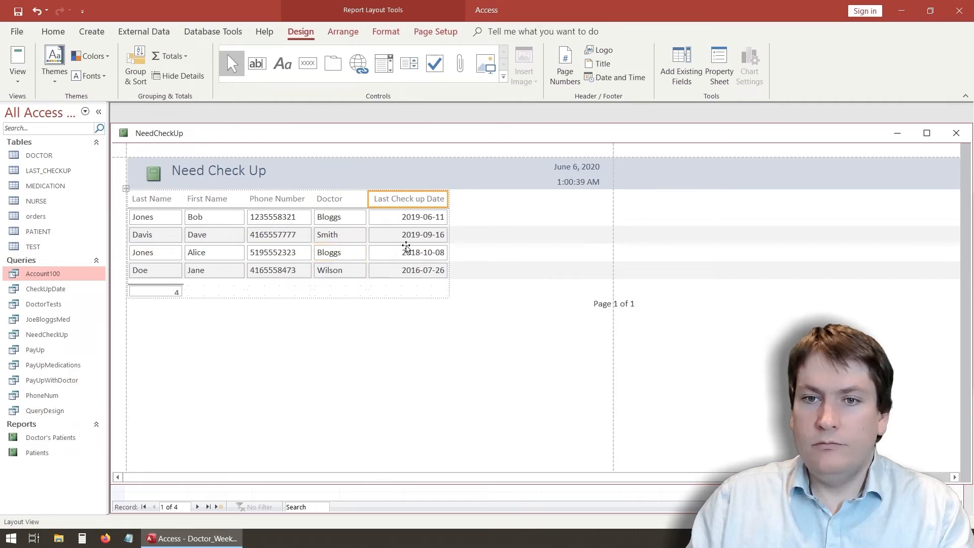
pyautogui.click(363, 352)
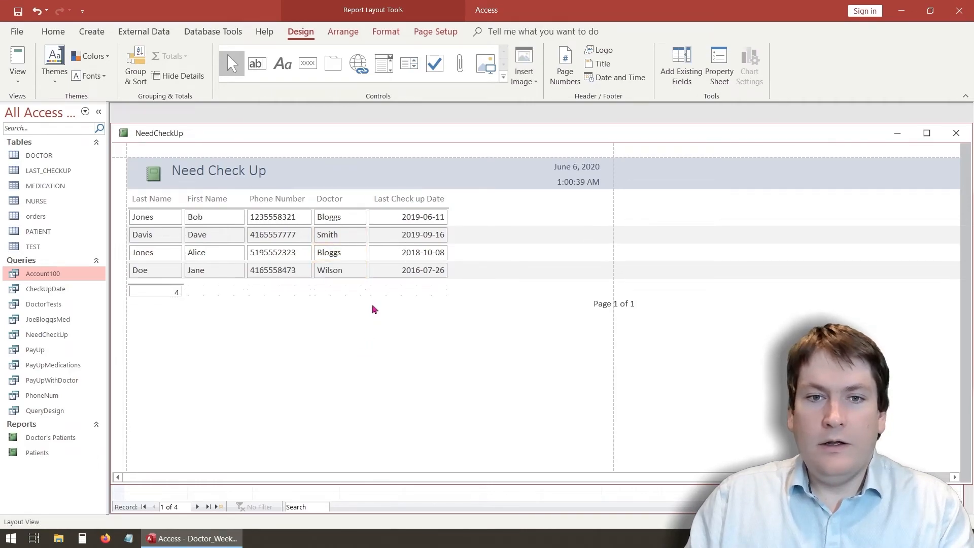
# - Select the data fields of all five columns and remove their shape outlines
pyautogui.click(172, 218)
pyautogui.keyDown('shift'); pyautogui.click(222, 219); pyautogui.keyUp('shift')
pyautogui.keyDown('shift'); pyautogui.click(273, 217); pyautogui.keyUp('shift')
pyautogui.keyDown('shift'); pyautogui.click(332, 217); pyautogui.keyUp('shift')
pyautogui.keyDown('shift'); pyautogui.click(385, 217); pyautogui.keyUp('shift')
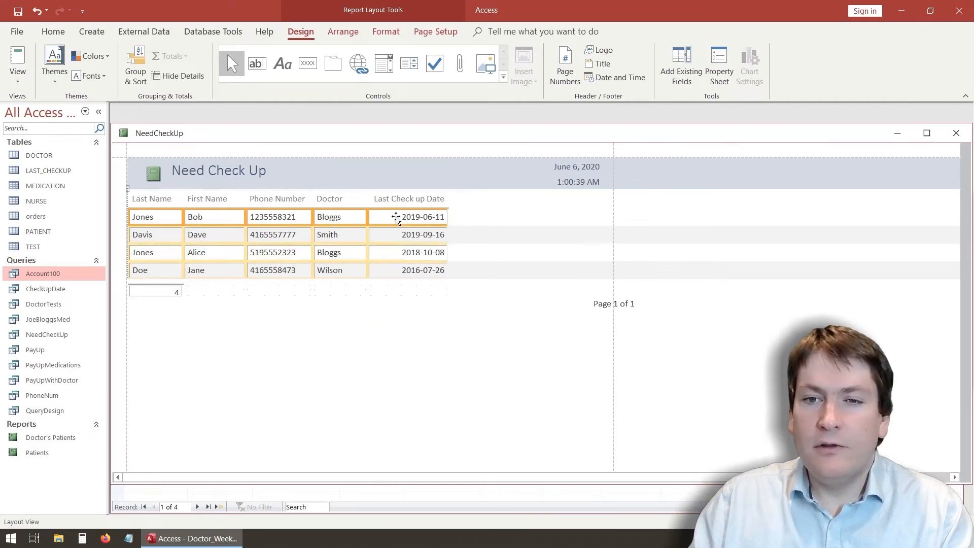
pyautogui.click(384, 32)
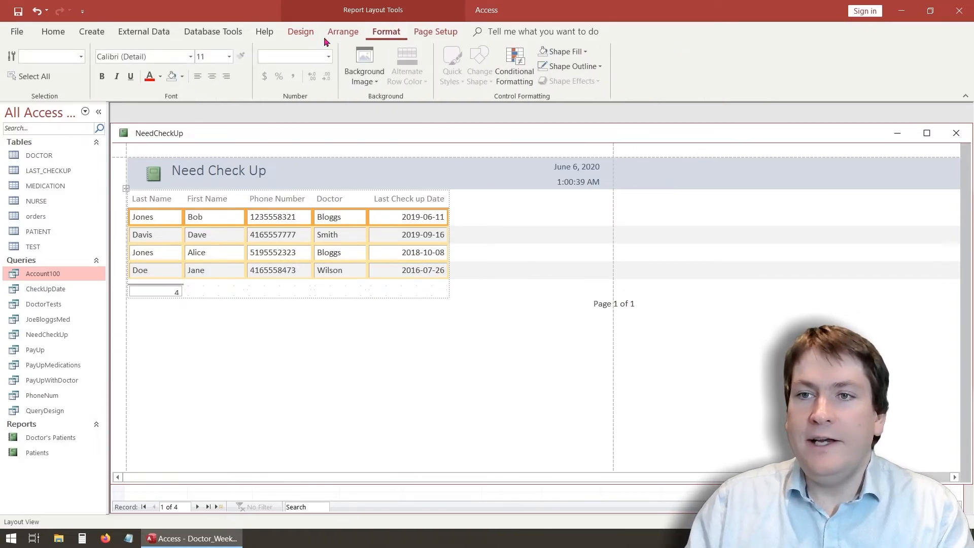
pyautogui.click(307, 33)
pyautogui.click(386, 32)
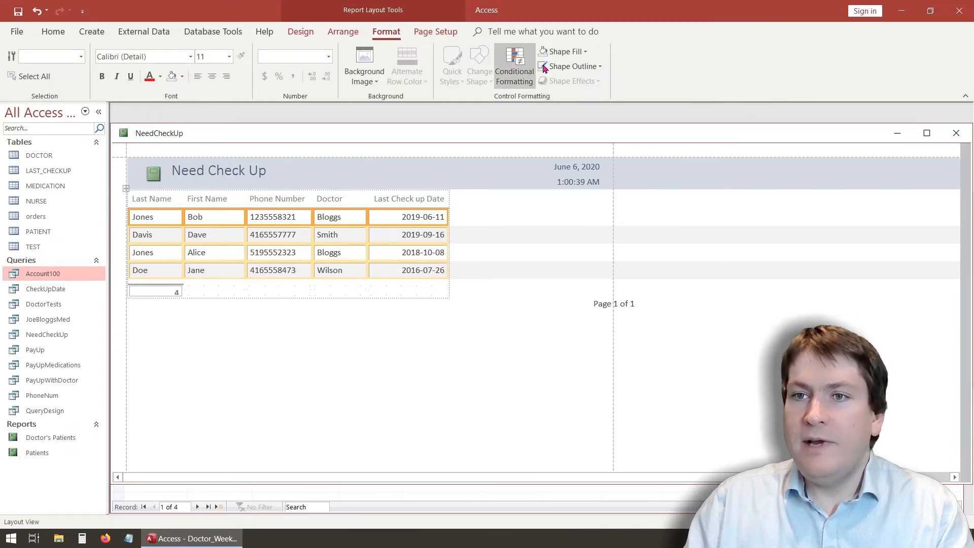
pyautogui.click(601, 66)
pyautogui.click(557, 271)
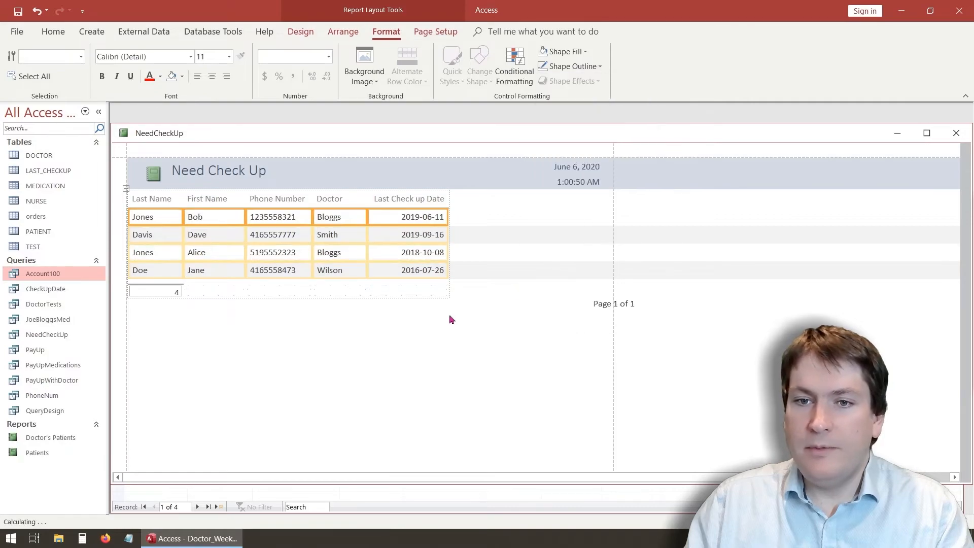
pyautogui.click(451, 318)
# - Delete the record-count total below the Last Name column and try to delete the leftover line in the report footer
pyautogui.click(176, 290)
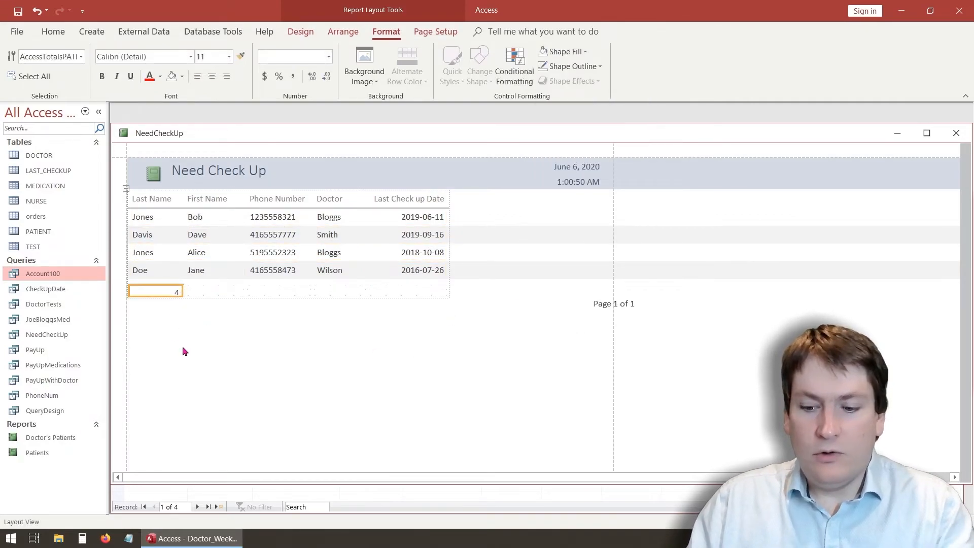
pyautogui.press('Delete')
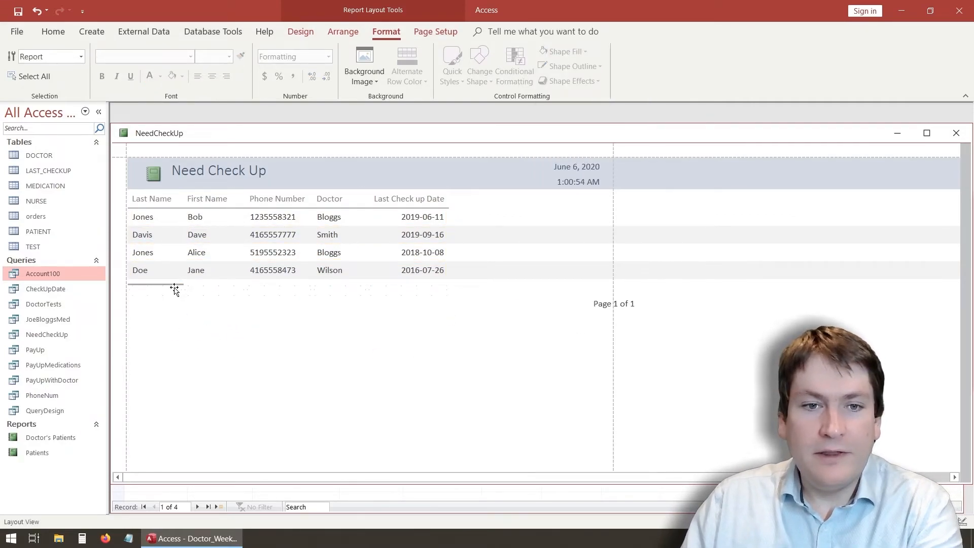
pyautogui.click(175, 287)
pyautogui.press('Delete')
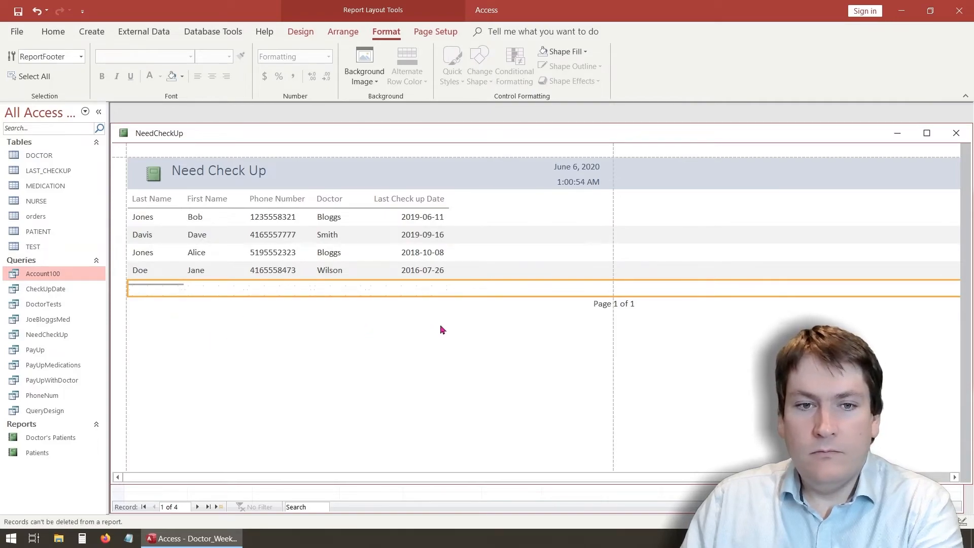
# - Move the page number text under the table so that it lies within the page width
pyautogui.click(602, 310)
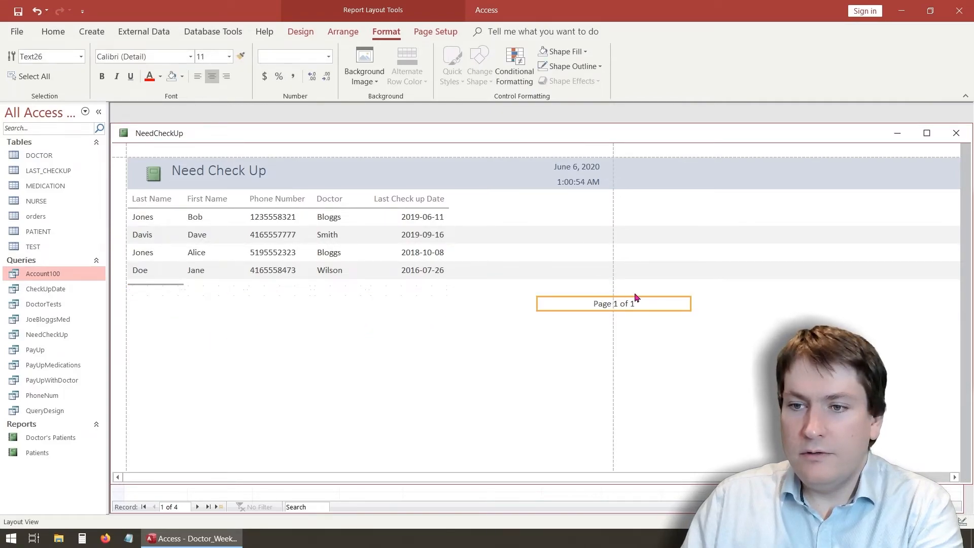
pyautogui.moveTo(631, 304); pyautogui.dragTo(381, 306)
pyautogui.click(399, 364)
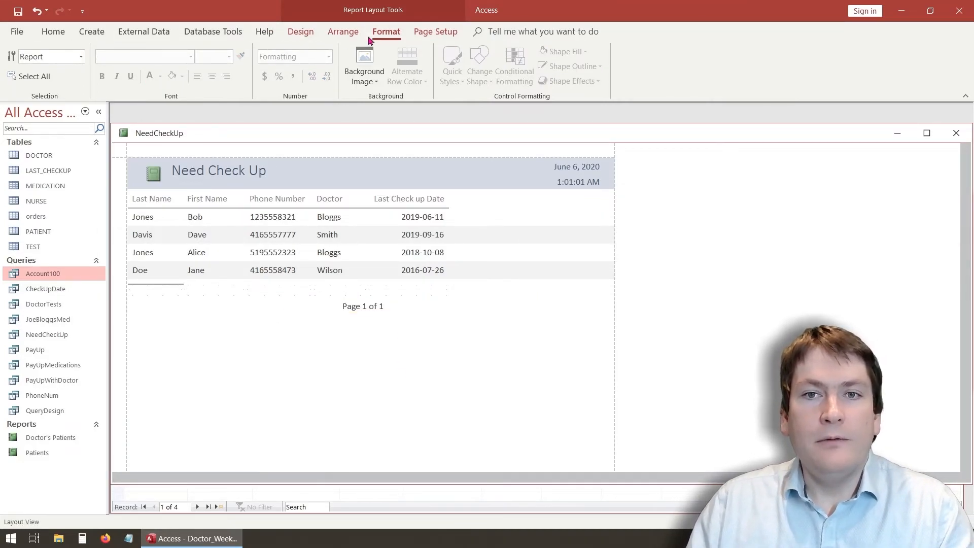
# - Show the NeedCheckUp report in Print Preview and check its page layout
pyautogui.click(52, 32)
pyautogui.click(19, 76)
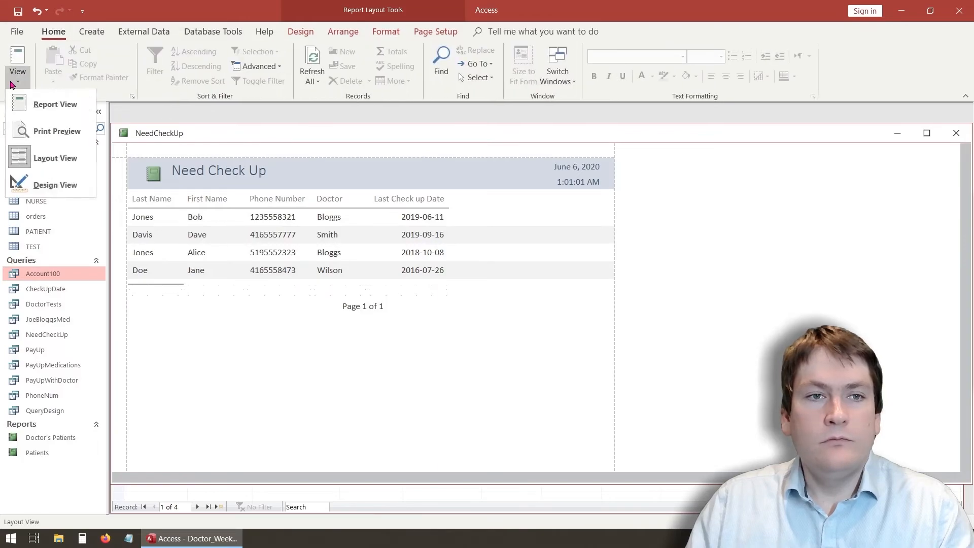
pyautogui.click(42, 131)
pyautogui.scroll(-3, 280, 350)
pyautogui.scroll(4, 280, 351)
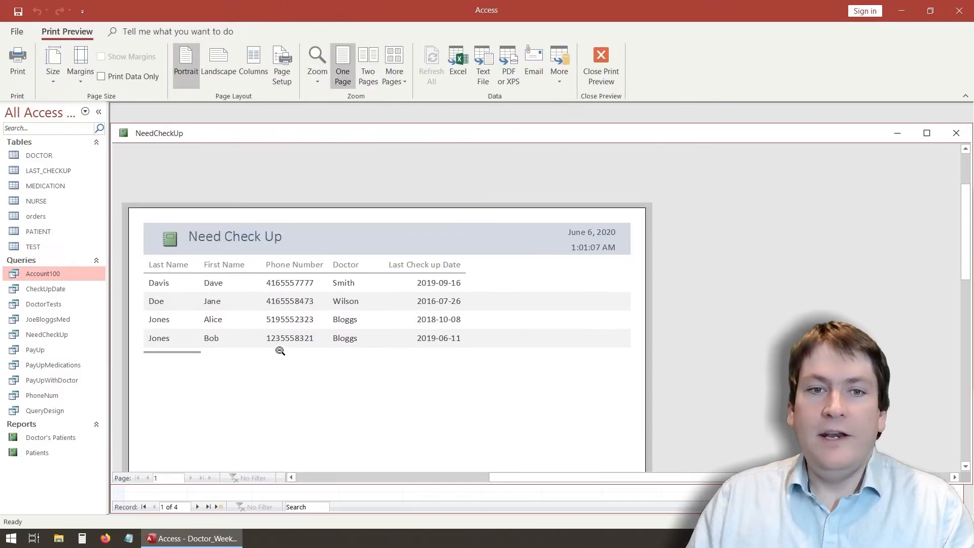
# - Leave Print Preview and give the report's Phone Number field the input mask \(000\)\ 000\-0000
pyautogui.scroll(-2, 277, 391)
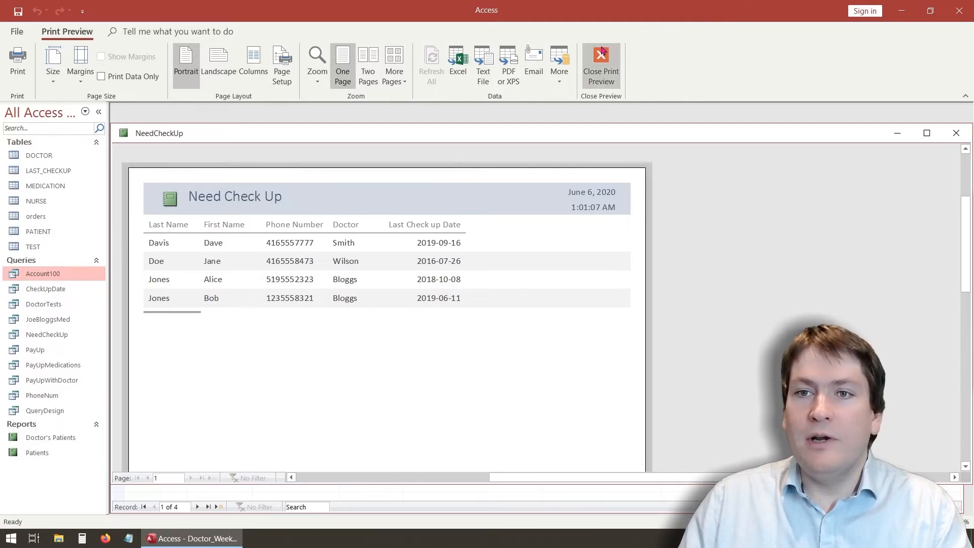
pyautogui.click(585, 61)
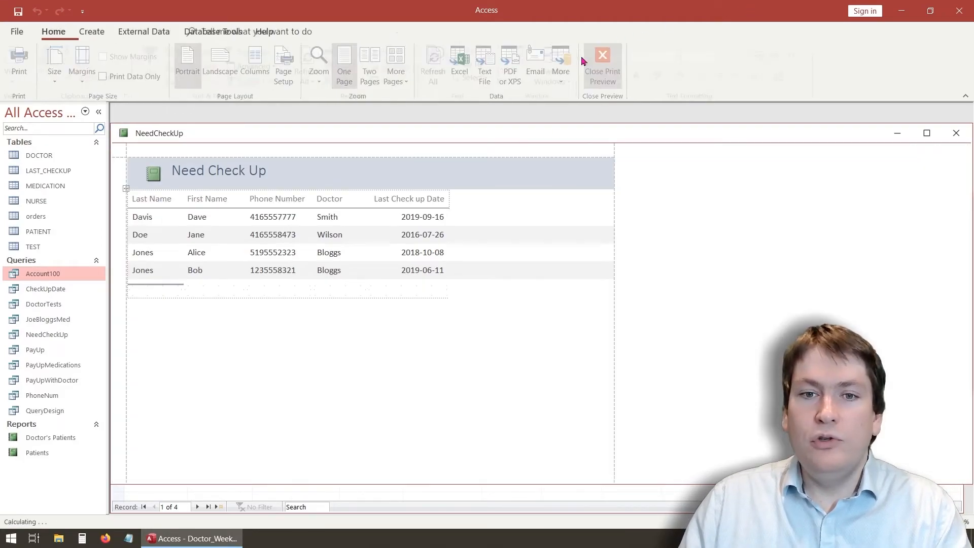
pyautogui.click(274, 217)
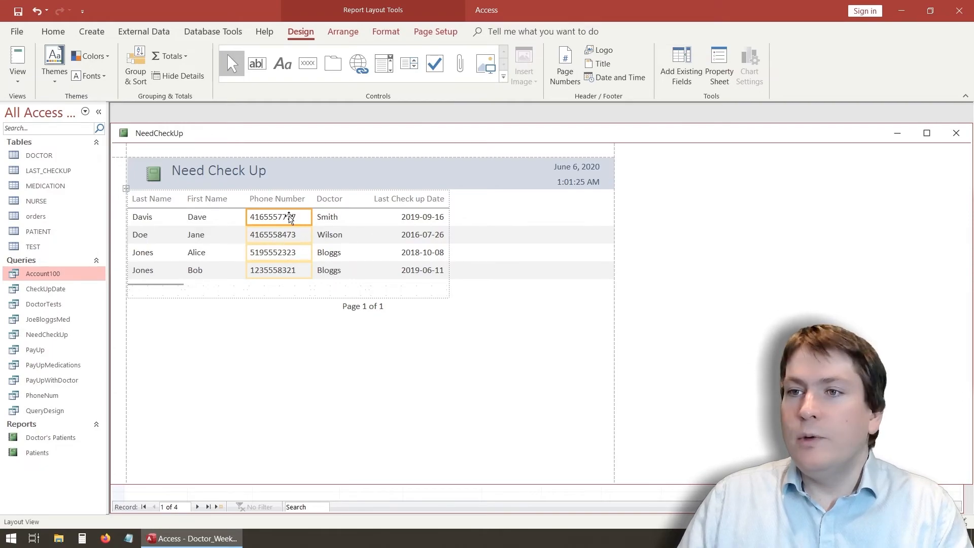
pyautogui.click(719, 66)
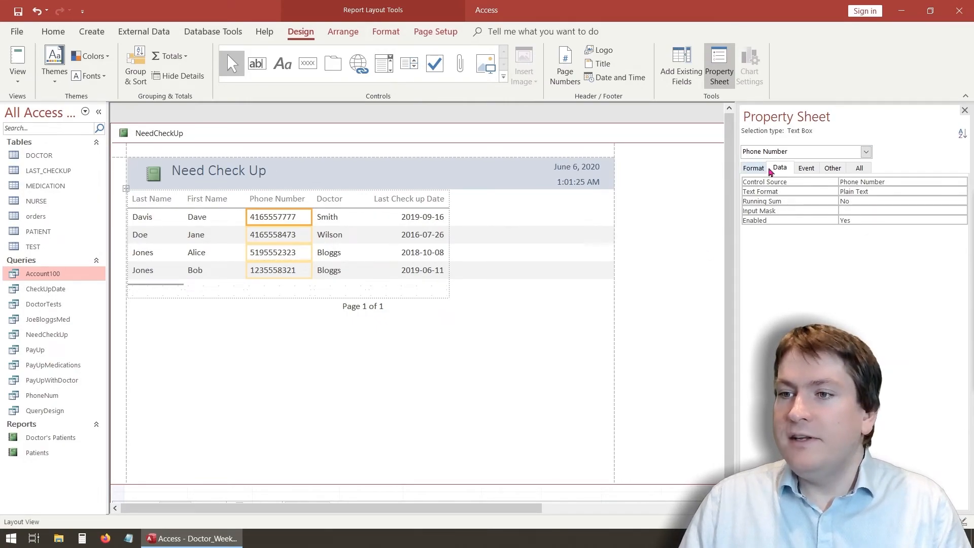
pyautogui.click(854, 210)
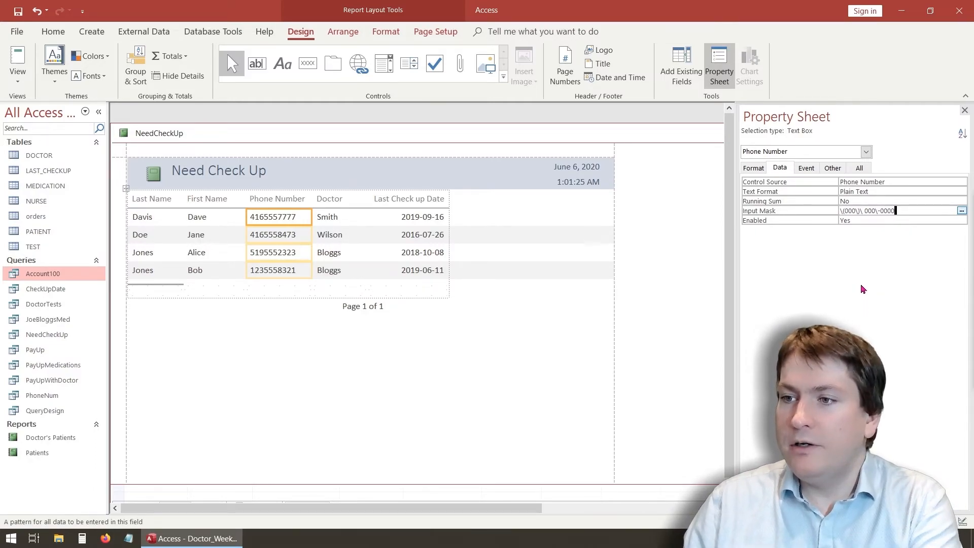
pyautogui.press('Return')
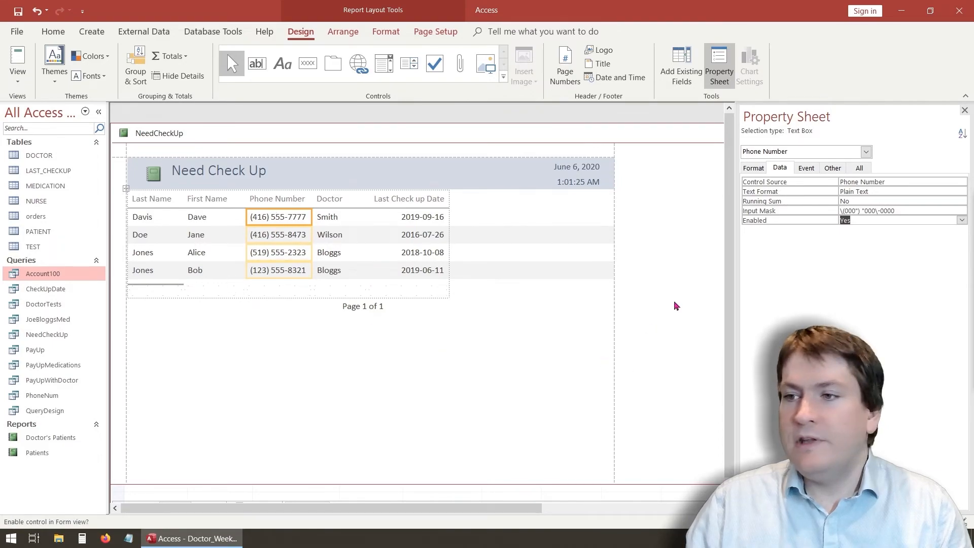
# - Replace the Phone Number field's input mask with the Input Mask Wizard's Phone Number format, stored without the symbols in the mask
pyautogui.click(894, 210)
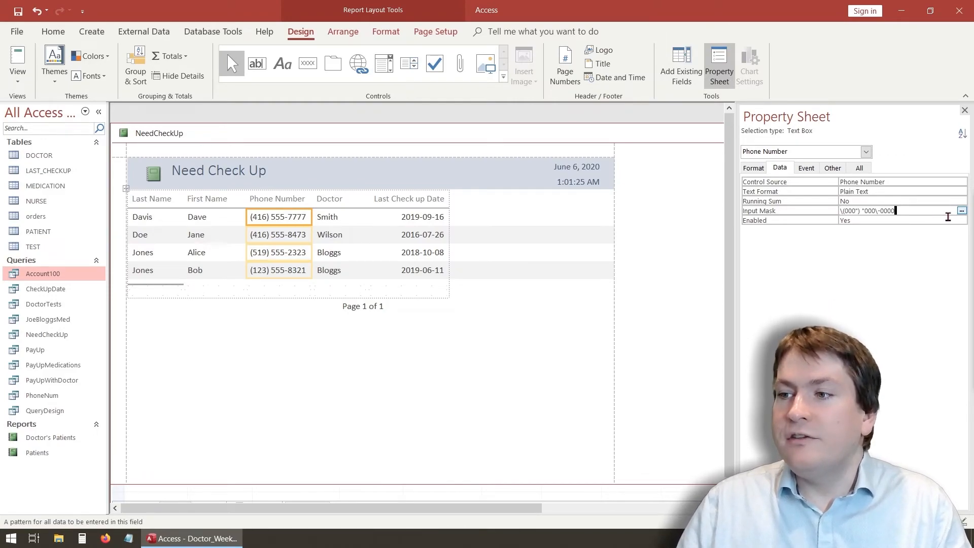
pyautogui.click(963, 213)
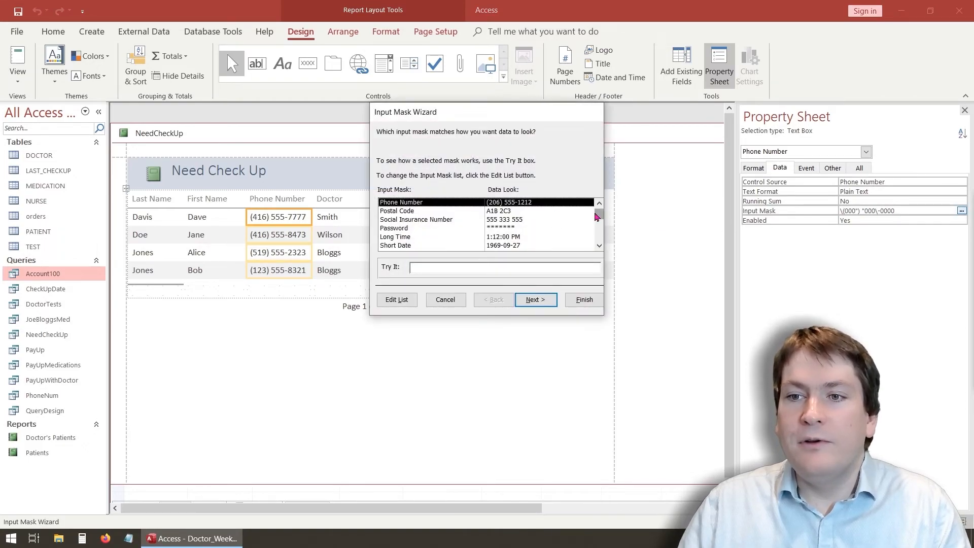
pyautogui.moveTo(600, 214)
pyautogui.mouseDown()
pyautogui.moveTo(601, 244)
pyautogui.moveTo(599, 217)
pyautogui.moveTo(592, 227)
pyautogui.mouseUp()
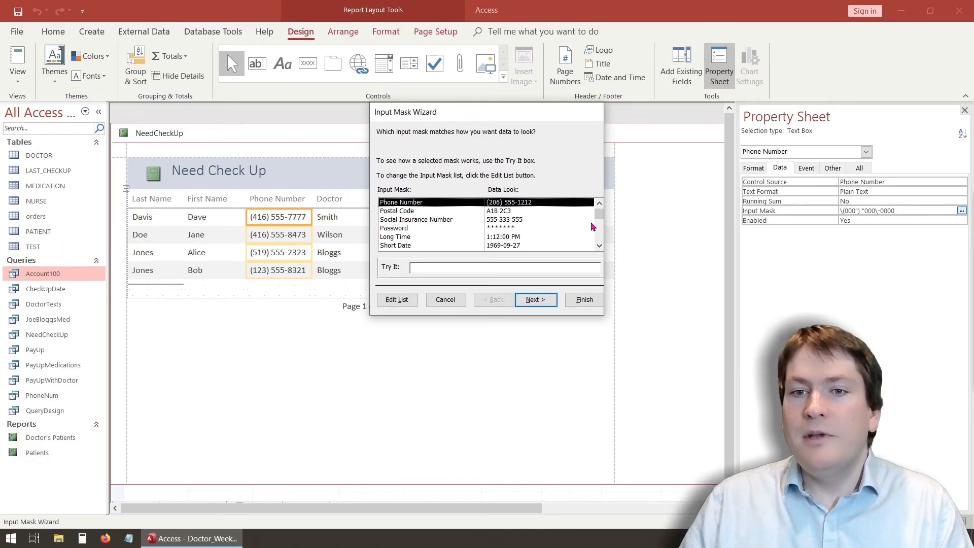
pyautogui.click(419, 212)
pyautogui.click(421, 202)
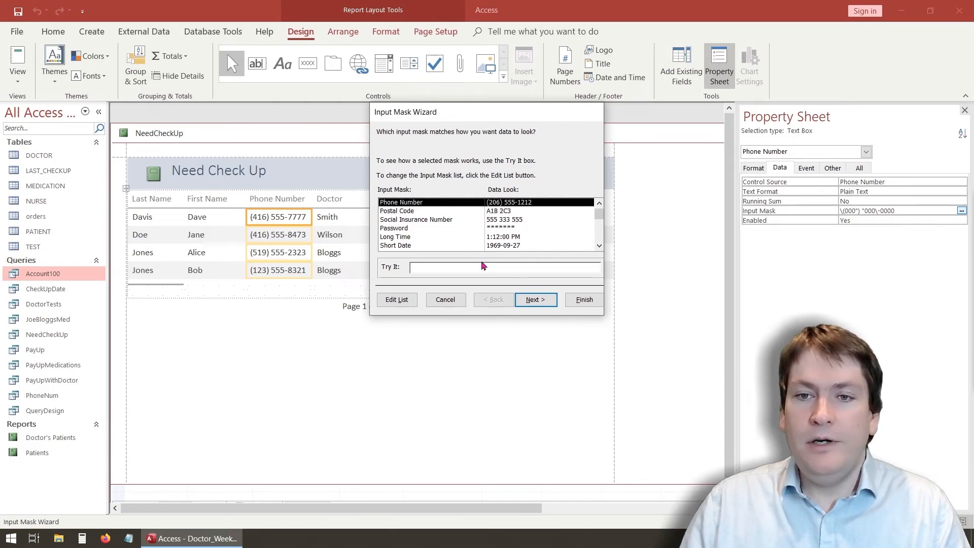
pyautogui.click(538, 301)
pyautogui.click(541, 307)
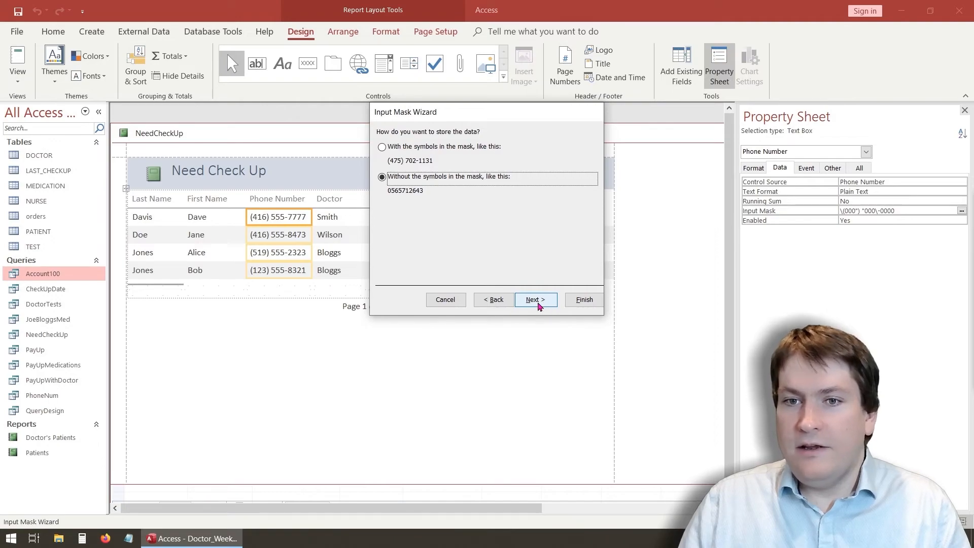
pyautogui.click(581, 300)
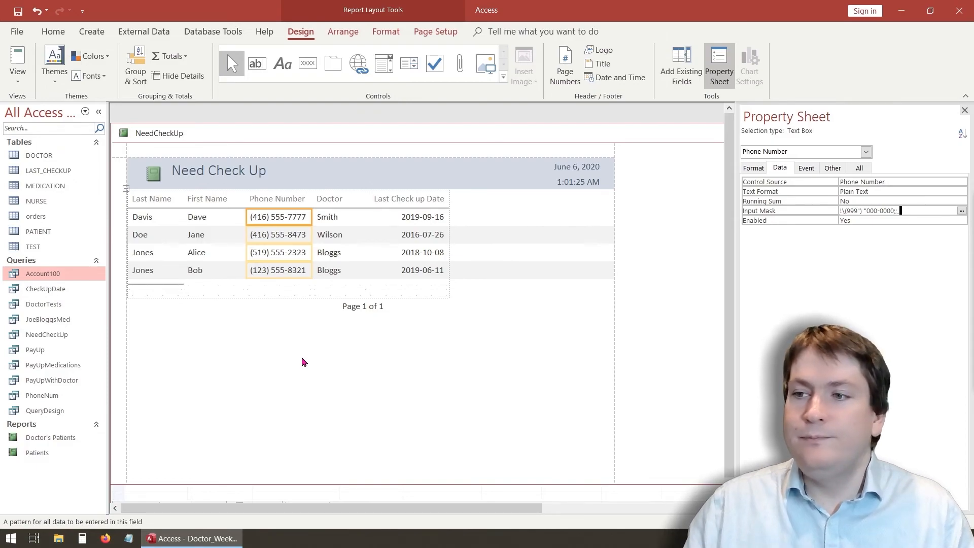
pyautogui.click(279, 344)
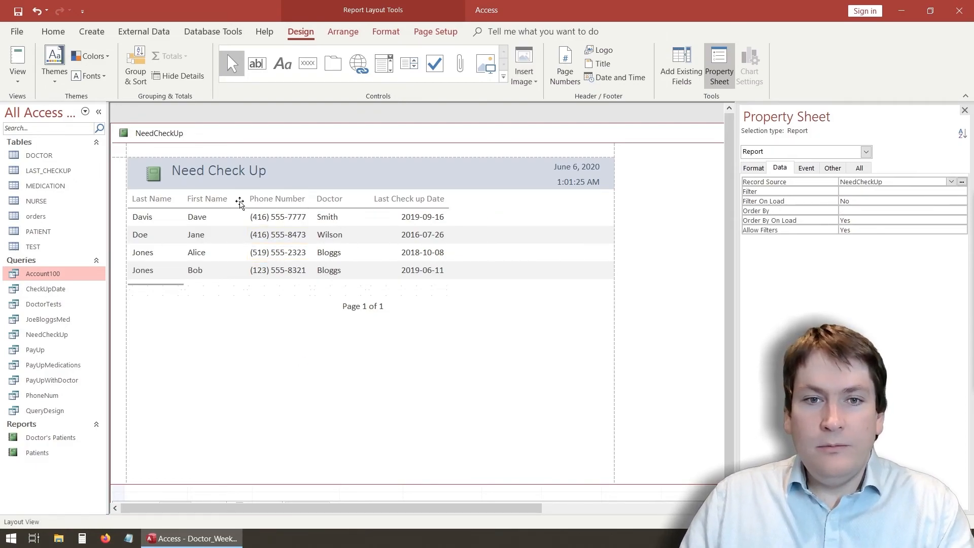
# - Show the report in Print Preview, publish it as NeedCheckUp.pdf in the Documents folder, and close the opened PDF and the export dialog
pyautogui.click(14, 80)
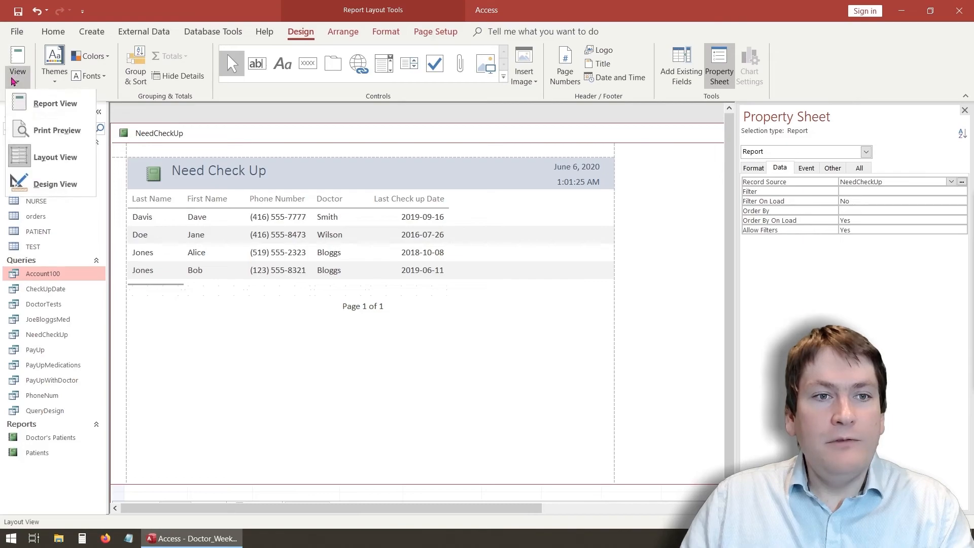
pyautogui.click(56, 130)
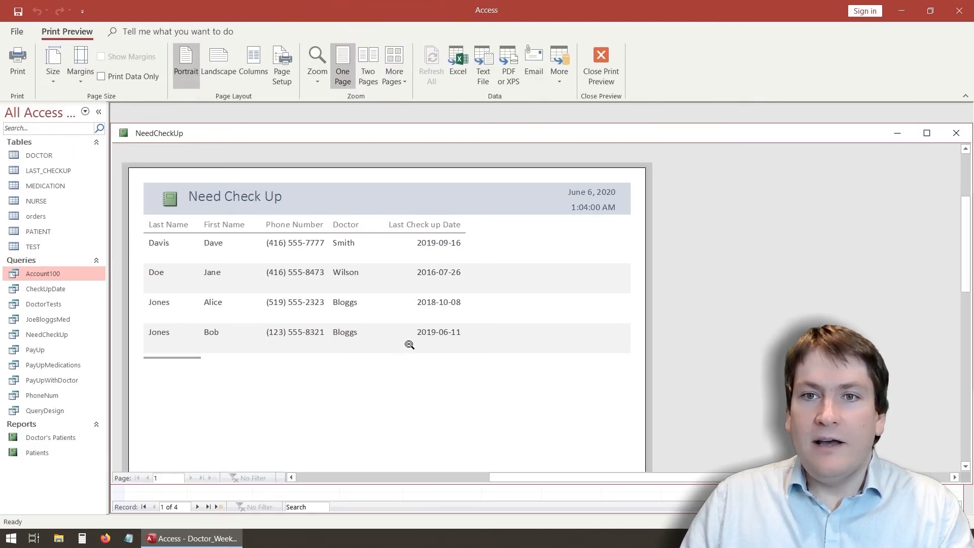
pyautogui.click(508, 63)
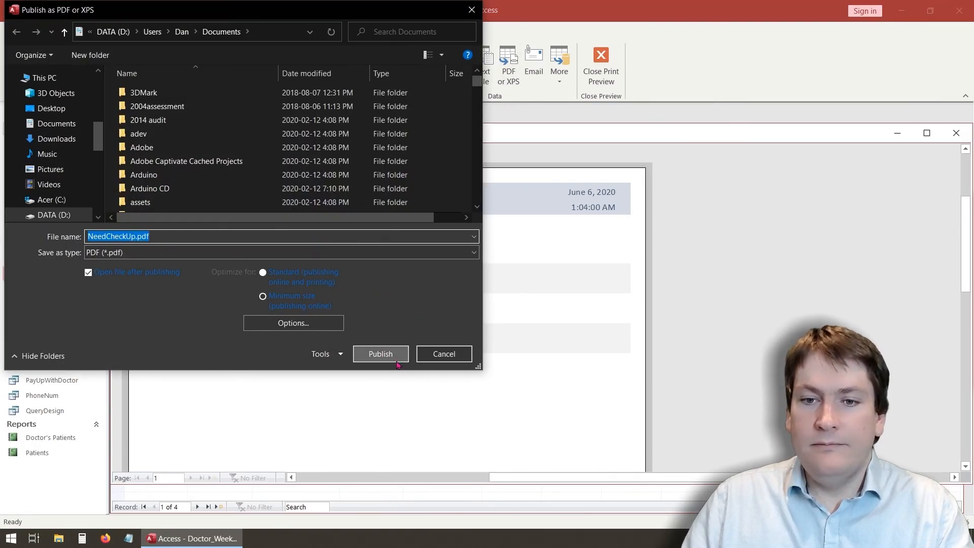
pyautogui.click(397, 361)
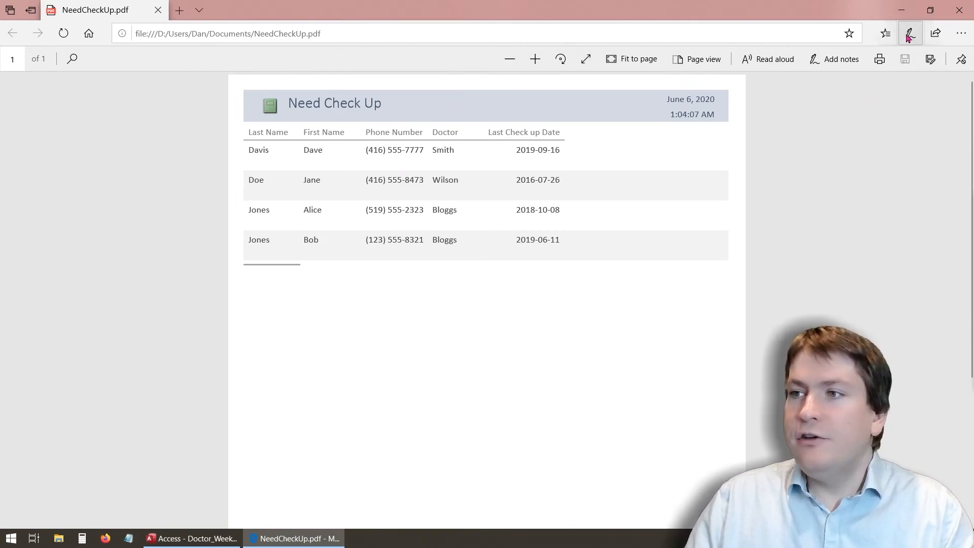
pyautogui.click(960, 10)
pyautogui.click(705, 95)
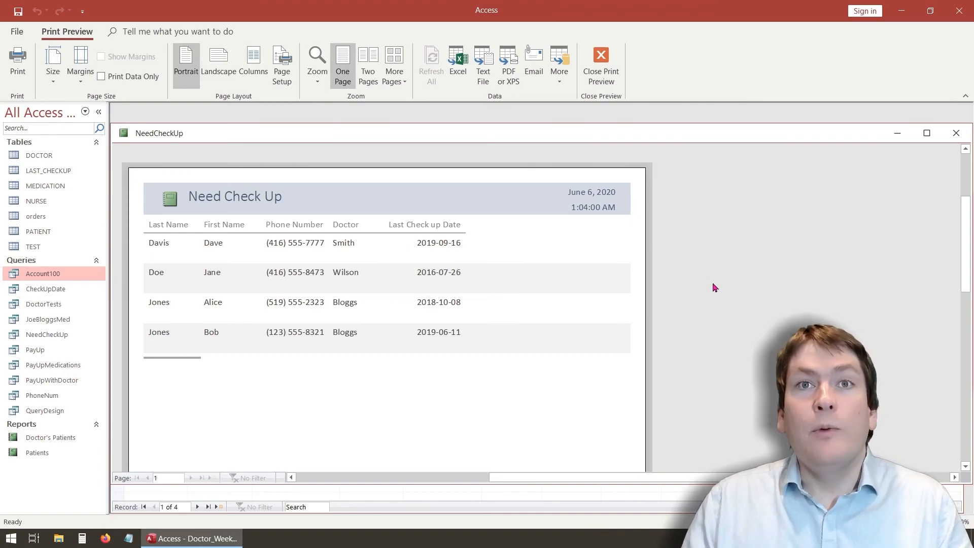
pyautogui.click(956, 134)
pyautogui.click(444, 305)
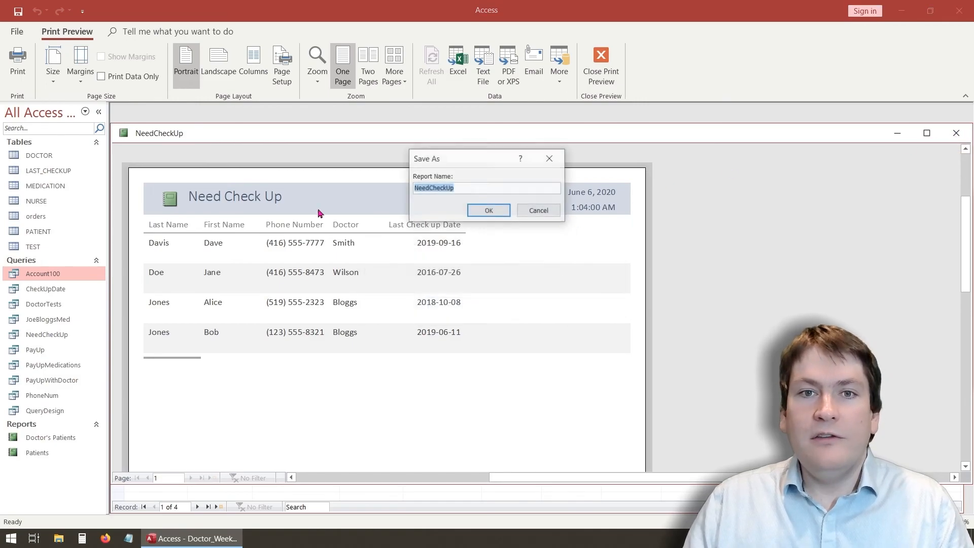
pyautogui.click(524, 214)
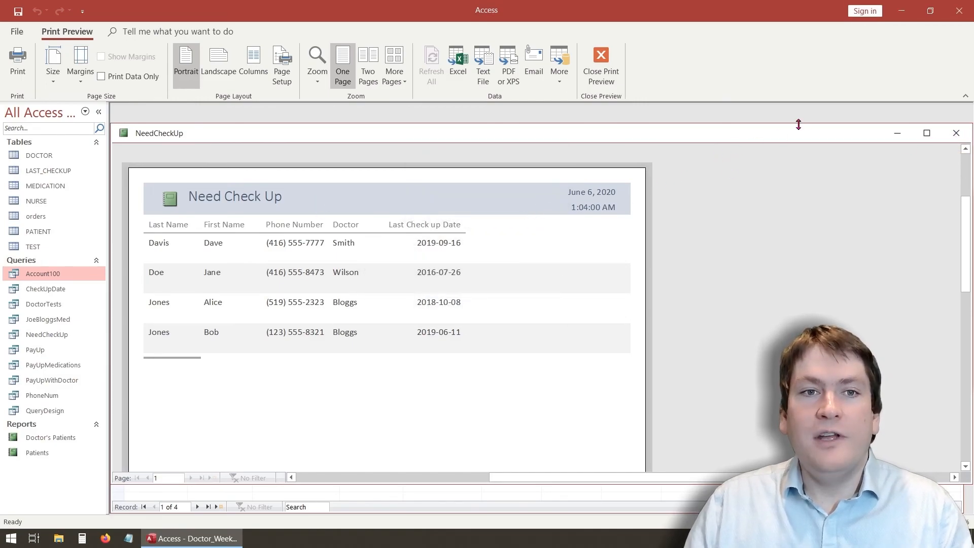
# - Close the report, saving it under the name NeedCheckUp, and close the NeedCheckUp query datasheet
pyautogui.click(957, 134)
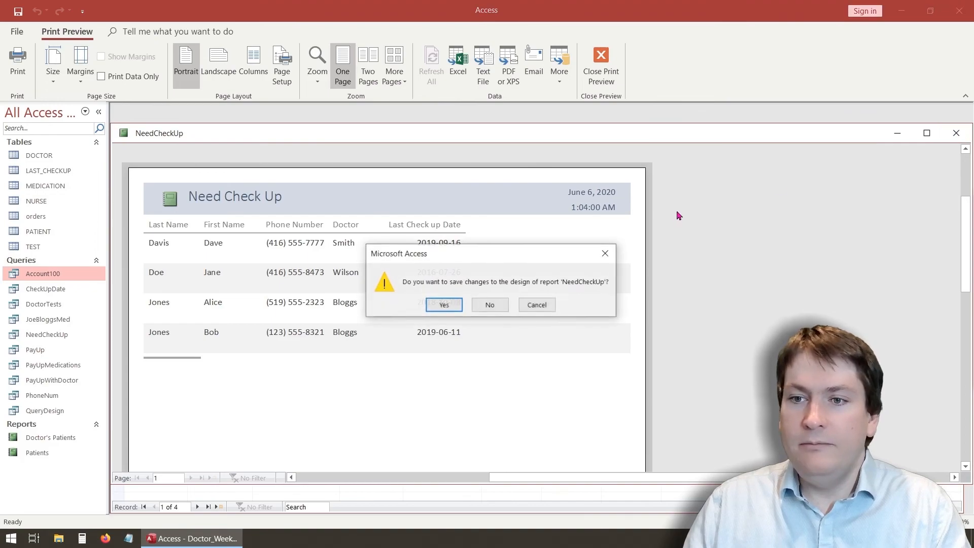
pyautogui.click(444, 305)
pyautogui.click(489, 211)
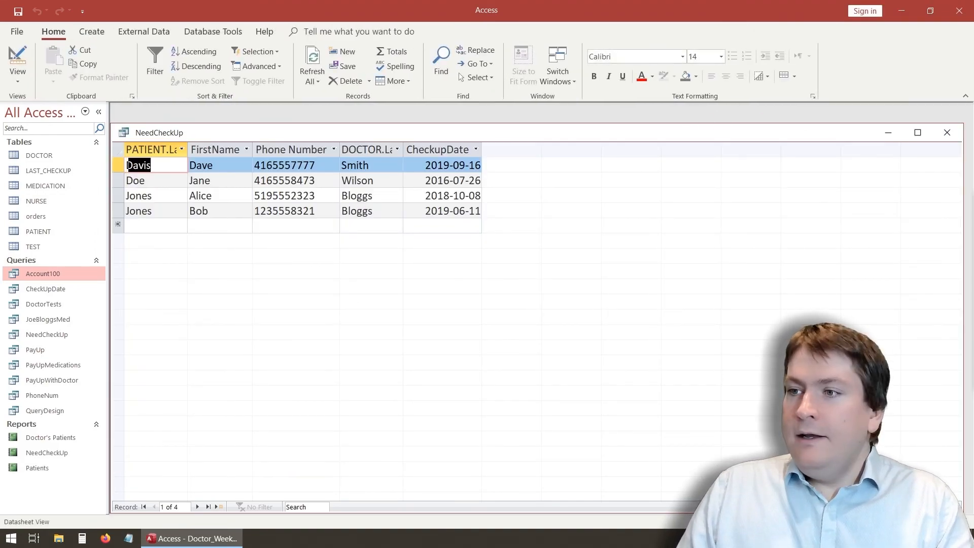
pyautogui.click(946, 132)
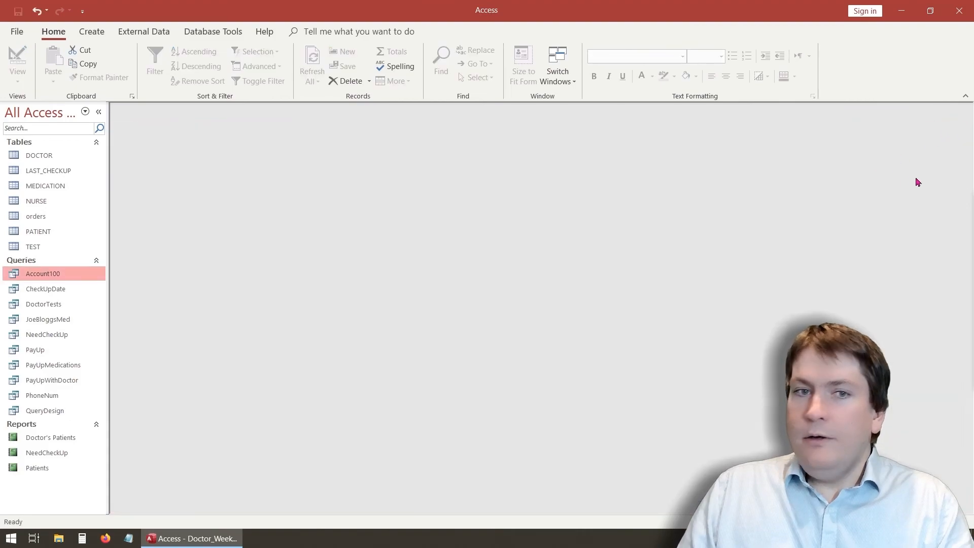
# - Create a new empty report with Report Design and switch it to Layout View
pyautogui.click(92, 32)
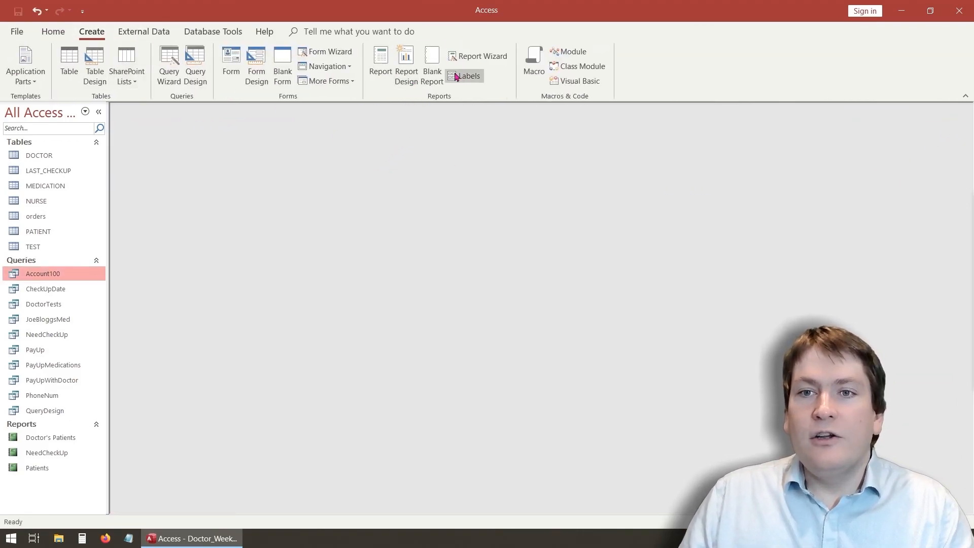
pyautogui.click(414, 73)
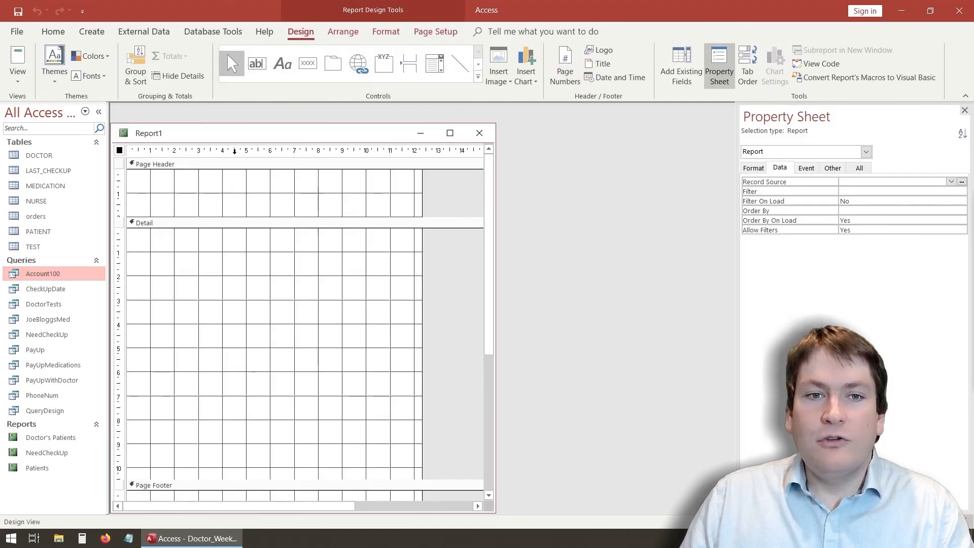
pyautogui.scroll(-3, 260, 300)
pyautogui.scroll(3, 218, 282)
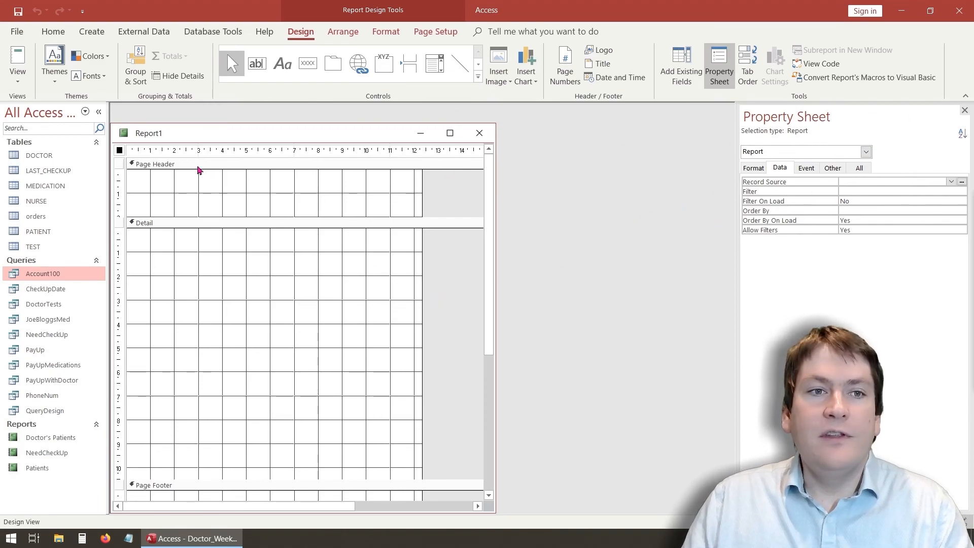
pyautogui.click(17, 76)
pyautogui.click(71, 162)
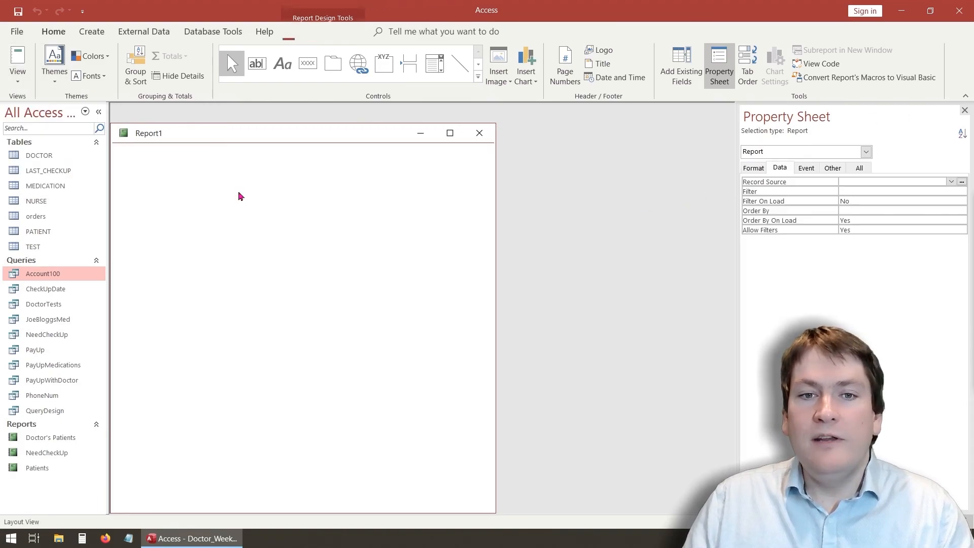
# - Show the fields of all tables and add DoctorID, LastName, FirstName and ScopeOfPractice from the DOCTOR table as columns of the report
pyautogui.click(303, 36)
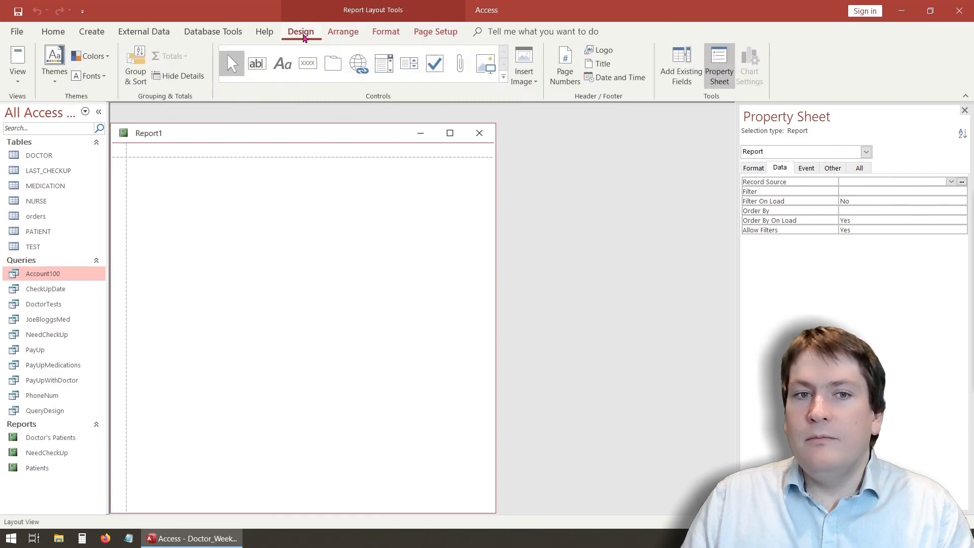
pyautogui.click(682, 77)
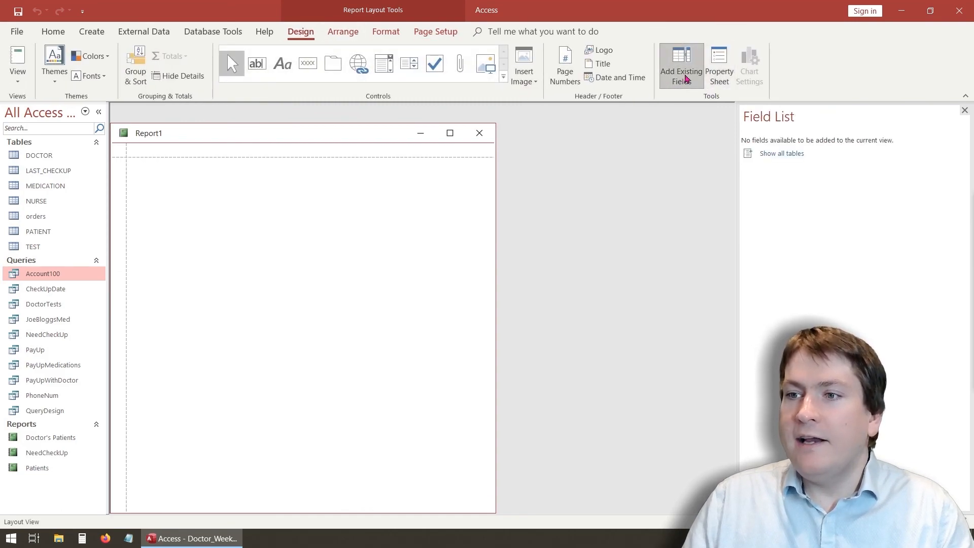
pyautogui.click(791, 153)
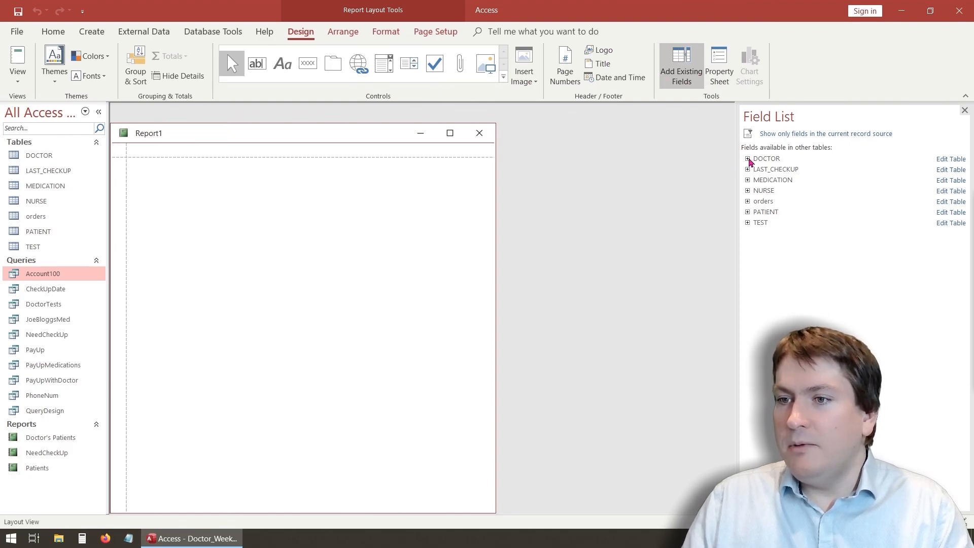
pyautogui.click(748, 159)
pyautogui.moveTo(776, 171); pyautogui.dragTo(318, 220)
pyautogui.moveTo(779, 181); pyautogui.dragTo(289, 198)
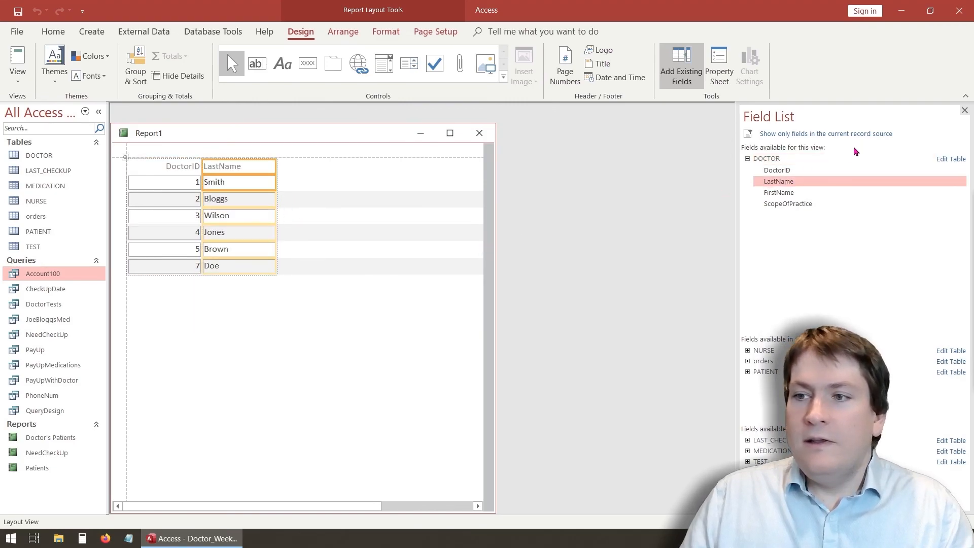
pyautogui.moveTo(772, 193); pyautogui.dragTo(351, 204)
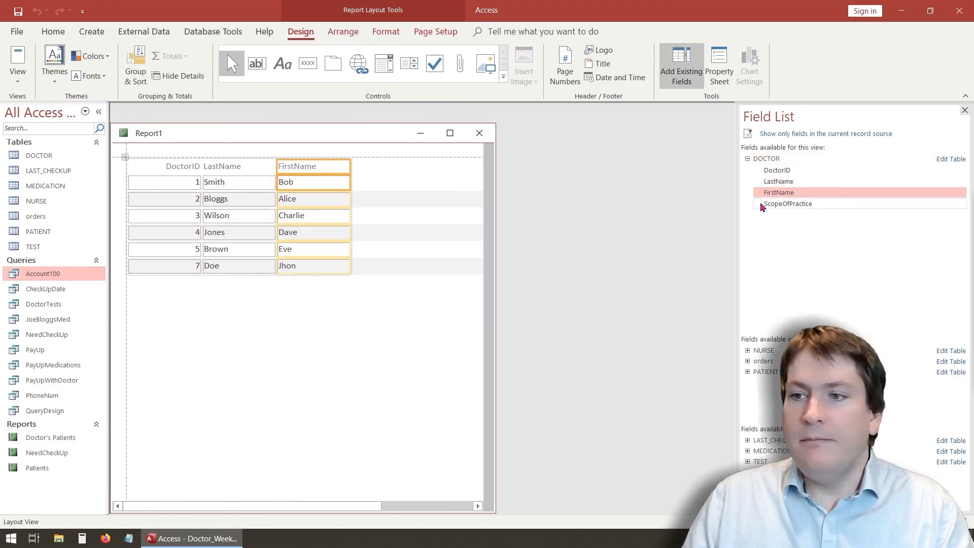
pyautogui.moveTo(781, 204); pyautogui.dragTo(381, 214)
pyautogui.click(343, 355)
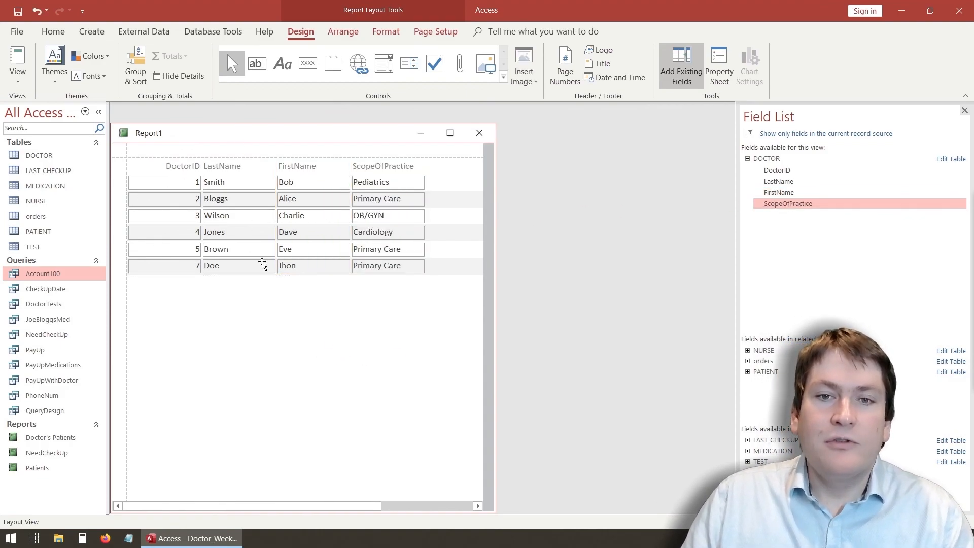
# - Move the DoctorID column heading down out of the page header into the report's detail section
pyautogui.click(189, 172)
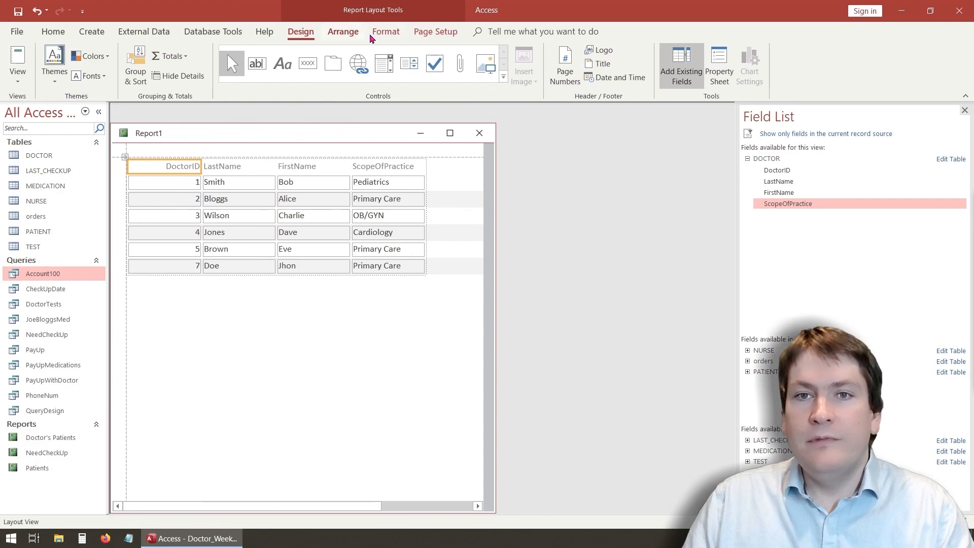
pyautogui.click(386, 31)
pyautogui.click(341, 33)
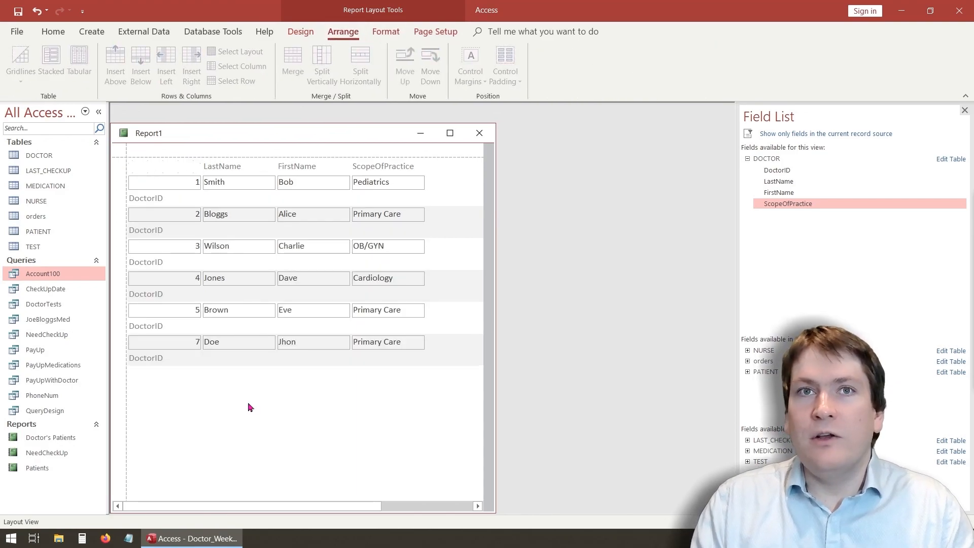